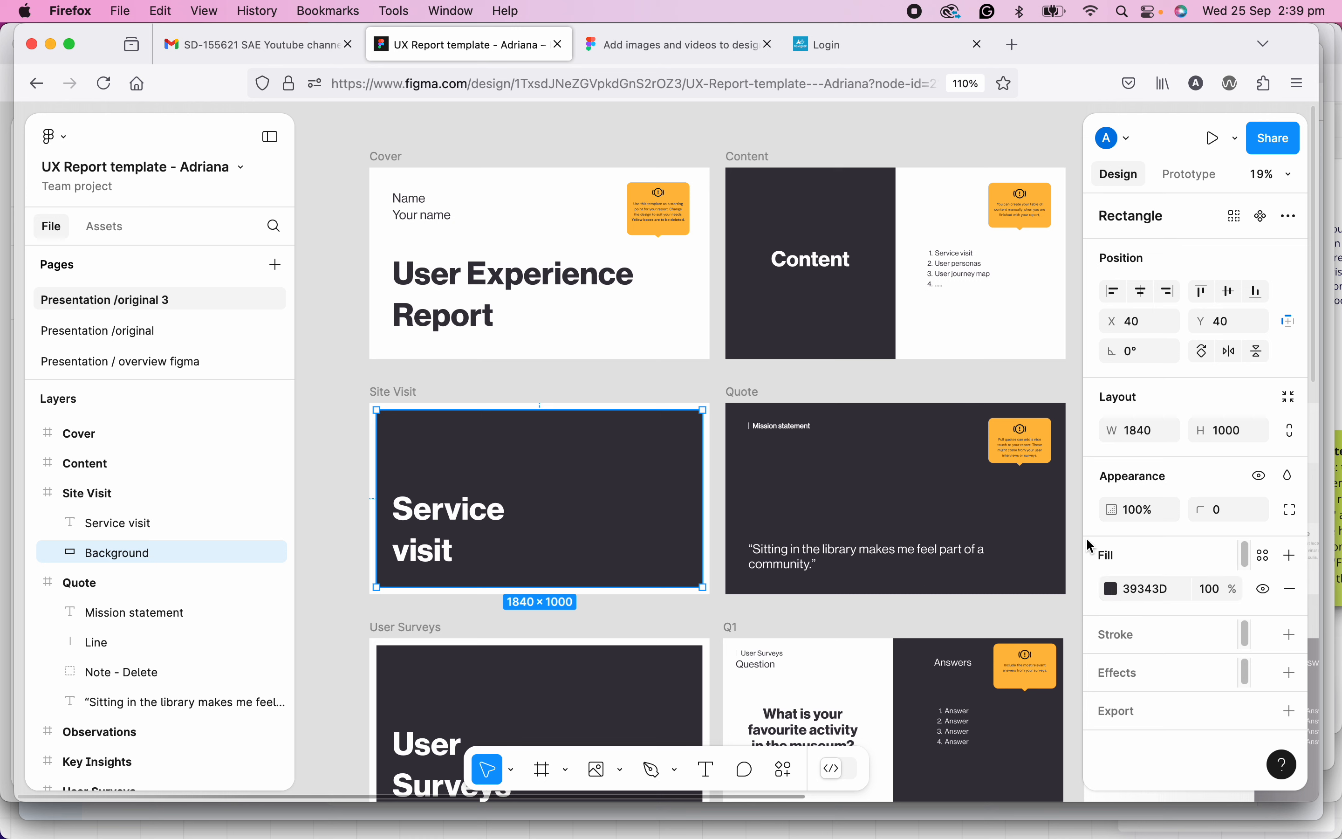
- Change the fill of the Site Visit slide's background rectangle to dark blue 282899
{"action": "left_click", "coordinate": [1112, 590]}
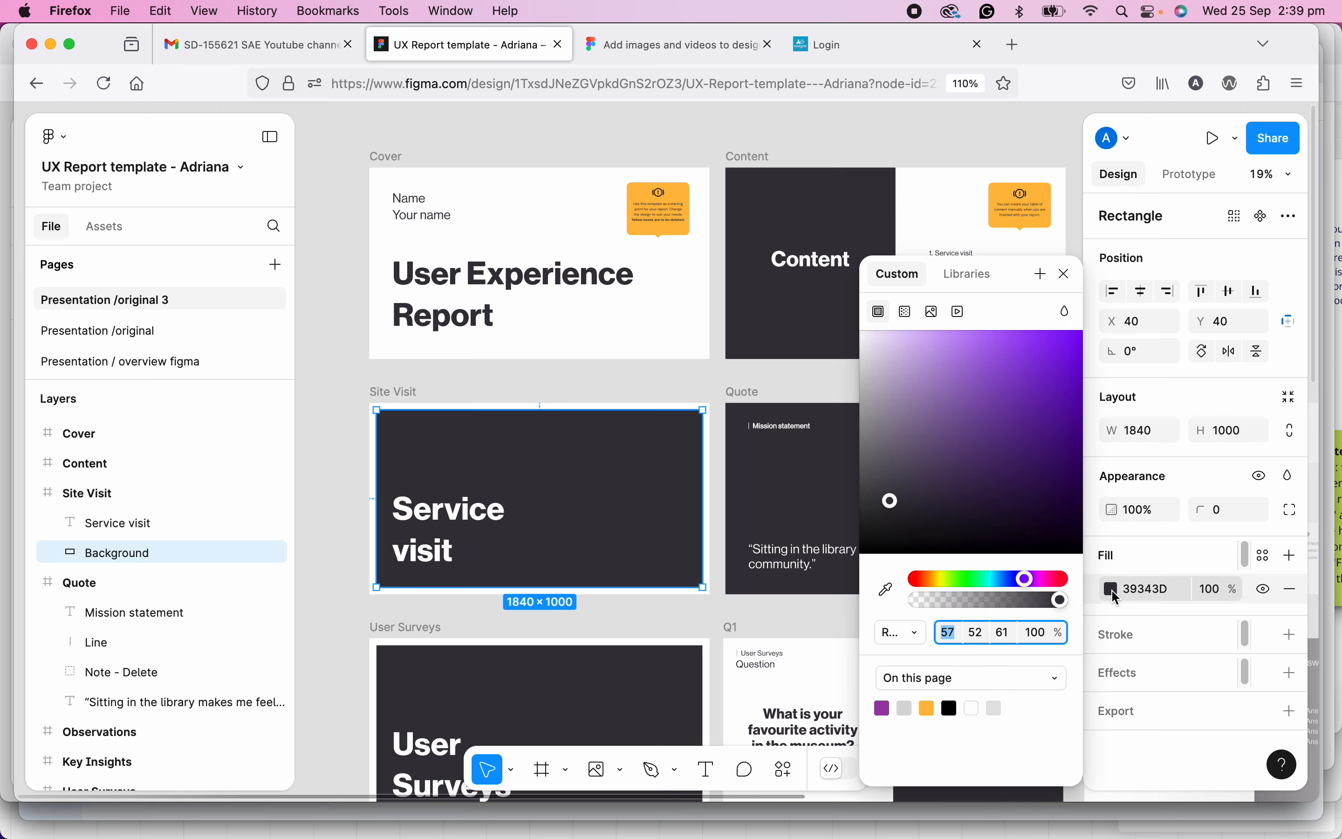
{"action": "left_click_drag", "start_coordinate": [1027, 579], "coordinate": [1027, 420]}
{"action": "left_click", "coordinate": [1067, 274]}
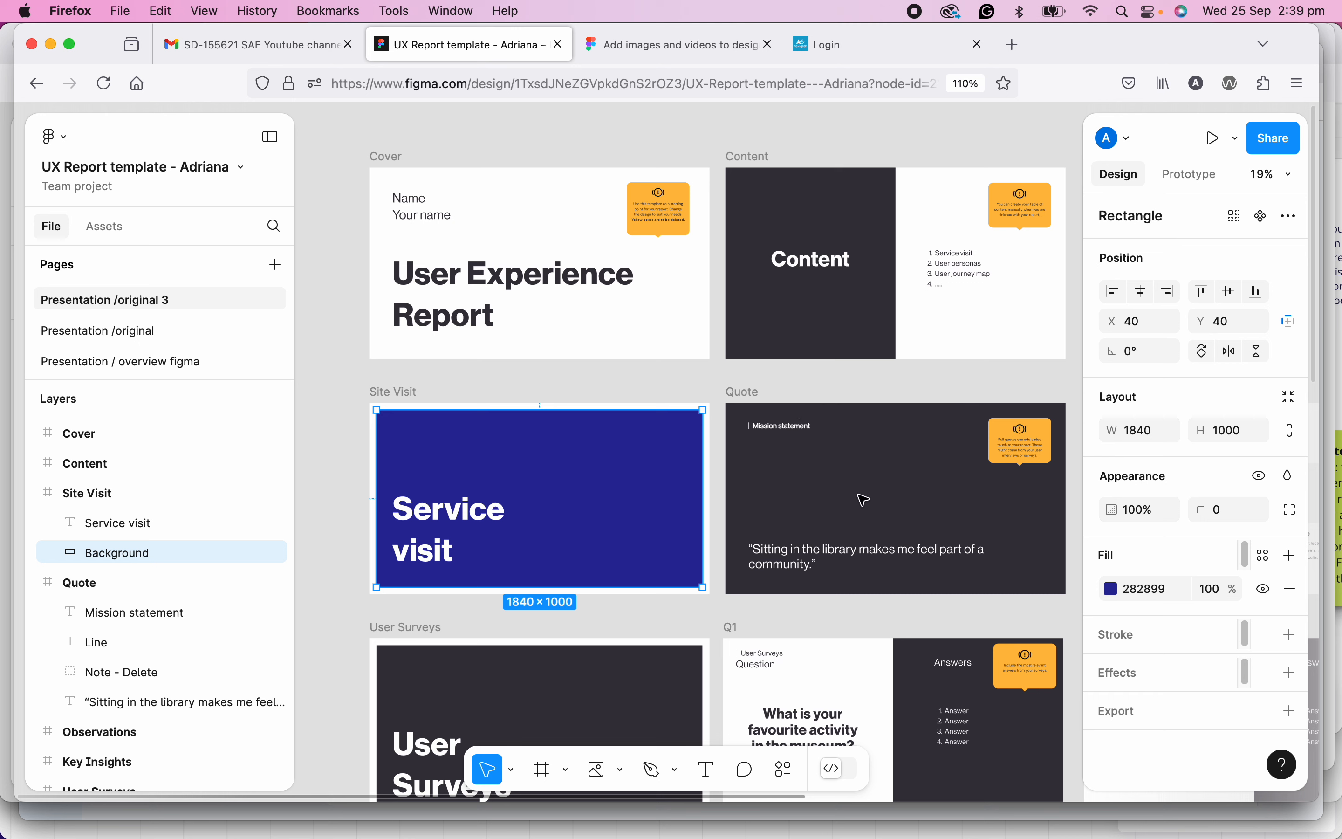
{"action": "left_click", "coordinate": [1292, 556]}
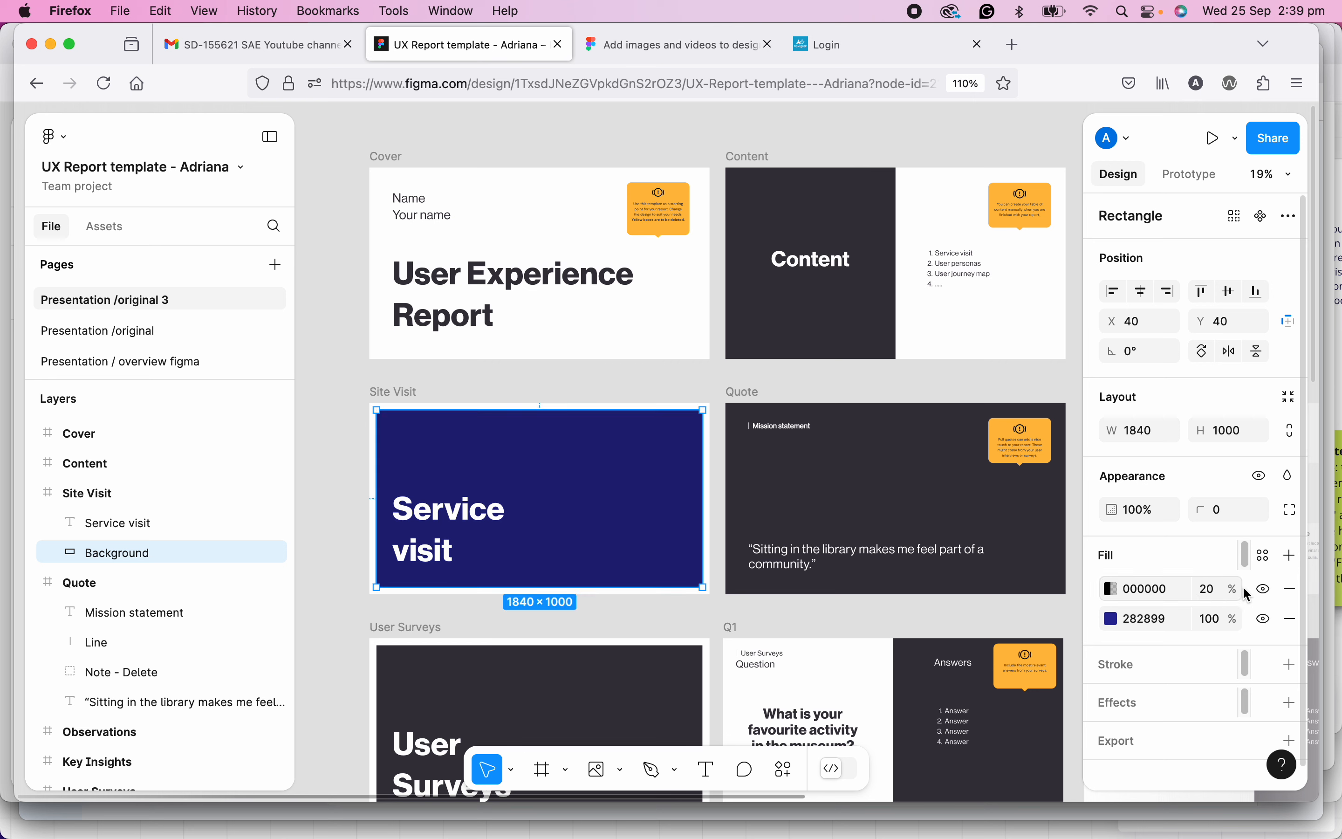
{"action": "left_click", "coordinate": [1292, 589]}
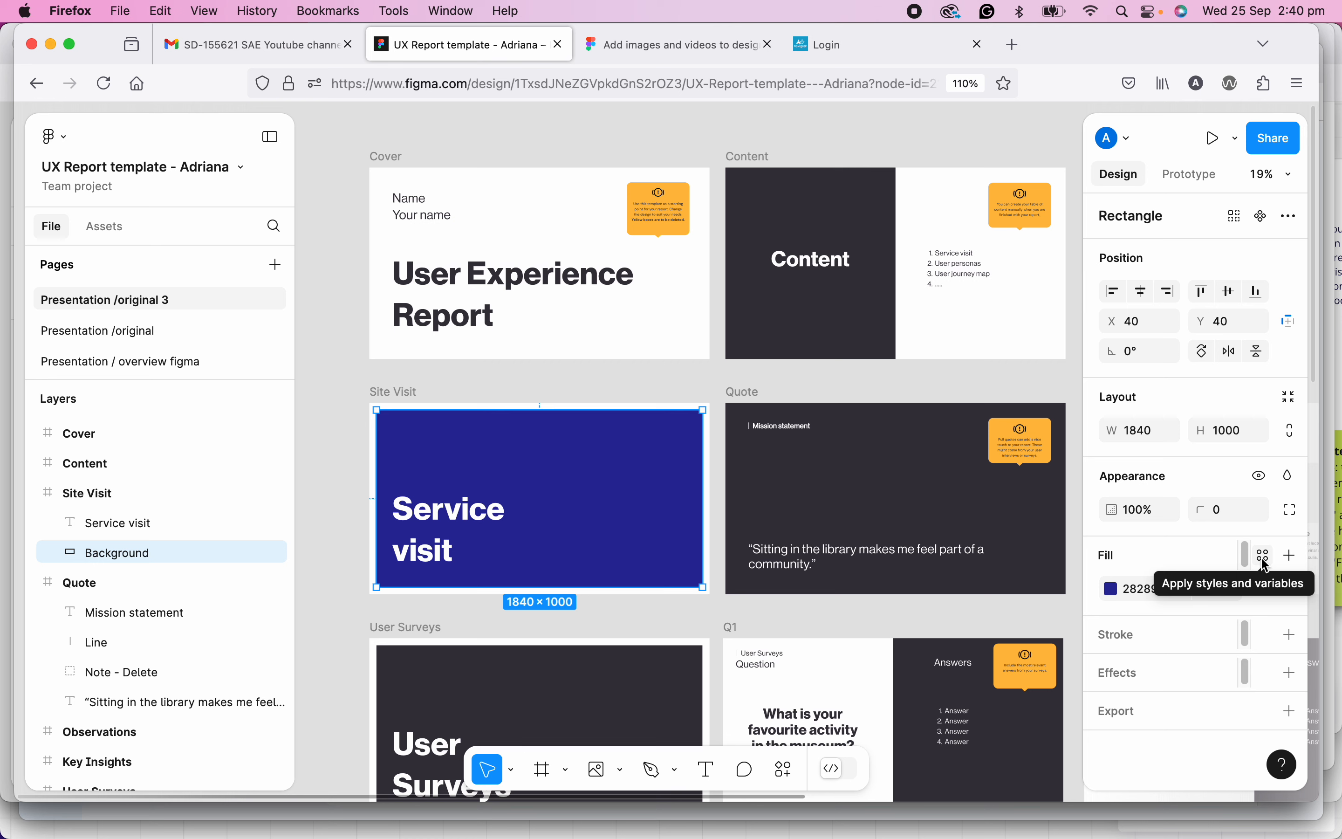
{"action": "left_click", "coordinate": [1266, 557]}
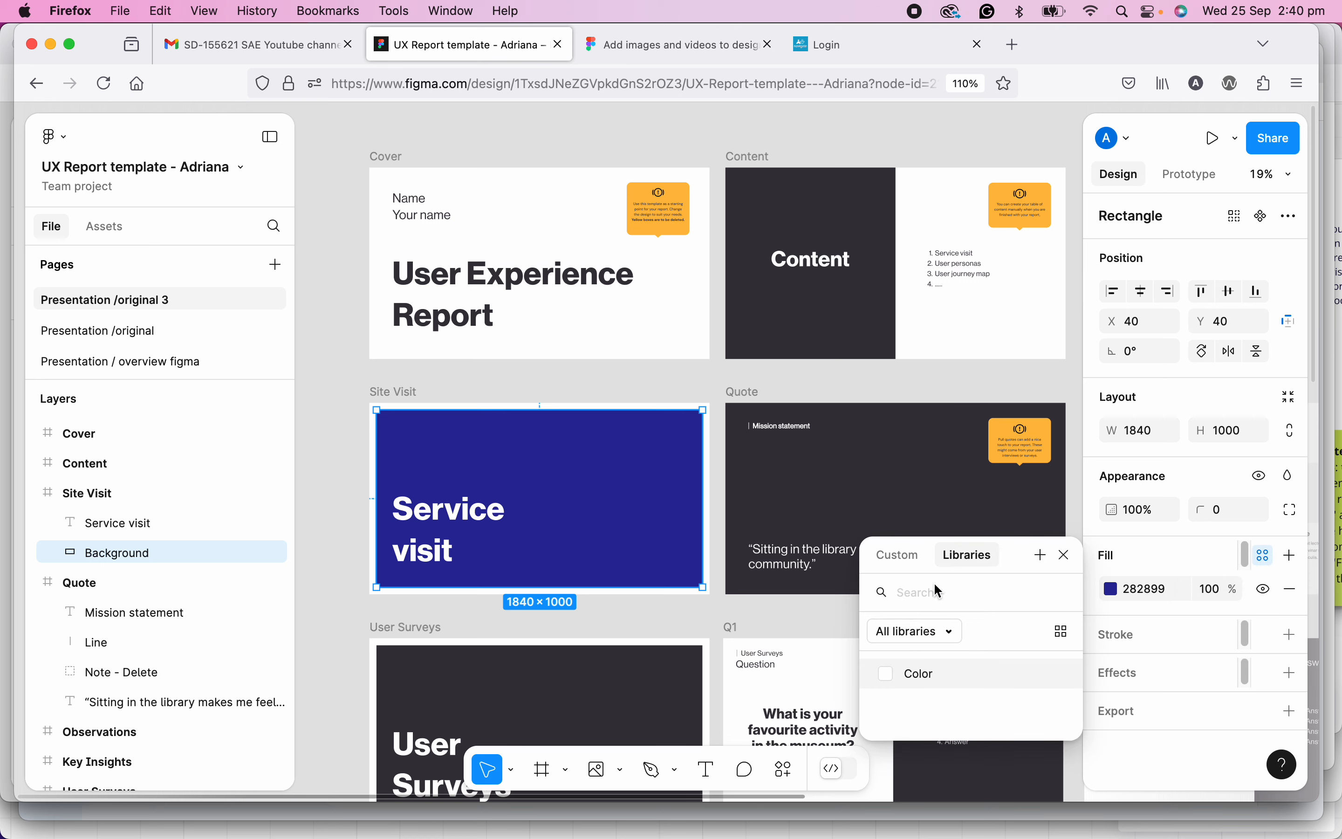
{"action": "left_click", "coordinate": [899, 555]}
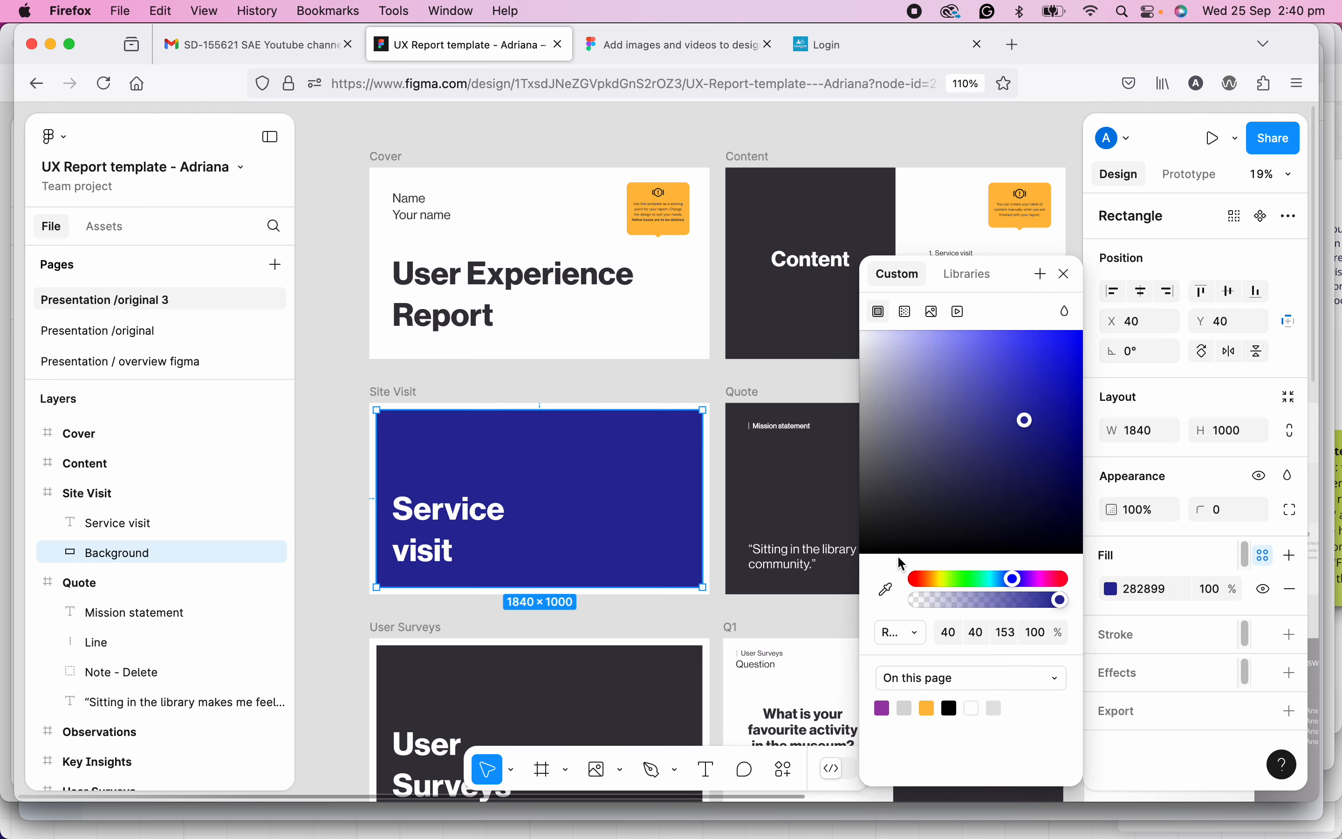
{"action": "left_click", "coordinate": [1067, 274]}
- Save the Site Visit background's fill as a new color style named "Blue Dark"
{"action": "left_click", "coordinate": [1264, 556]}
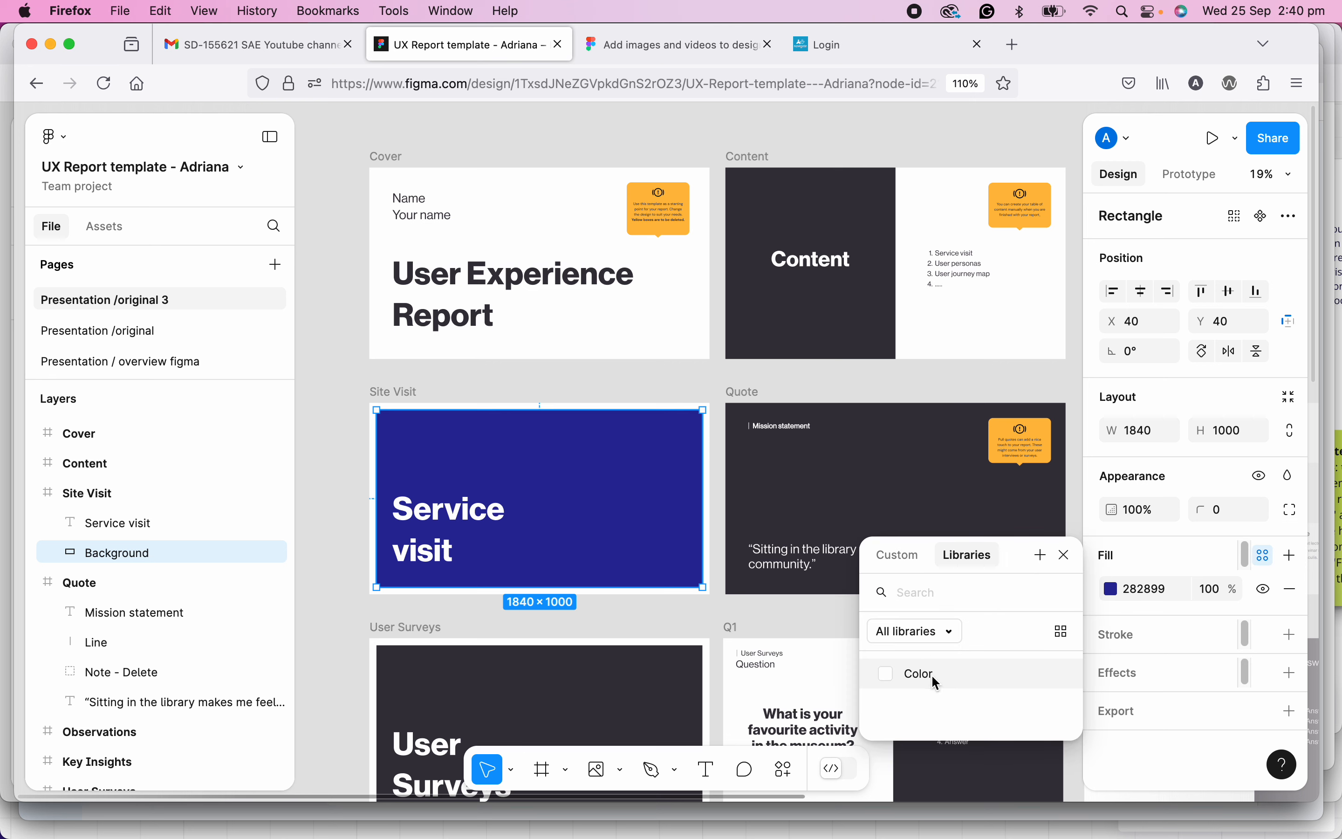
{"action": "left_click", "coordinate": [1042, 557]}
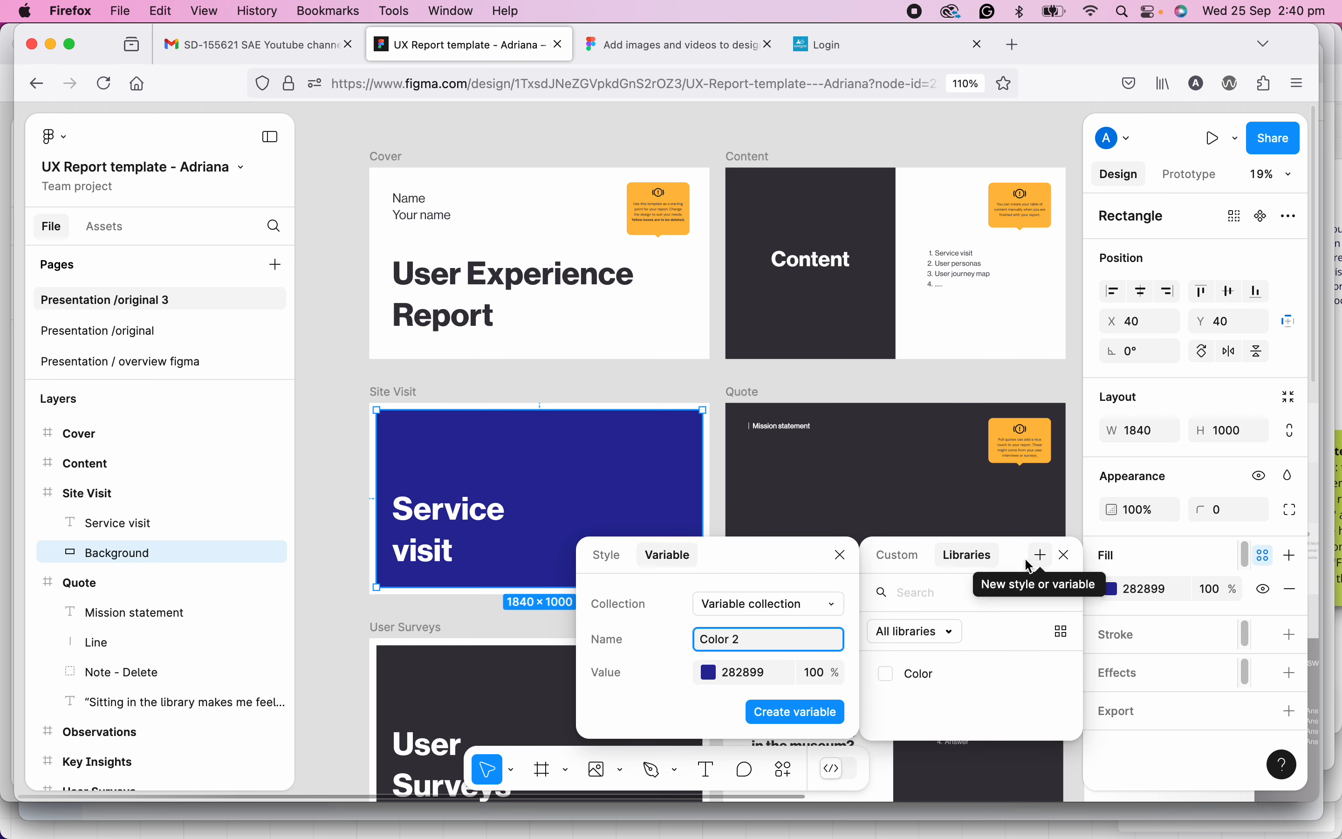
{"action": "left_click", "coordinate": [611, 562]}
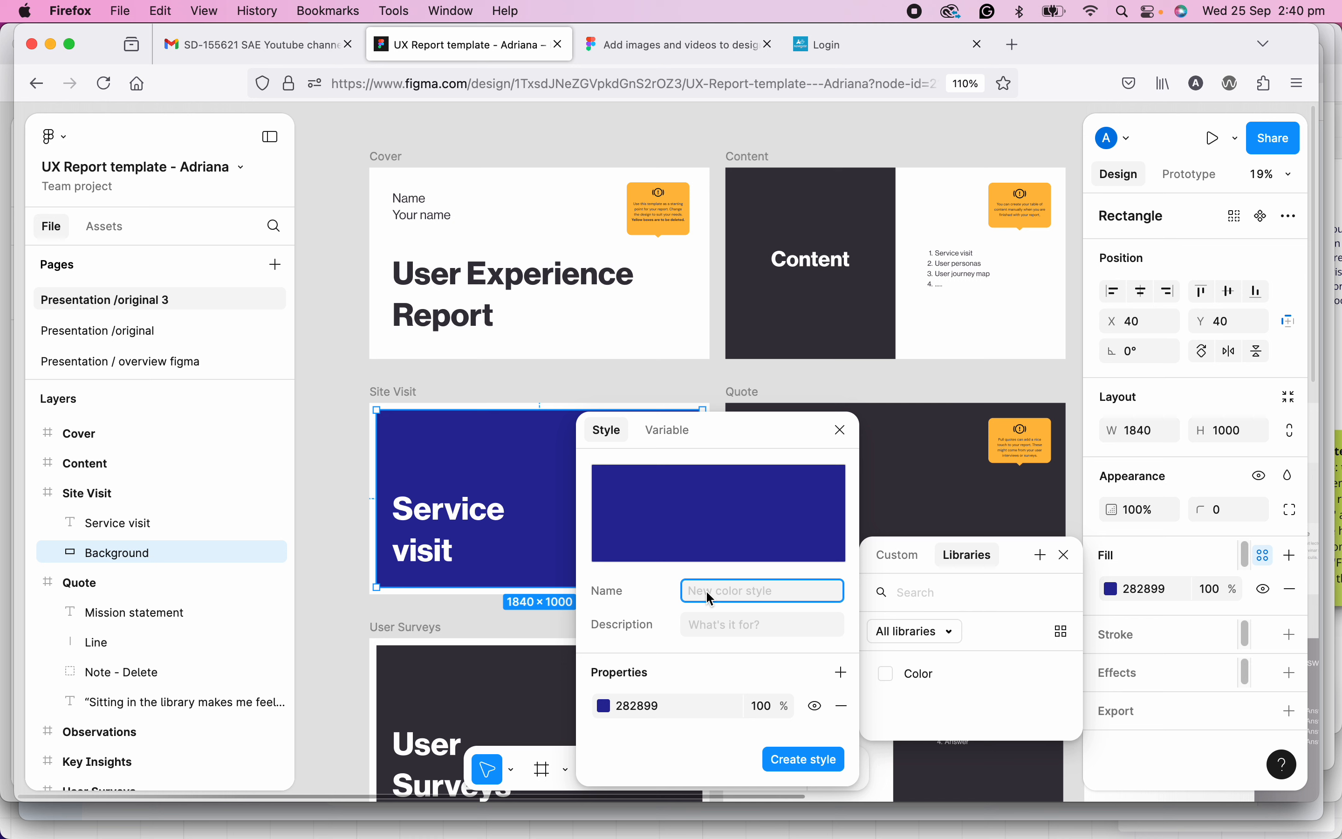
{"action": "type", "text": "Blue Dark"}
{"action": "left_click", "coordinate": [803, 758]}
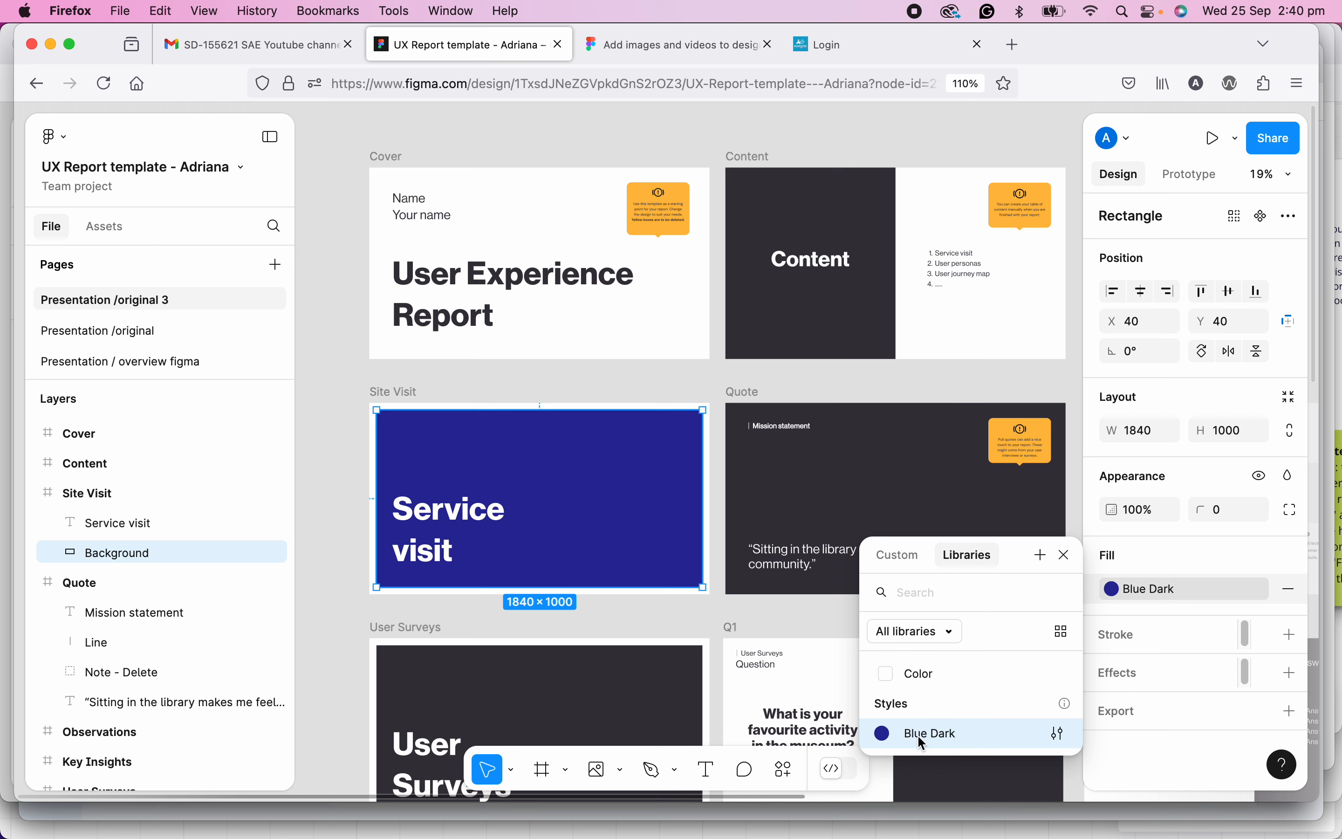
{"action": "left_click", "coordinate": [1068, 555]}
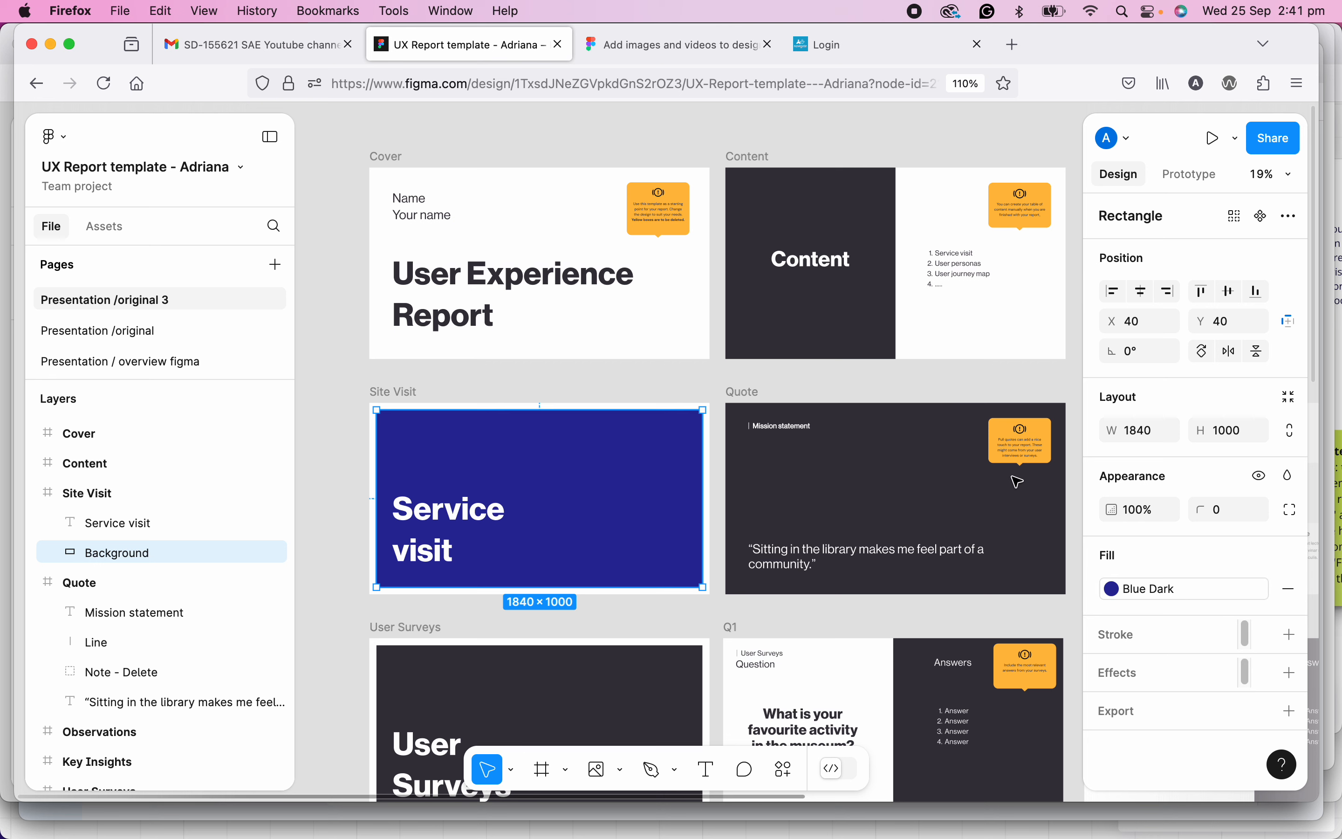
- Apply the Blue Dark color style to the dark rectangle on the Content slide
{"action": "scroll", "coordinate": [904, 413], "scroll_direction": "right", "scroll_amount": 3}
{"action": "scroll", "coordinate": [905, 414], "scroll_direction": "up", "scroll_amount": 2}
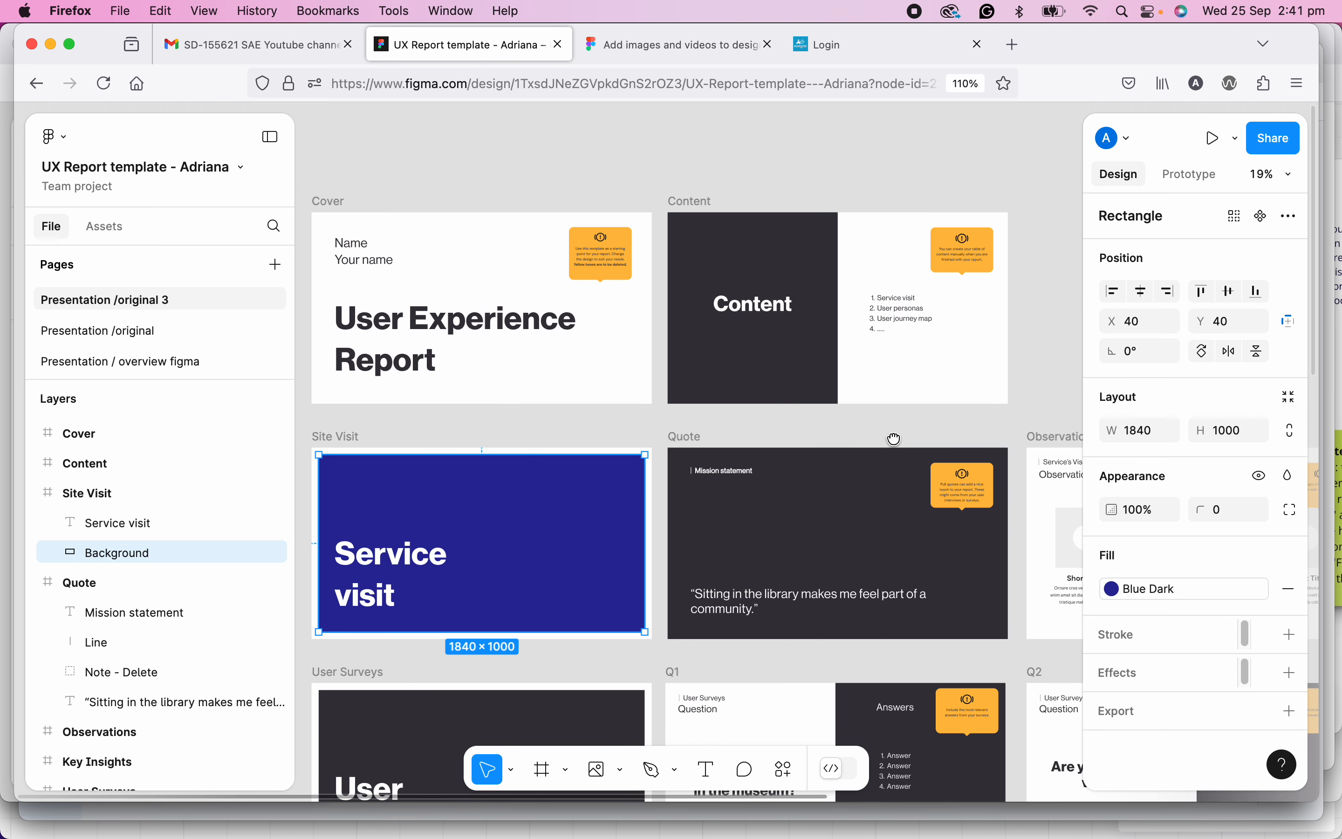
{"action": "left_click", "coordinate": [770, 257]}
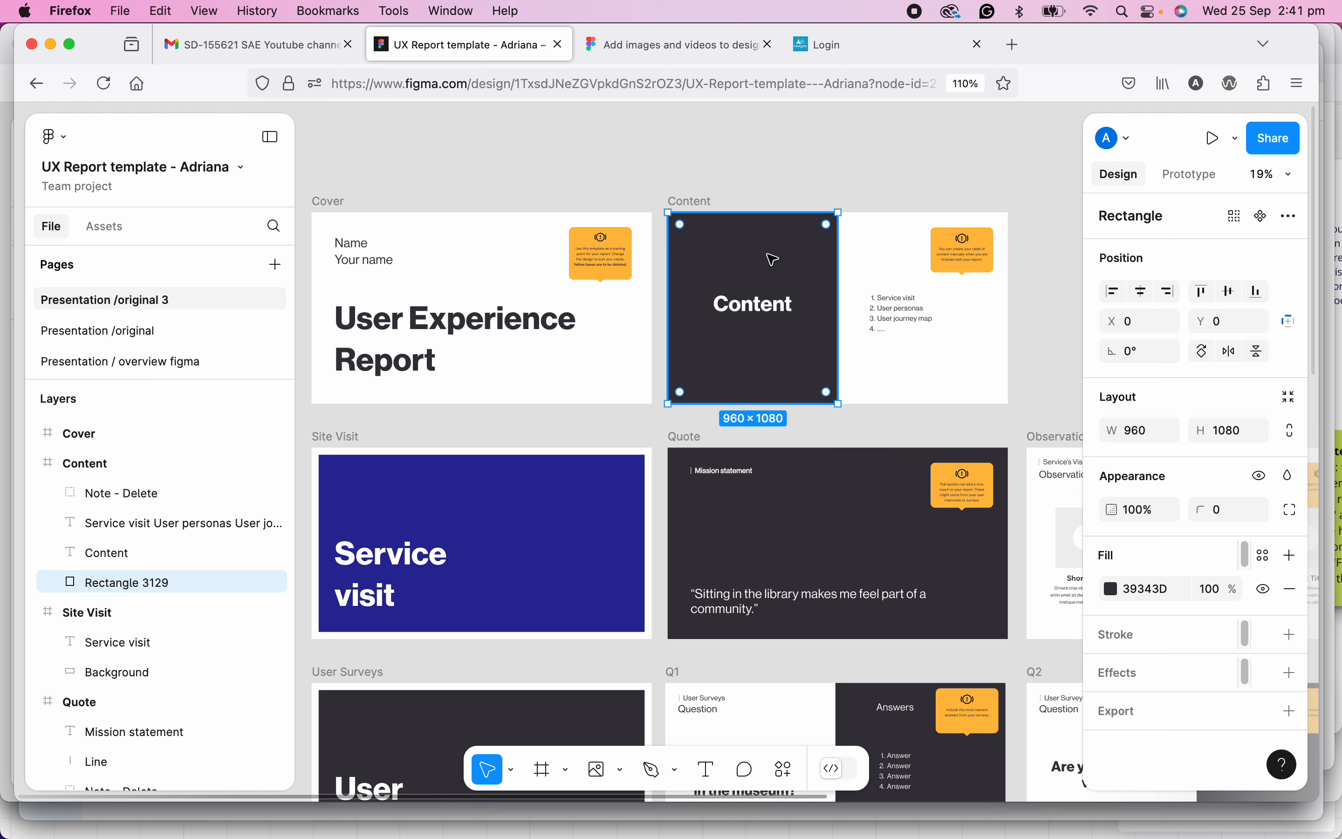
{"action": "left_click", "coordinate": [1268, 557]}
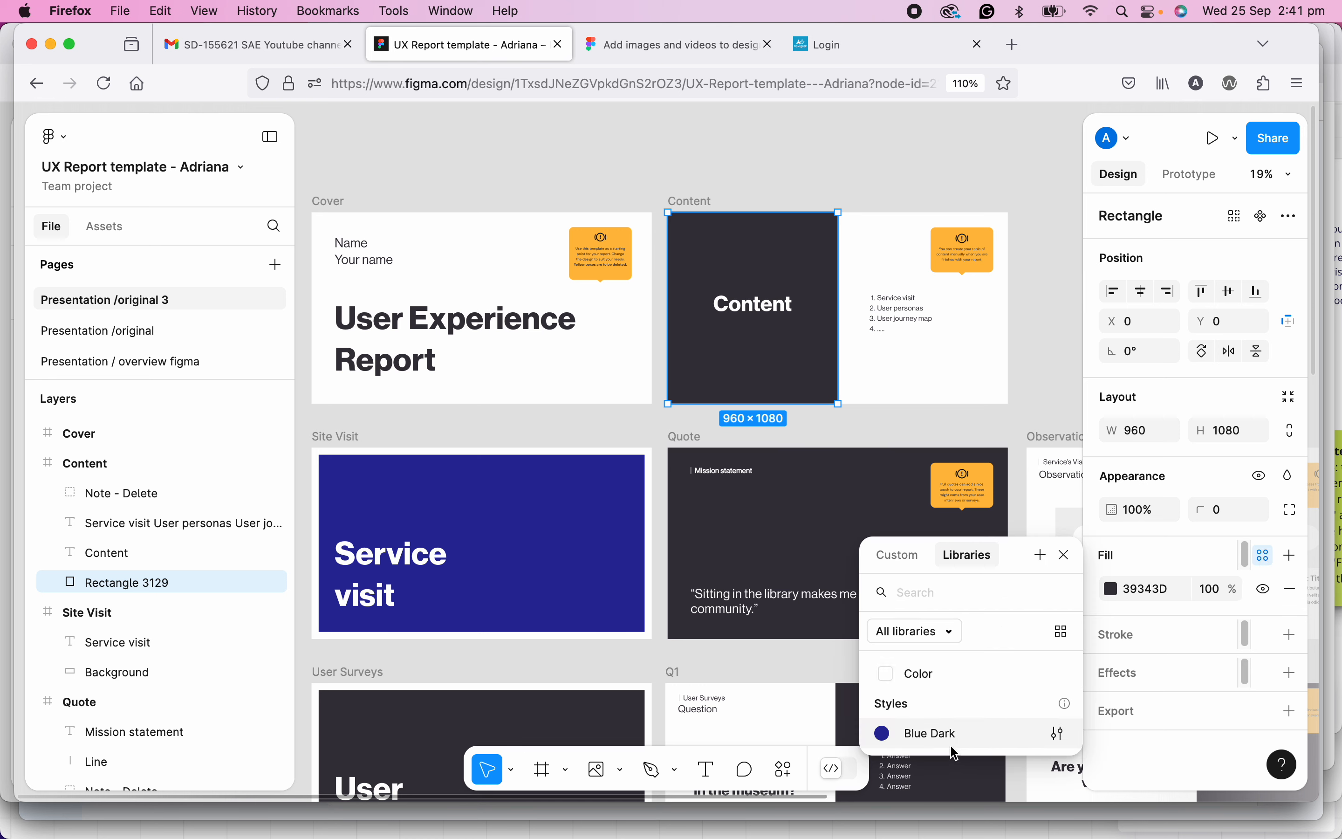
{"action": "left_click", "coordinate": [888, 741]}
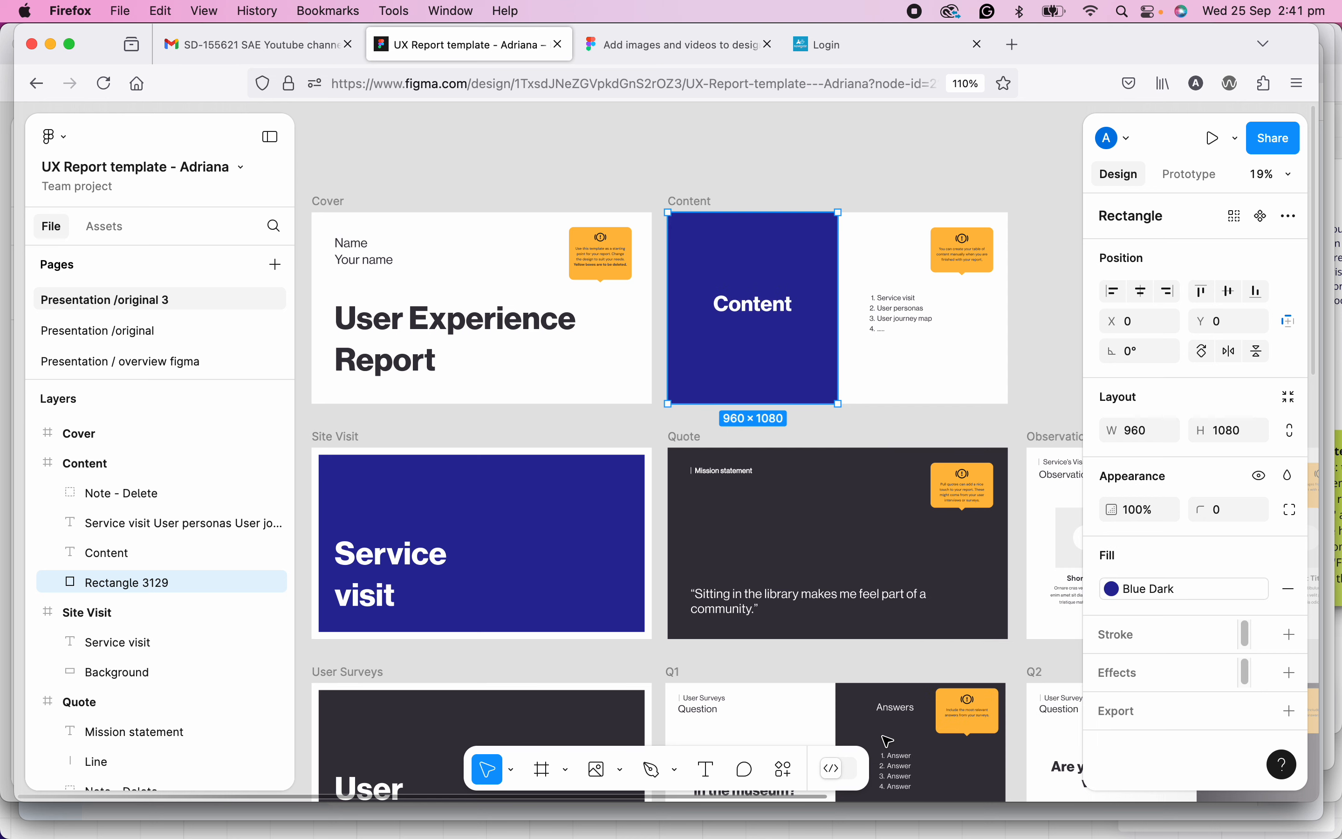
{"action": "left_click", "coordinate": [867, 165]}
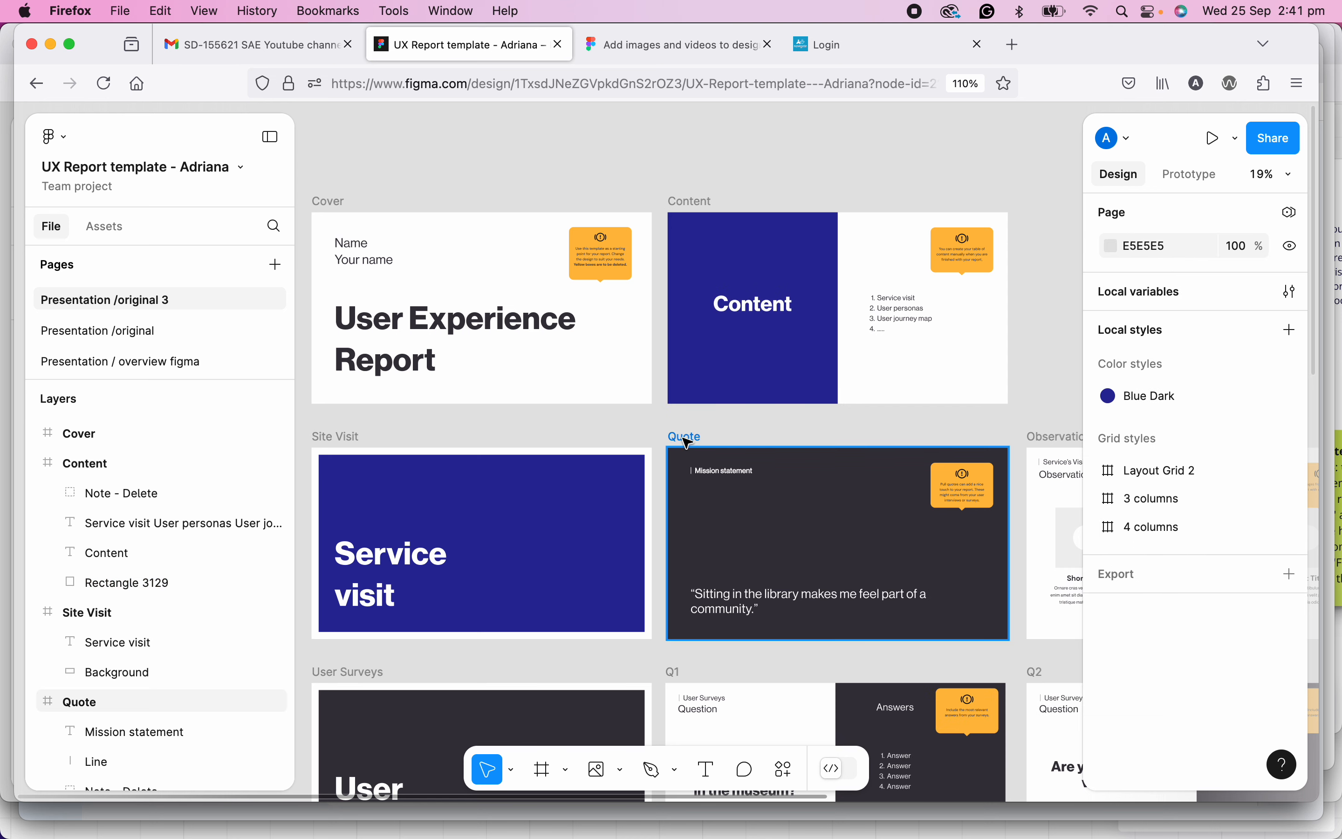
- Replace the 39343D selection color throughout the Q2 frame with the Blue Dark style
{"action": "scroll", "coordinate": [757, 416], "scroll_direction": "down", "scroll_amount": 3}
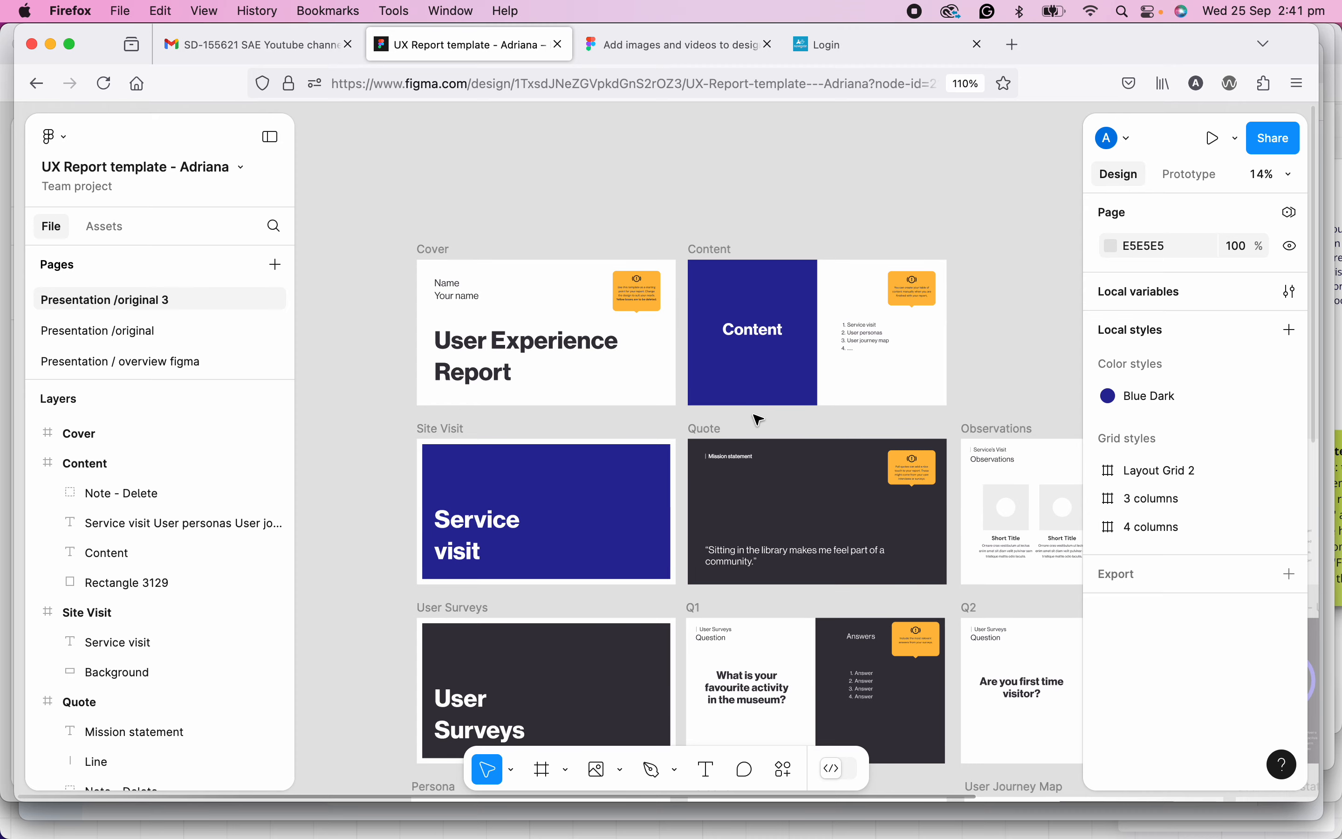
{"action": "scroll", "coordinate": [760, 419], "scroll_direction": "down", "scroll_amount": 1}
{"action": "scroll", "coordinate": [759, 420], "scroll_direction": "down", "scroll_amount": 2}
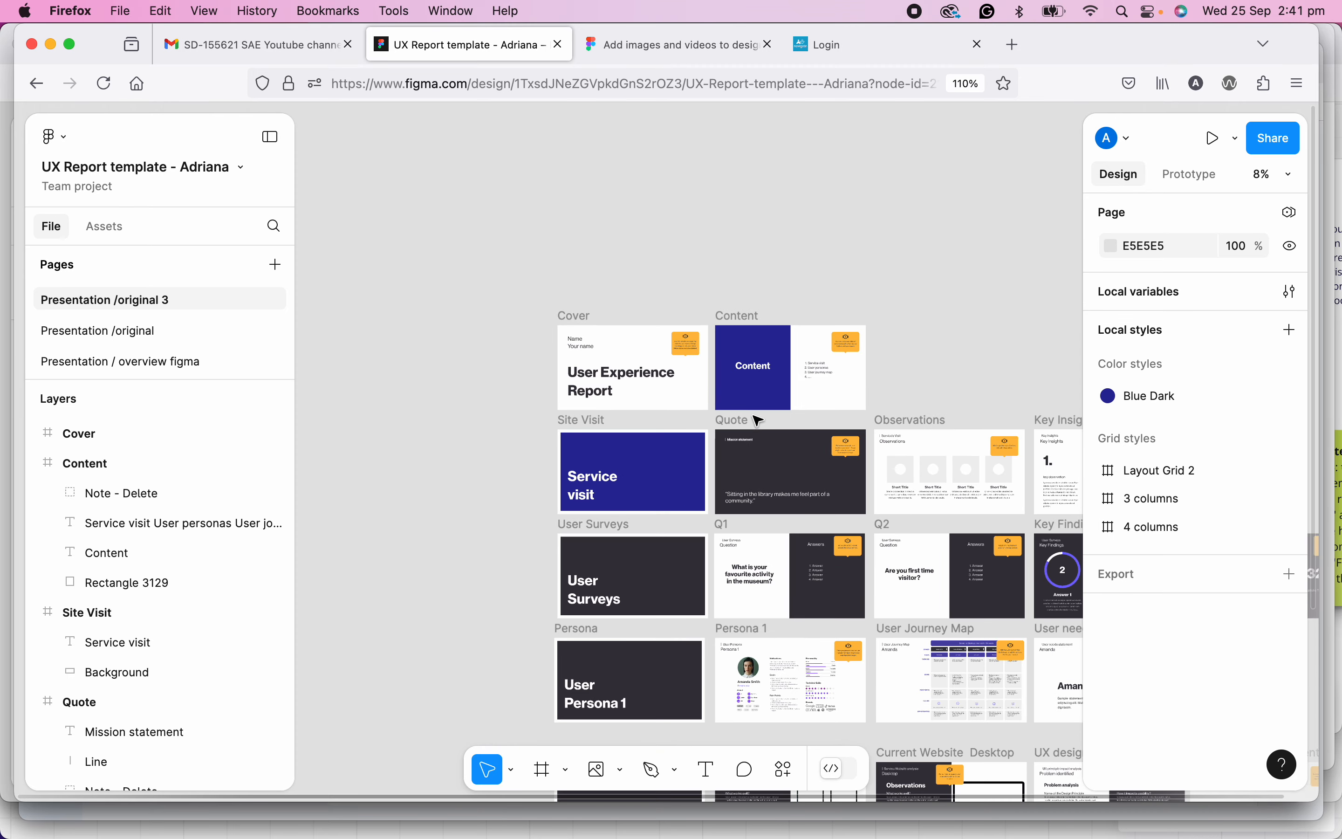
{"action": "scroll", "coordinate": [826, 479], "scroll_direction": "down", "scroll_amount": 3}
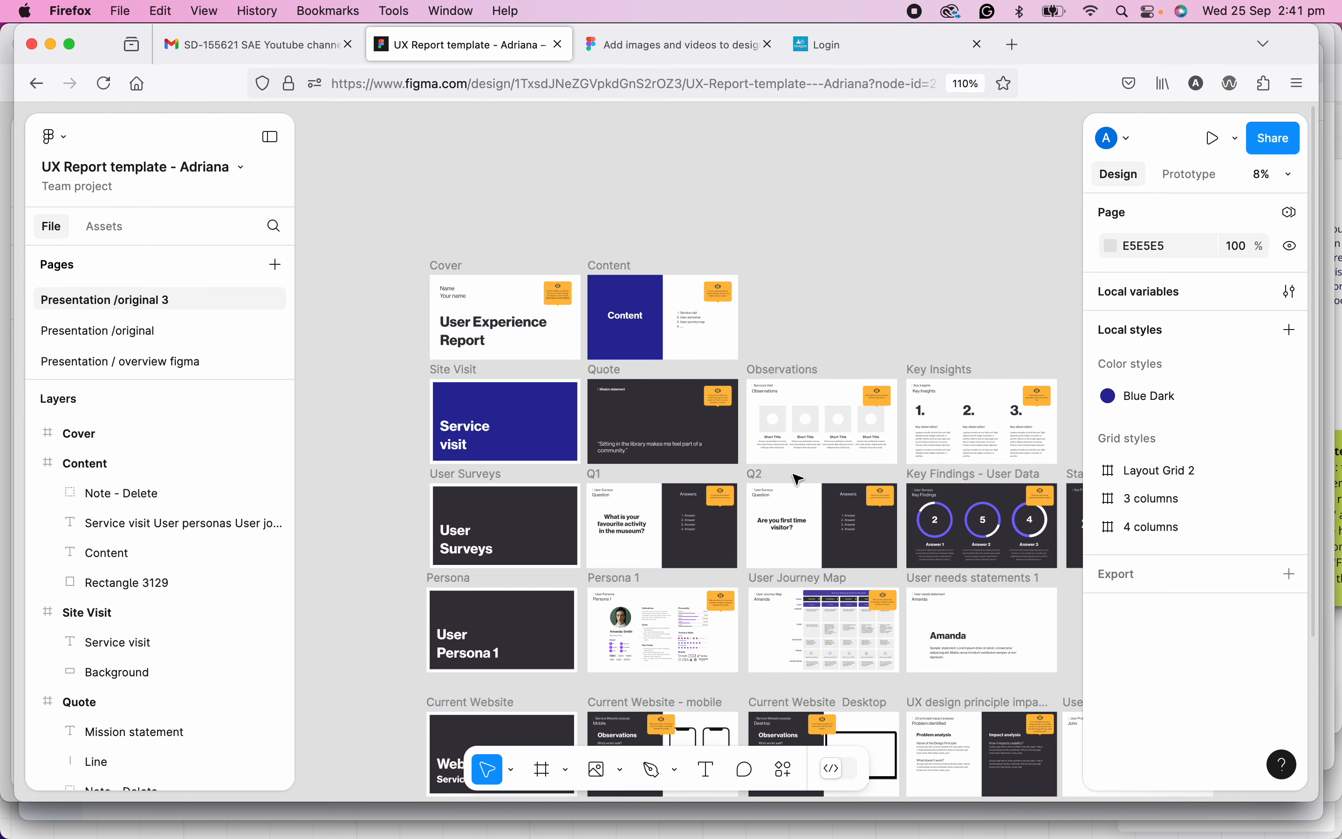
{"action": "scroll", "coordinate": [788, 488], "scroll_direction": "up", "scroll_amount": 4}
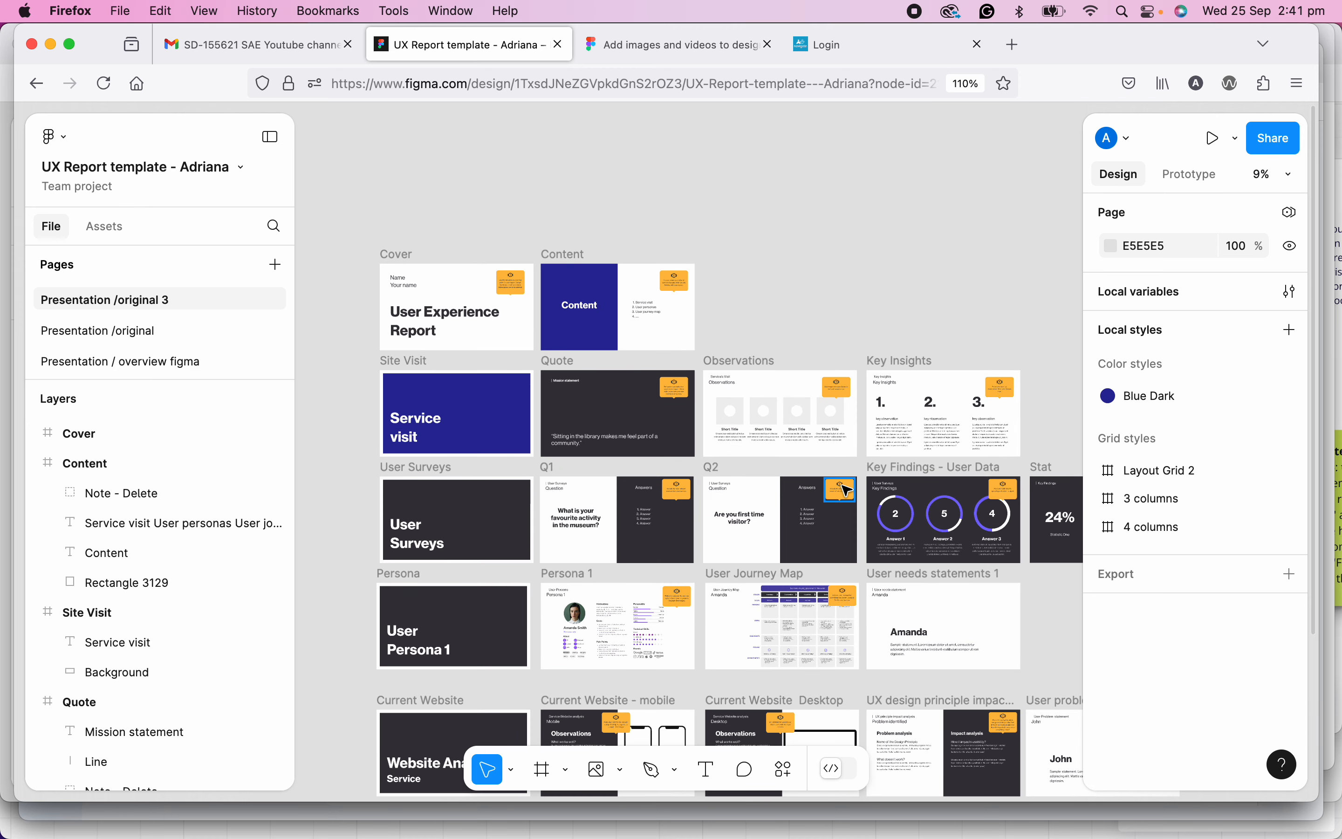
{"action": "left_click", "coordinate": [688, 470]}
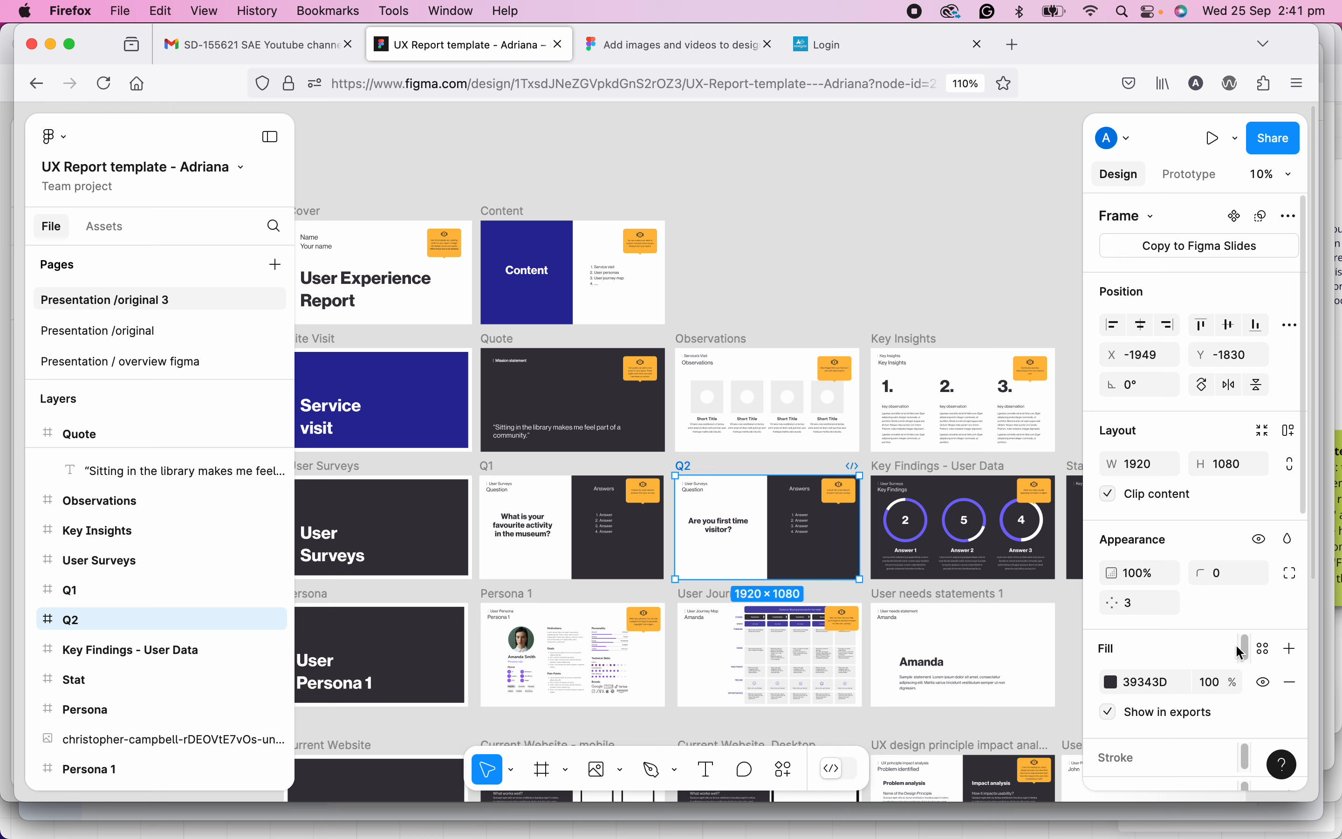
{"action": "scroll", "coordinate": [1211, 649], "scroll_direction": "down", "scroll_amount": 6}
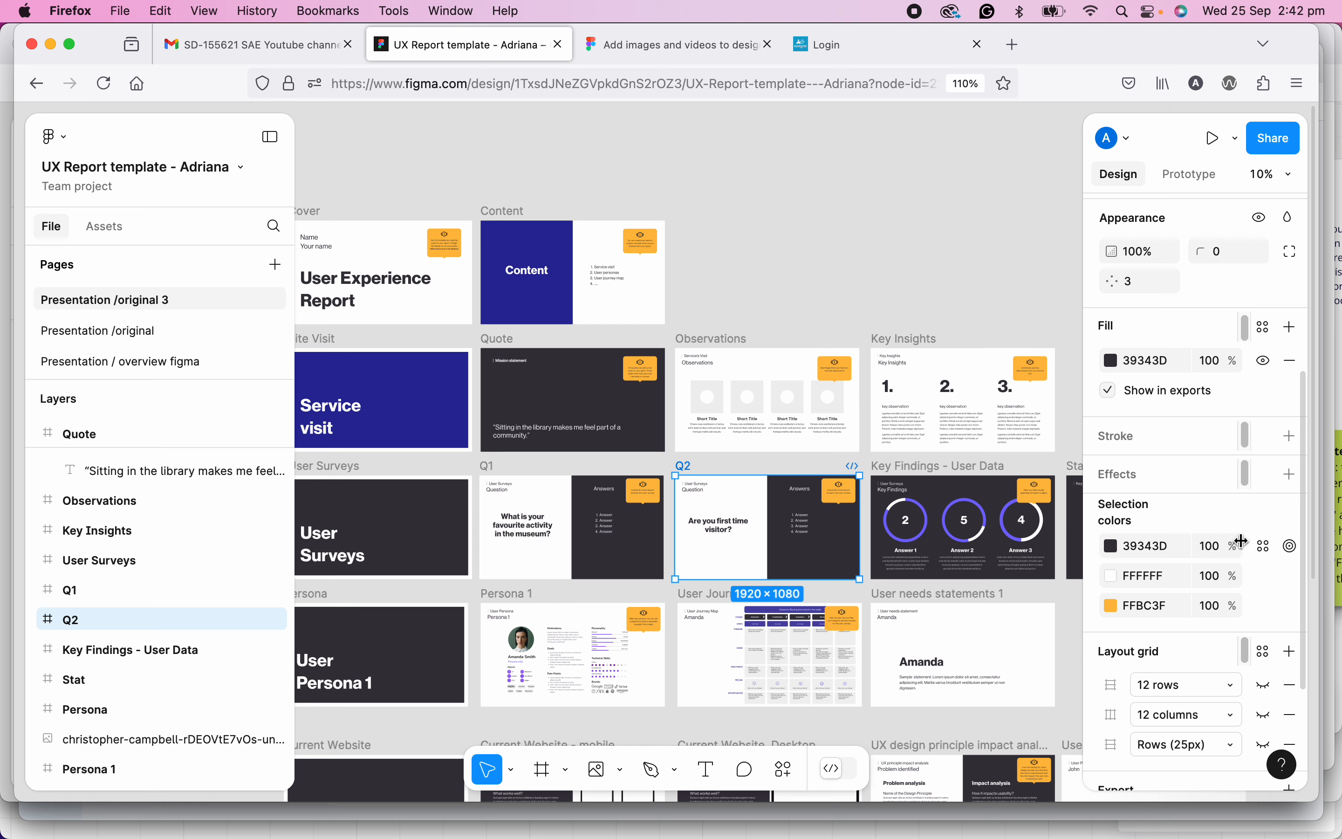
{"action": "left_click", "coordinate": [1264, 547]}
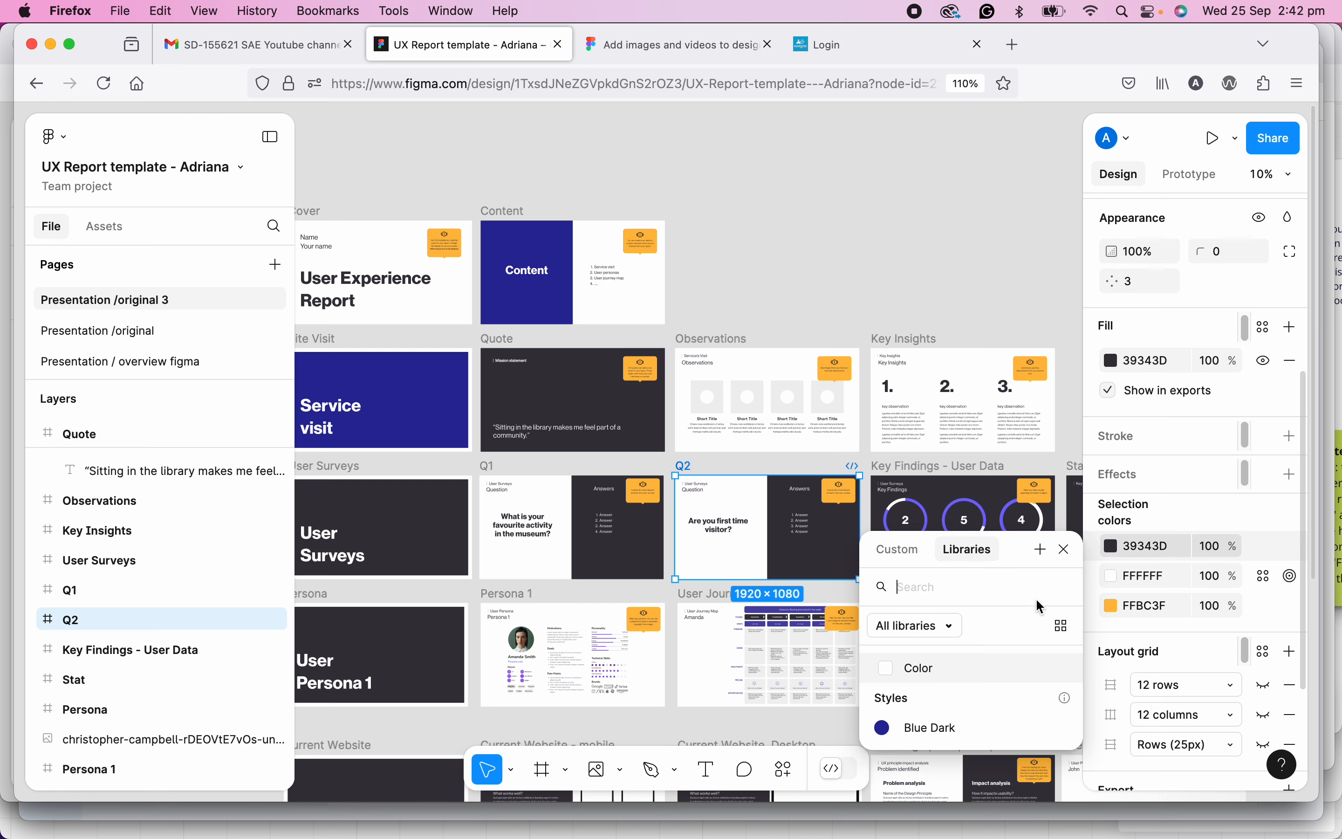
{"action": "left_click", "coordinate": [886, 727]}
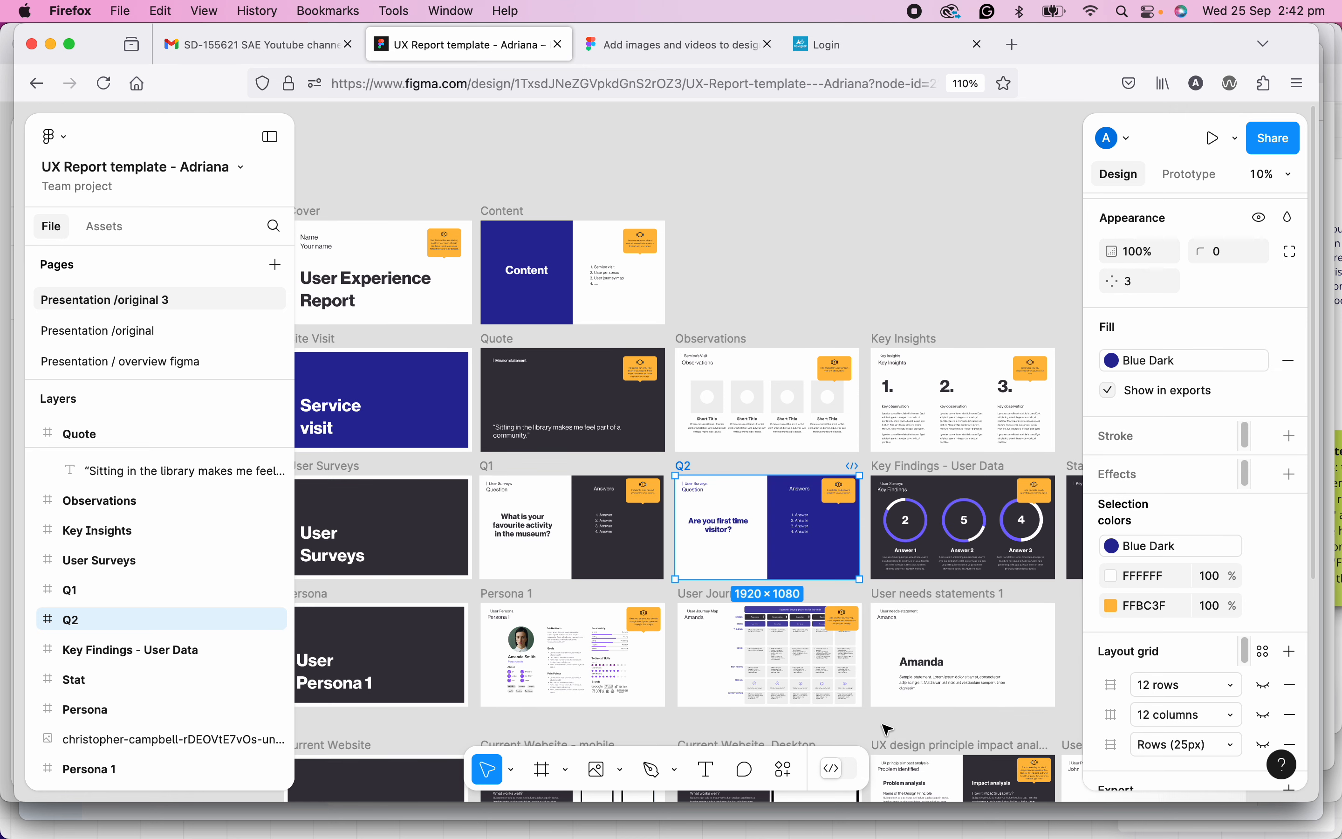
{"action": "left_click", "coordinate": [735, 269]}
- Select all slides and change their shared FFBC3F selection color to the darker orange DAA033
{"action": "scroll", "coordinate": [776, 388], "scroll_direction": "down", "scroll_amount": 5}
{"action": "scroll", "coordinate": [810, 396], "scroll_direction": "right", "scroll_amount": 5}
{"action": "scroll", "coordinate": [810, 397], "scroll_direction": "down", "scroll_amount": 3}
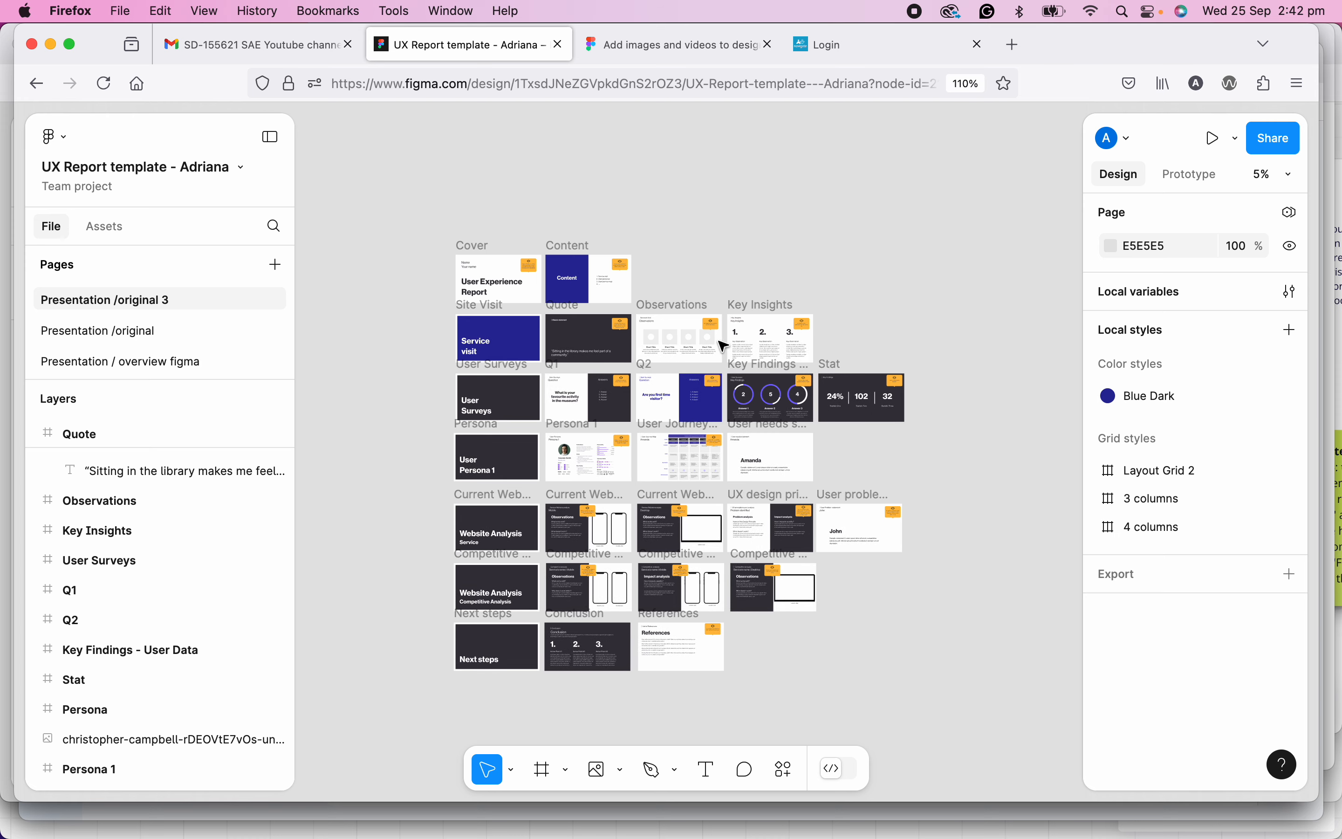
{"action": "left_click_drag", "start_coordinate": [425, 230], "coordinate": [472, 265]}
{"action": "left_click_drag", "start_coordinate": [884, 563], "coordinate": [1025, 691]}
{"action": "scroll", "coordinate": [1164, 551], "scroll_direction": "down", "scroll_amount": 10}
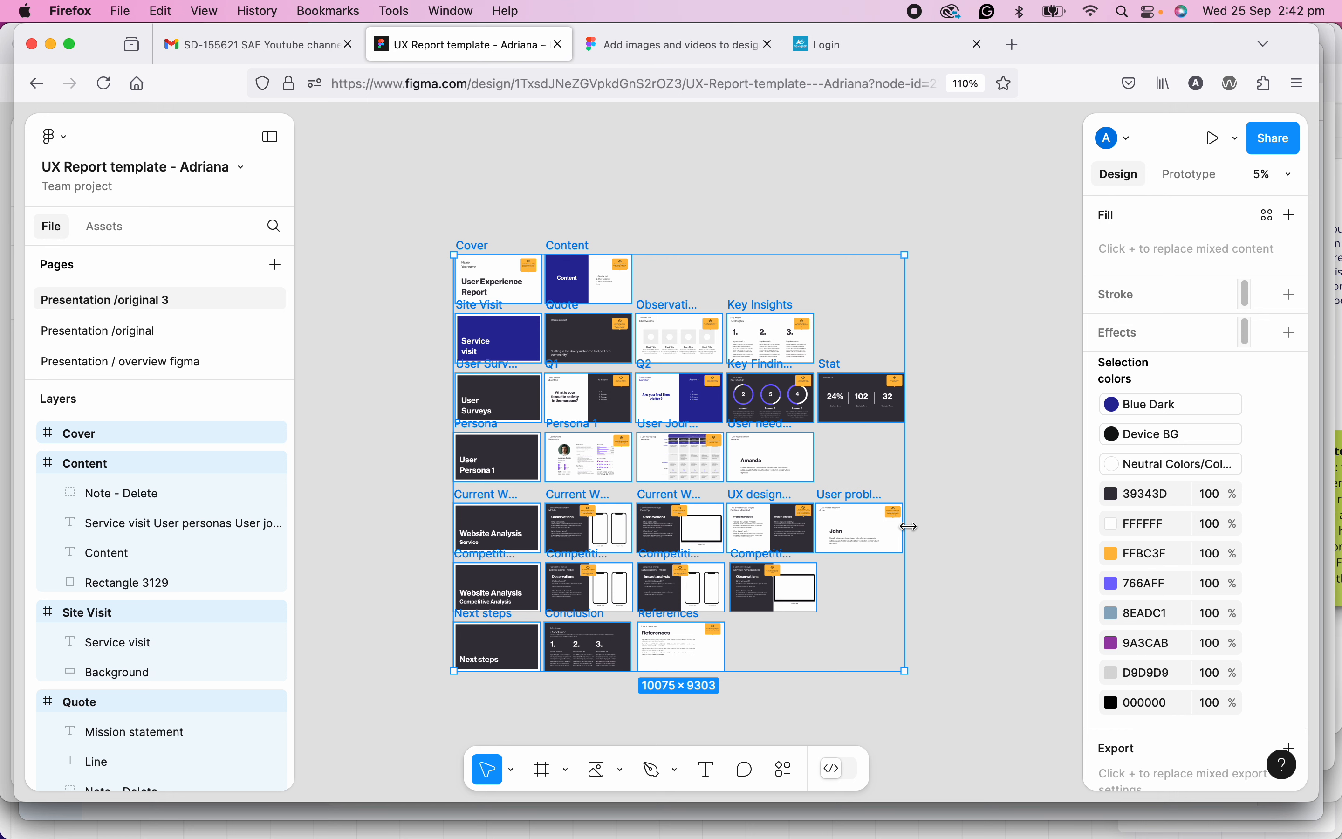
{"action": "scroll", "coordinate": [780, 531], "scroll_direction": "up", "scroll_amount": 2}
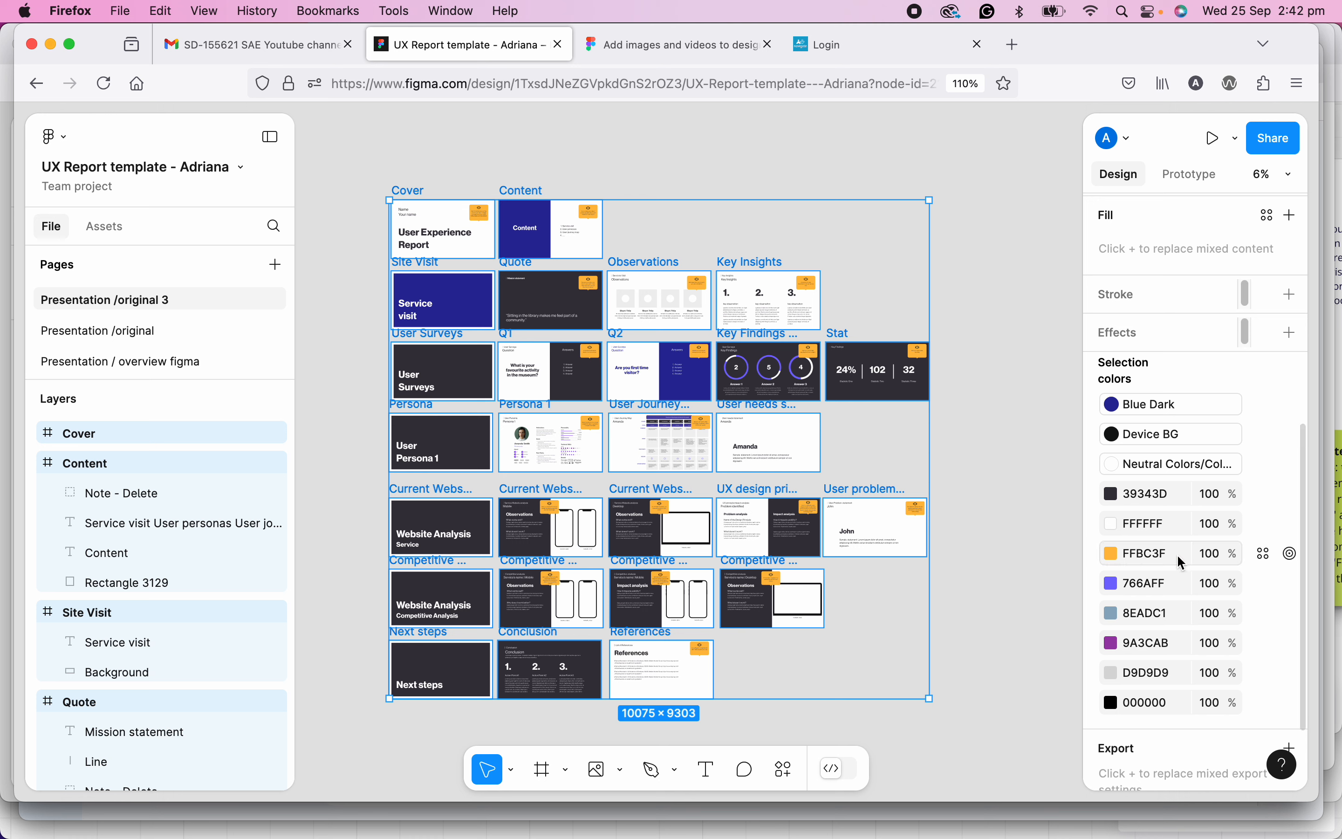
{"action": "left_click", "coordinate": [1112, 553]}
{"action": "mouse_move", "coordinate": [1024, 371]}
{"action": "left_mouse_down"}
{"action": "mouse_move", "coordinate": [970, 357]}
{"action": "mouse_move", "coordinate": [1026, 383]}
{"action": "mouse_move", "coordinate": [1077, 340]}
{"action": "mouse_move", "coordinate": [1031, 369]}
{"action": "left_mouse_up"}
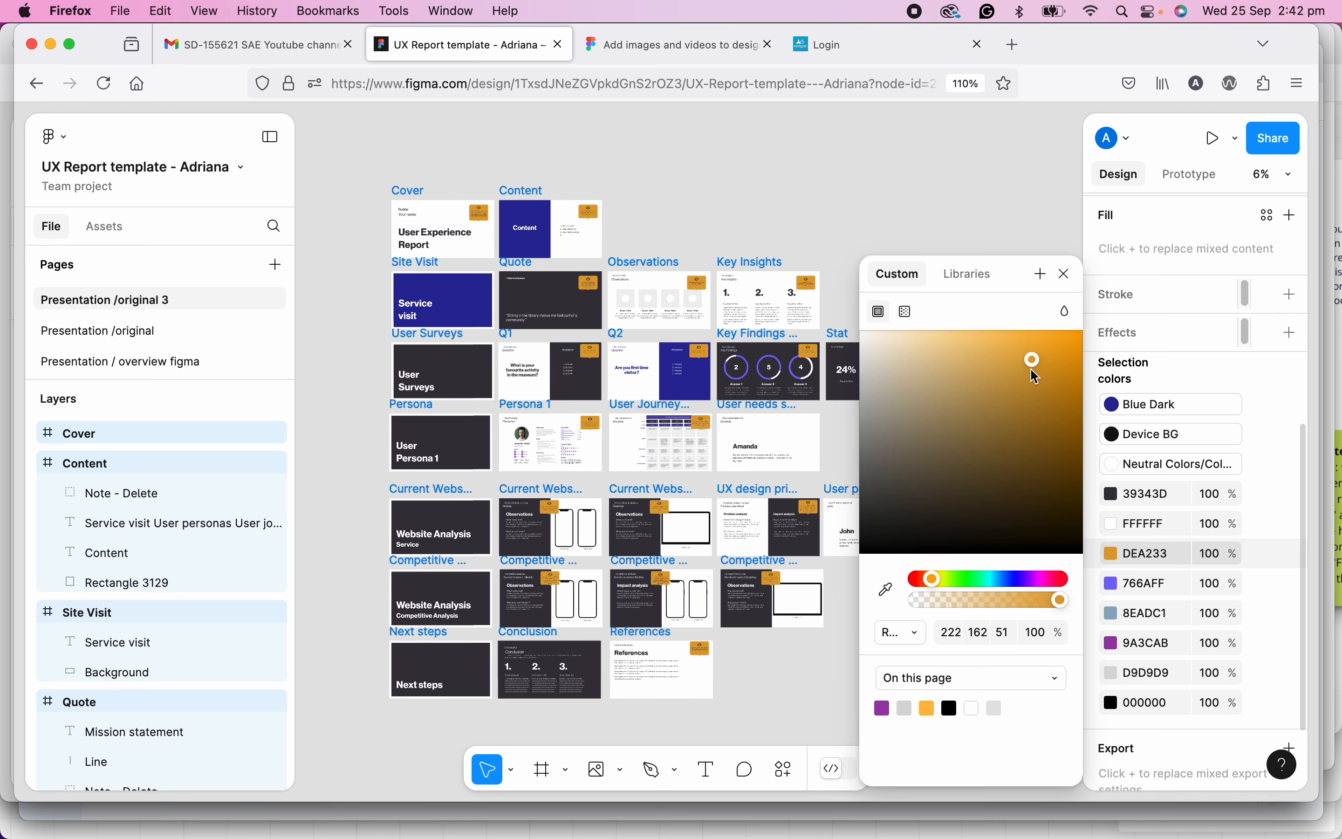
{"action": "left_click", "coordinate": [1066, 273]}
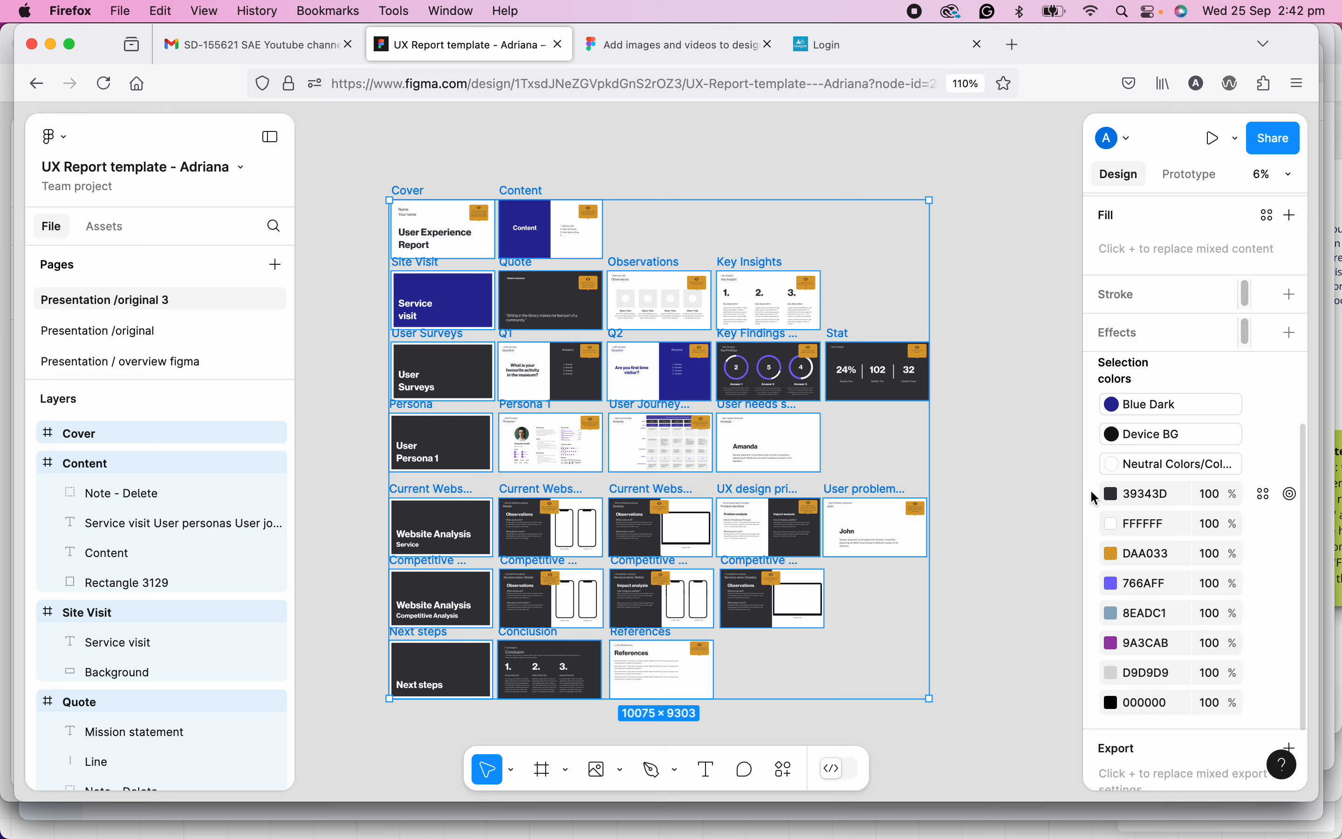
- Try replacing the 39343D selection color across all selected slides with the Blue Dark style, and undo it
{"action": "left_click", "coordinate": [1266, 495]}
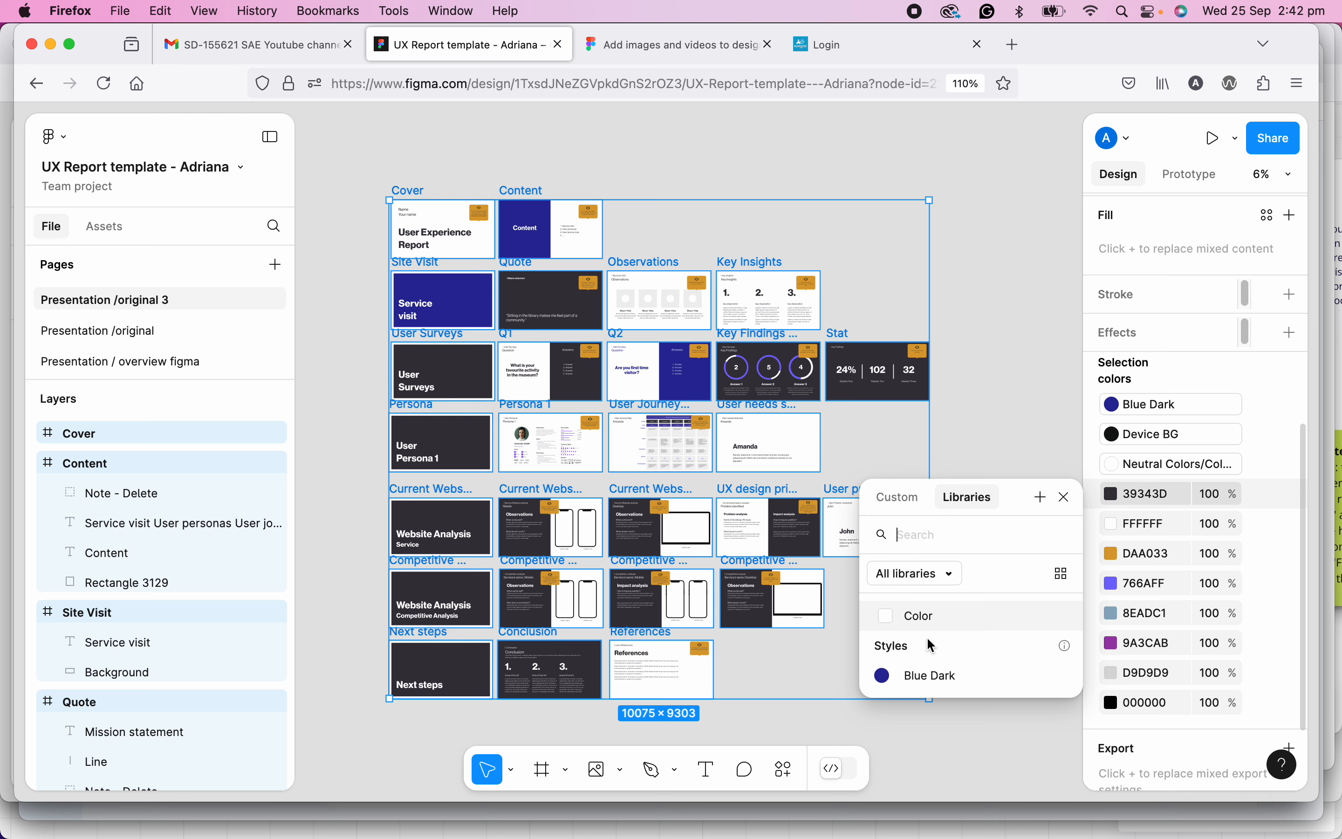
{"action": "left_click", "coordinate": [912, 673]}
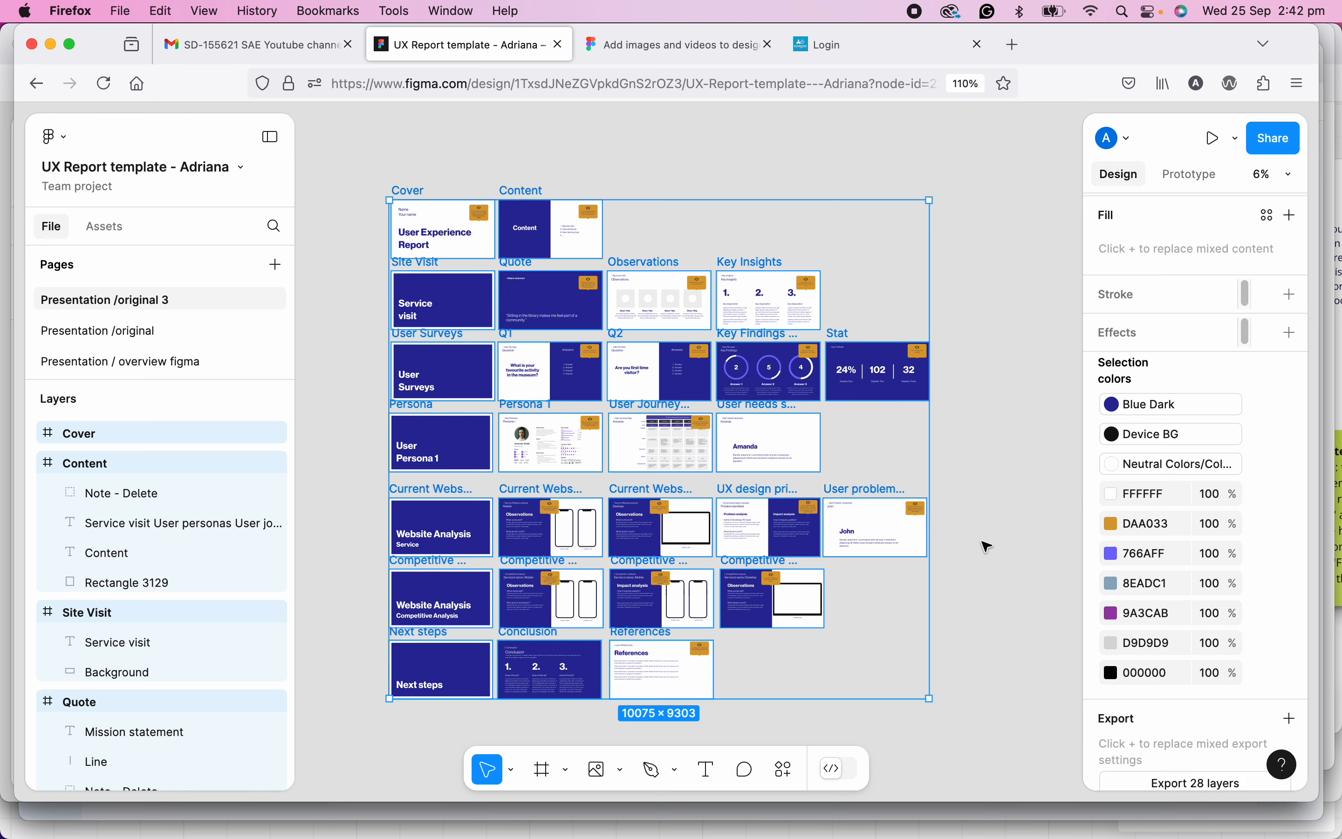
{"action": "key", "text": "super+z"}
{"action": "scroll", "coordinate": [615, 415], "scroll_direction": "up", "scroll_amount": 5}
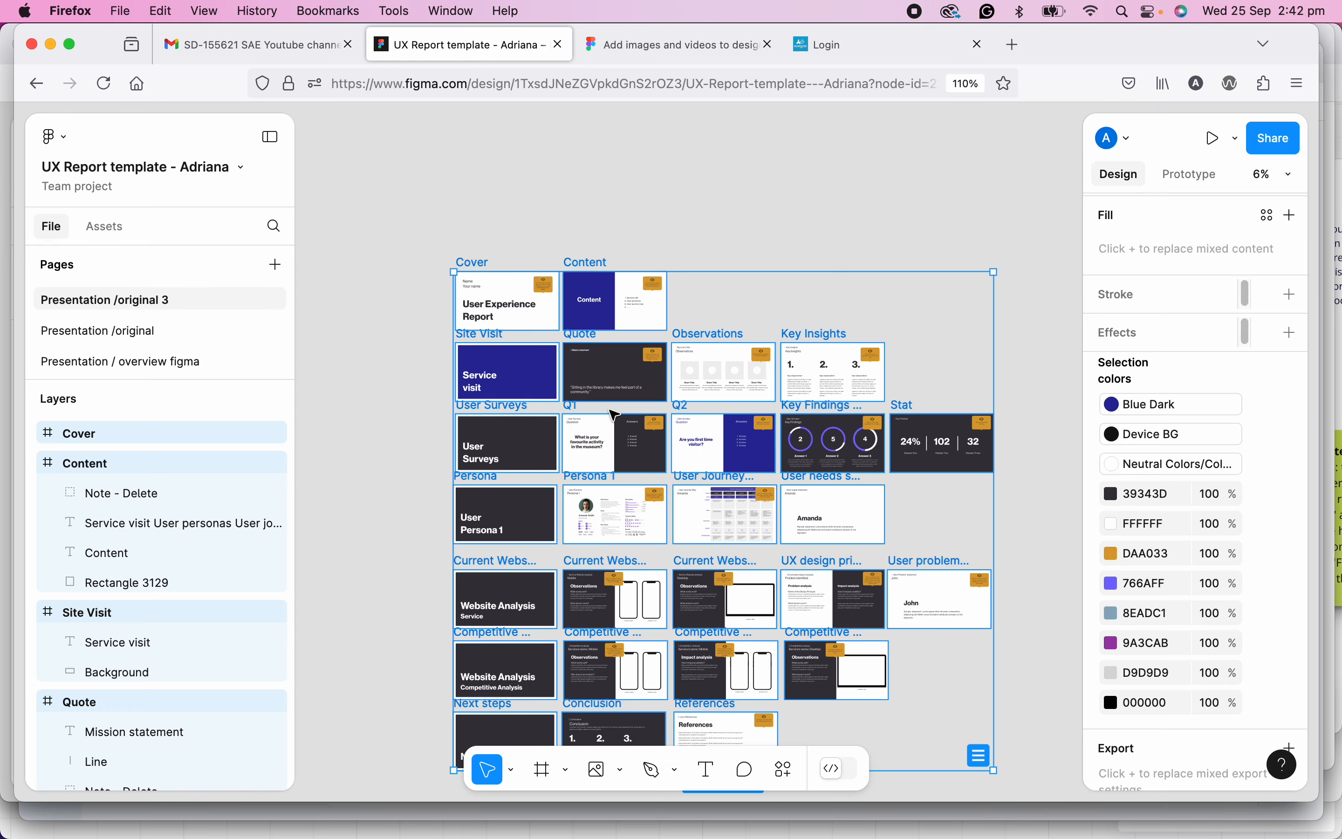
{"action": "scroll", "coordinate": [615, 415], "scroll_direction": "up", "scroll_amount": 5}
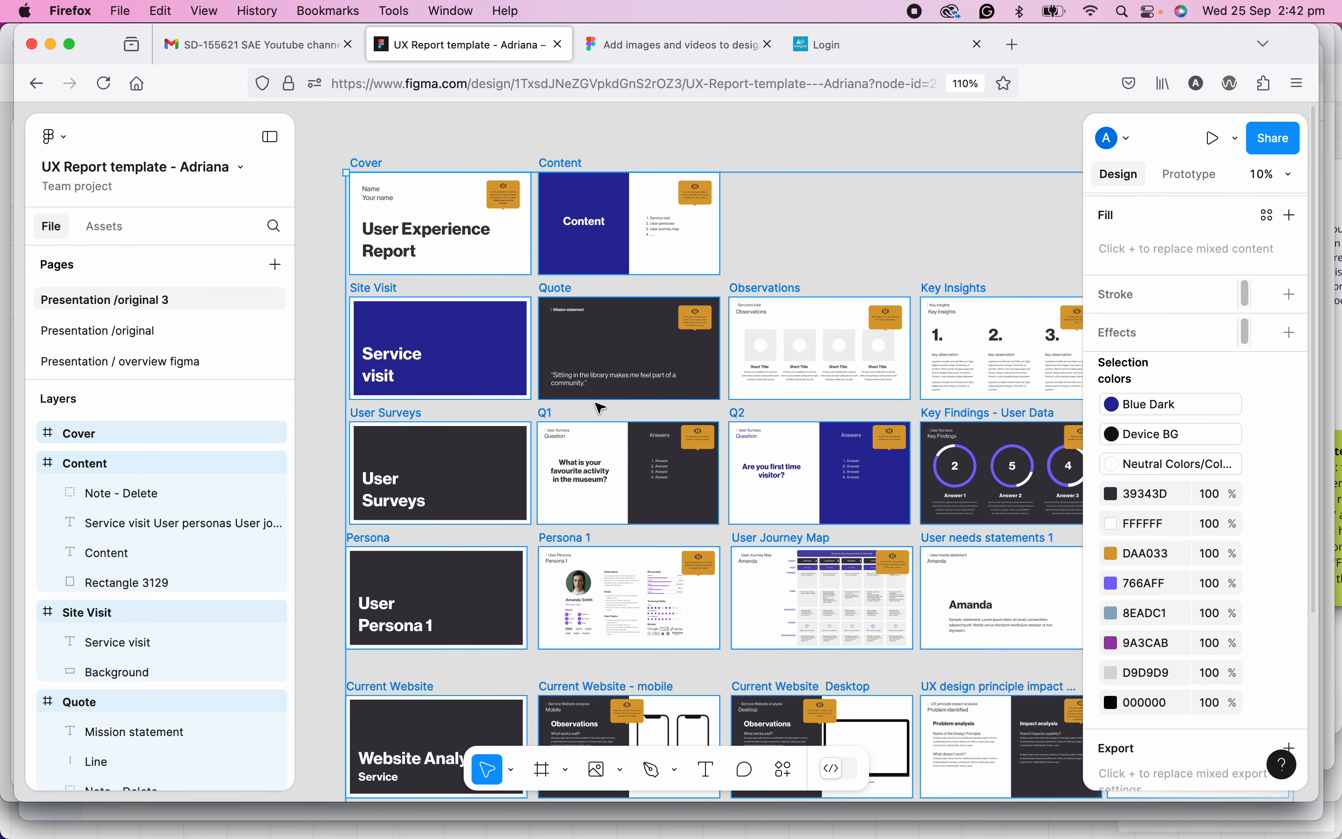
{"action": "left_click", "coordinate": [607, 143]}
{"action": "scroll", "coordinate": [682, 444], "scroll_direction": "down", "scroll_amount": 5}
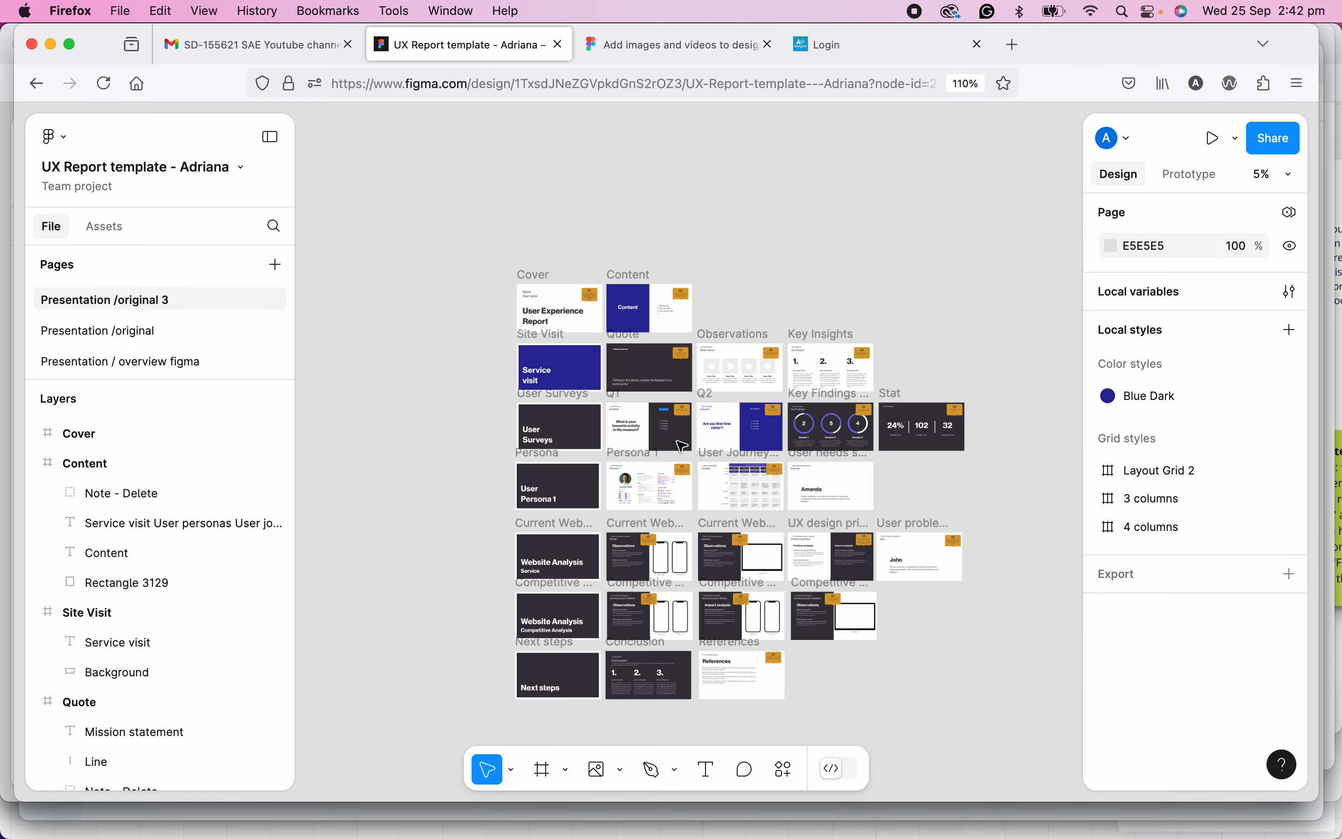
{"action": "scroll", "coordinate": [683, 444], "scroll_direction": "up", "scroll_amount": 8}
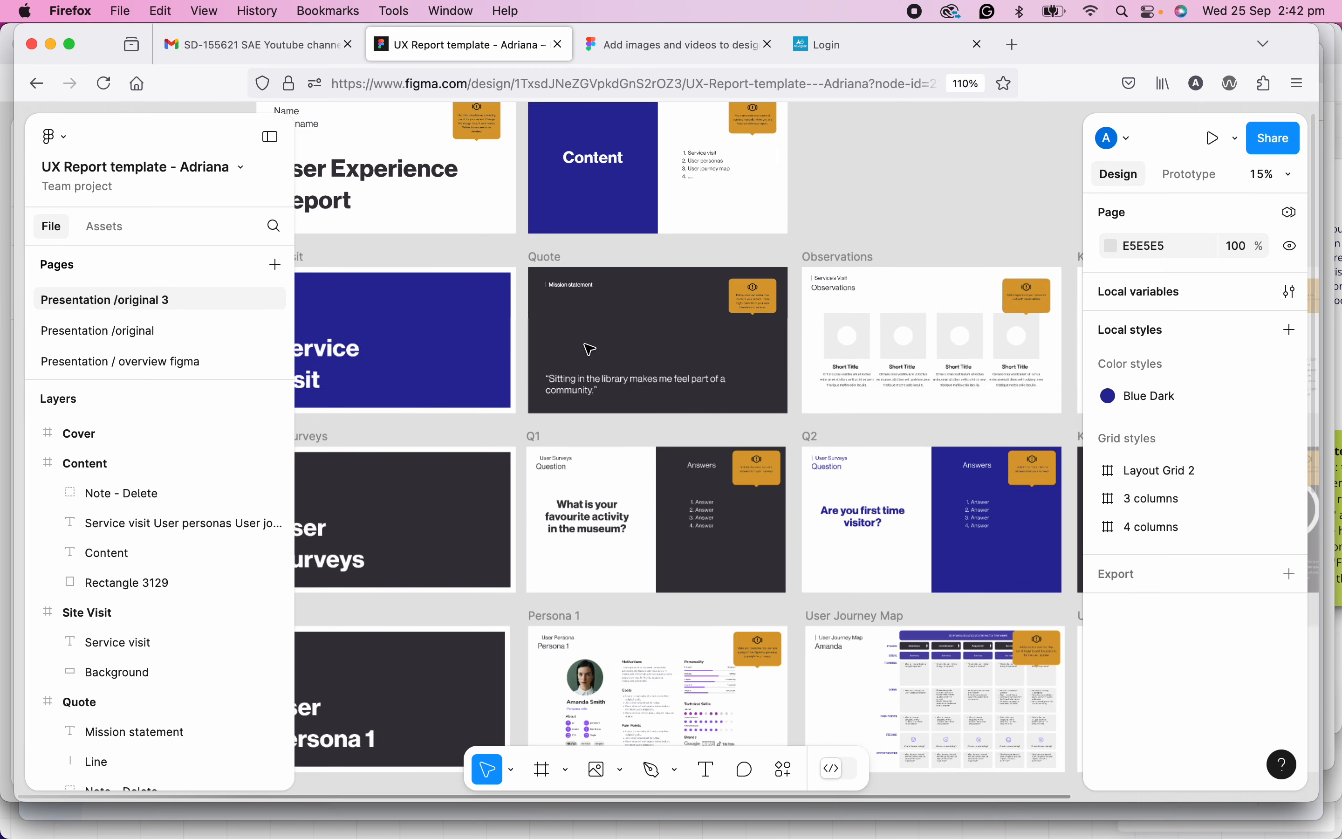
- Detach the Blue Dark style from the Q2 frame's fill and change the fill to the lighter blue 4949C7
{"action": "scroll", "coordinate": [590, 349], "scroll_direction": "up", "scroll_amount": 2}
{"action": "scroll", "coordinate": [746, 463], "scroll_direction": "right", "scroll_amount": 5}
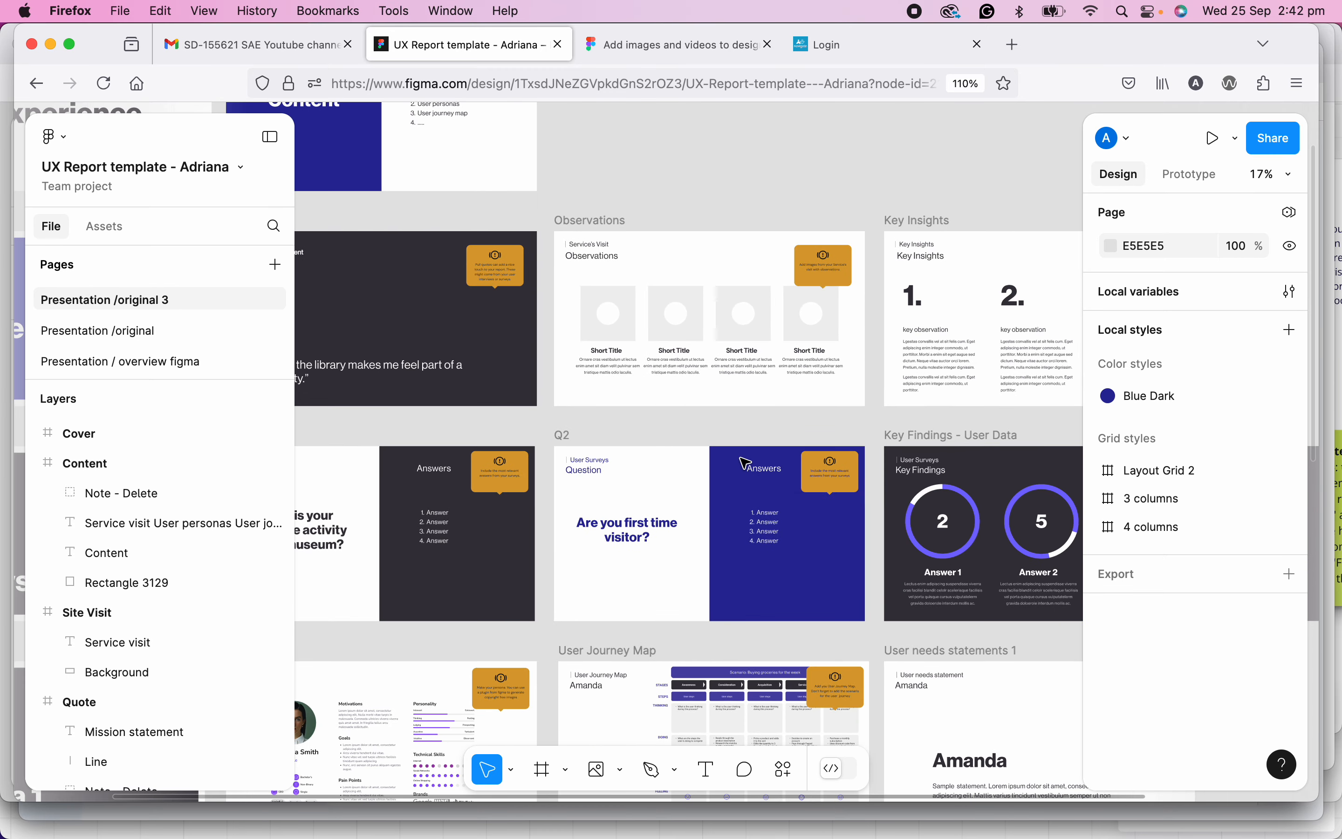
{"action": "left_click", "coordinate": [563, 436]}
{"action": "scroll", "coordinate": [653, 437], "scroll_direction": "left", "scroll_amount": 5}
{"action": "scroll", "coordinate": [569, 428], "scroll_direction": "right", "scroll_amount": 6}
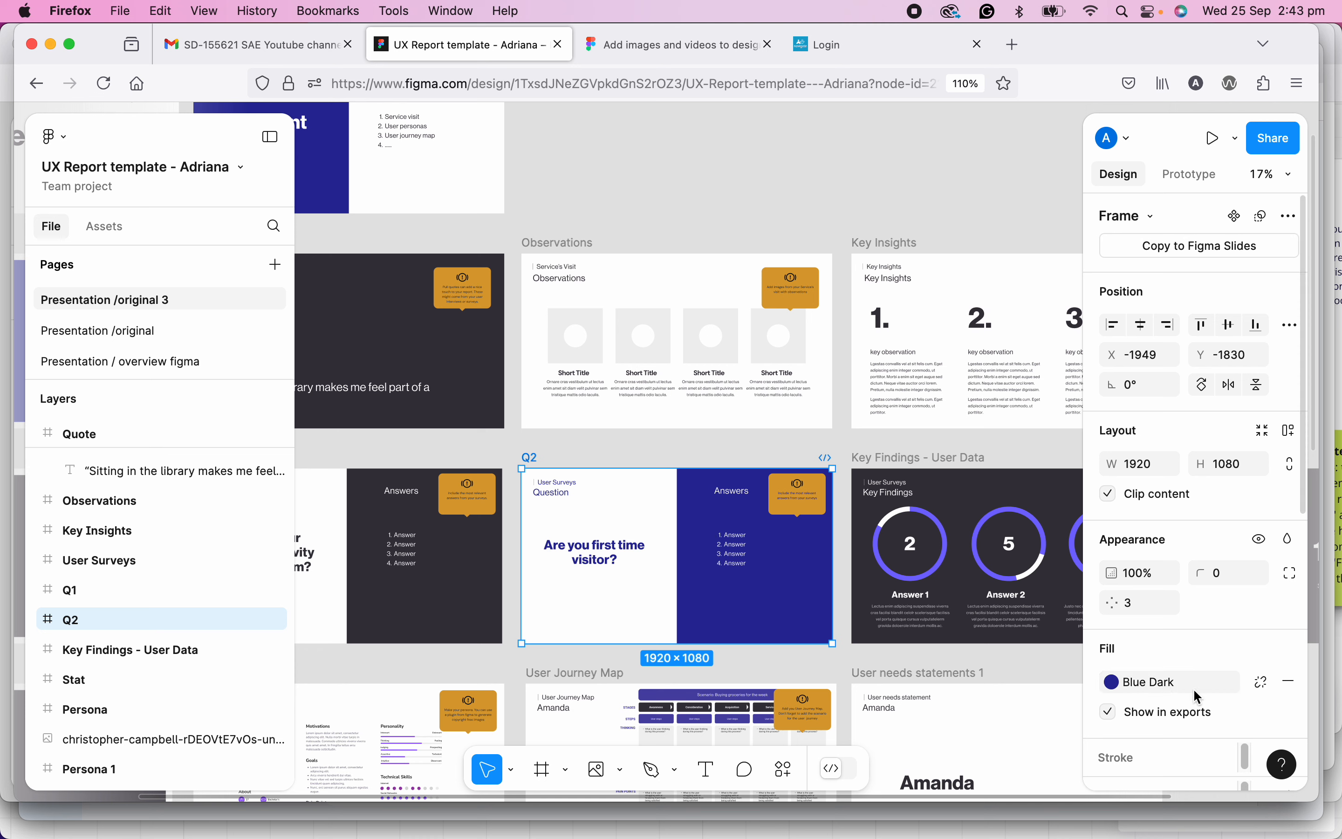
{"action": "left_click", "coordinate": [1263, 679]}
{"action": "left_click", "coordinate": [1112, 682]}
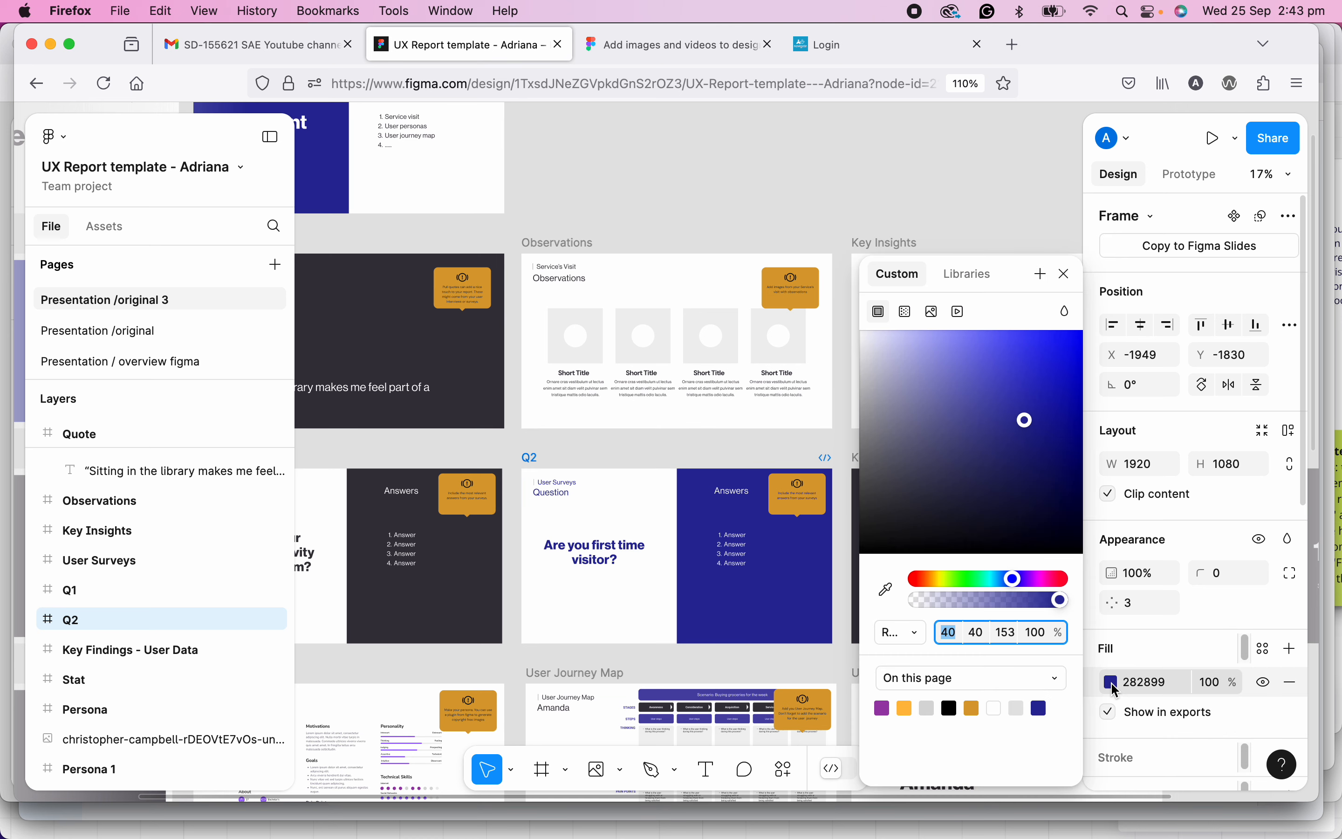
{"action": "left_click_drag", "start_coordinate": [1027, 420], "coordinate": [1000, 382]}
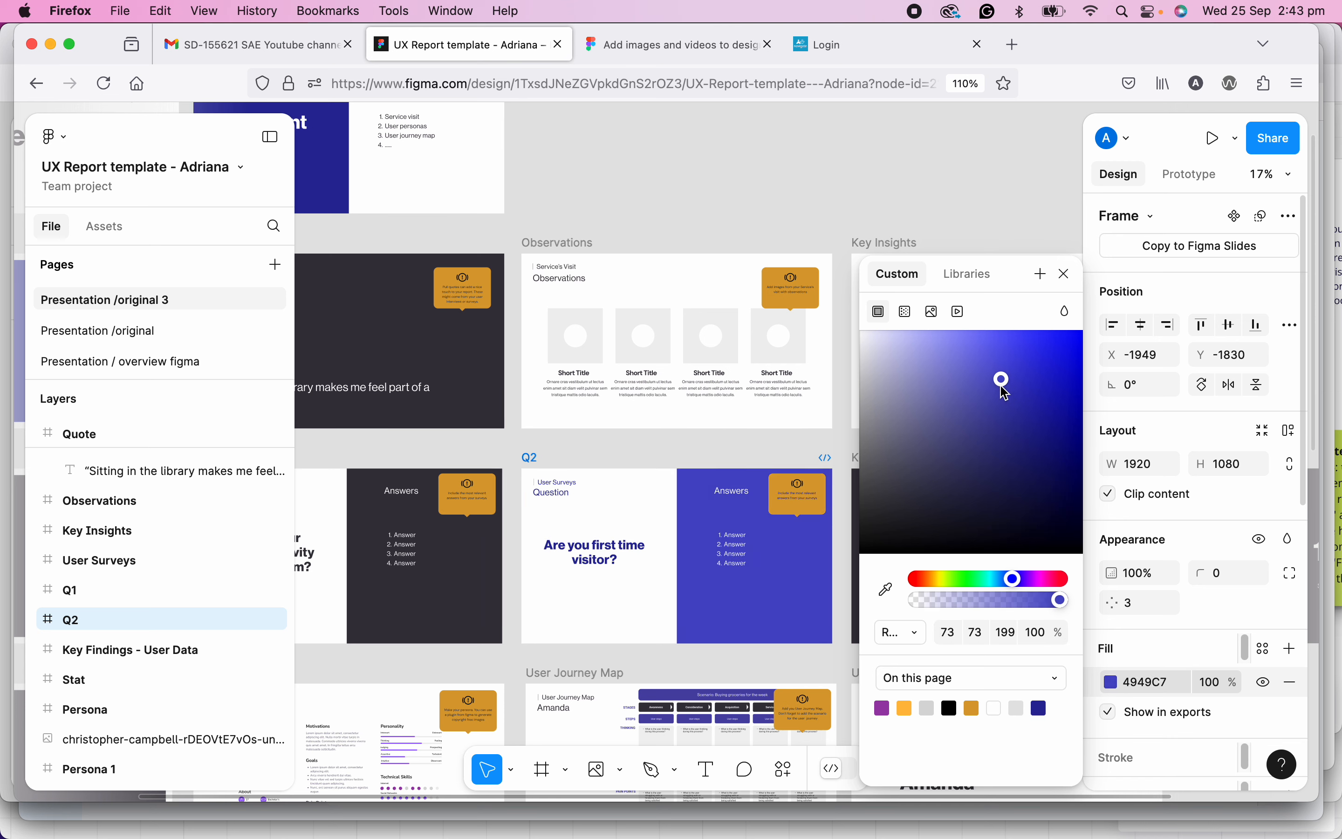
{"action": "left_click", "coordinate": [1068, 277]}
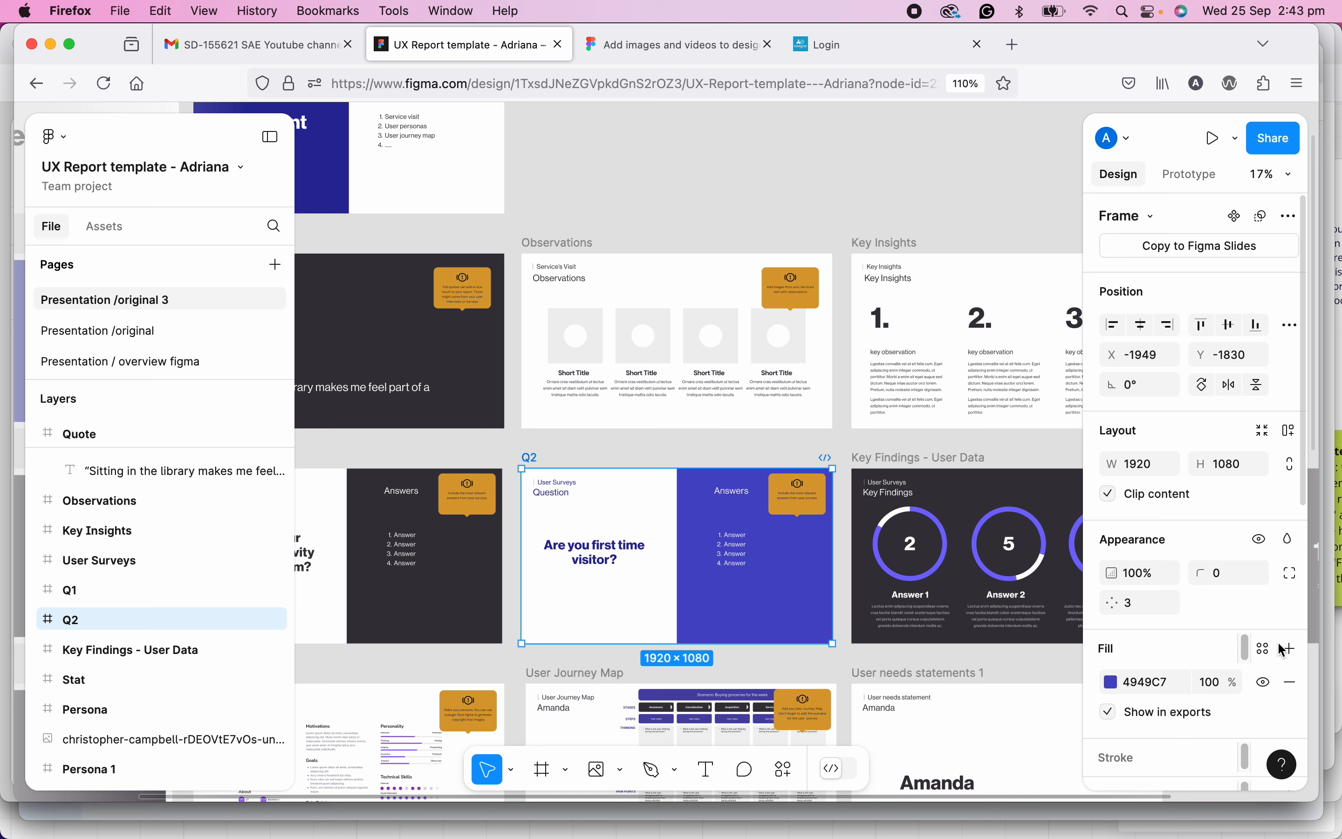
- Create a color style named "Blue light" from the Q2 frame's 4949C7 fill
{"action": "left_click", "coordinate": [1263, 649]}
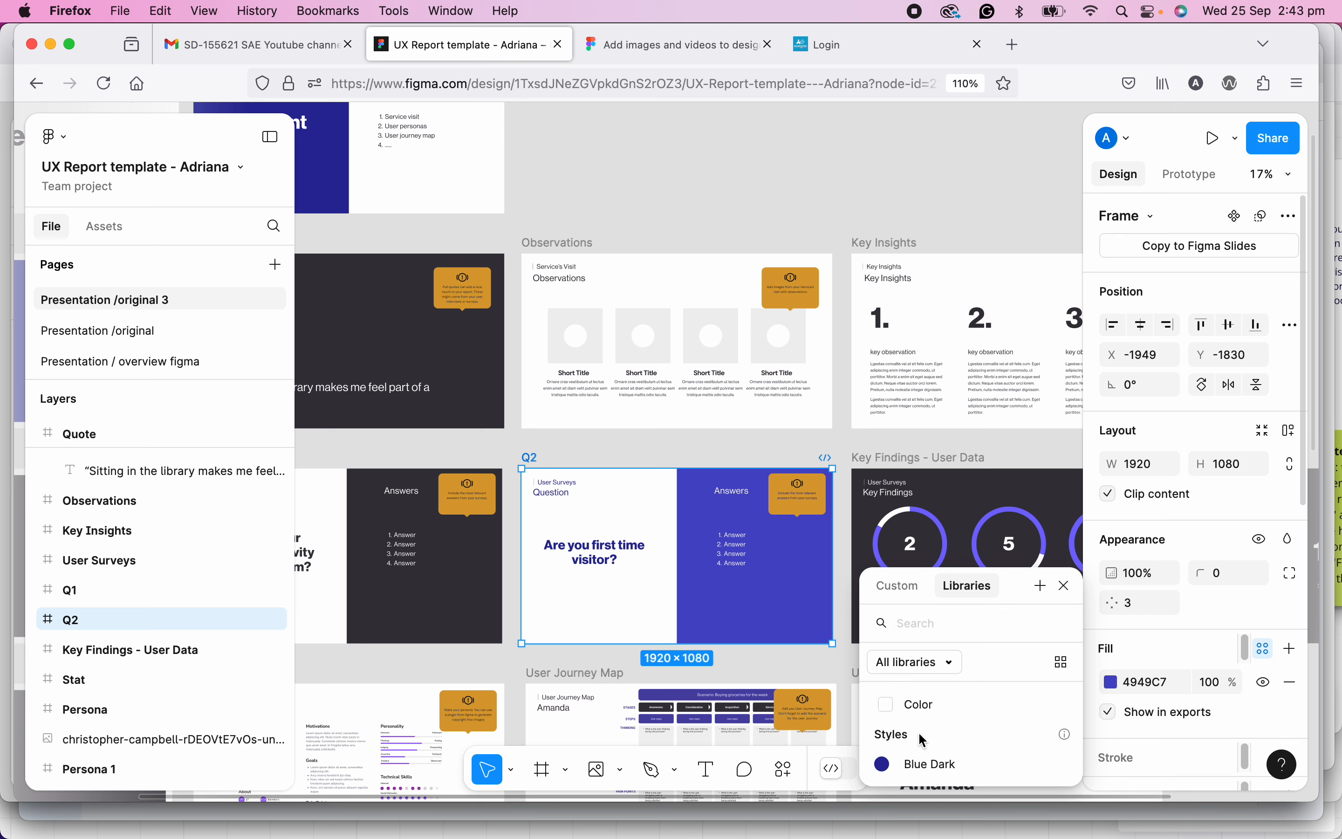
{"action": "left_click", "coordinate": [1044, 591]}
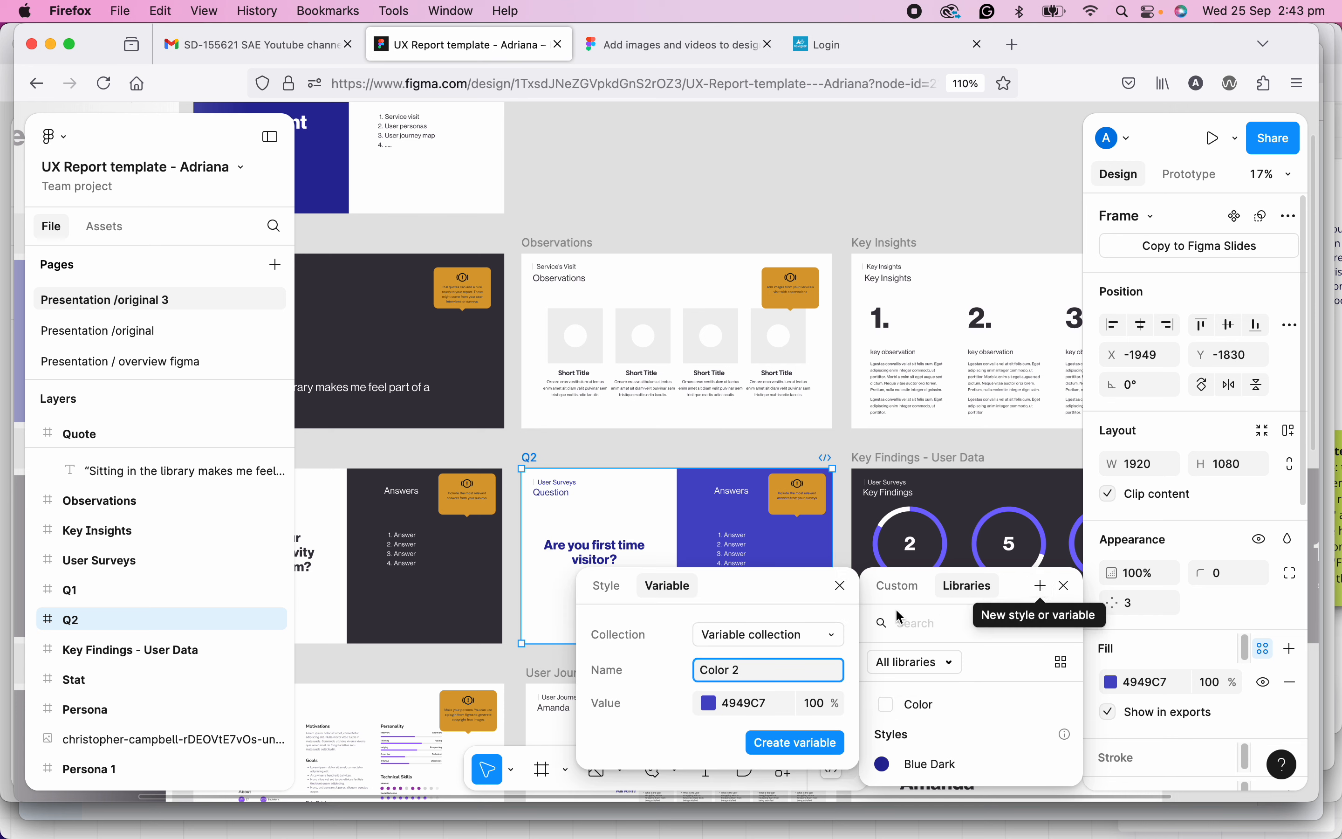
{"action": "left_click", "coordinate": [607, 586]}
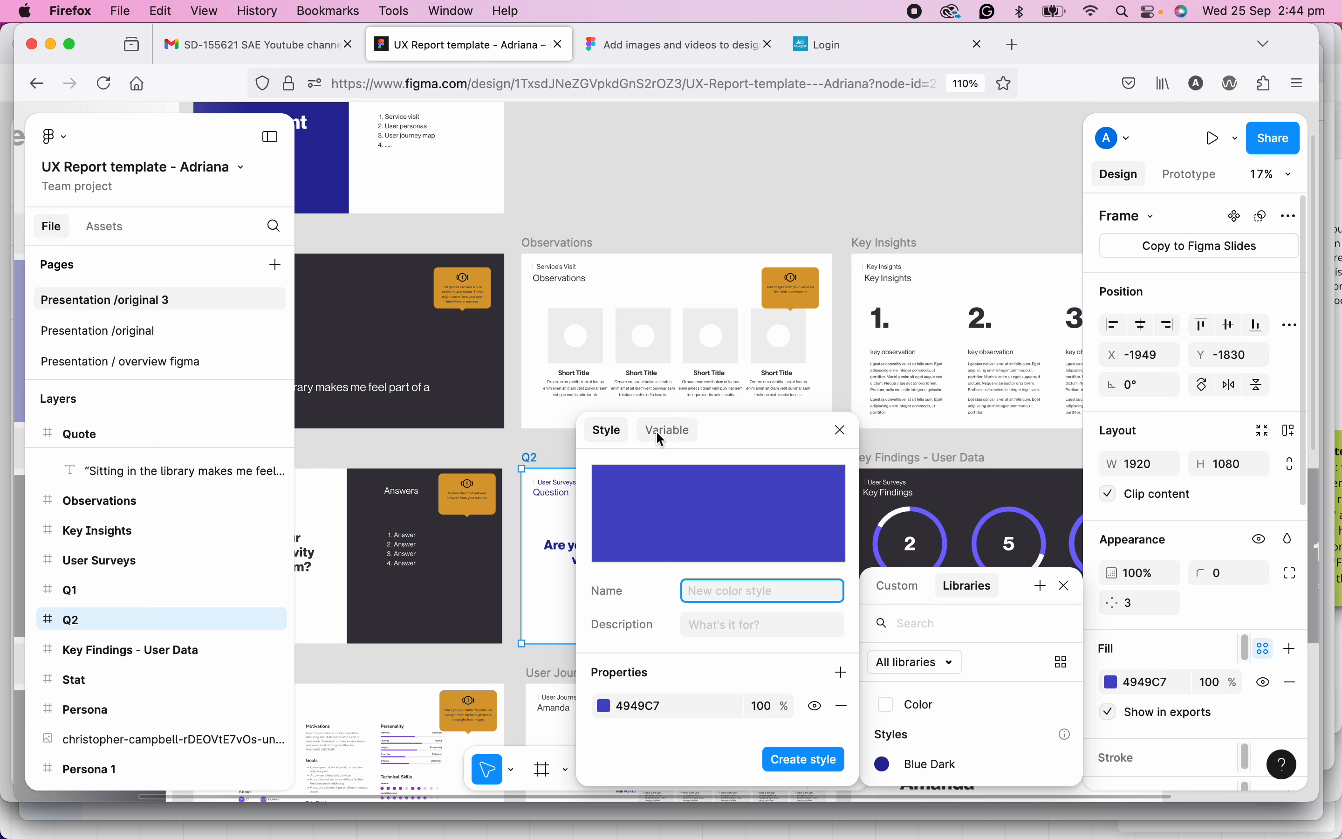
{"action": "left_click", "coordinate": [708, 597]}
{"action": "type", "text": "Blue light"}
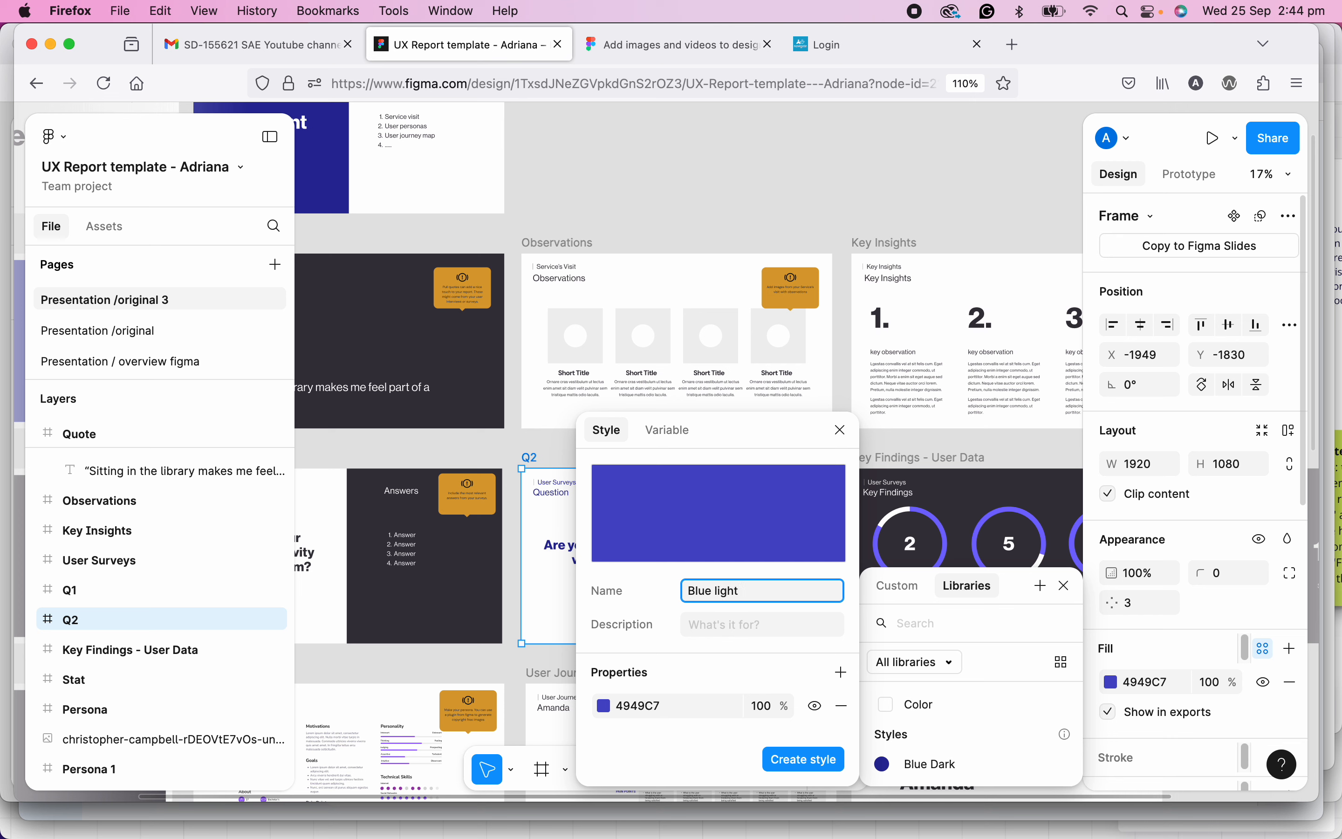
{"action": "left_click", "coordinate": [786, 761]}
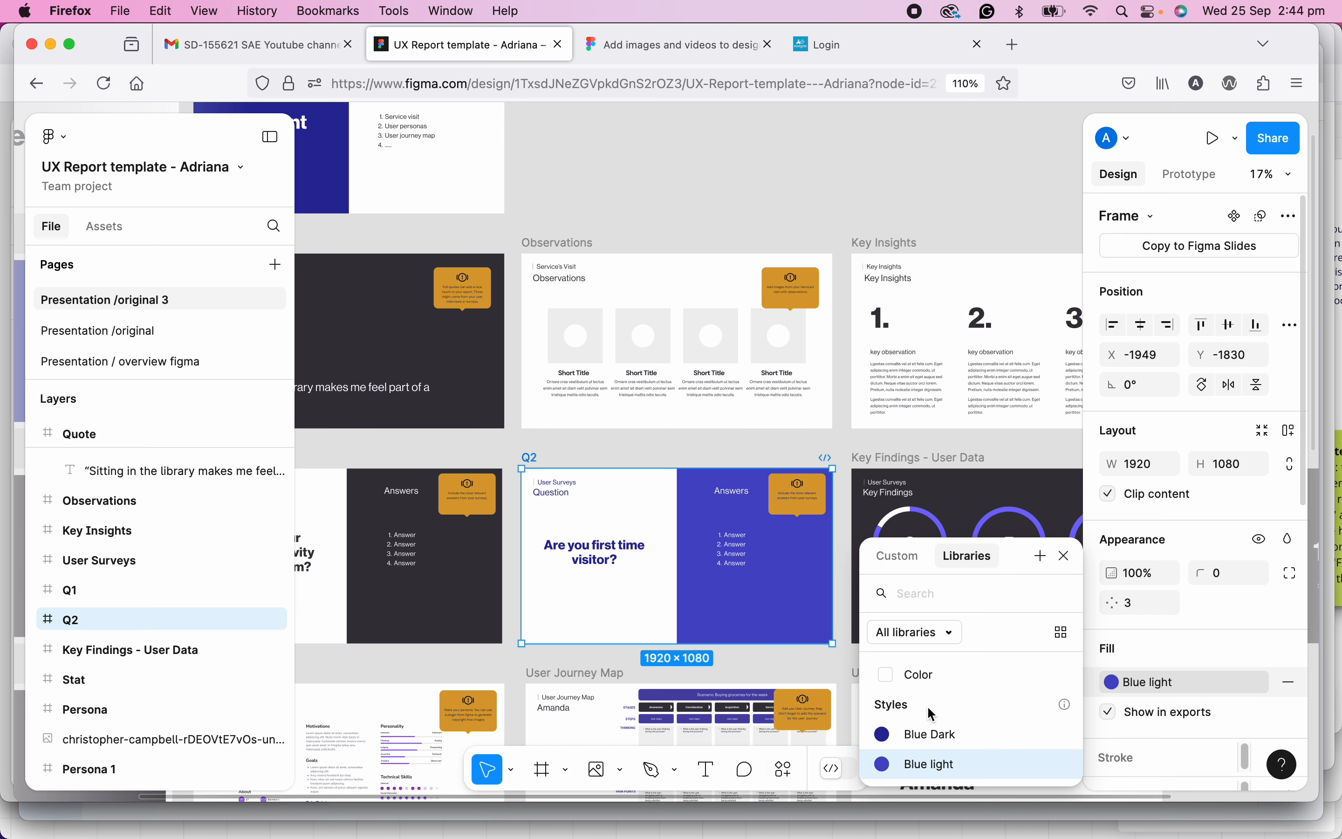
{"action": "left_click", "coordinate": [1066, 557]}
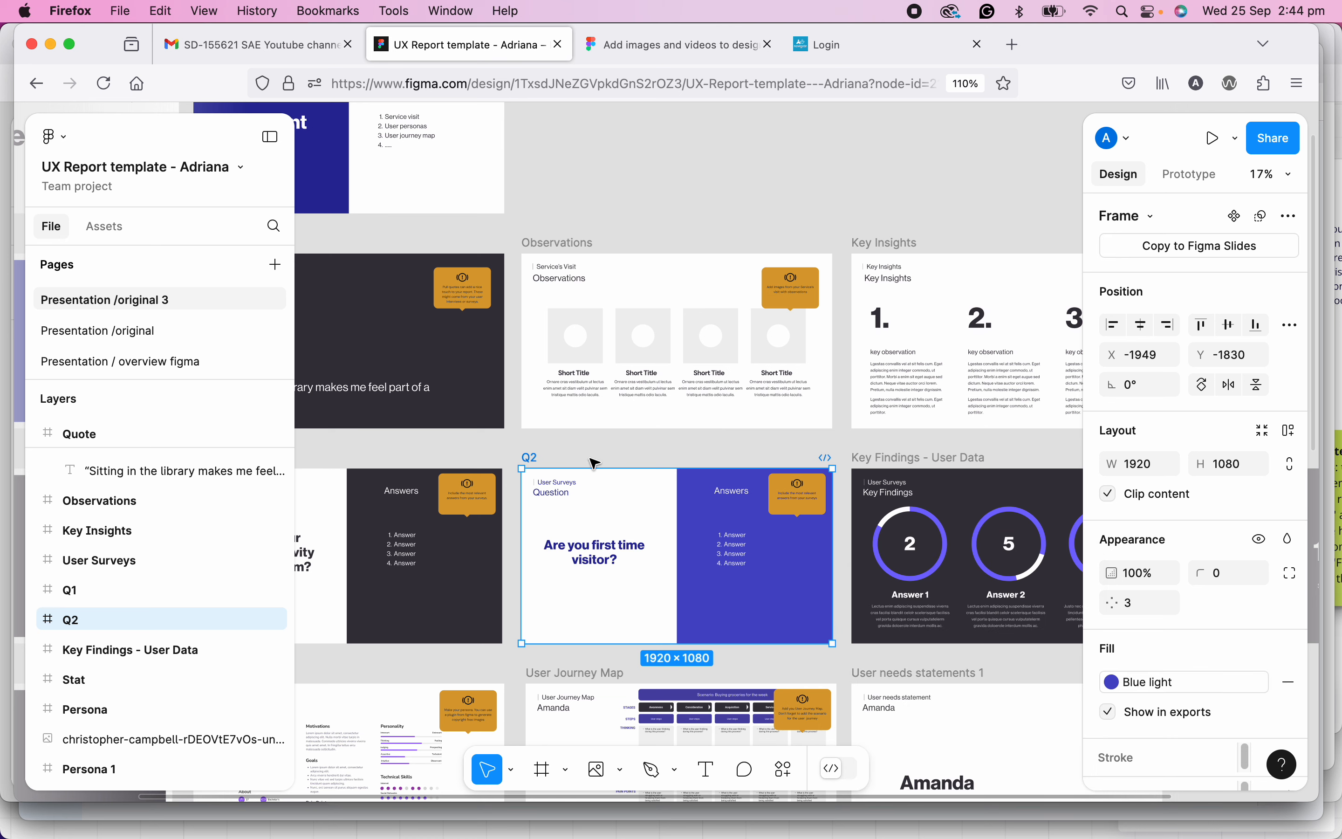
- Review the Blue light style's properties from the Q2 fill and check the fill style of the Content slide's rectangle
{"action": "left_click_drag", "start_coordinate": [595, 463], "coordinate": [603, 401]}
{"action": "key", "text": "Escape"}
{"action": "left_click", "coordinate": [540, 404]}
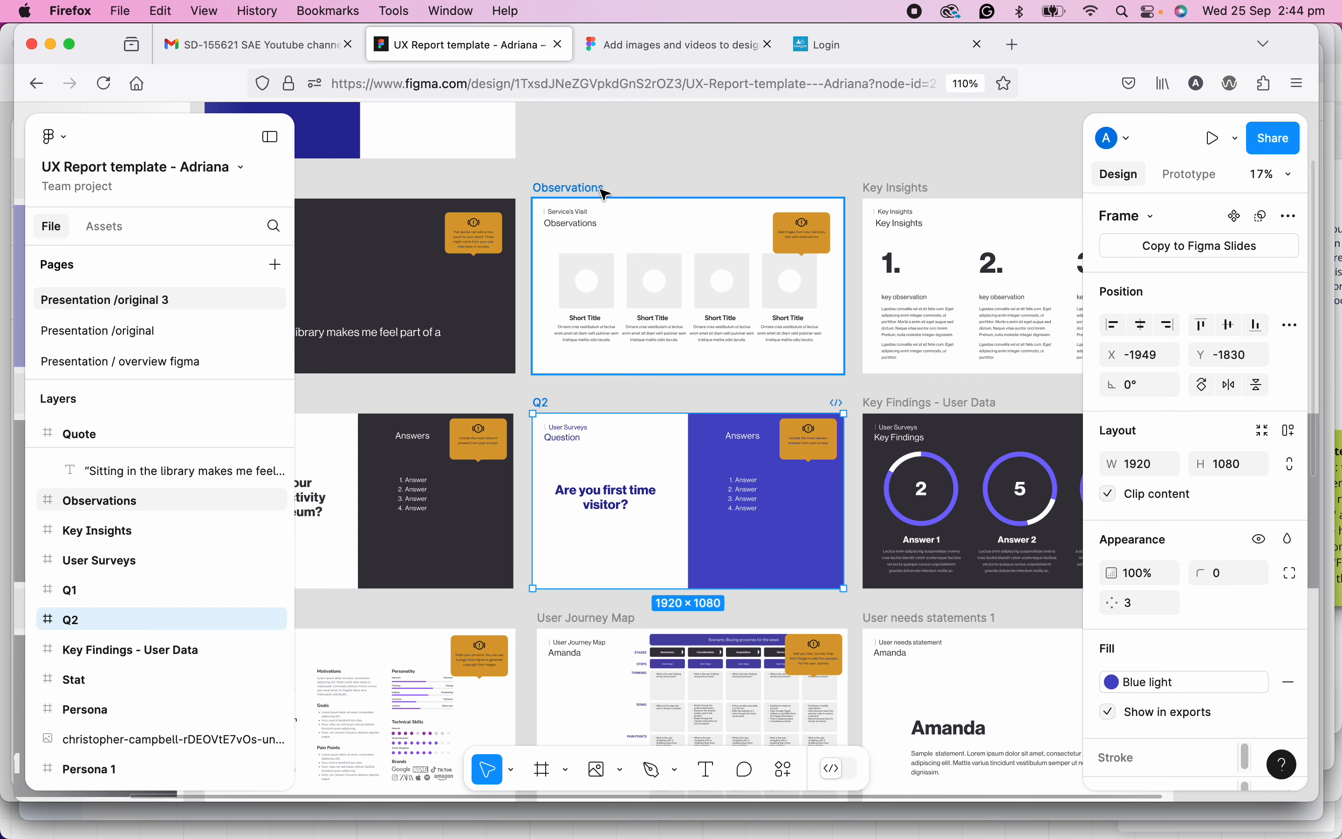
{"action": "left_click_drag", "start_coordinate": [608, 168], "coordinate": [1039, 313]}
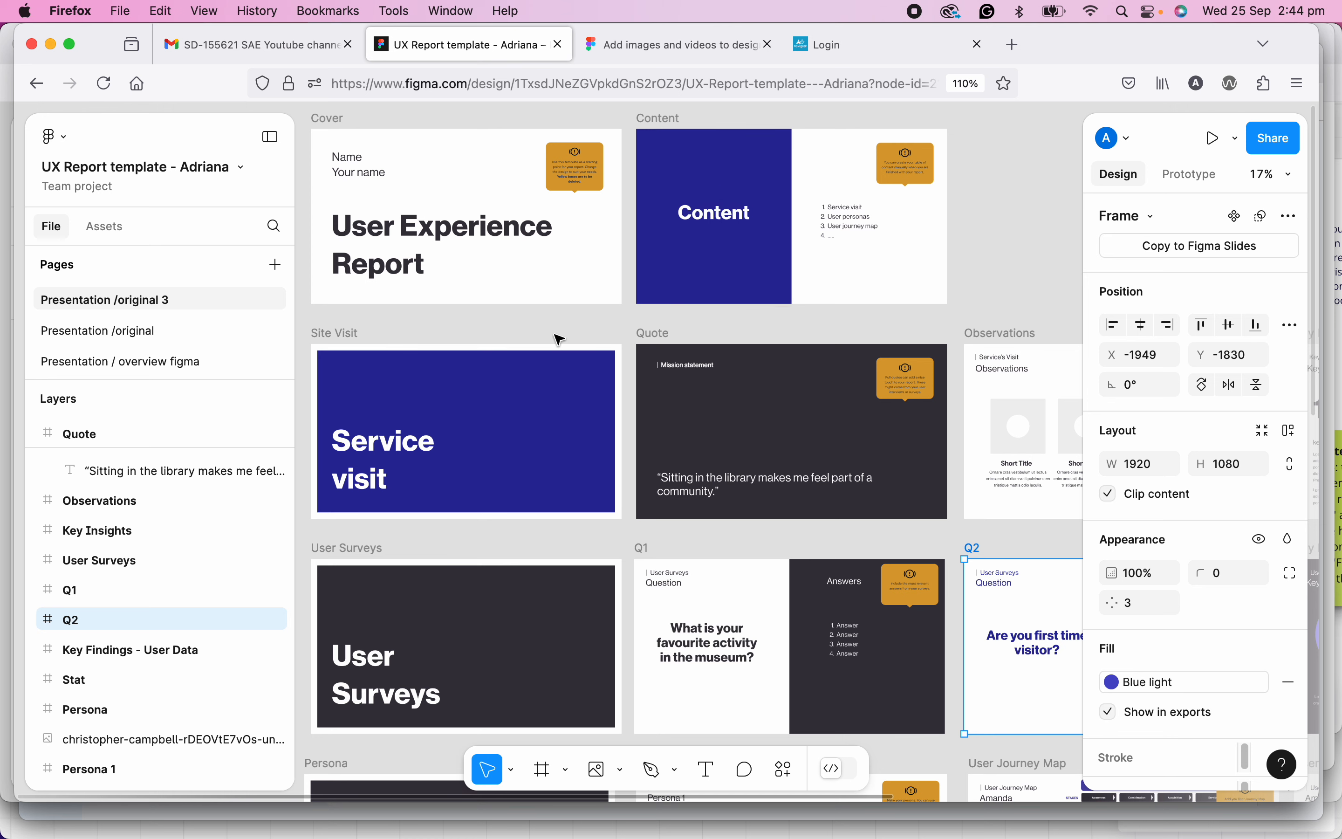
{"action": "left_click", "coordinate": [1112, 683]}
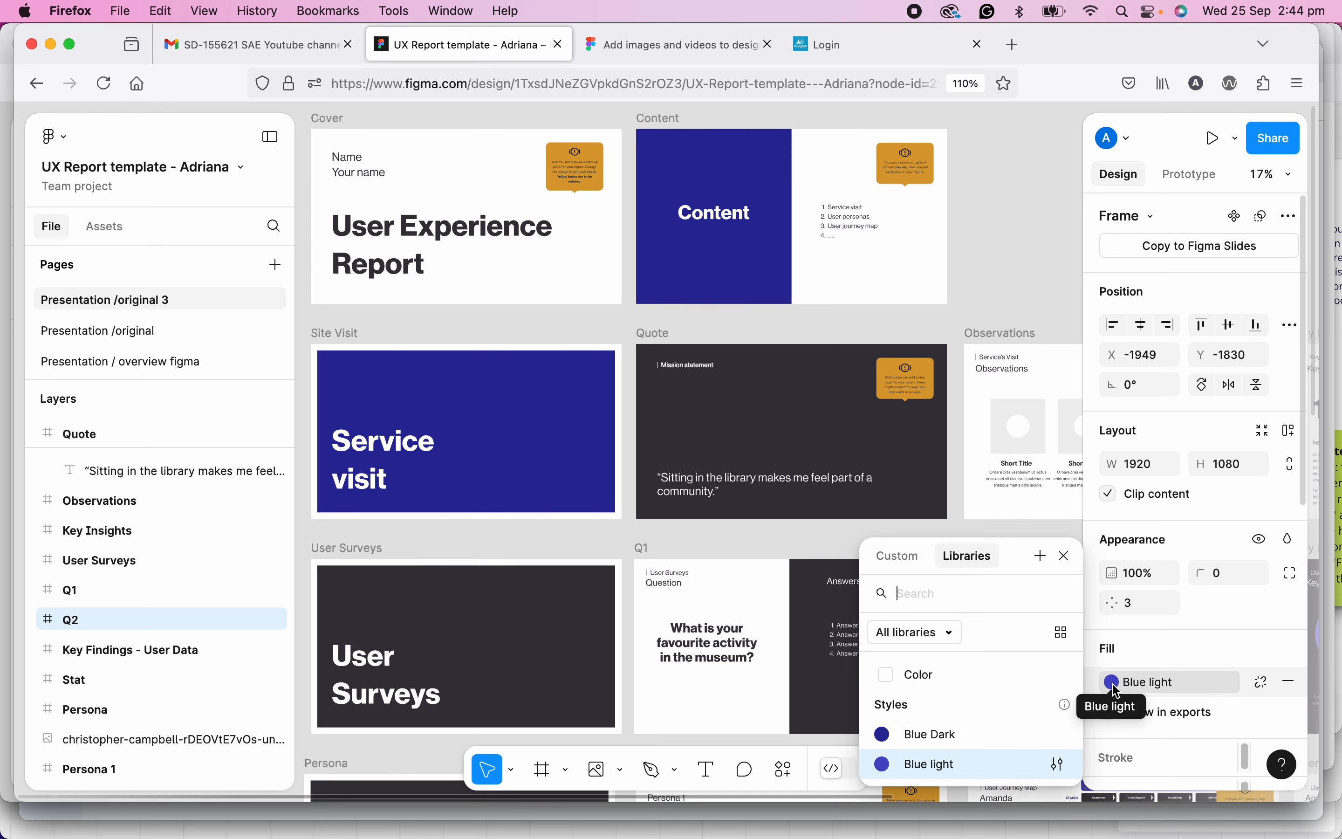
{"action": "left_click", "coordinate": [1059, 766]}
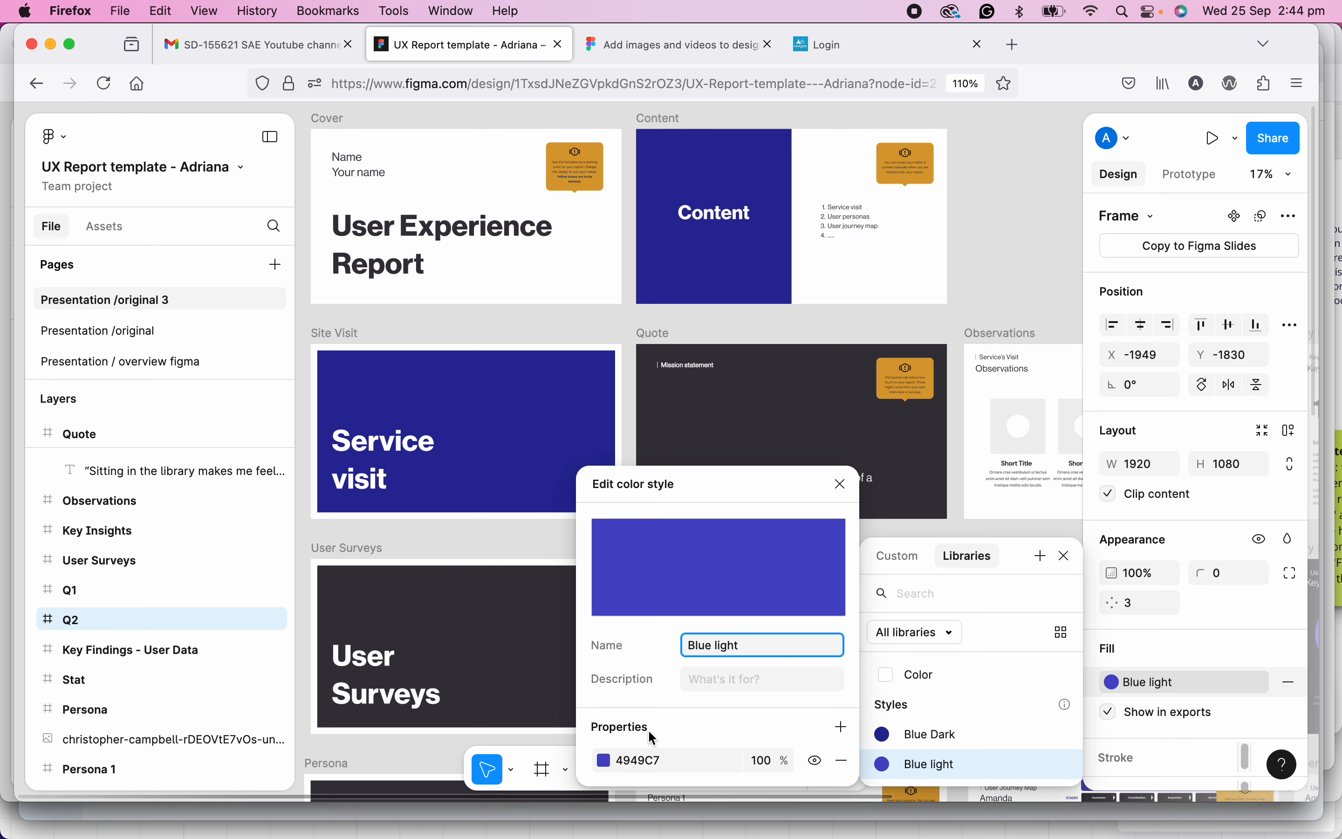
{"action": "left_click", "coordinate": [842, 485]}
{"action": "left_click", "coordinate": [690, 160]}
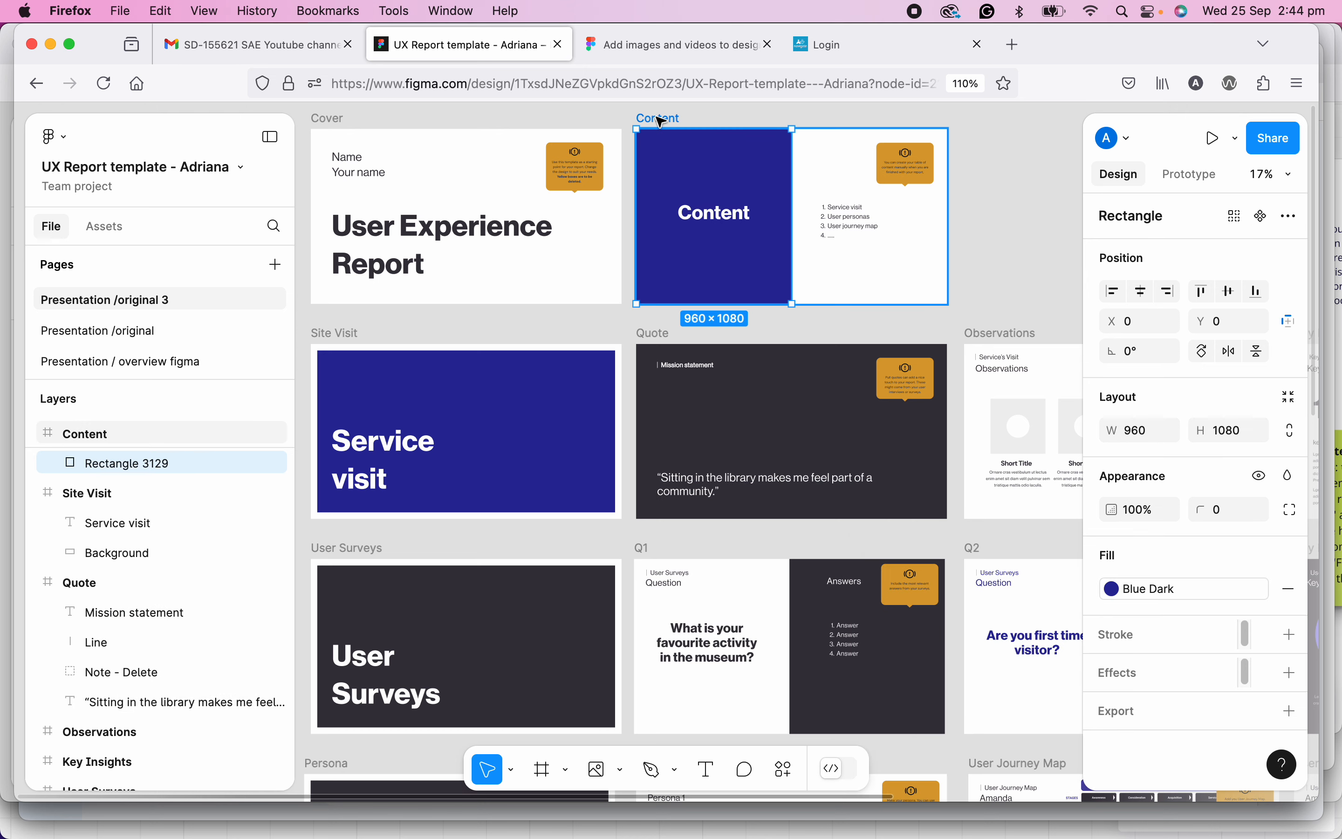
{"action": "left_click", "coordinate": [688, 217]}
{"action": "left_click", "coordinate": [724, 264]}
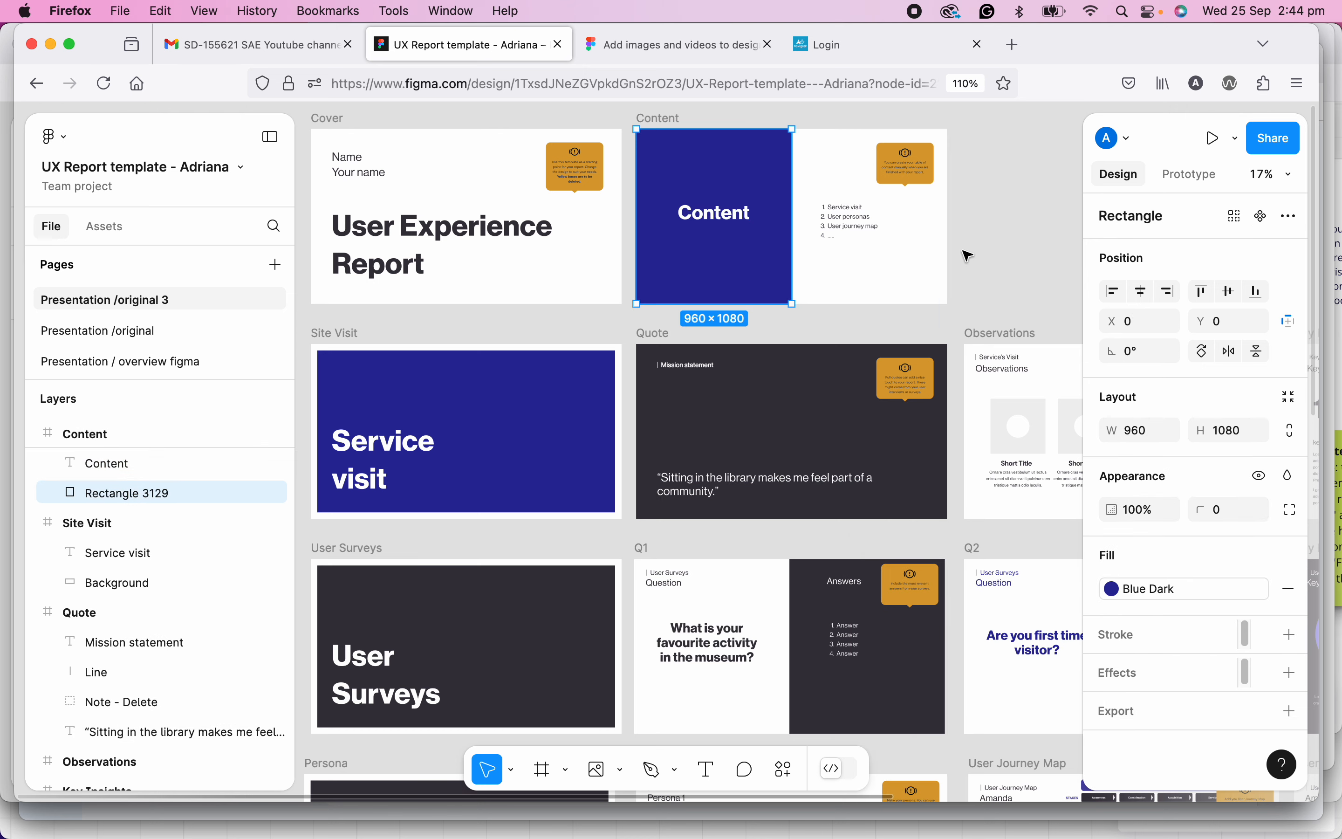
- Edit the Blue Dark color style in the page's local styles to the deeper blue 18188C
{"action": "scroll", "coordinate": [970, 259], "scroll_direction": "down", "scroll_amount": 5}
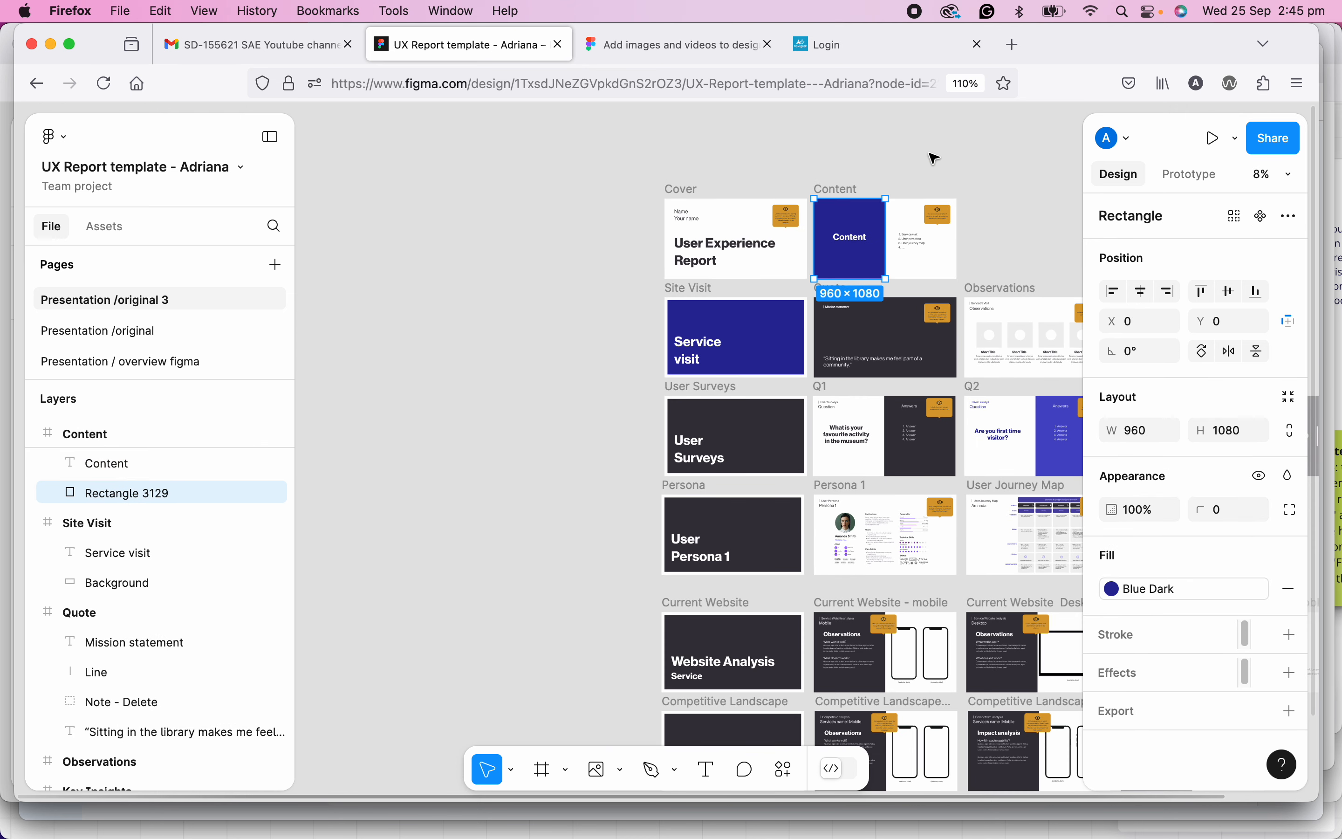
{"action": "left_click", "coordinate": [936, 160]}
{"action": "scroll", "coordinate": [888, 167], "scroll_direction": "right", "scroll_amount": 6}
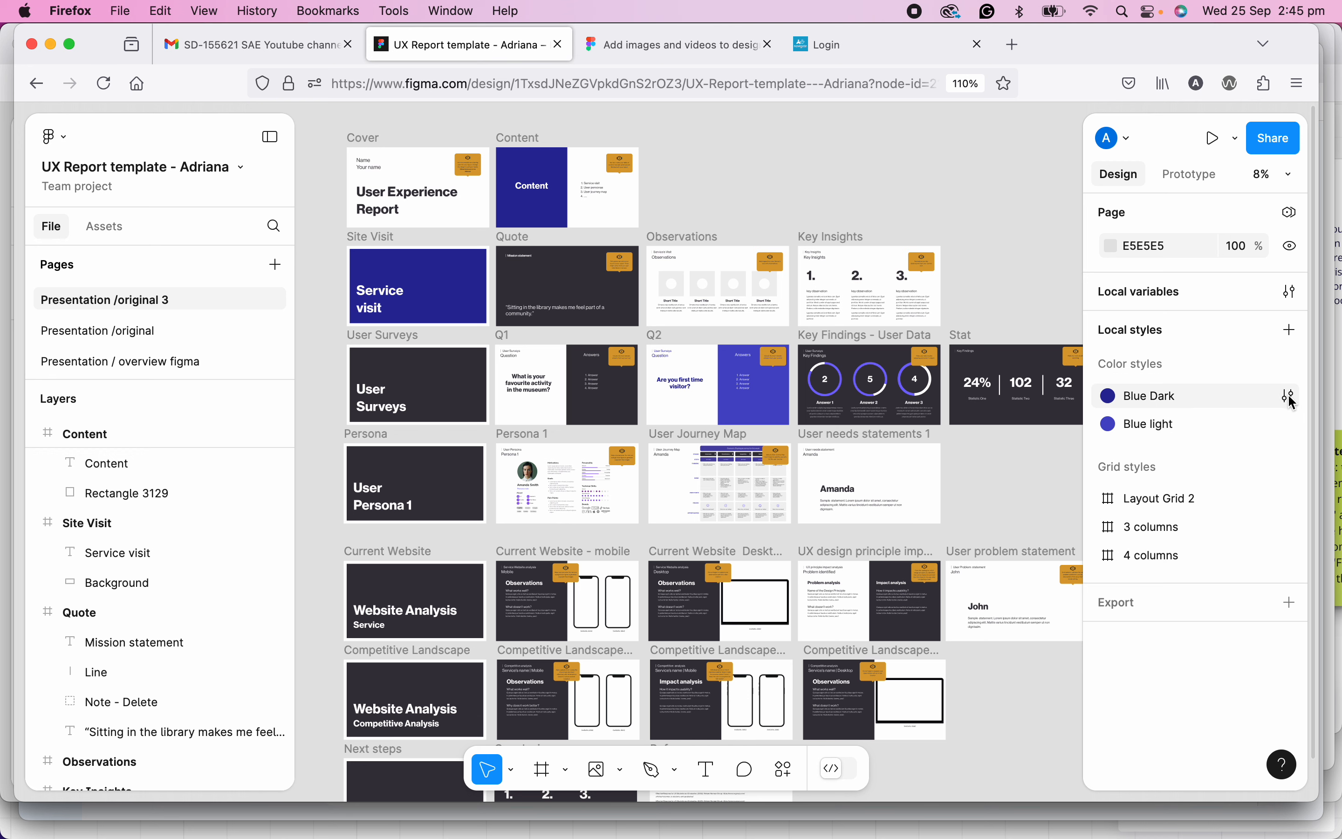
{"action": "left_click", "coordinate": [1290, 397]}
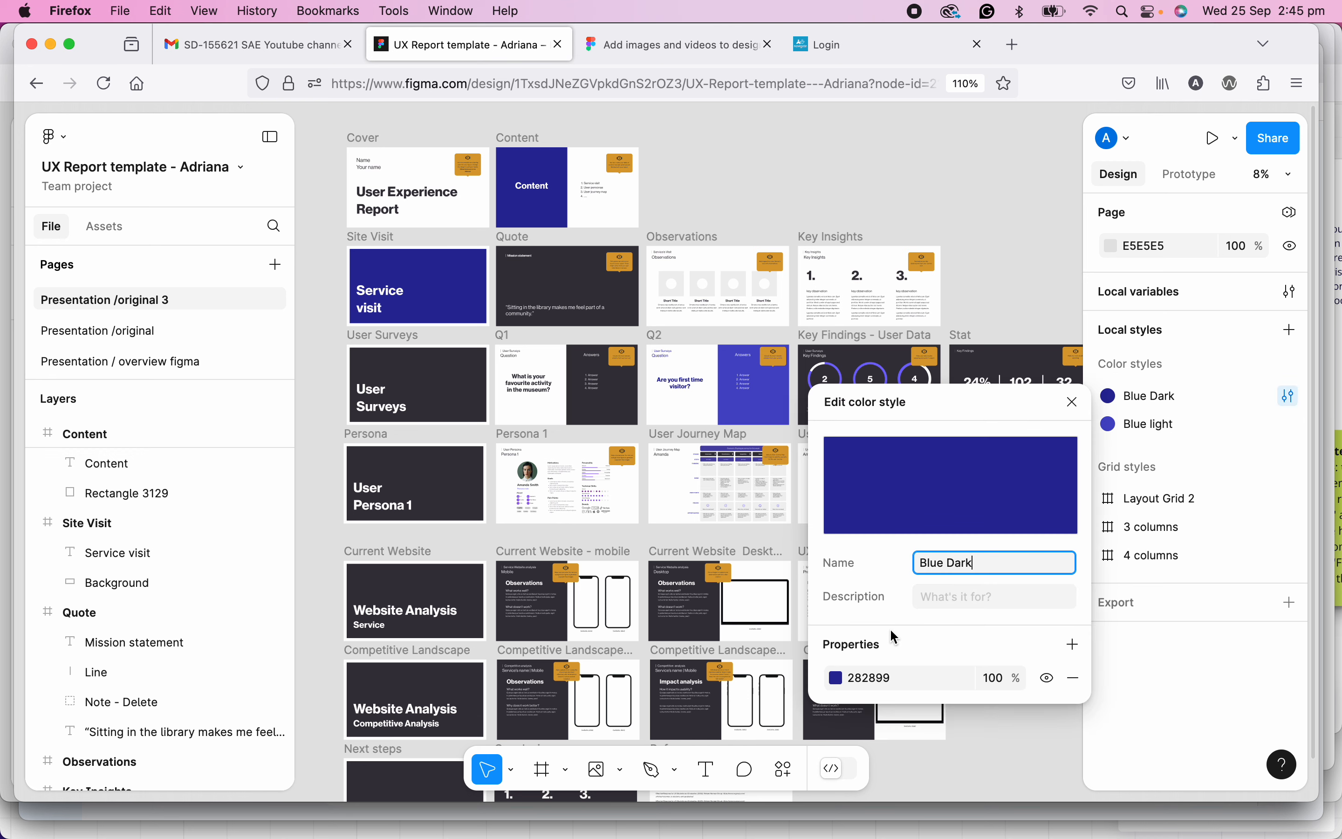
{"action": "left_click", "coordinate": [836, 679]}
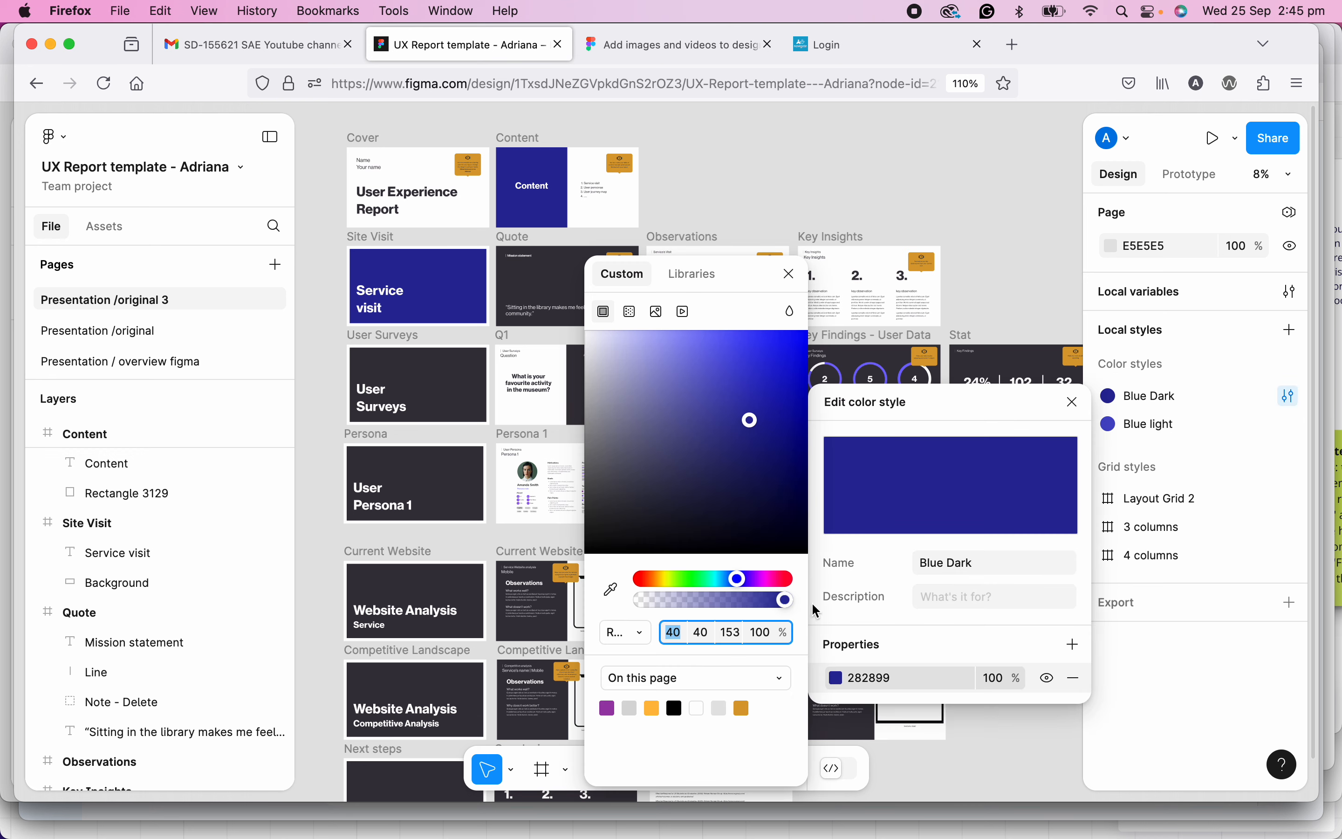
{"action": "left_click", "coordinate": [770, 428]}
{"action": "left_click_drag", "start_coordinate": [769, 434], "coordinate": [770, 438]}
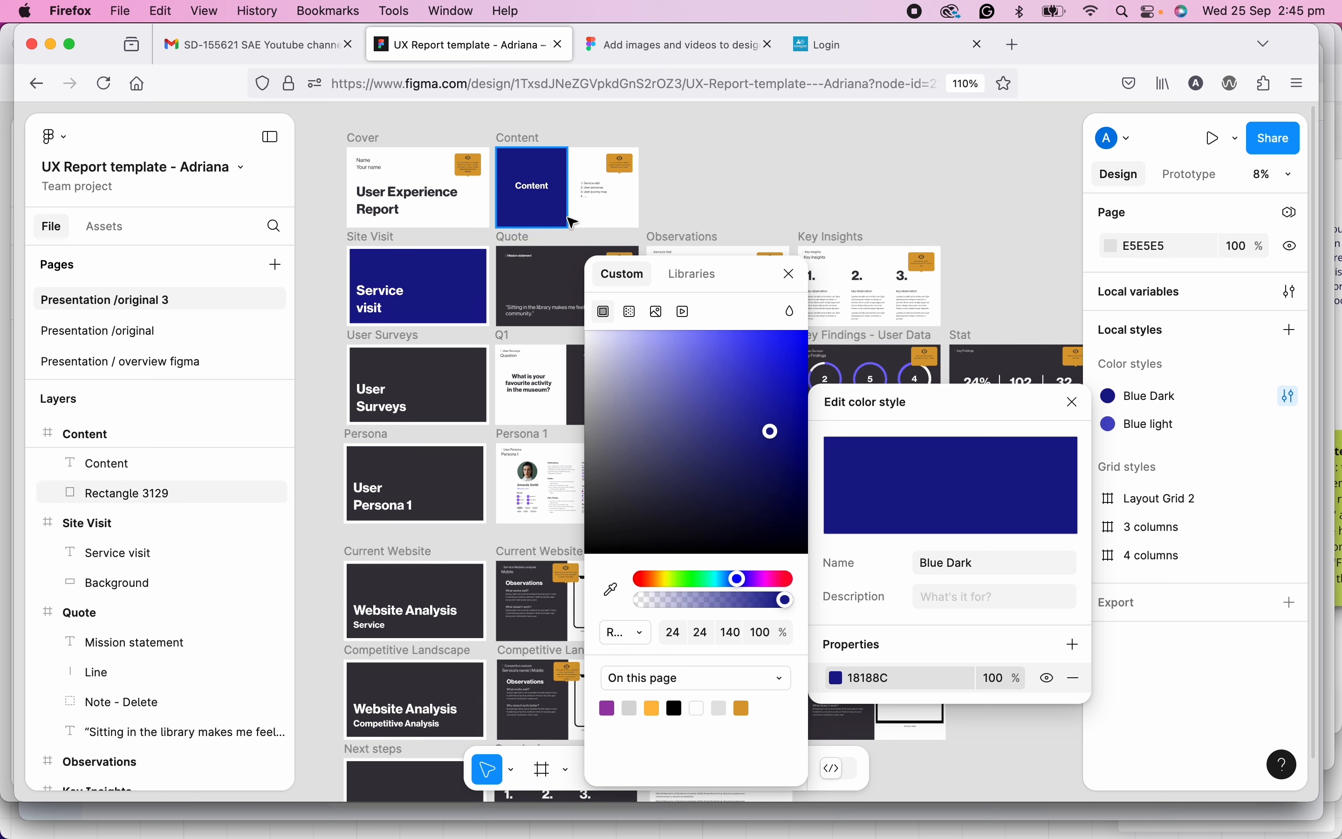
{"action": "left_click", "coordinate": [791, 276]}
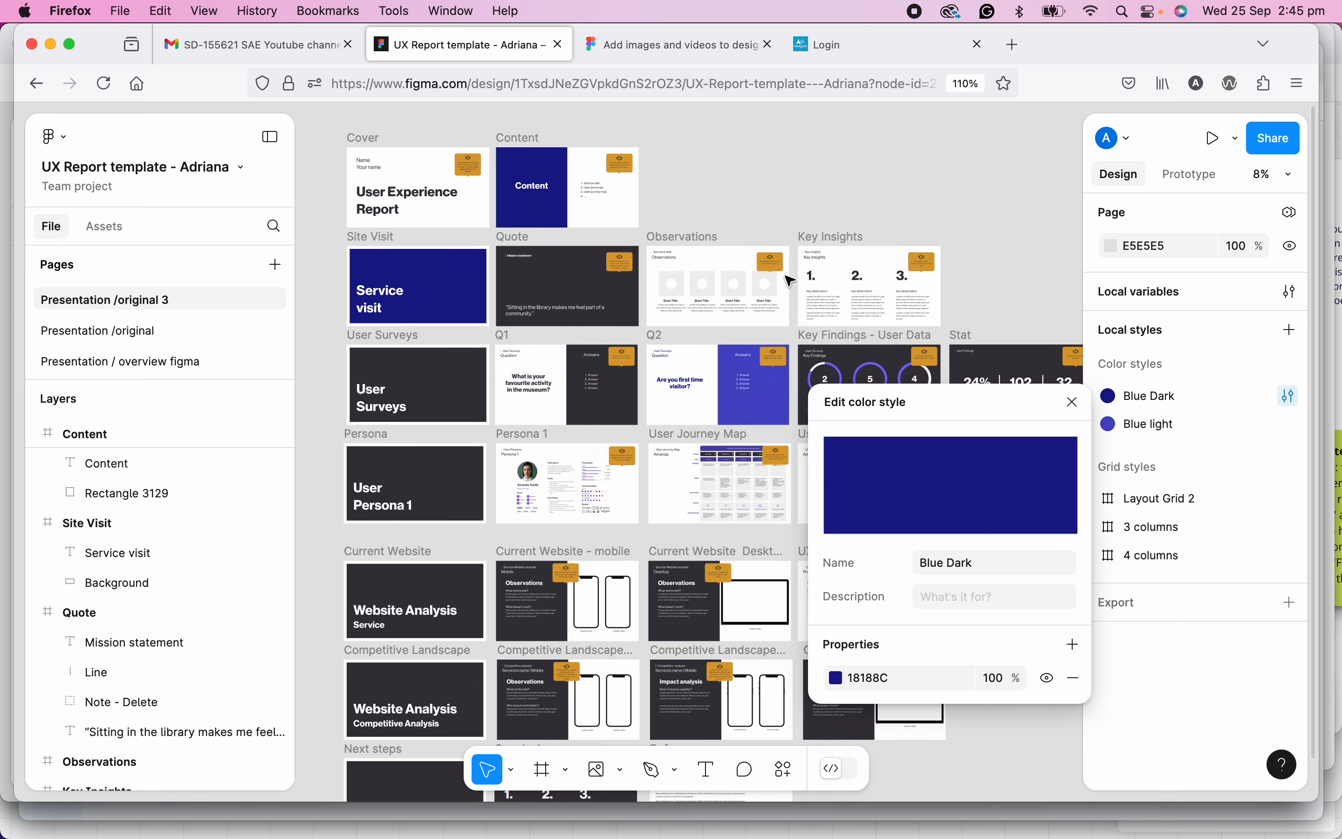
{"action": "left_click", "coordinate": [1074, 405]}
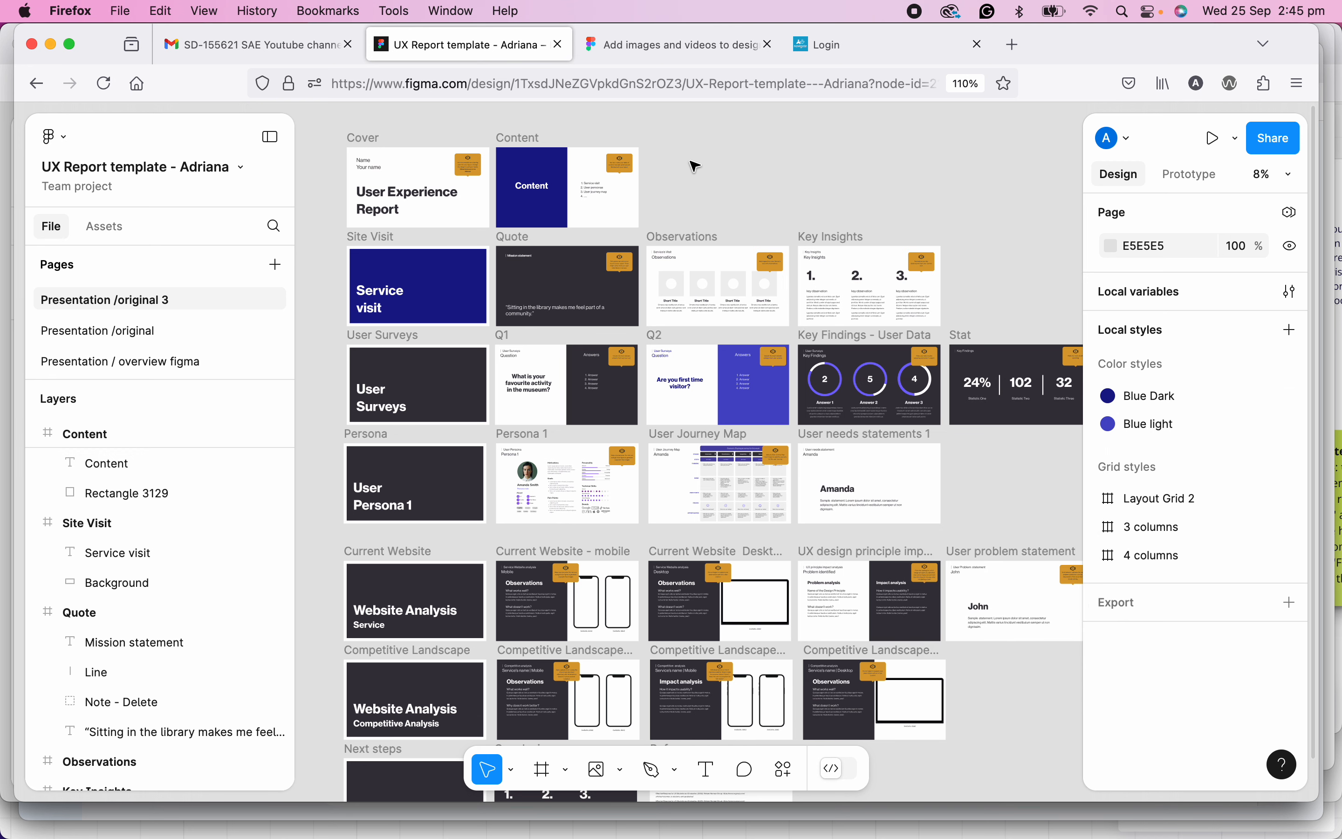
- Rename the Blue Dark color style as "Blue/Dark" to group it in a Blue folder
{"action": "scroll", "coordinate": [770, 204], "scroll_direction": "up", "scroll_amount": 2}
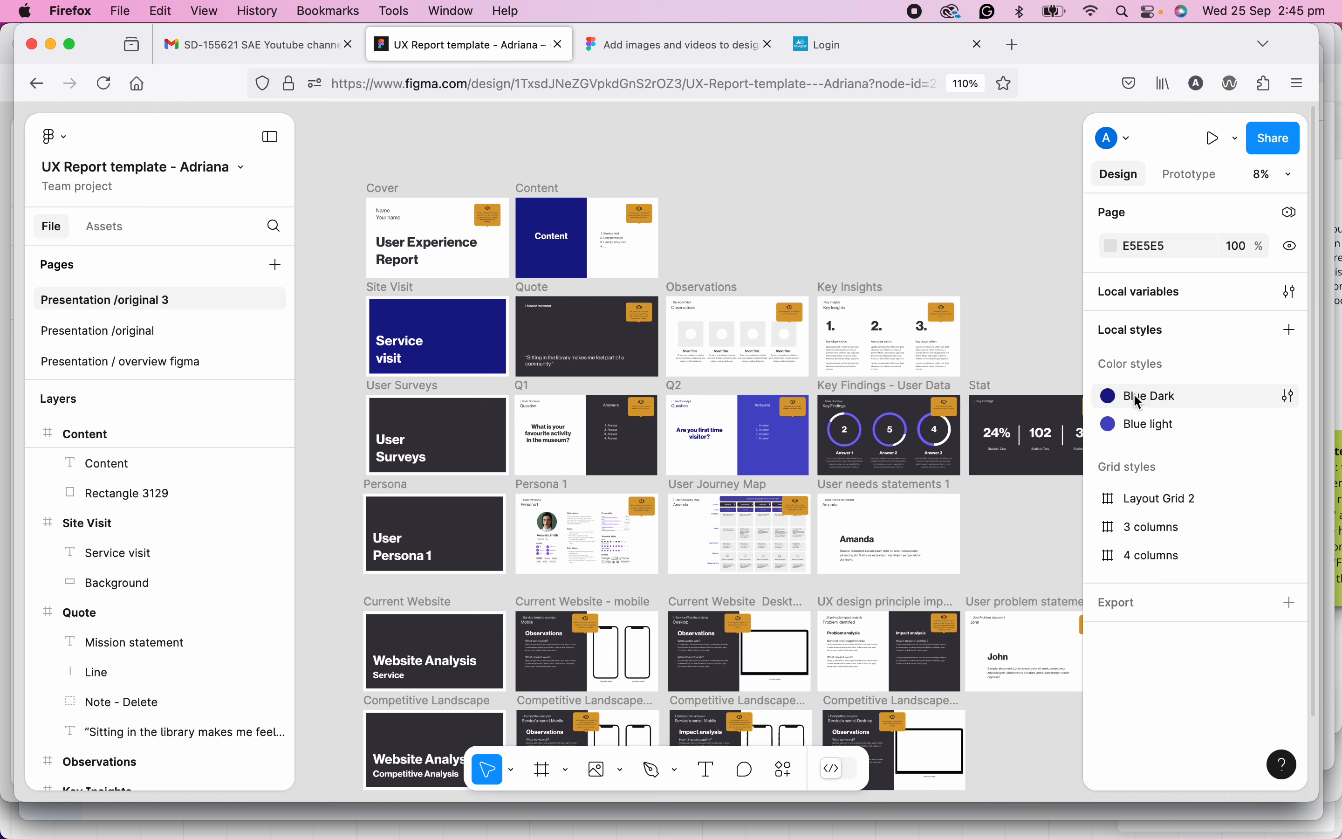
{"action": "right_click", "coordinate": [1135, 396]}
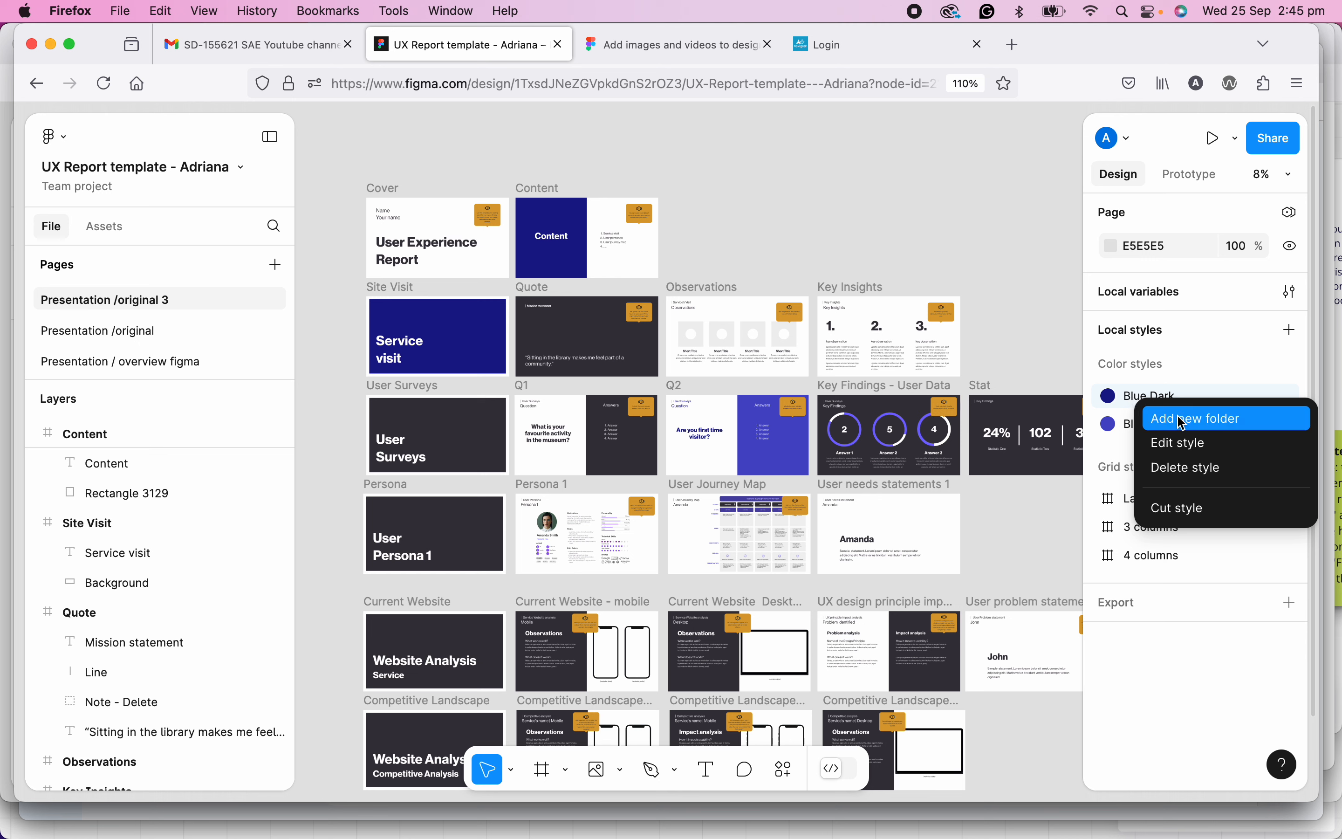
{"action": "left_click", "coordinate": [1141, 400]}
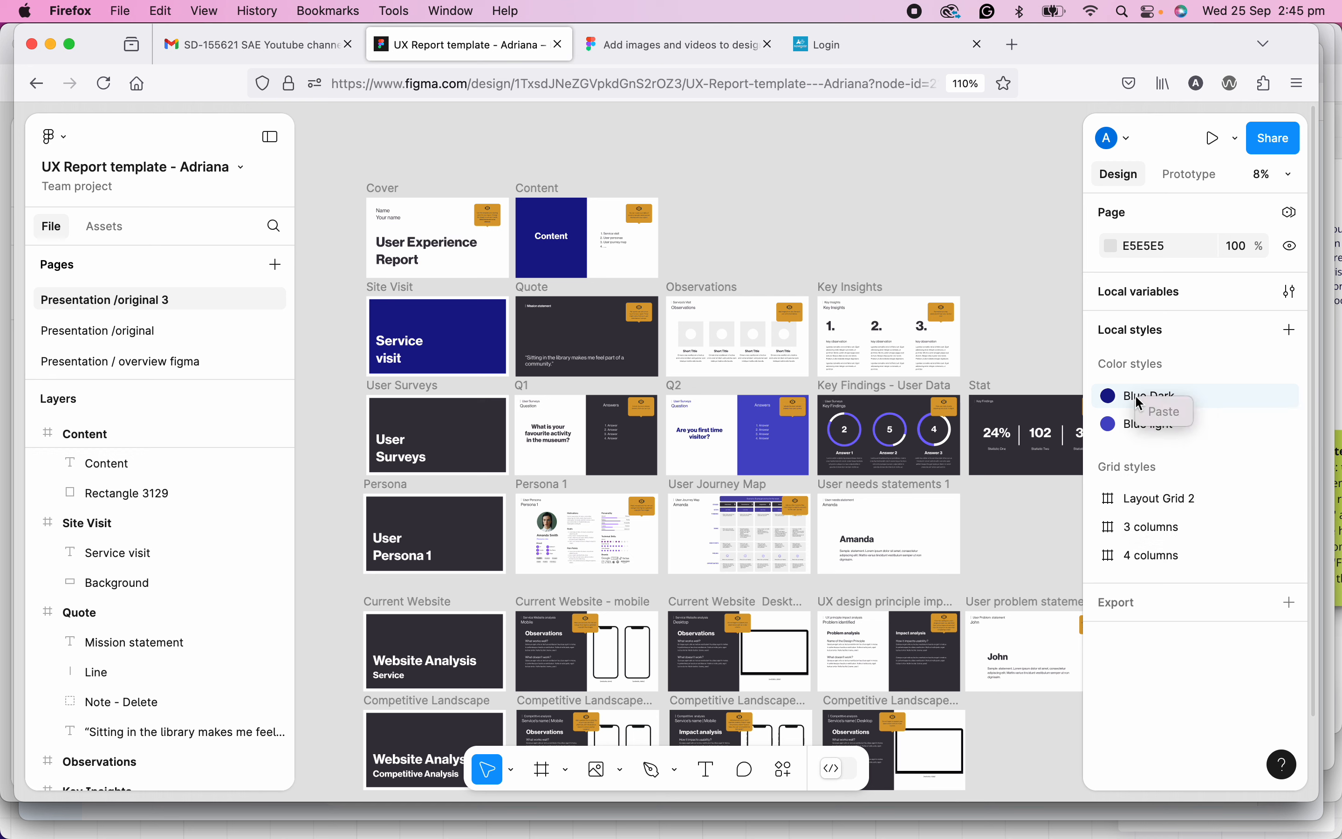
{"action": "right_click", "coordinate": [1141, 401]}
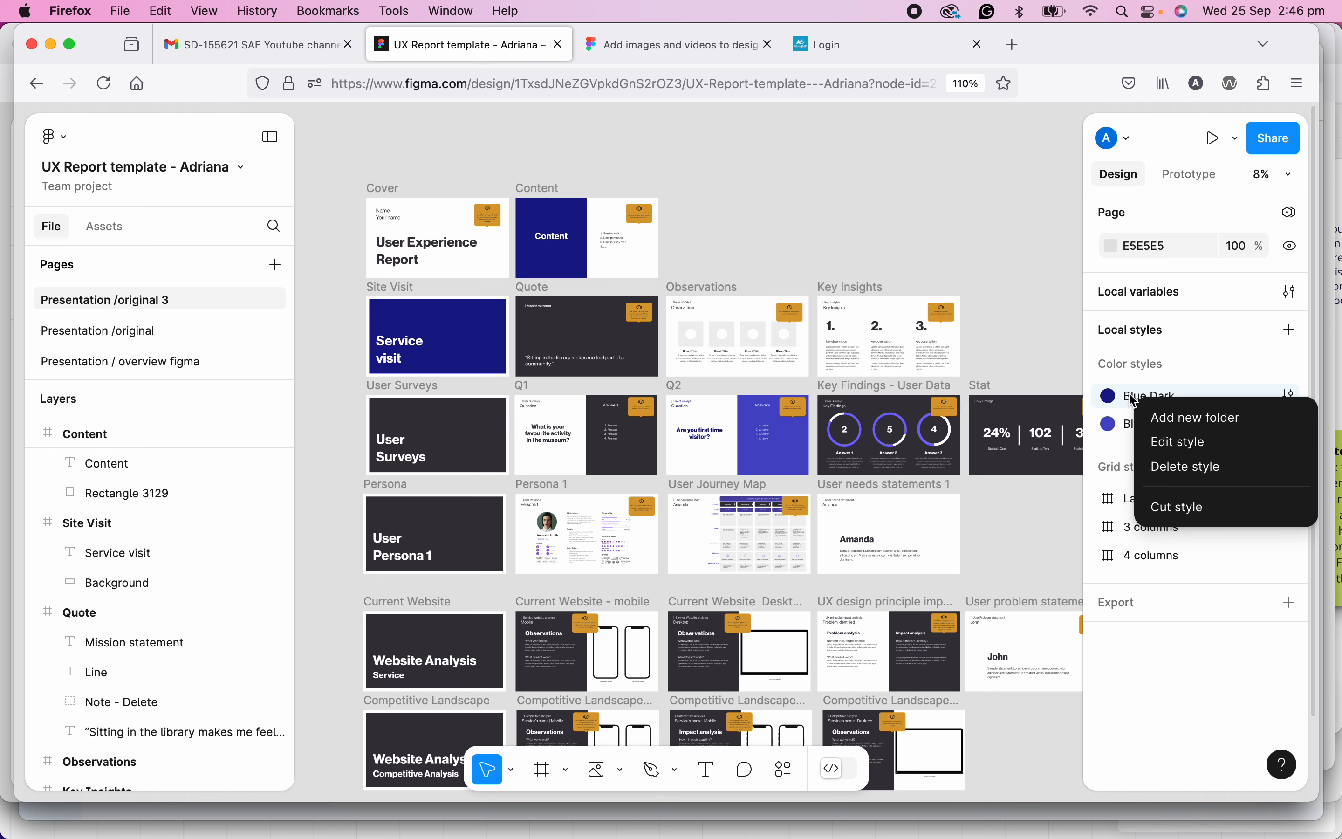
{"action": "left_click", "coordinate": [1133, 399]}
{"action": "left_click", "coordinate": [1289, 397]}
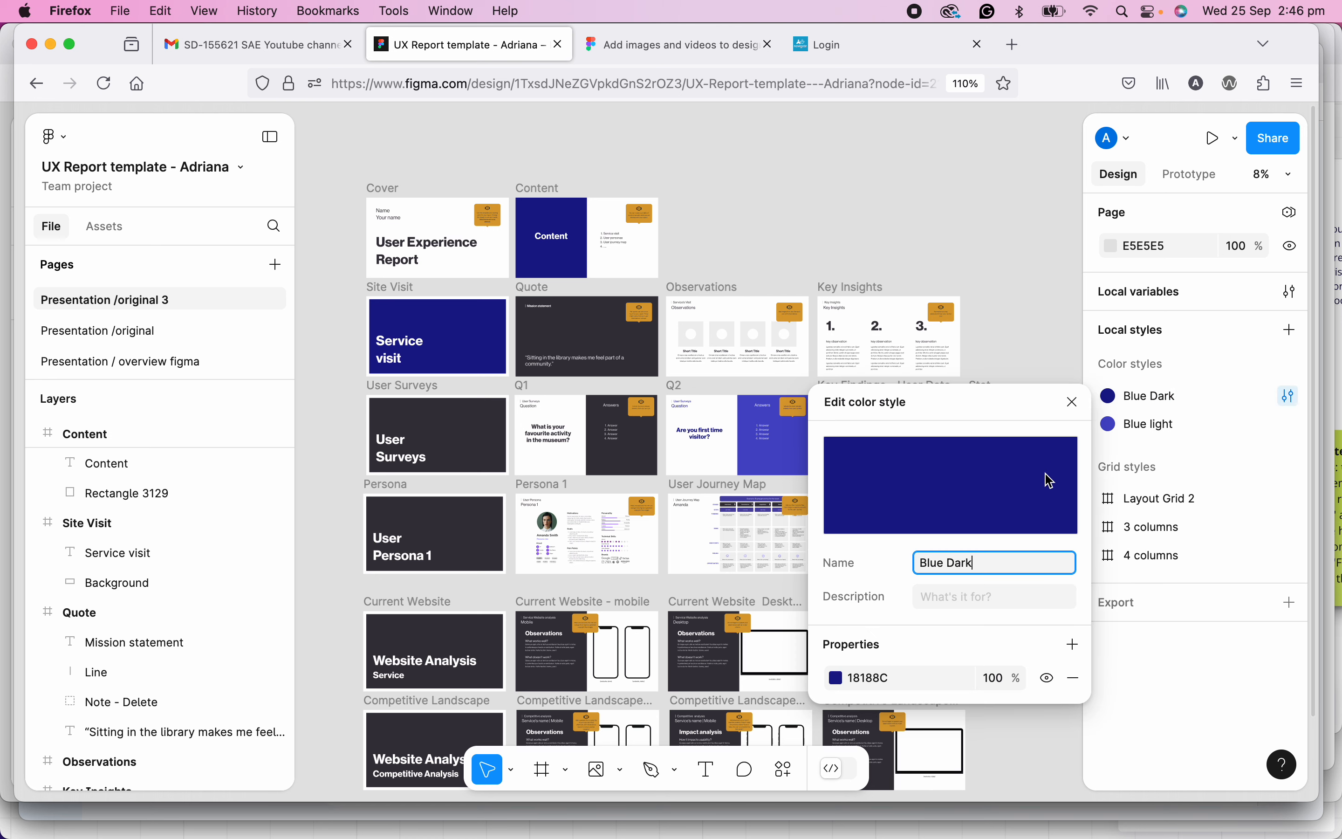
{"action": "left_click", "coordinate": [949, 563]}
{"action": "key", "text": "BackSpace"}
{"action": "type", "text": "/"}
{"action": "left_click", "coordinate": [1073, 402]}
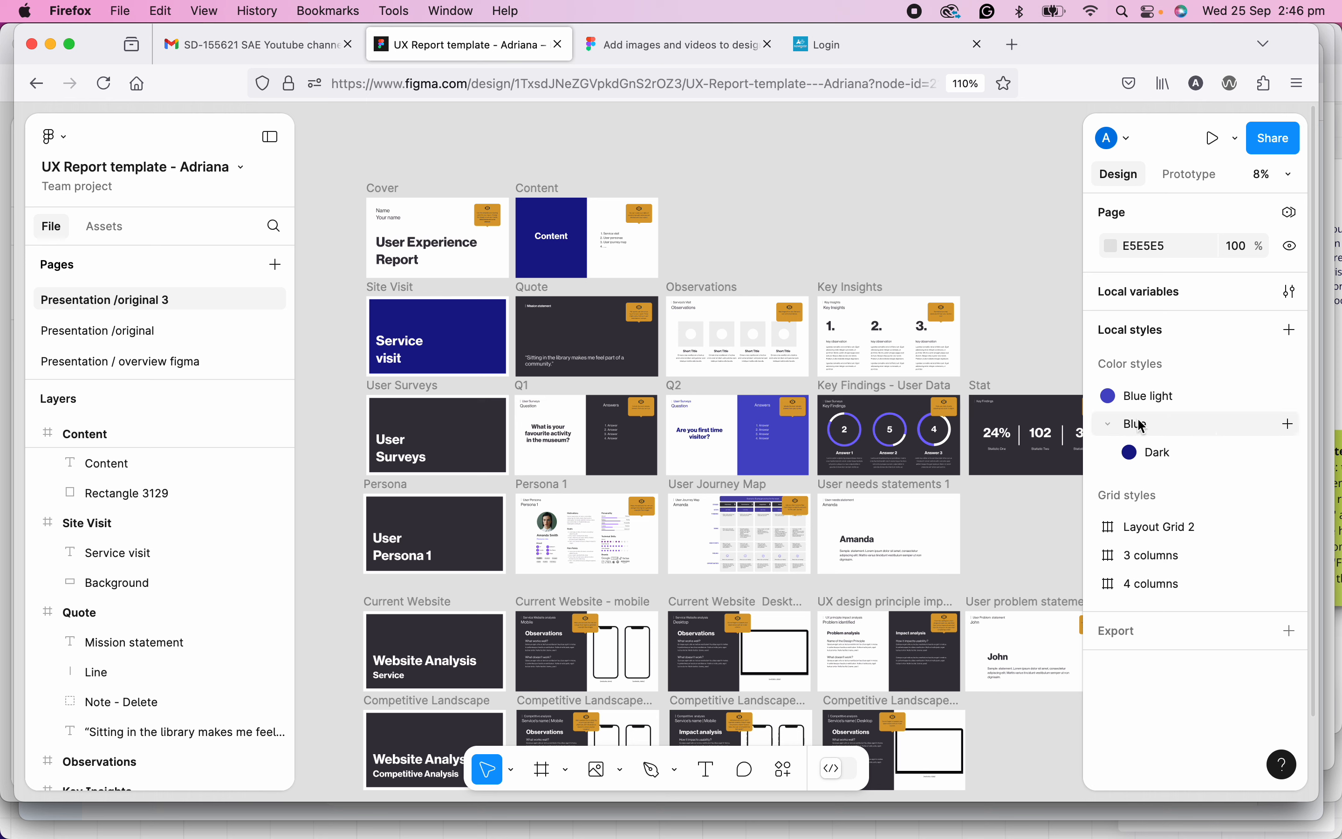
- Rename the Blue light color style as "Blue/light" to place it in the Blue folder
{"action": "right_click", "coordinate": [1131, 397]}
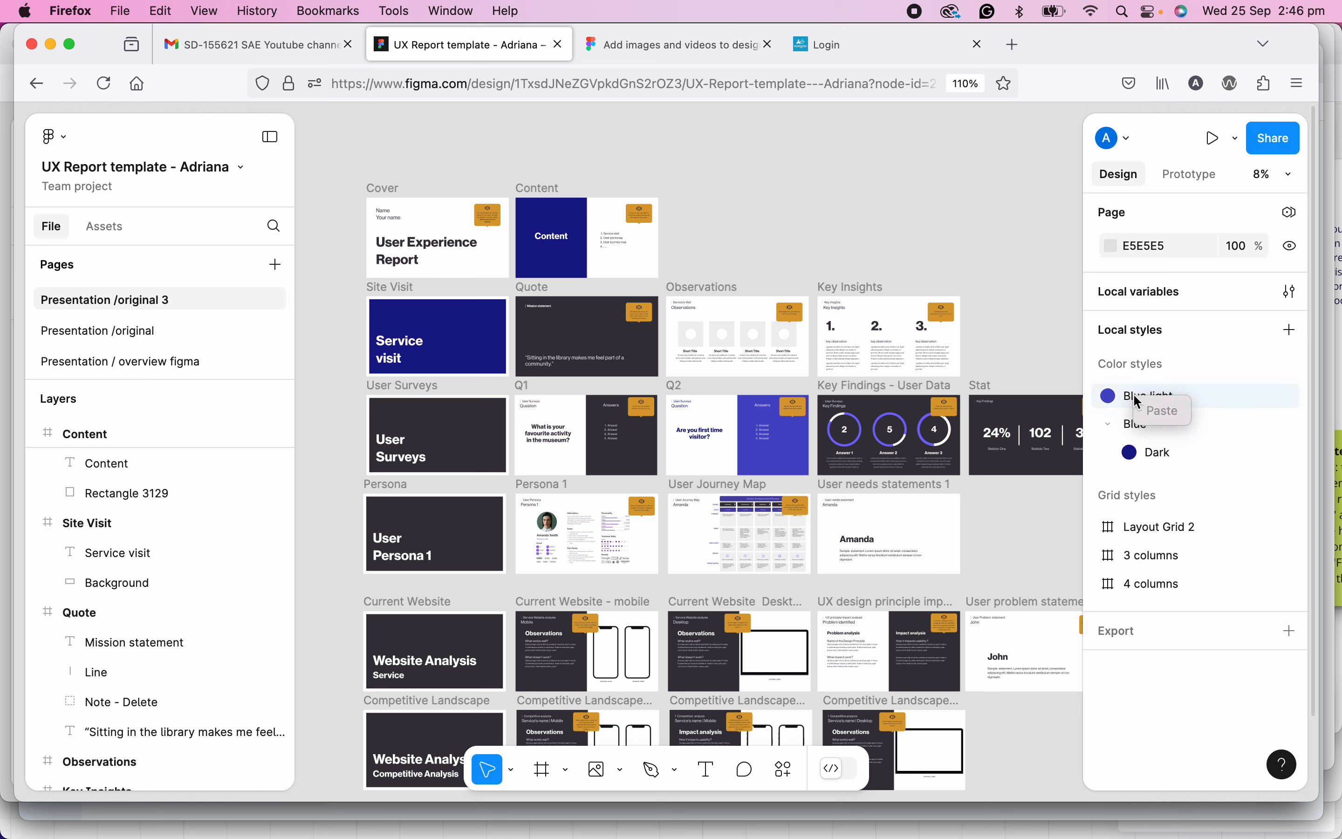
{"action": "right_click", "coordinate": [1288, 397]}
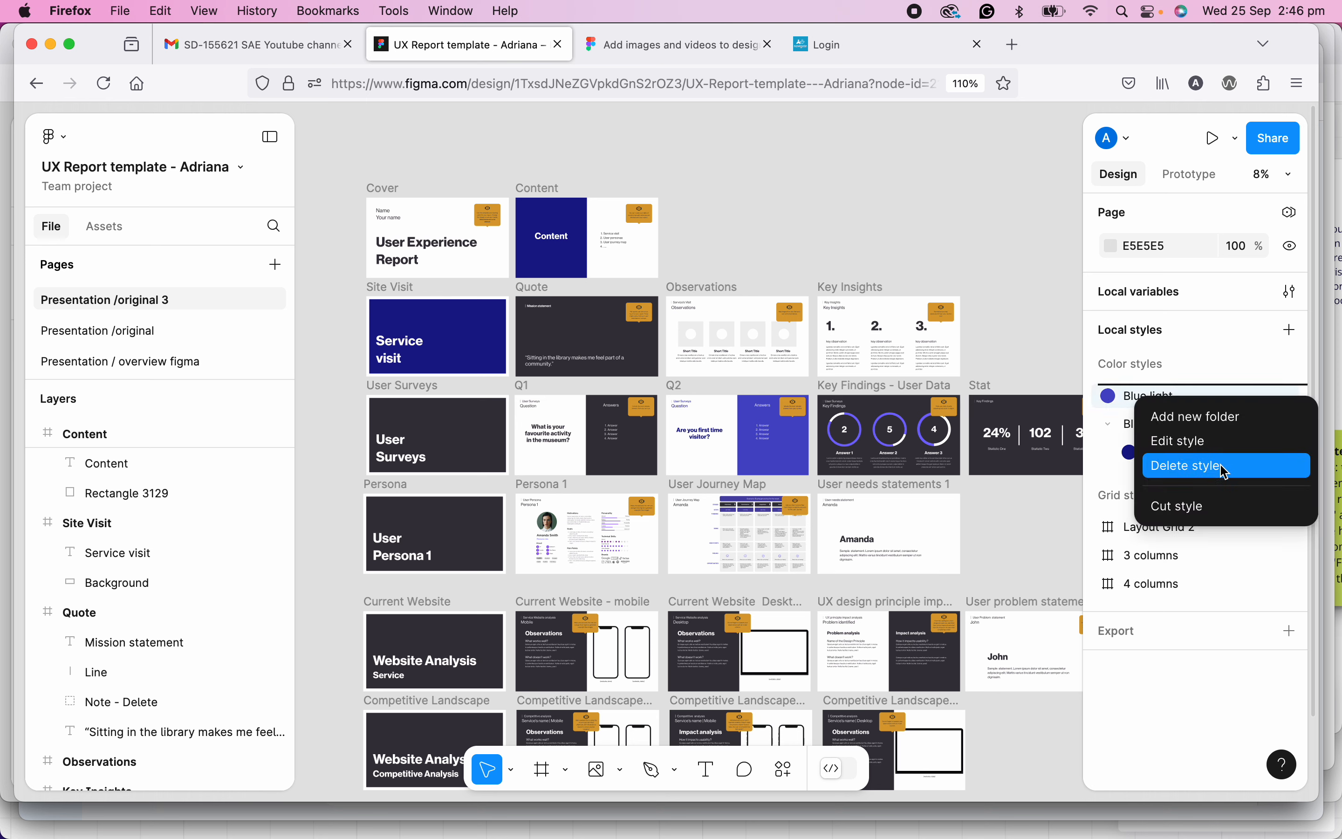
{"action": "left_click", "coordinate": [1205, 444]}
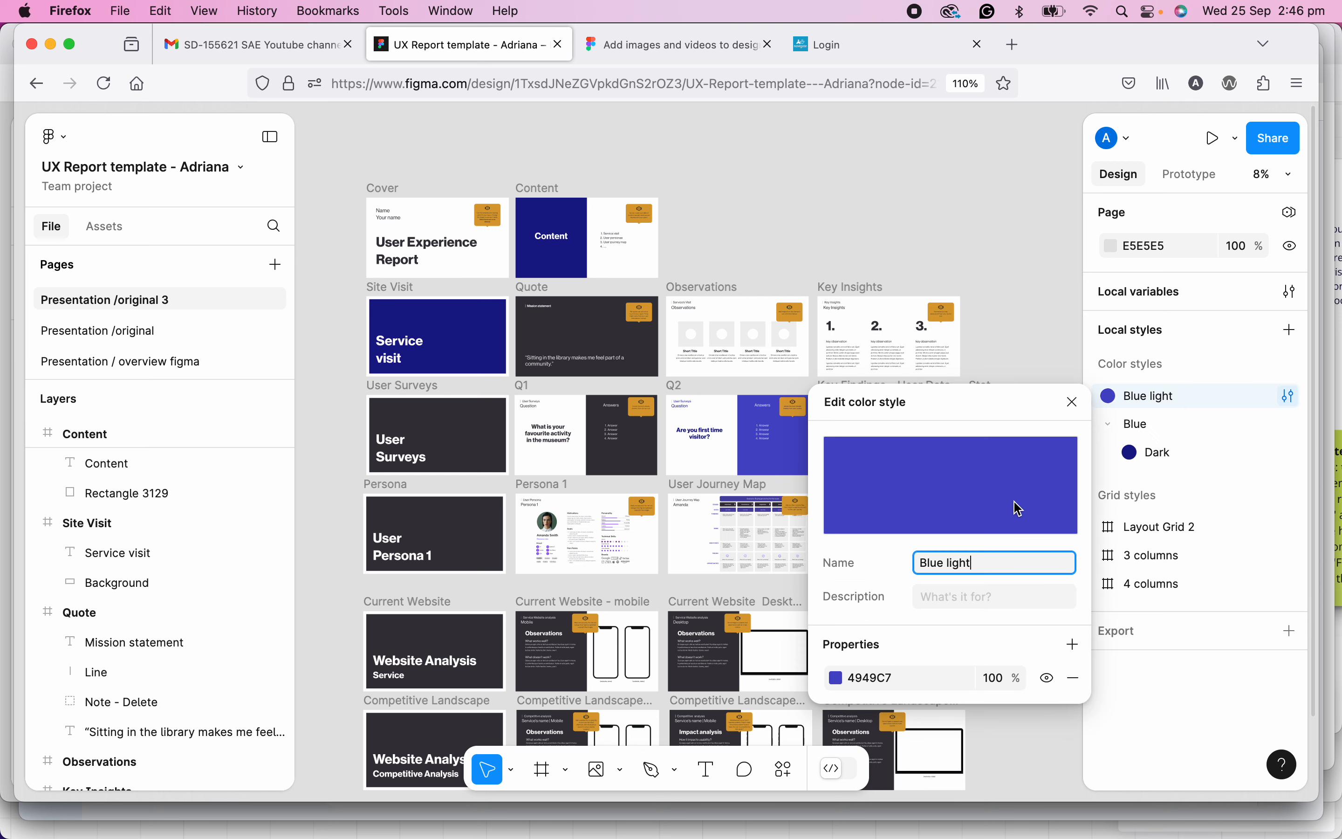
{"action": "key", "text": "Left"}
{"action": "key", "text": "Left"}
{"action": "key", "text": "Left"}
{"action": "key", "text": "Left"}
{"action": "key", "text": "Left"}
{"action": "key", "text": "BackSpace"}
{"action": "type", "text": "/"}
{"action": "key", "text": "Return"}
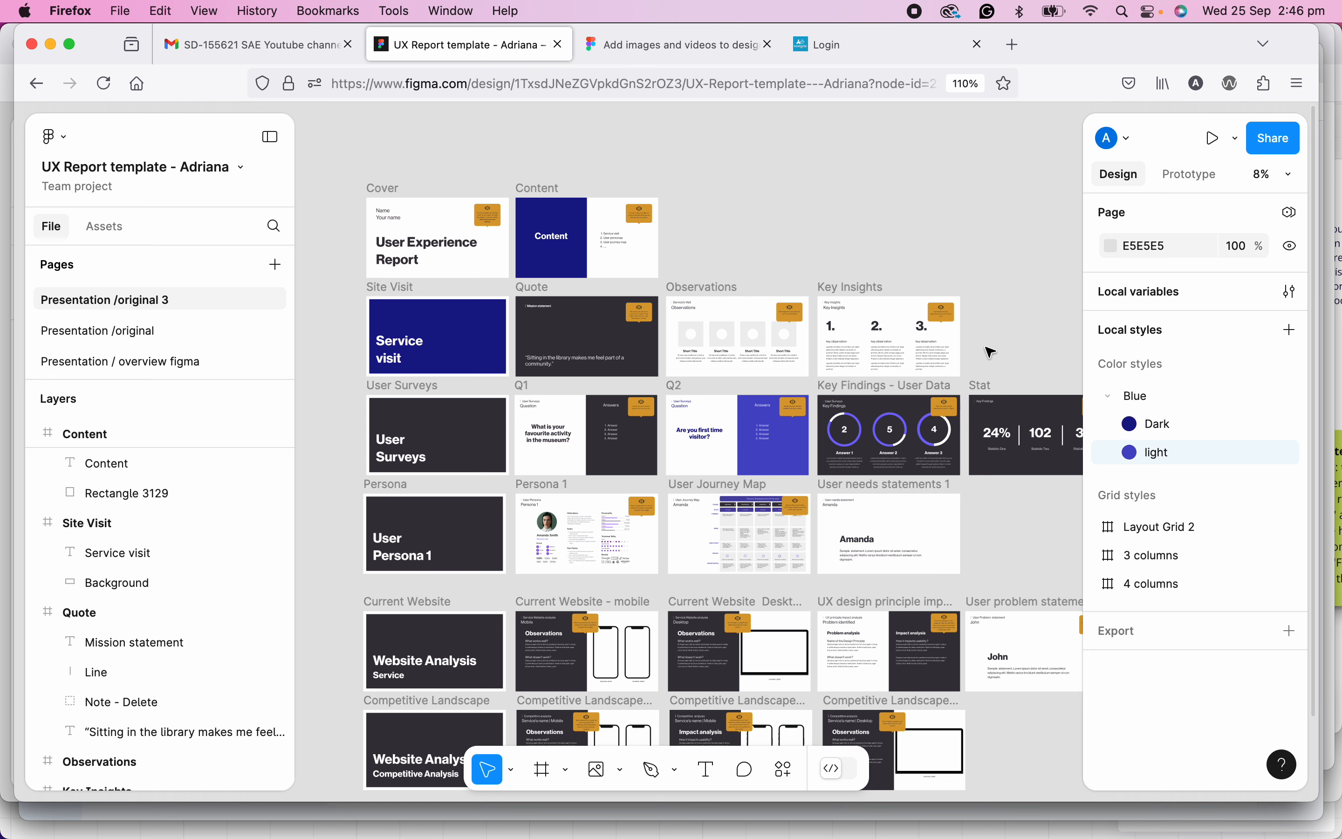
{"action": "left_click_drag", "start_coordinate": [932, 219], "coordinate": [922, 254]}
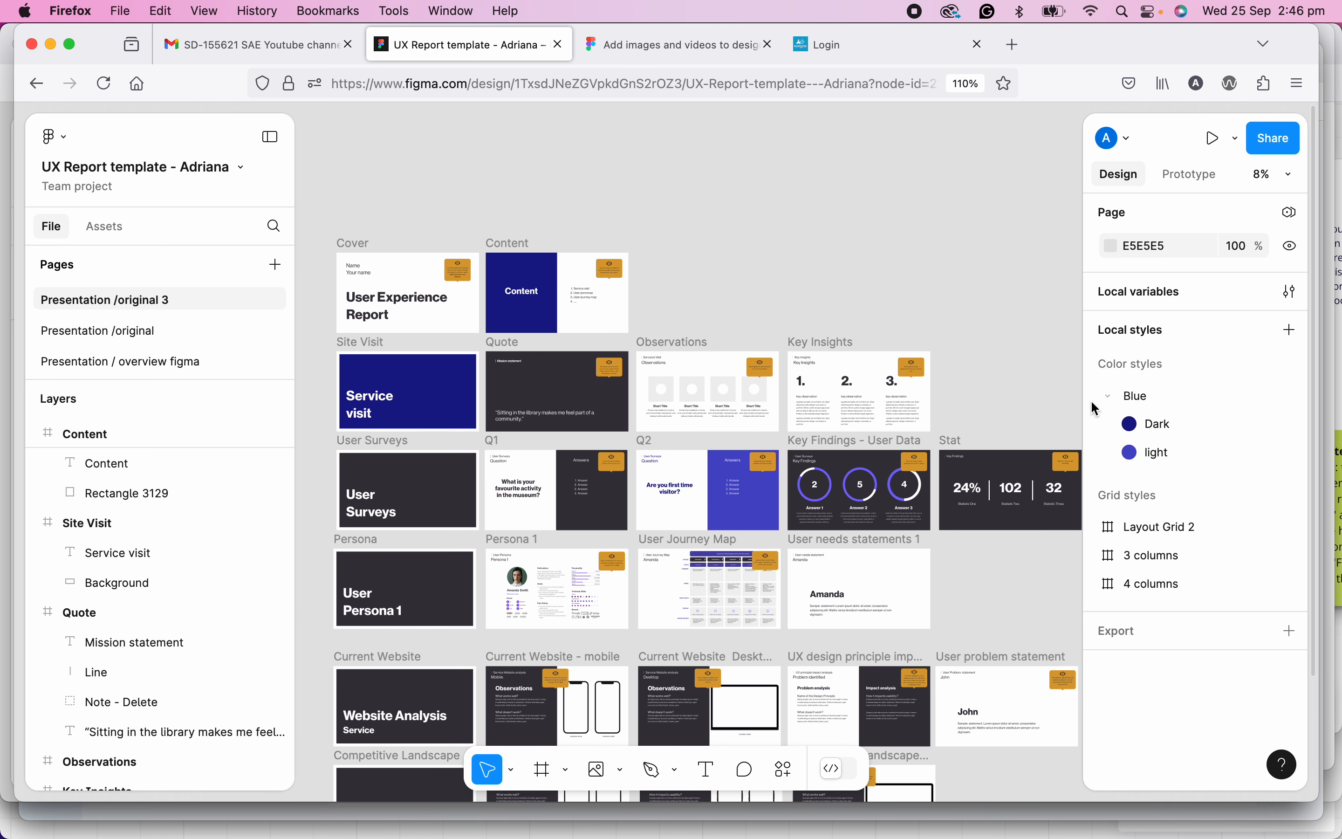
- Collapse and re-expand the Blue color style folder, then check which fill style the Q2 slide uses
{"action": "left_click", "coordinate": [1107, 397]}
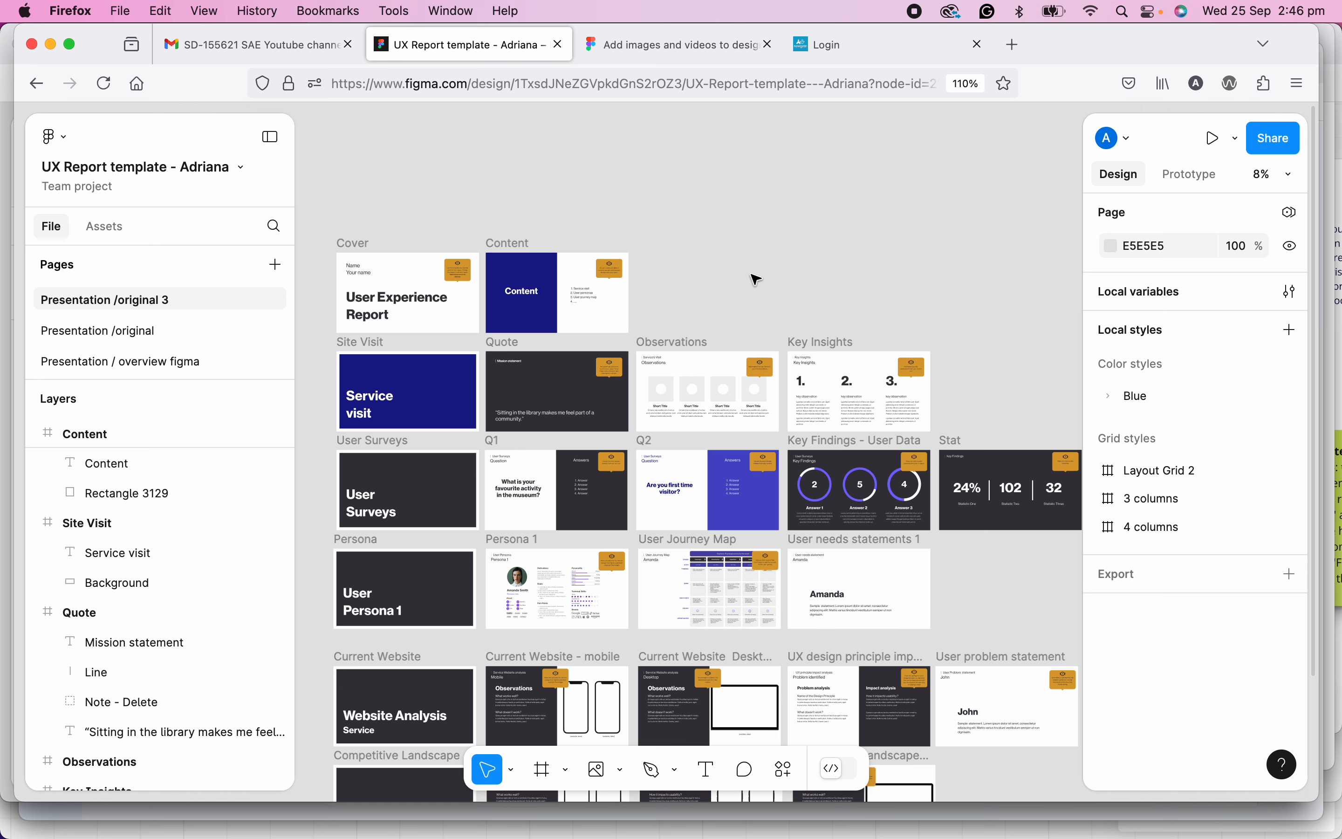
{"action": "left_click", "coordinate": [1111, 401]}
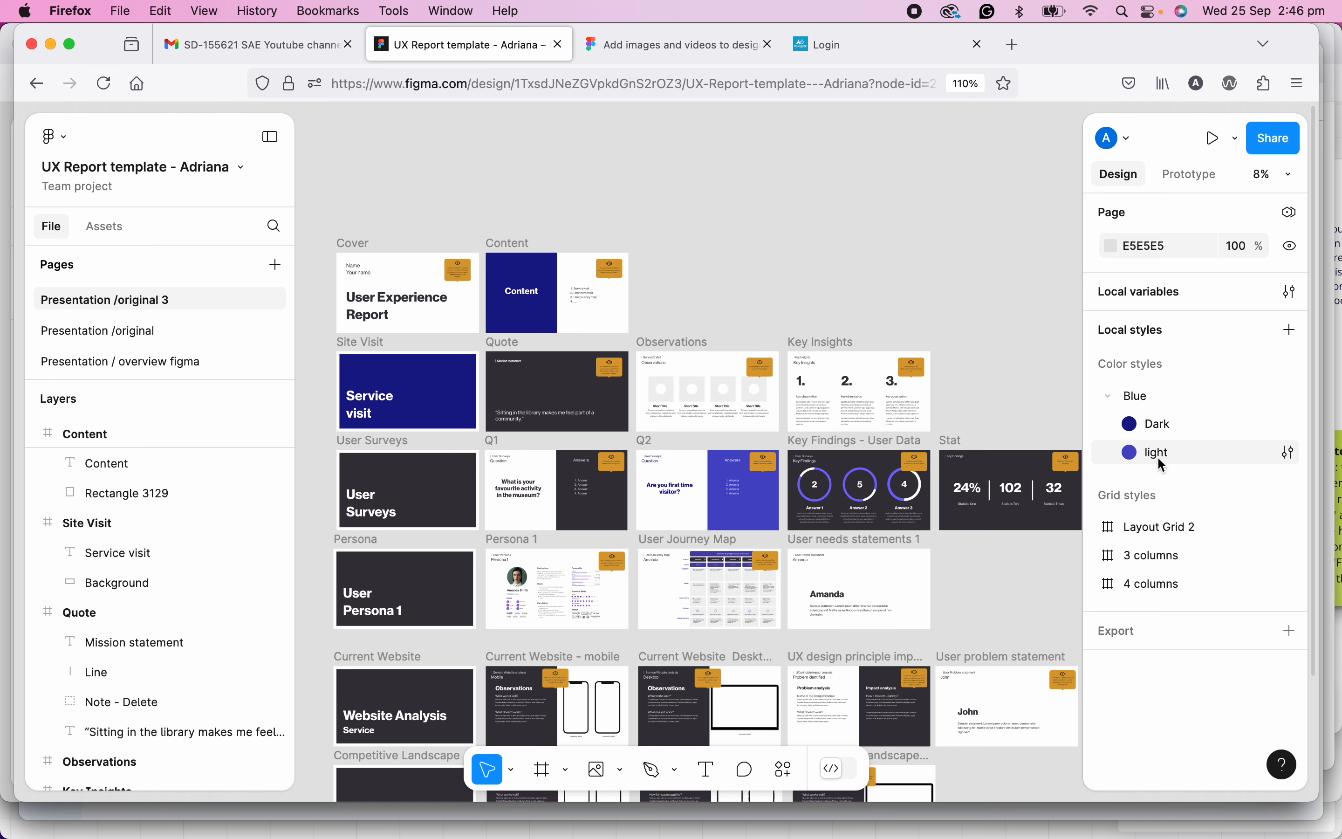
{"action": "left_click", "coordinate": [639, 446]}
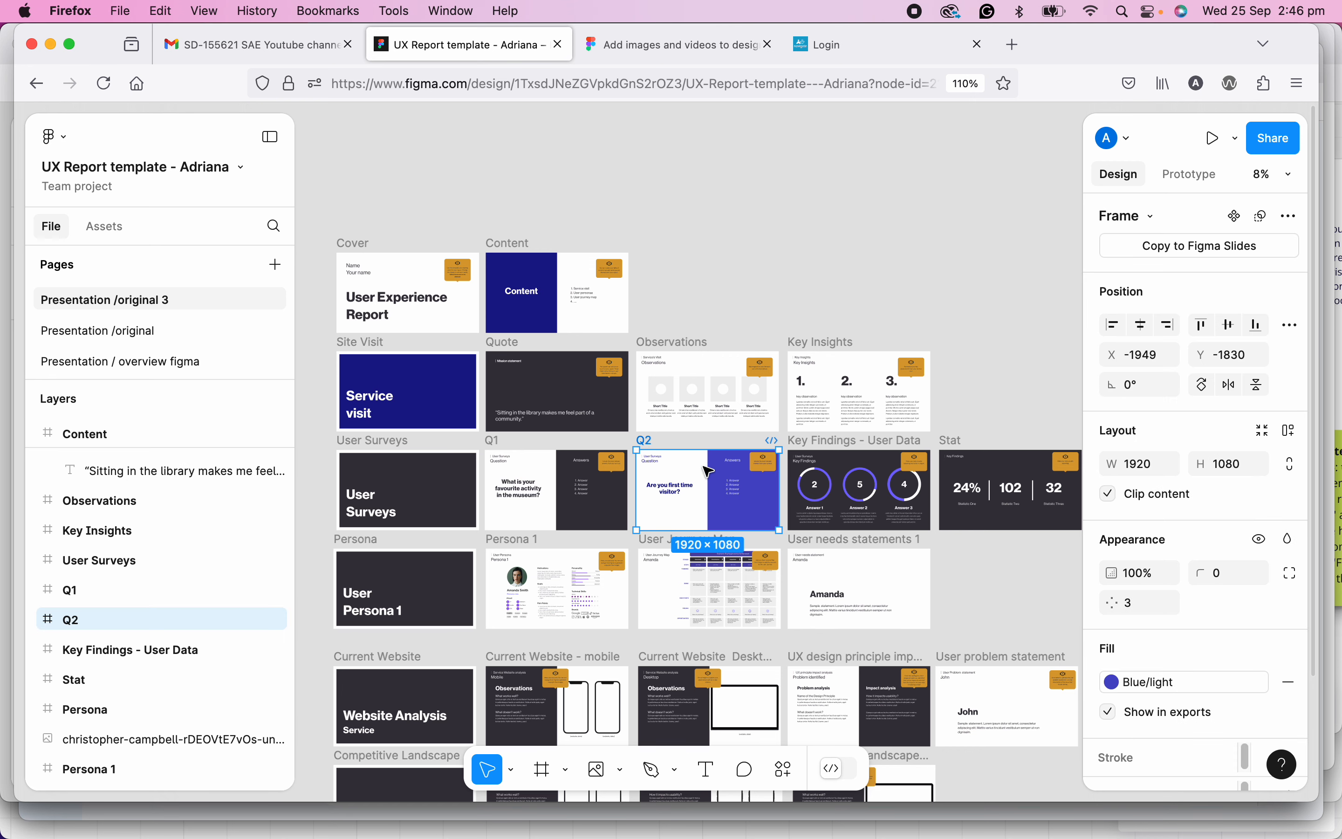
{"action": "left_click", "coordinate": [679, 256]}
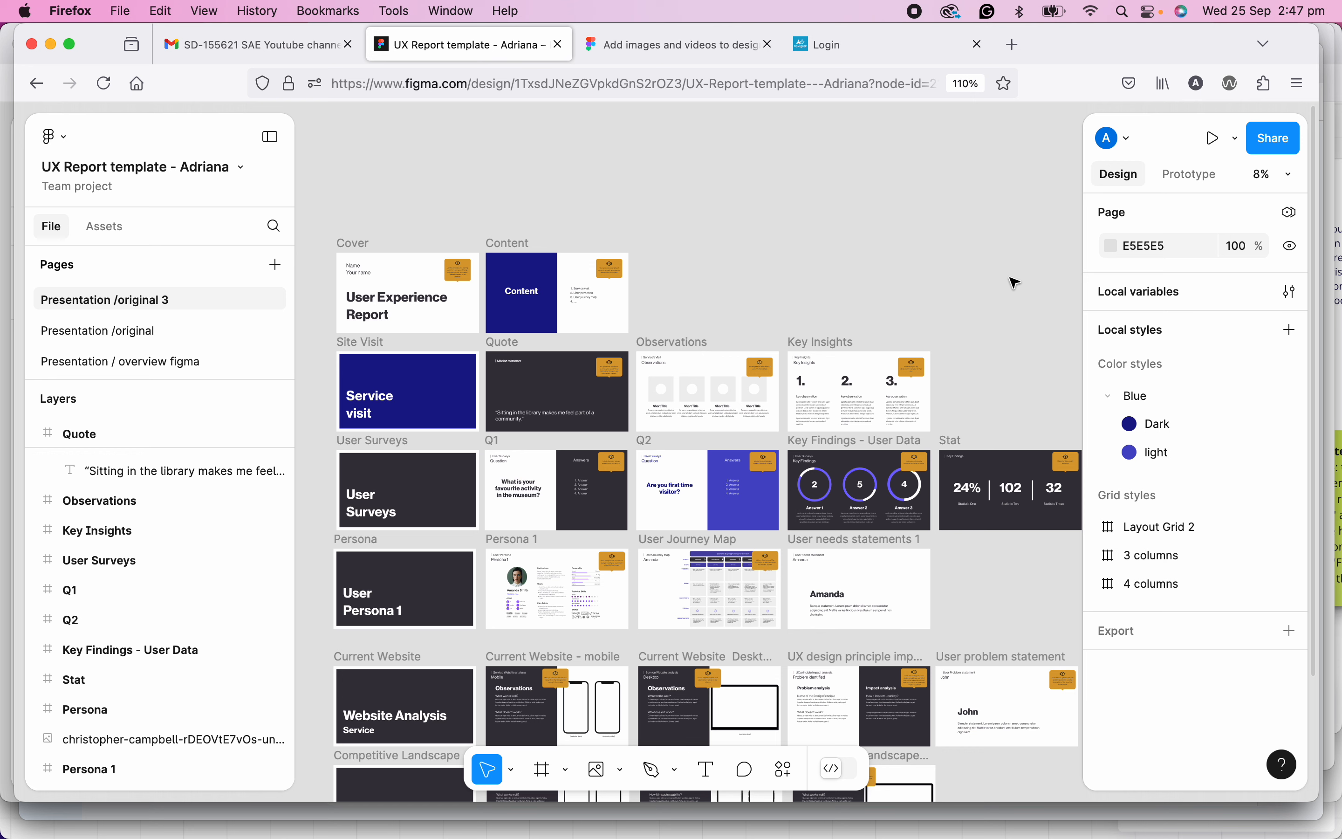
- Delete the light style from the Blue folder, check the Q2 slide's fill, and undo the deletion
{"action": "right_click", "coordinate": [1165, 455]}
{"action": "right_click", "coordinate": [1160, 451]}
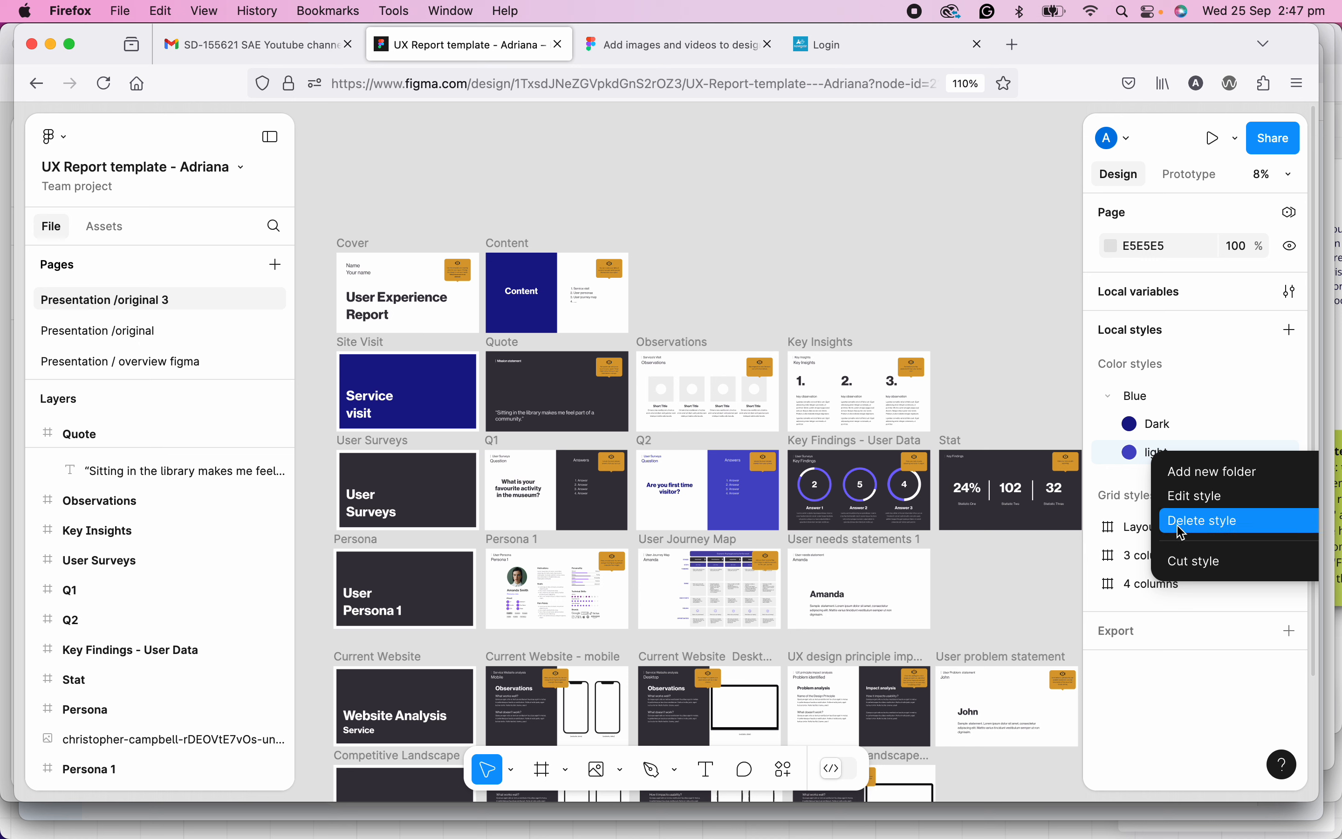
{"action": "left_click", "coordinate": [1182, 528]}
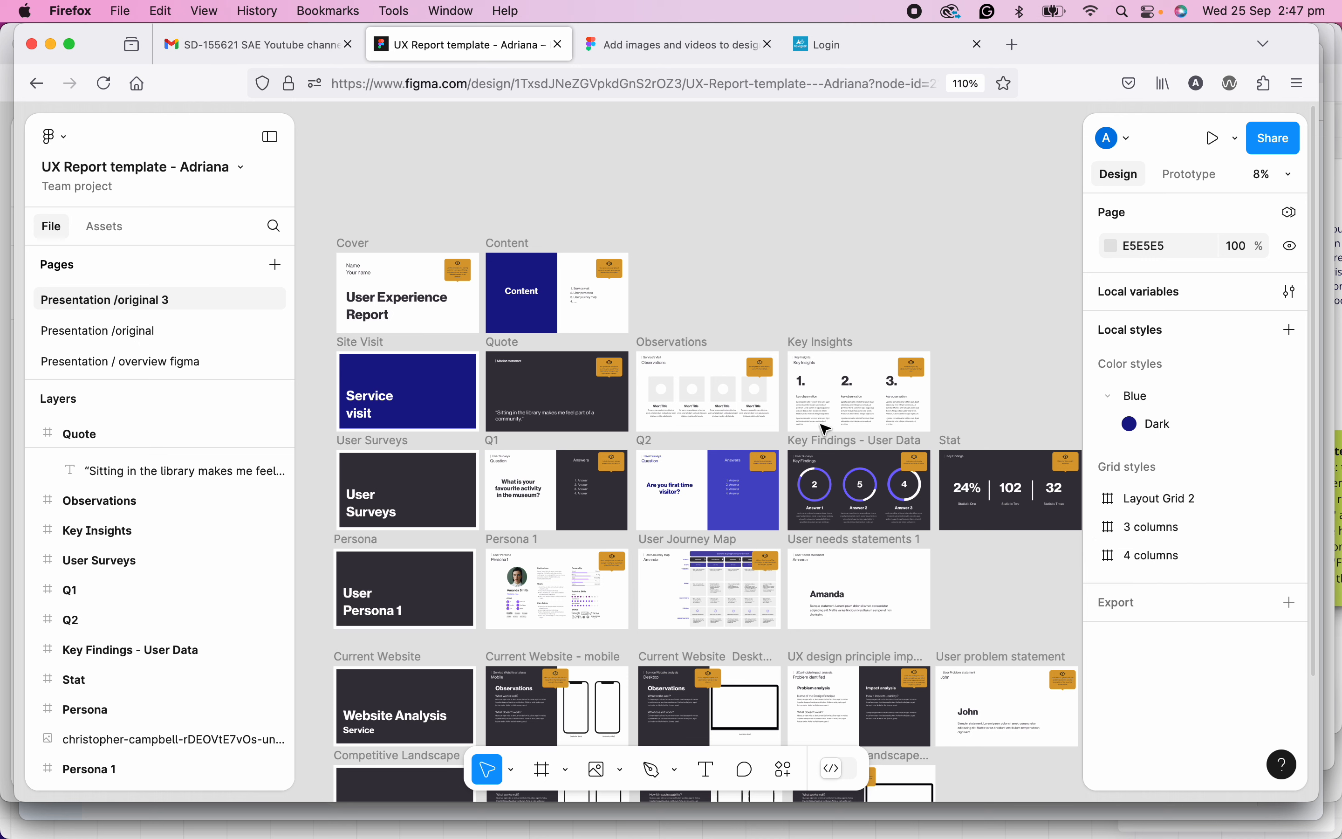
{"action": "left_click", "coordinate": [699, 461]}
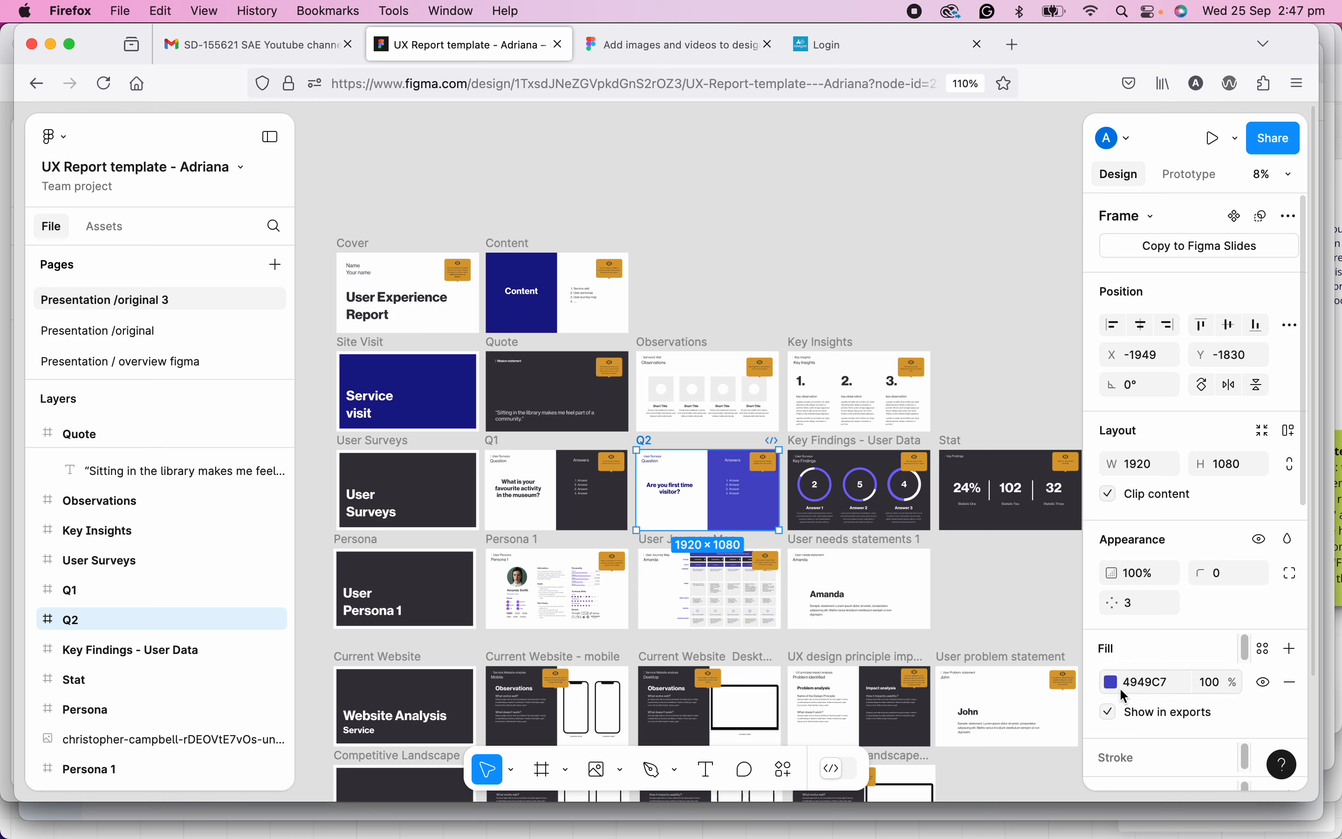
{"action": "left_click", "coordinate": [1025, 222]}
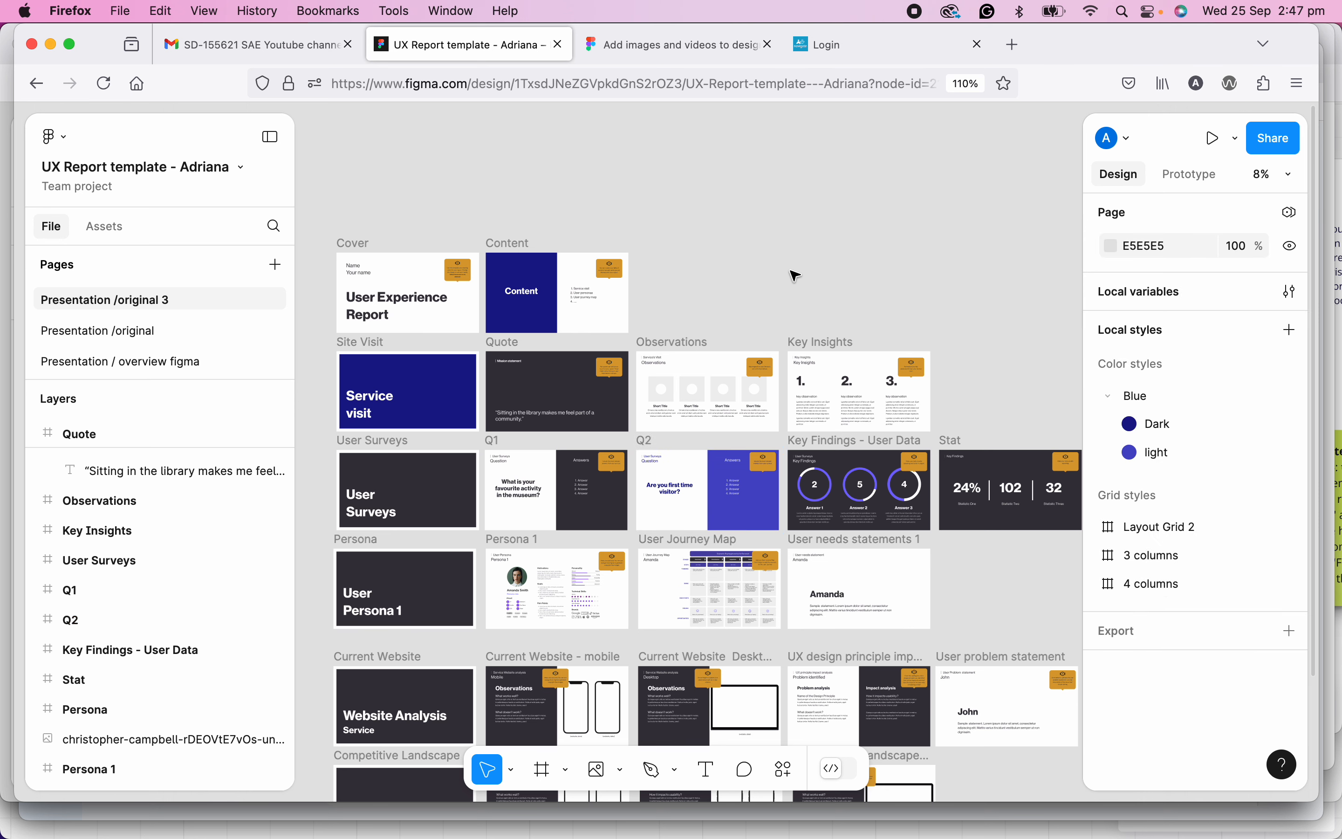
- Create a text style named "Heading 1" from the "Service visit" title on the Site Visit slide
{"action": "left_click_drag", "start_coordinate": [770, 297], "coordinate": [811, 250]}
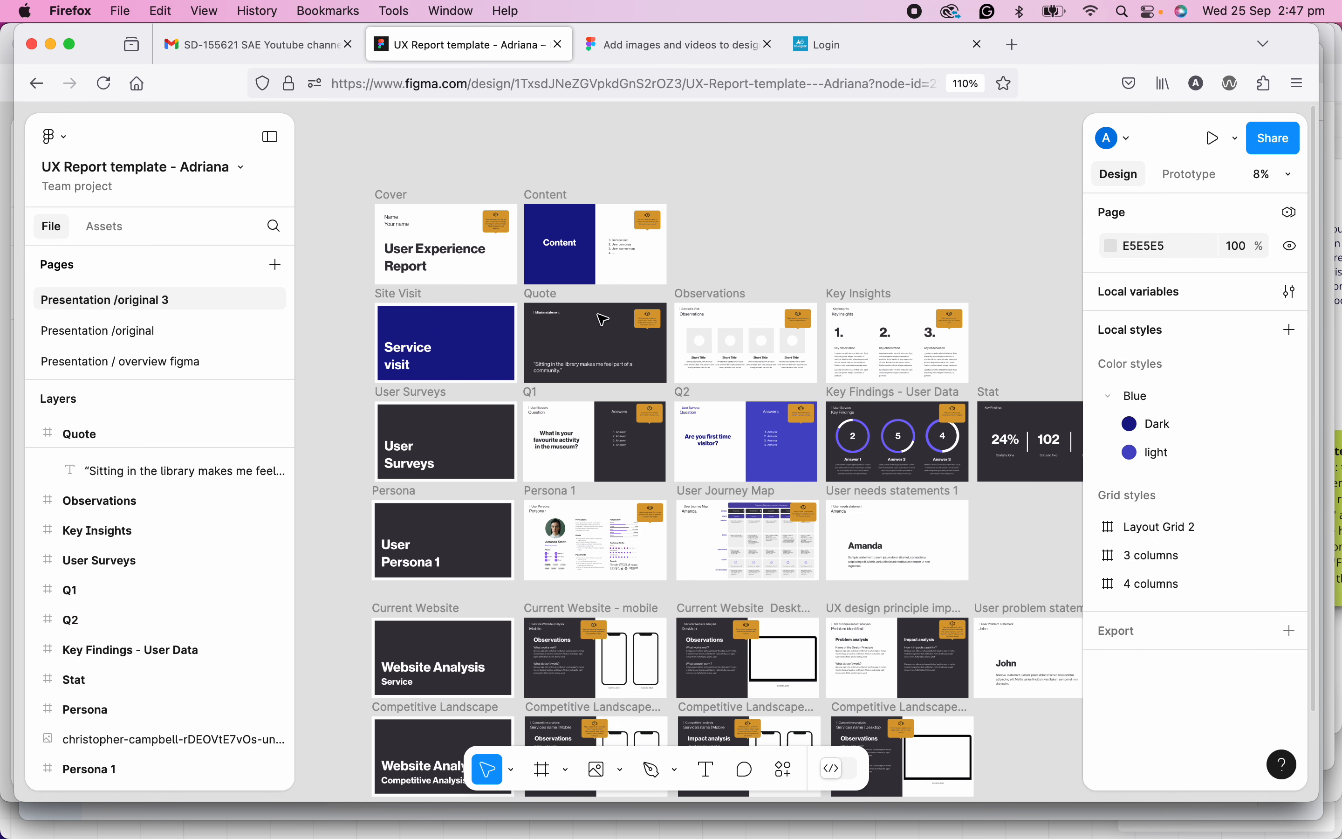
{"action": "scroll", "coordinate": [455, 332], "scroll_direction": "up", "scroll_amount": 2}
{"action": "scroll", "coordinate": [535, 319], "scroll_direction": "up", "scroll_amount": 2}
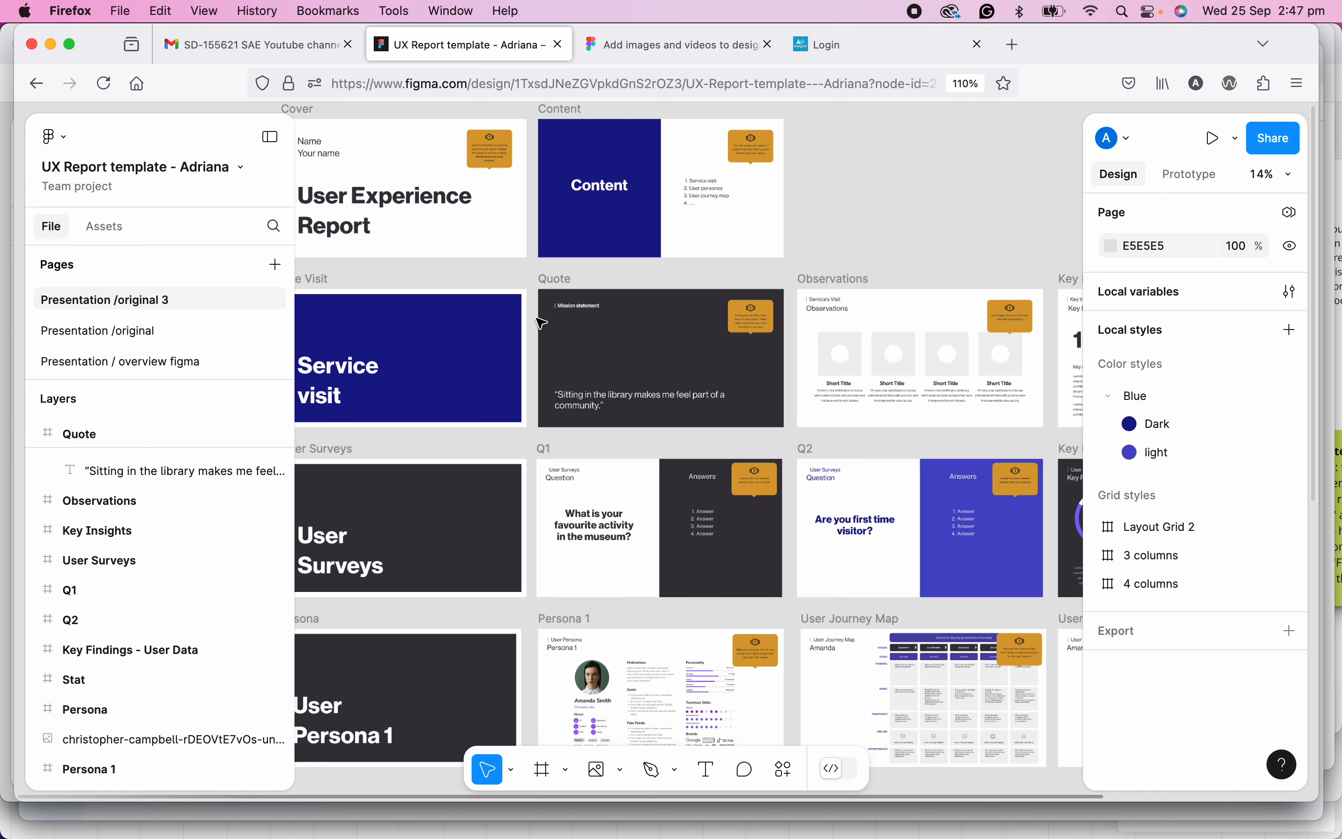
{"action": "scroll", "coordinate": [532, 320], "scroll_direction": "down", "scroll_amount": 1}
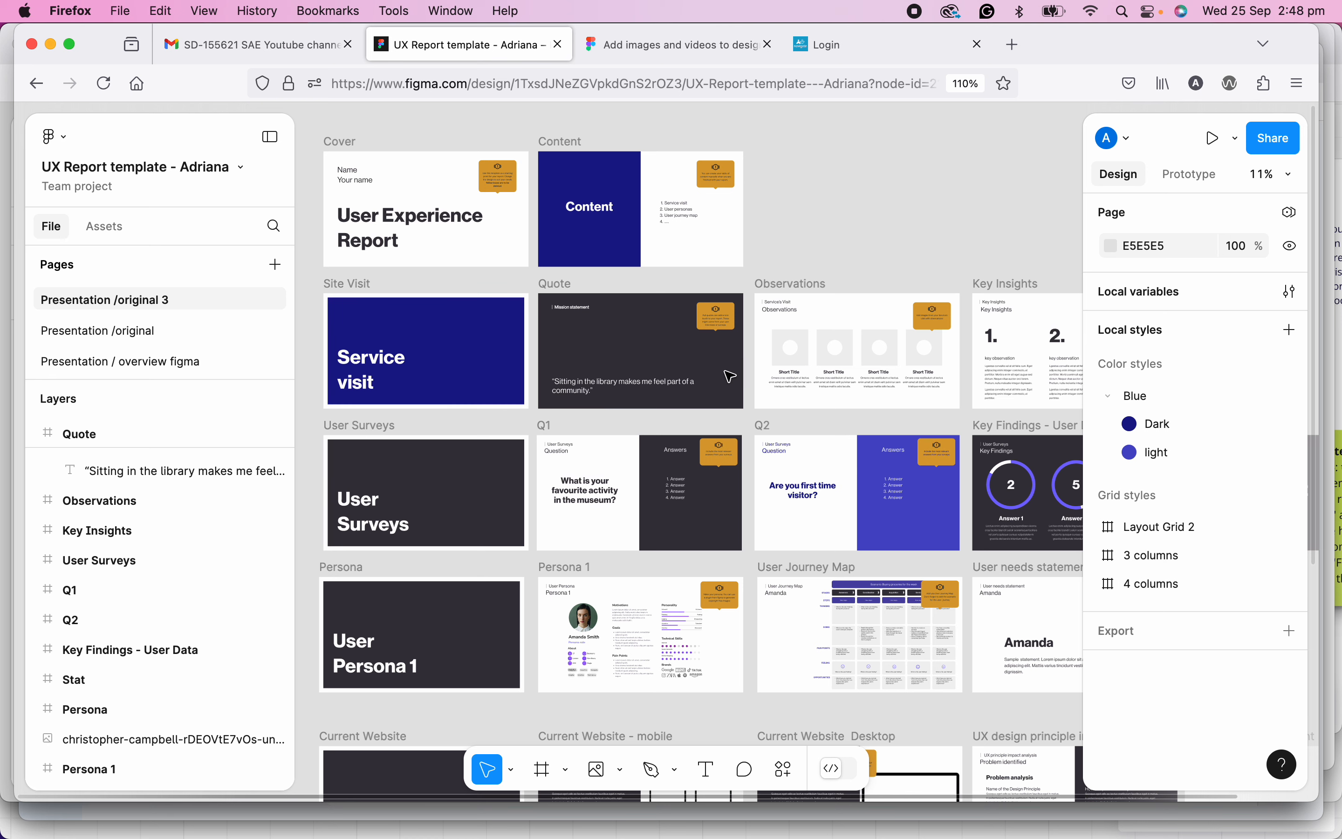
{"action": "scroll", "coordinate": [466, 344], "scroll_direction": "left", "scroll_amount": 3}
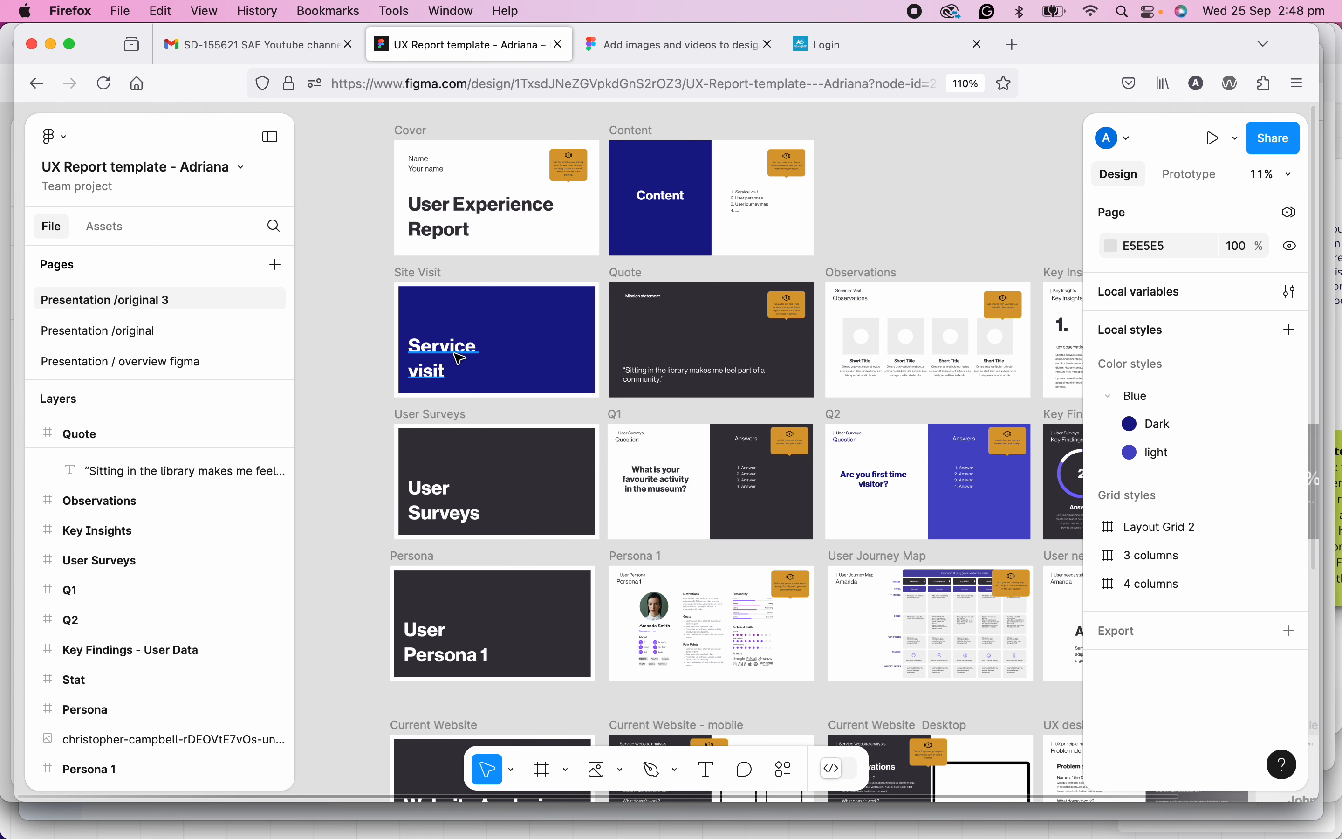
{"action": "left_click", "coordinate": [455, 356]}
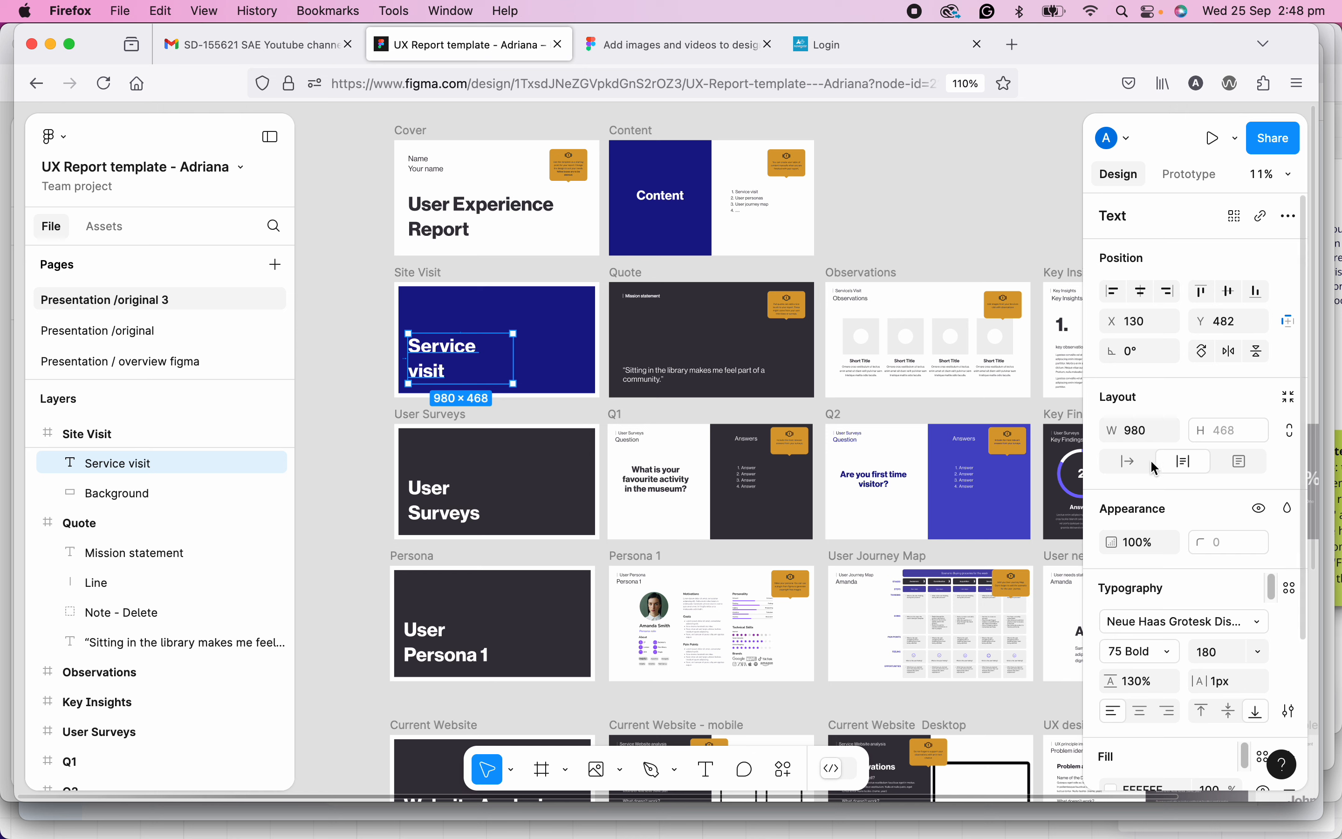
{"action": "scroll", "coordinate": [1163, 531], "scroll_direction": "down", "scroll_amount": 3}
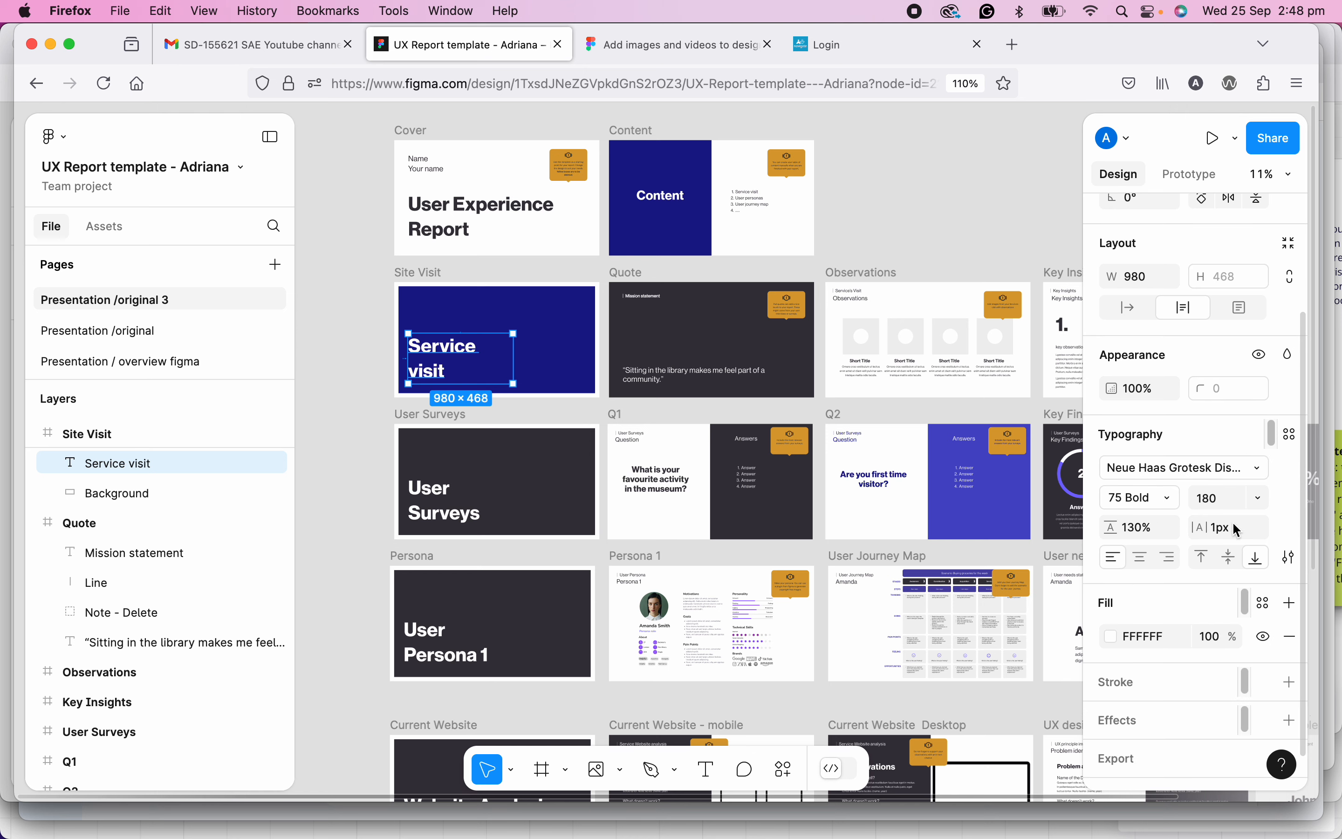
{"action": "left_click", "coordinate": [1290, 437]}
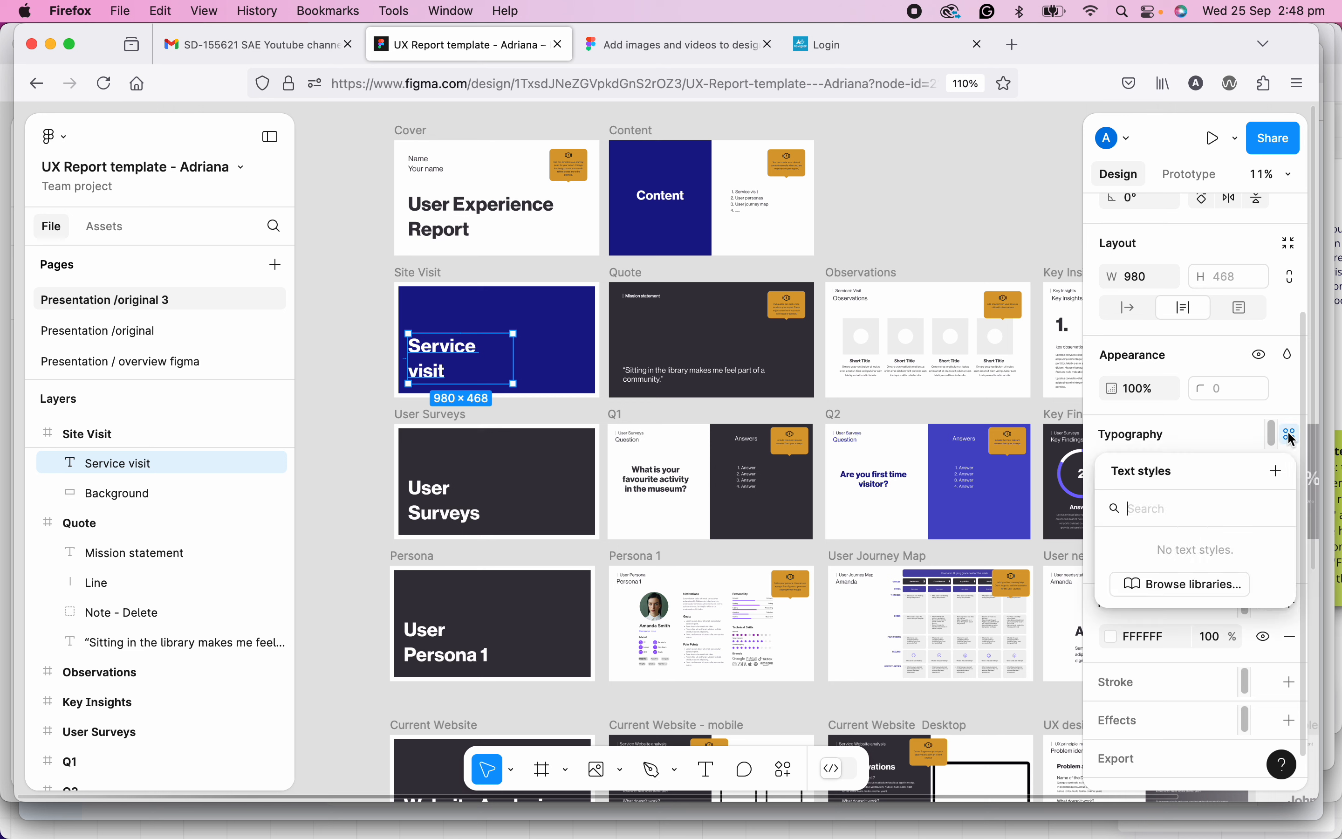
{"action": "left_click", "coordinate": [1278, 475]}
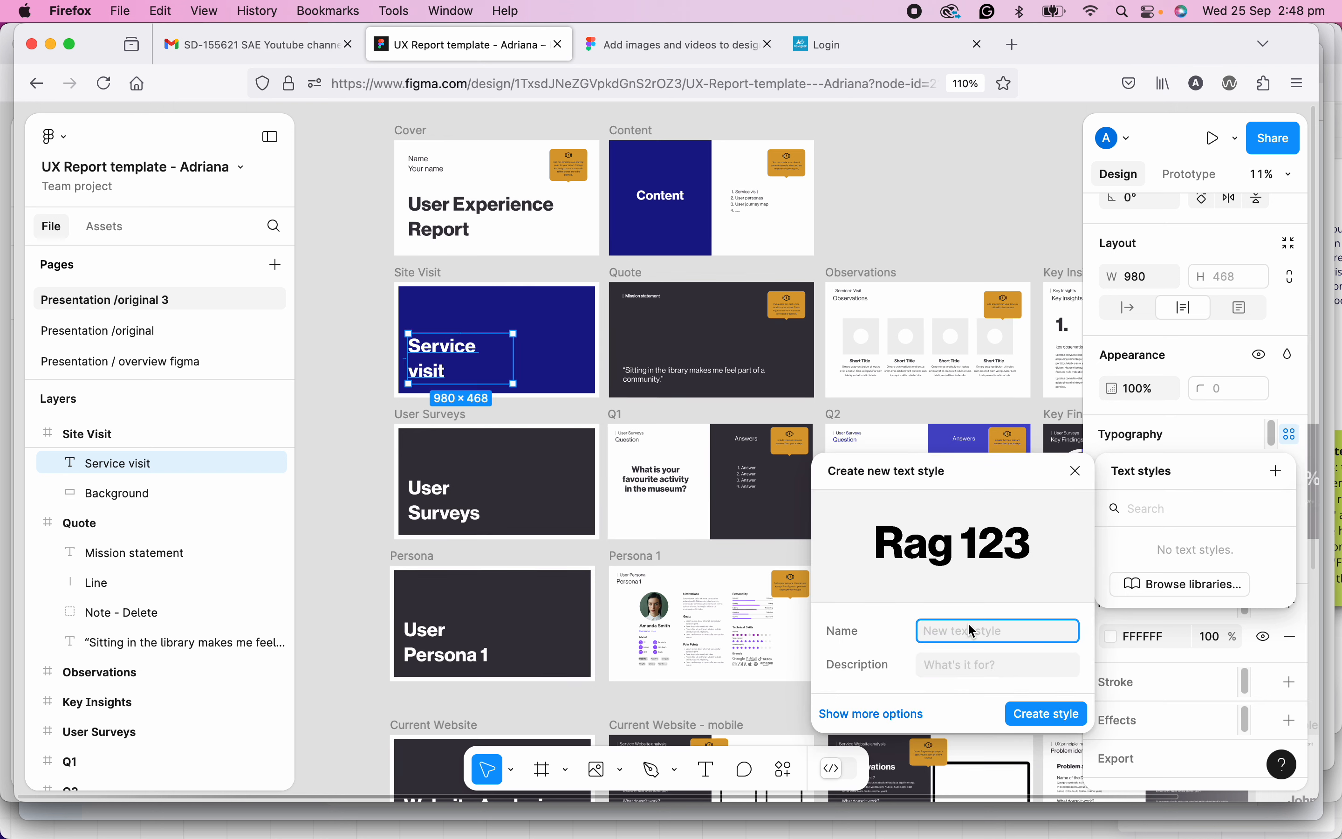
{"action": "type", "text": "H"}
{"action": "type", "text": "eading 1"}
{"action": "left_click", "coordinate": [1043, 713]}
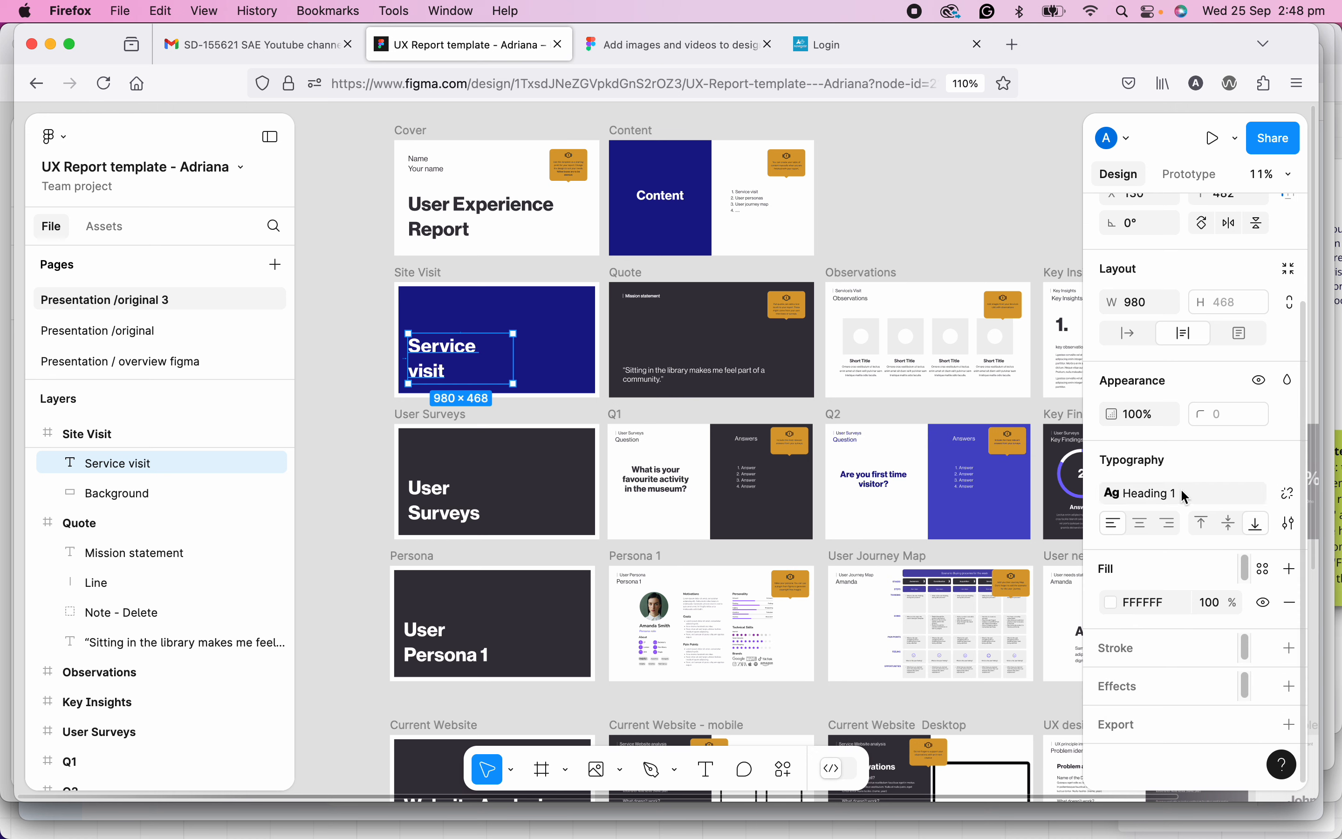
- Try applying the Heading 1 text style to the "Observations" title on the Observations slide
{"action": "scroll", "coordinate": [867, 337], "scroll_direction": "up", "scroll_amount": 2}
{"action": "scroll", "coordinate": [867, 337], "scroll_direction": "up", "scroll_amount": 3}
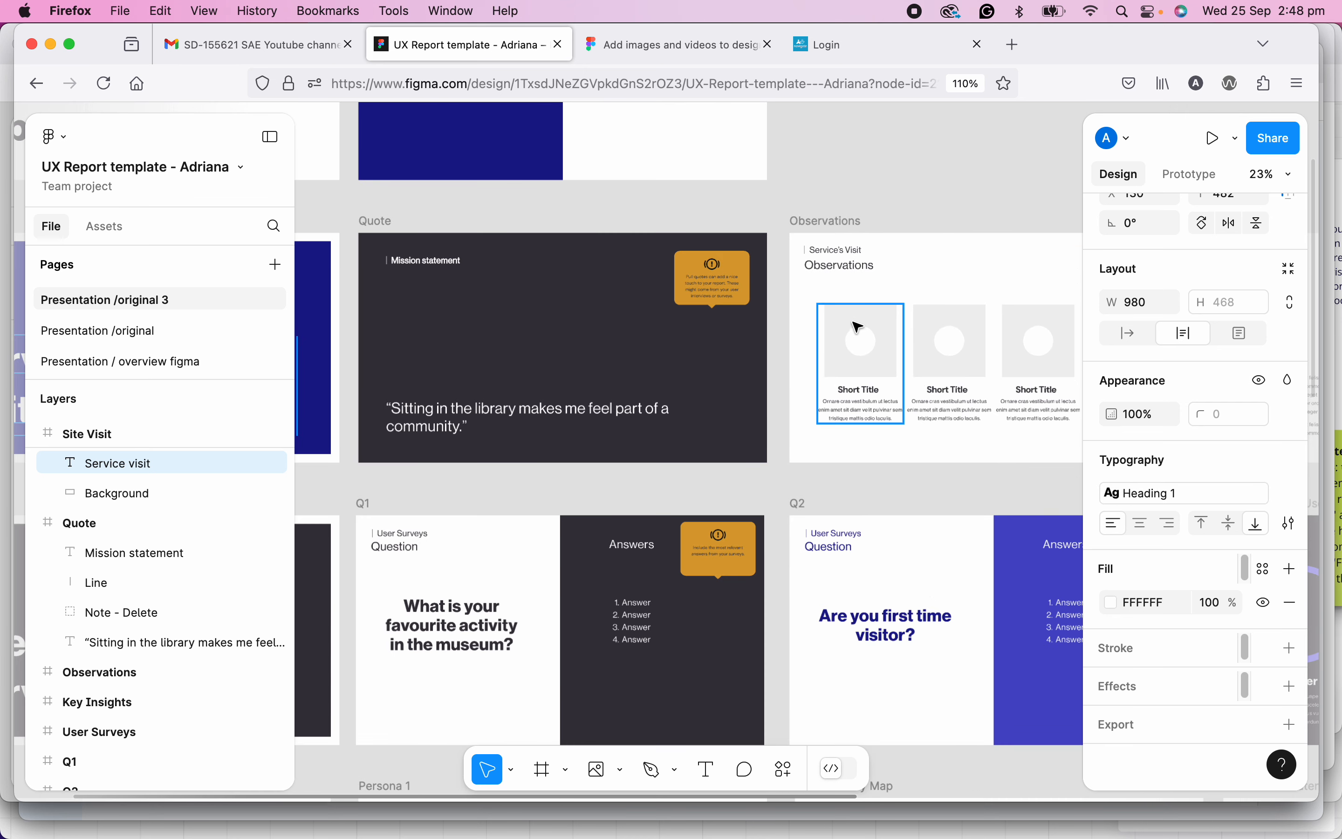
{"action": "left_click", "coordinate": [831, 265]}
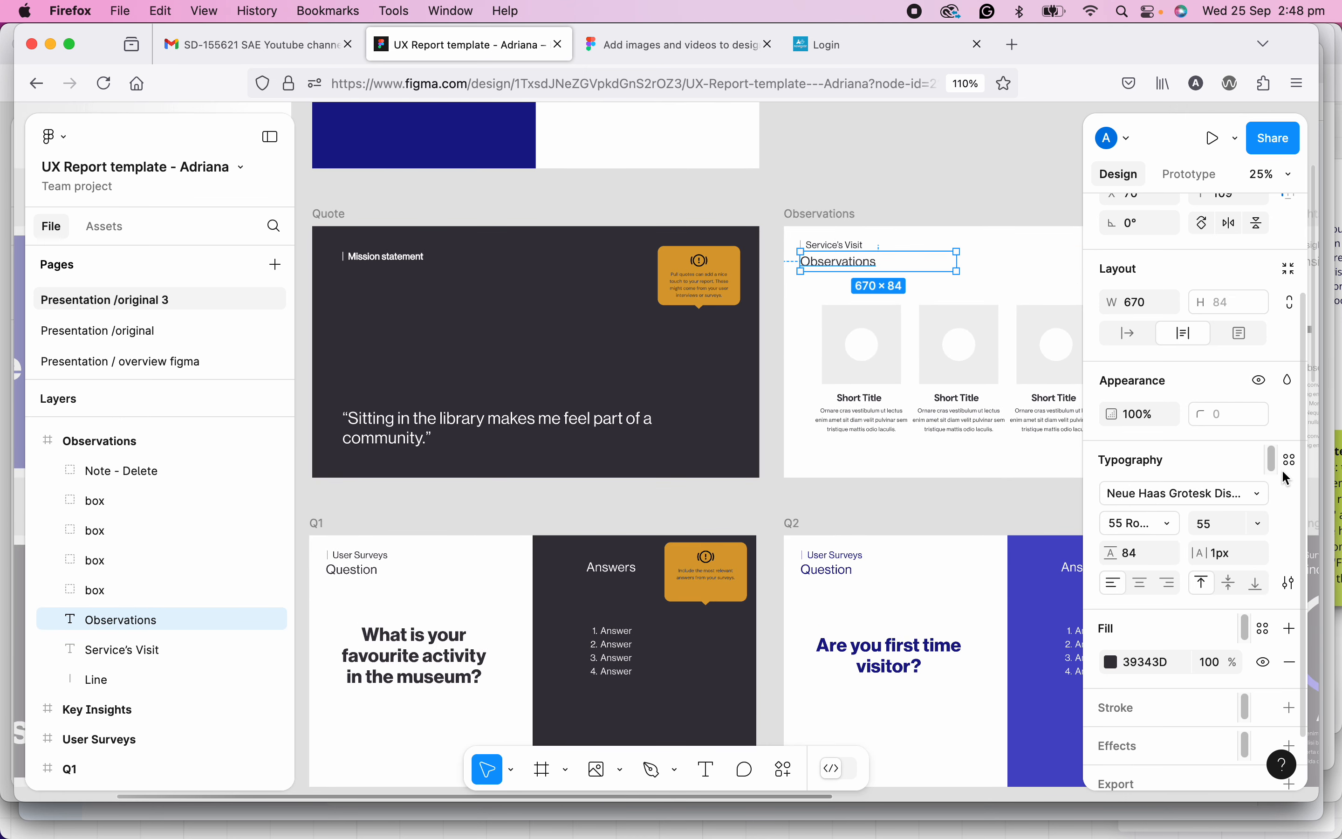
{"action": "left_click", "coordinate": [1293, 460]}
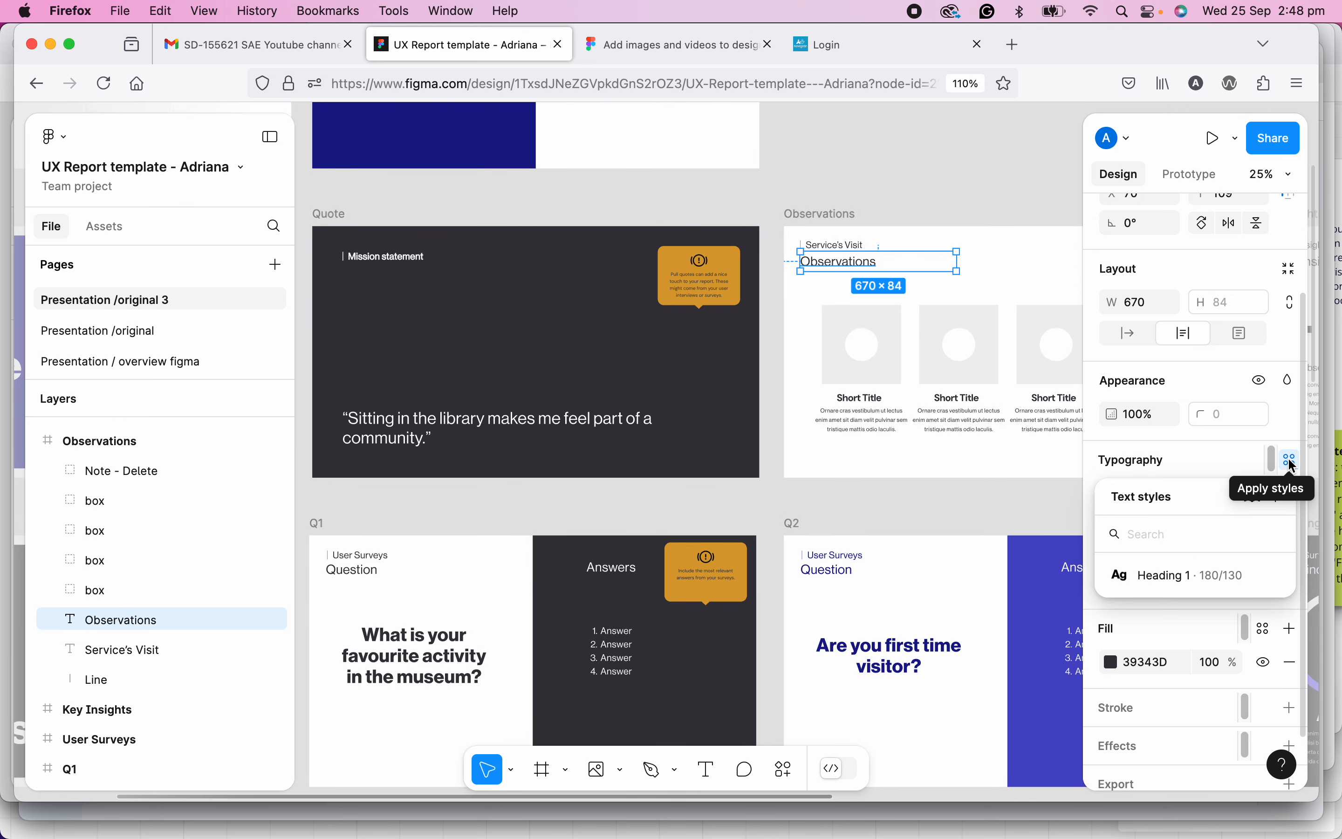
{"action": "left_click", "coordinate": [1149, 580]}
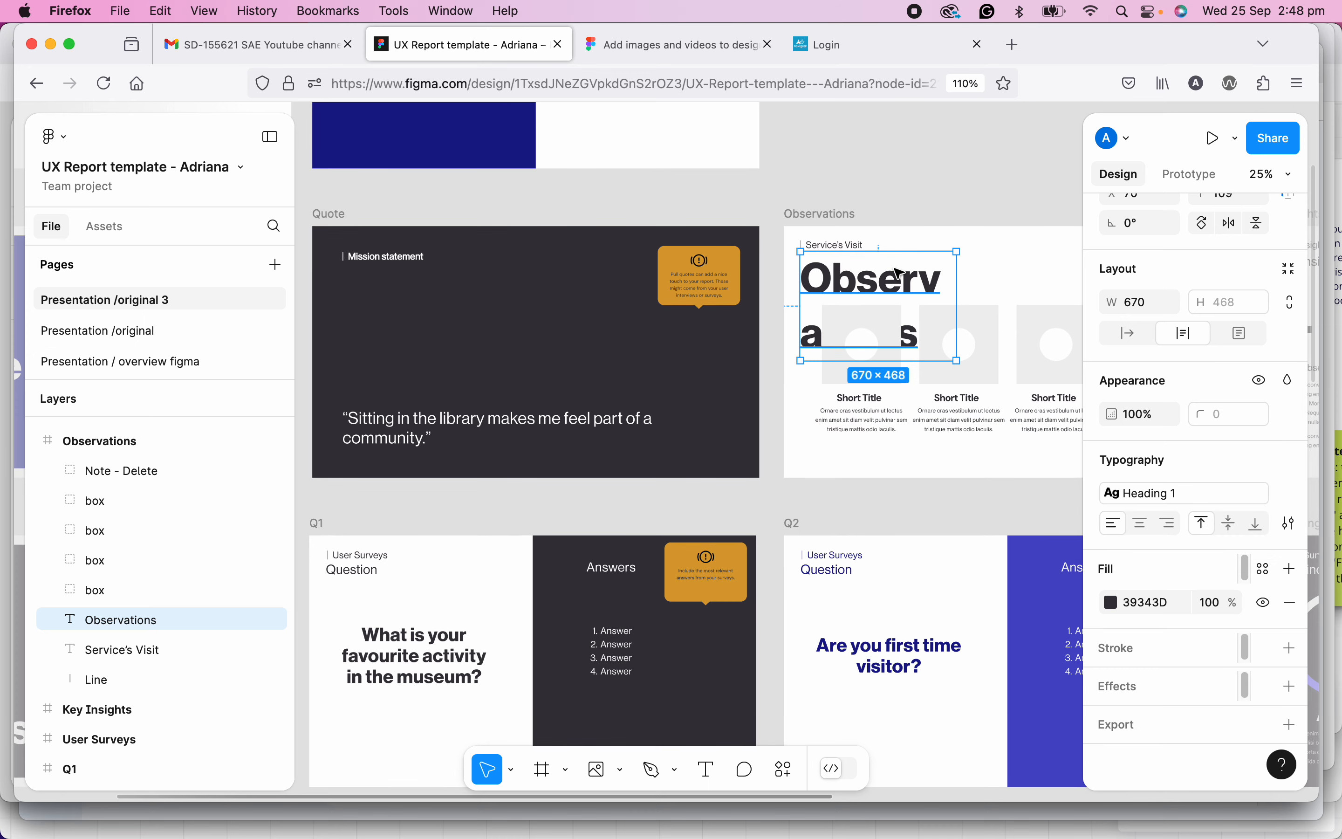
{"action": "scroll", "coordinate": [763, 358], "scroll_direction": "down", "scroll_amount": 3}
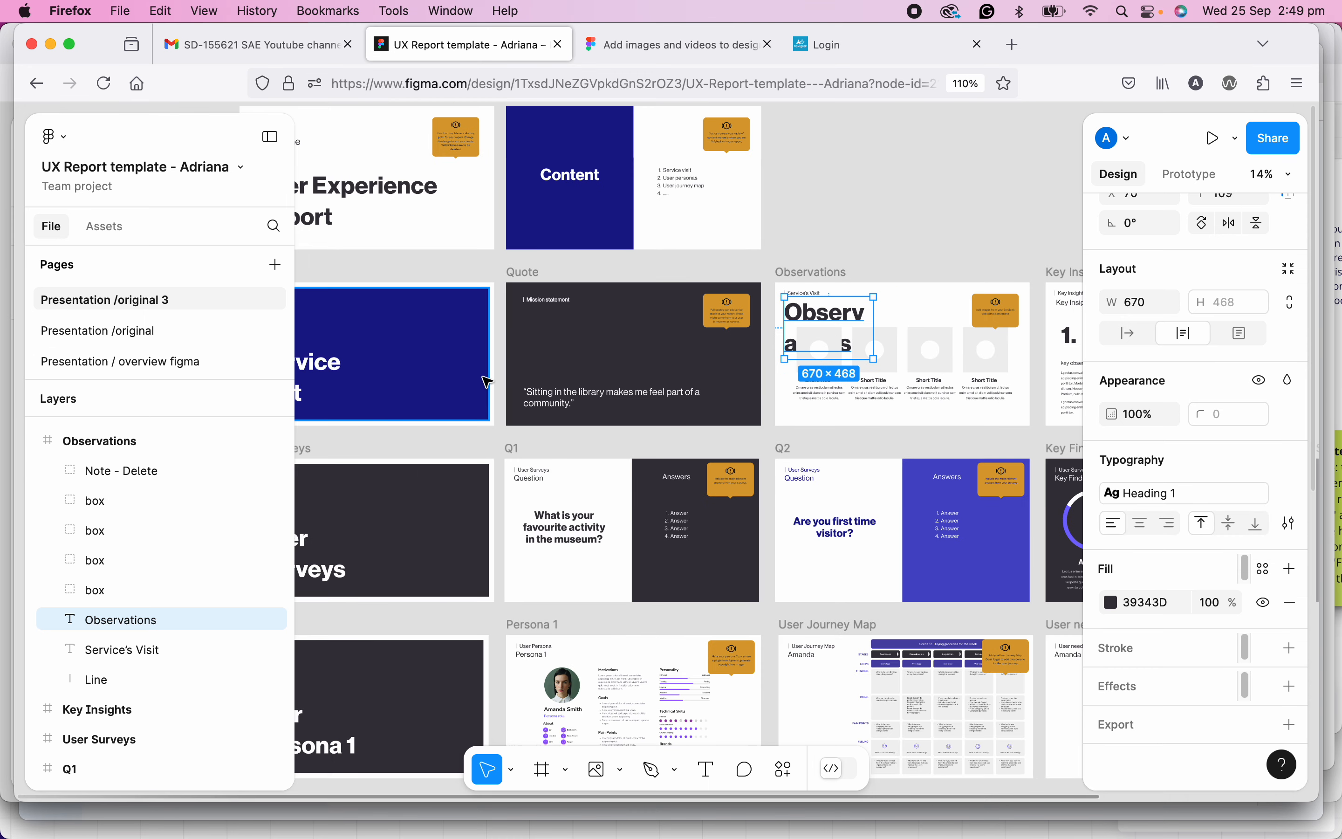
{"action": "scroll", "coordinate": [486, 381], "scroll_direction": "down", "scroll_amount": 2}
{"action": "scroll", "coordinate": [486, 382], "scroll_direction": "left", "scroll_amount": 1}
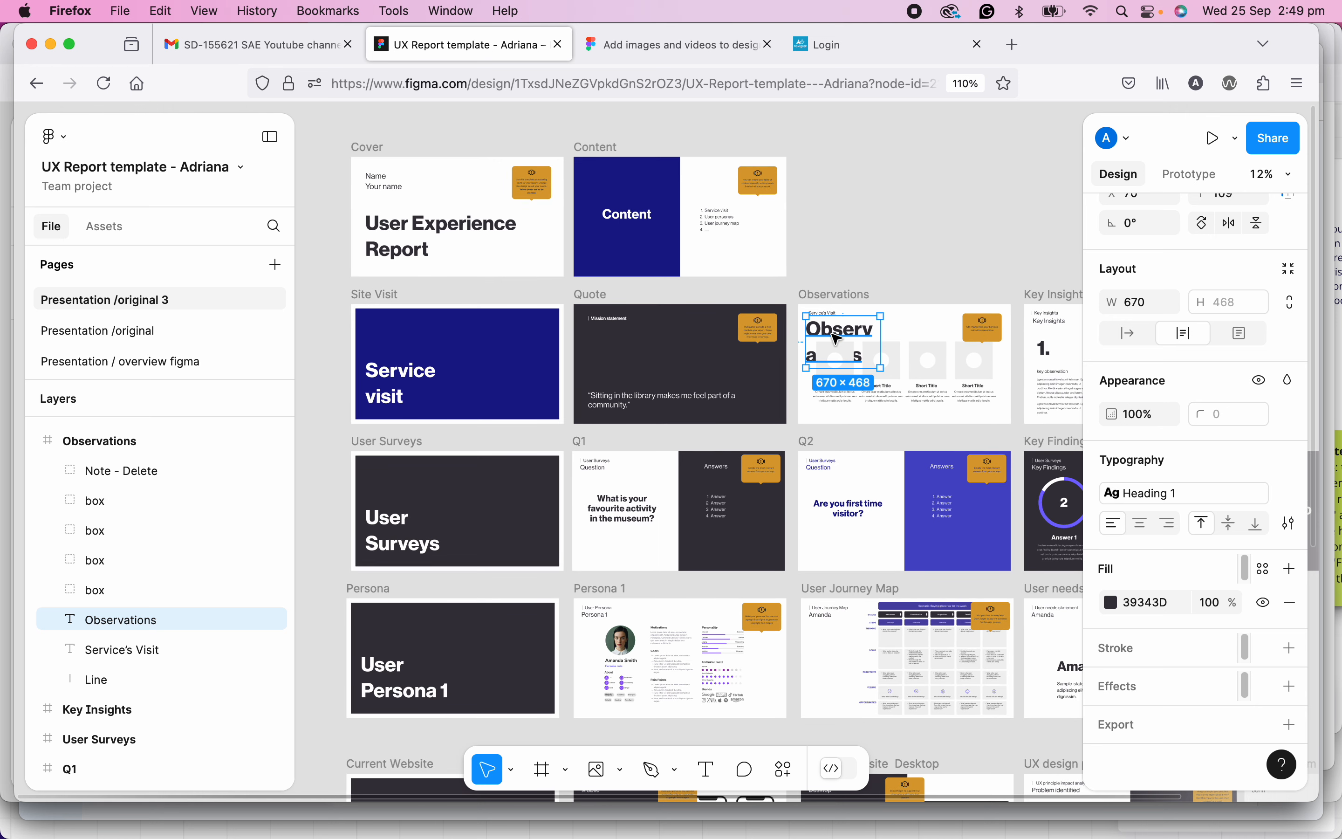
{"action": "scroll", "coordinate": [838, 338], "scroll_direction": "up", "scroll_amount": 1}
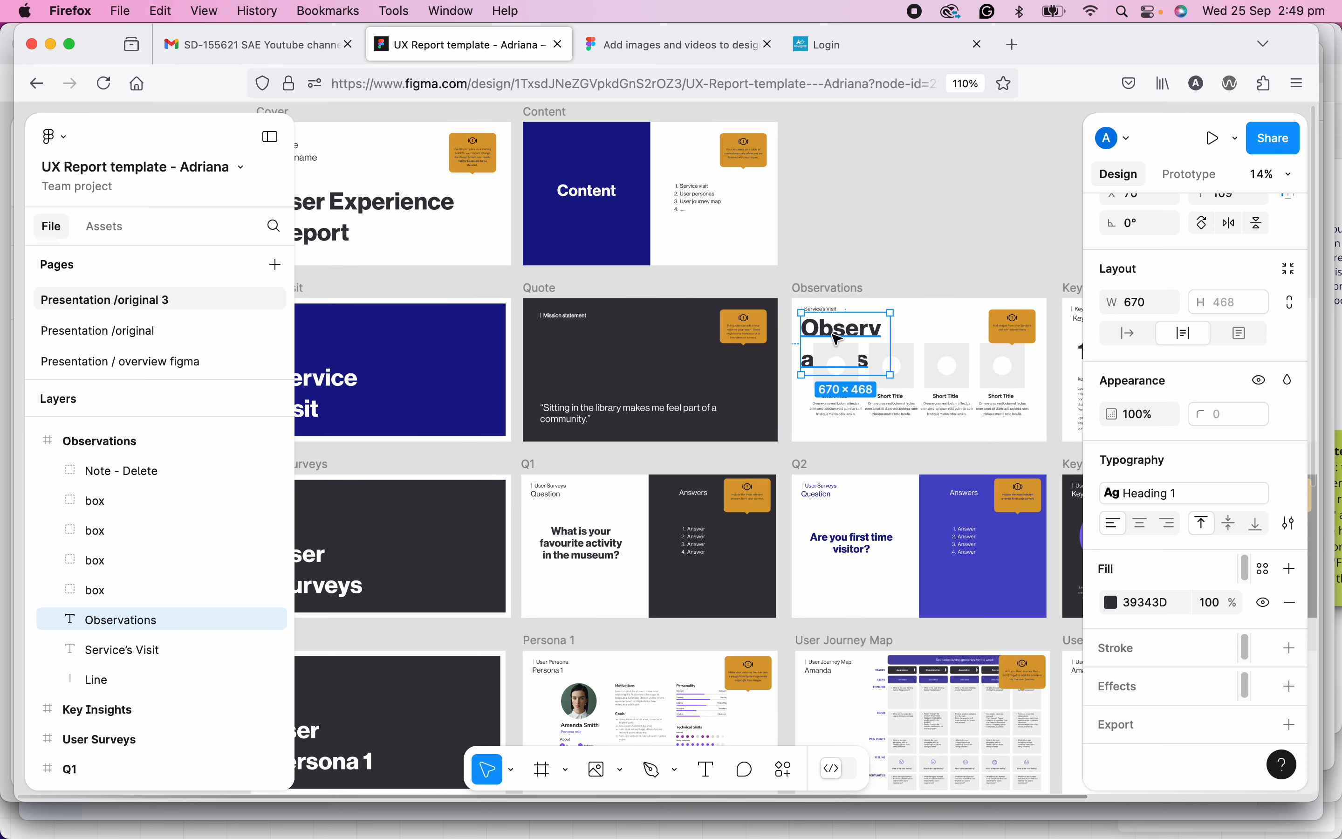
{"action": "scroll", "coordinate": [838, 339], "scroll_direction": "up", "scroll_amount": 3}
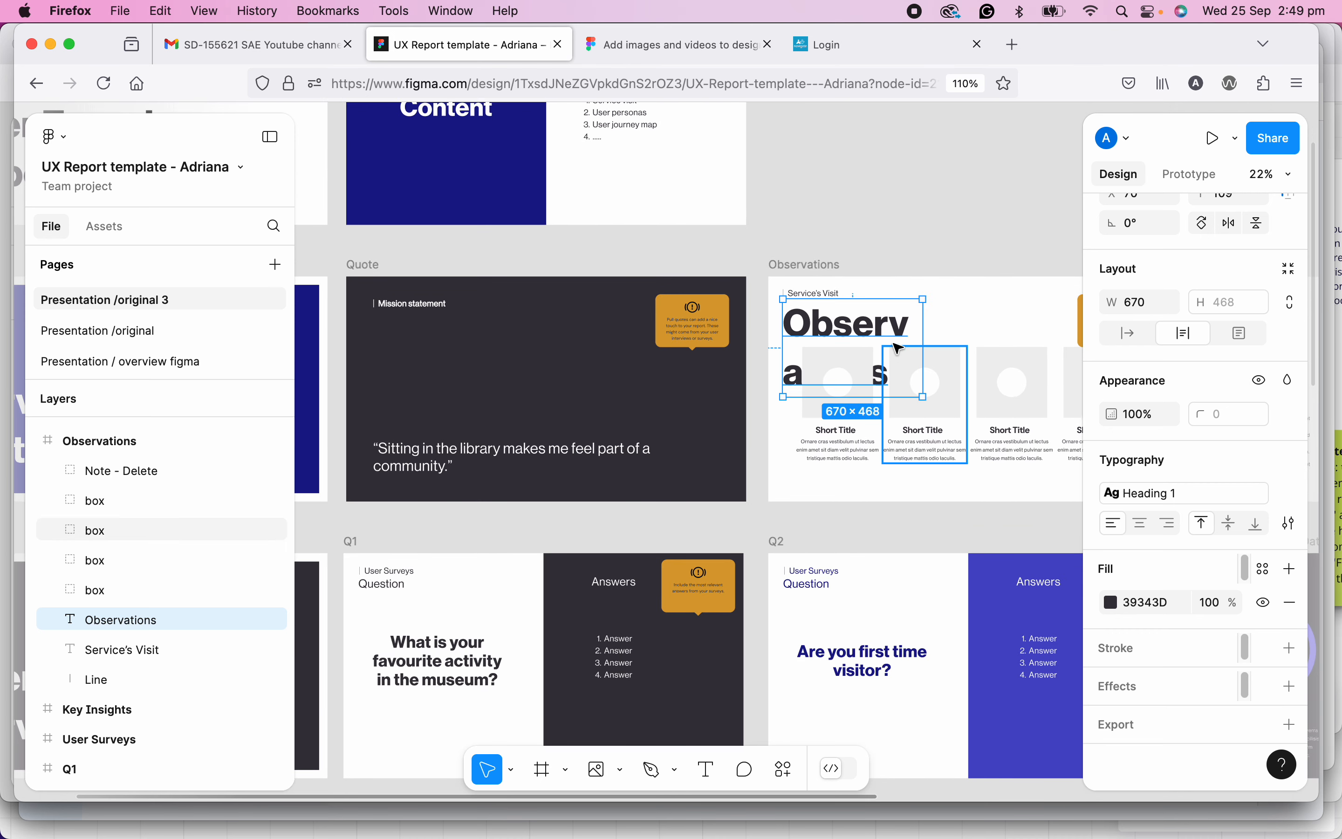
- Create a text style named "Heading 2" from the "Content" title on the Content slide
{"action": "scroll", "coordinate": [843, 242], "scroll_direction": "left", "scroll_amount": 6}
{"action": "scroll", "coordinate": [844, 242], "scroll_direction": "up", "scroll_amount": 3}
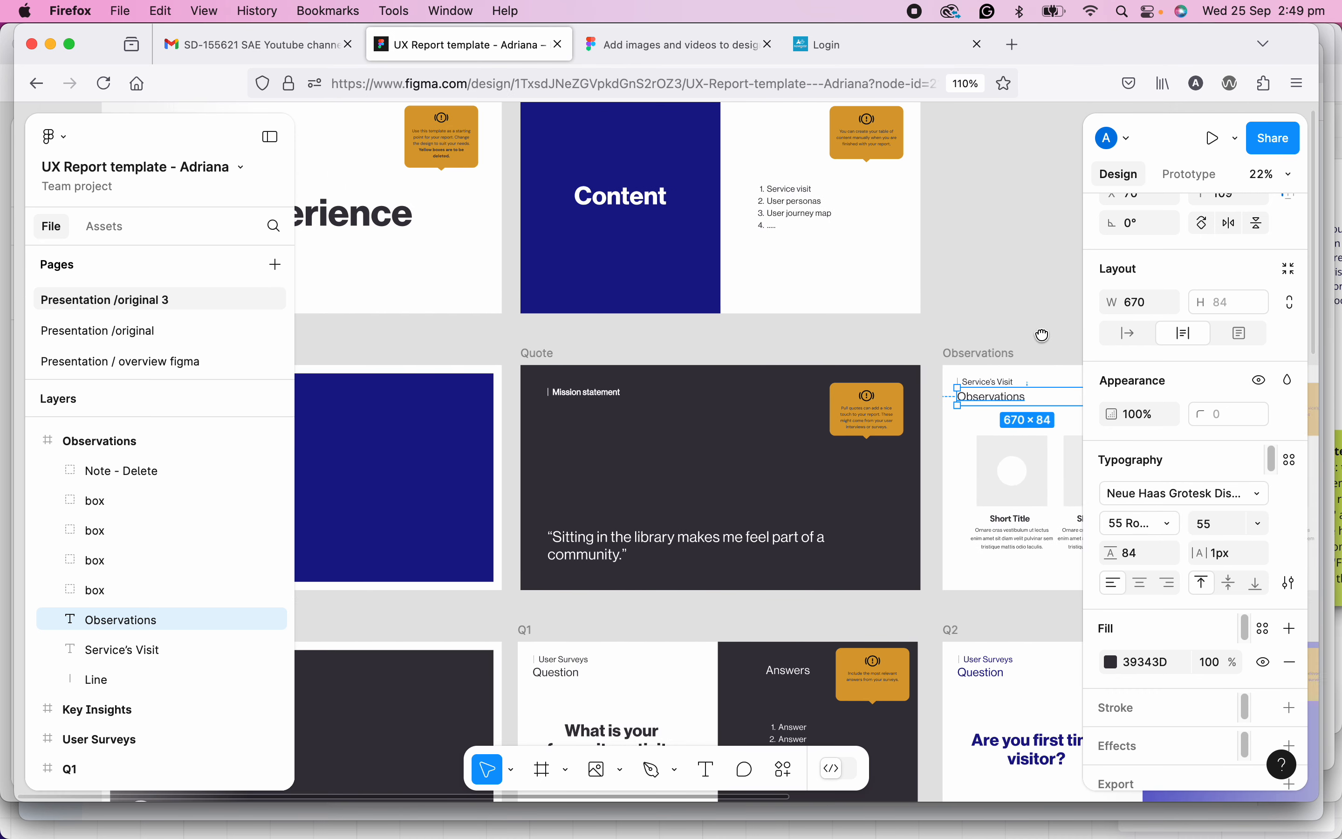
{"action": "left_click", "coordinate": [788, 262]}
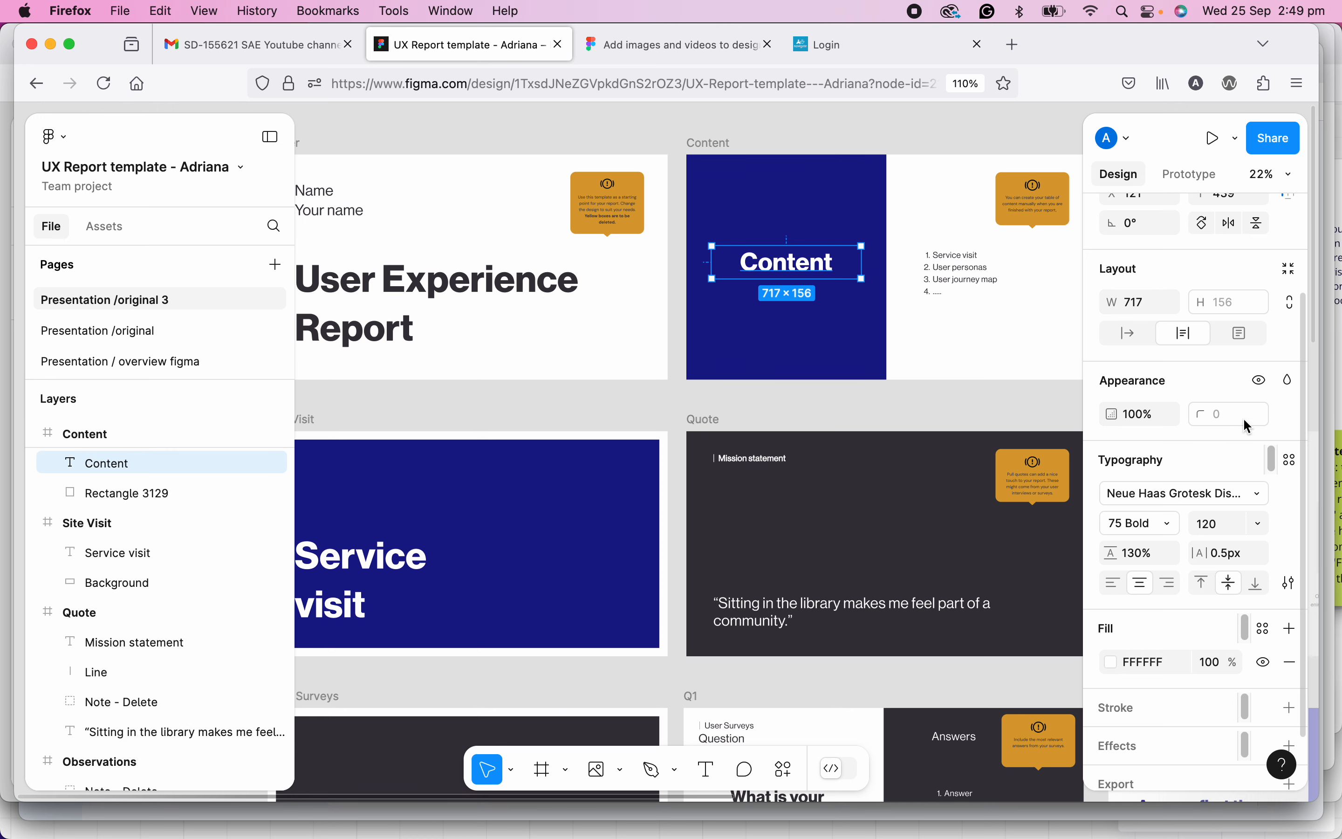
{"action": "scroll", "coordinate": [1292, 444], "scroll_direction": "down", "scroll_amount": 1}
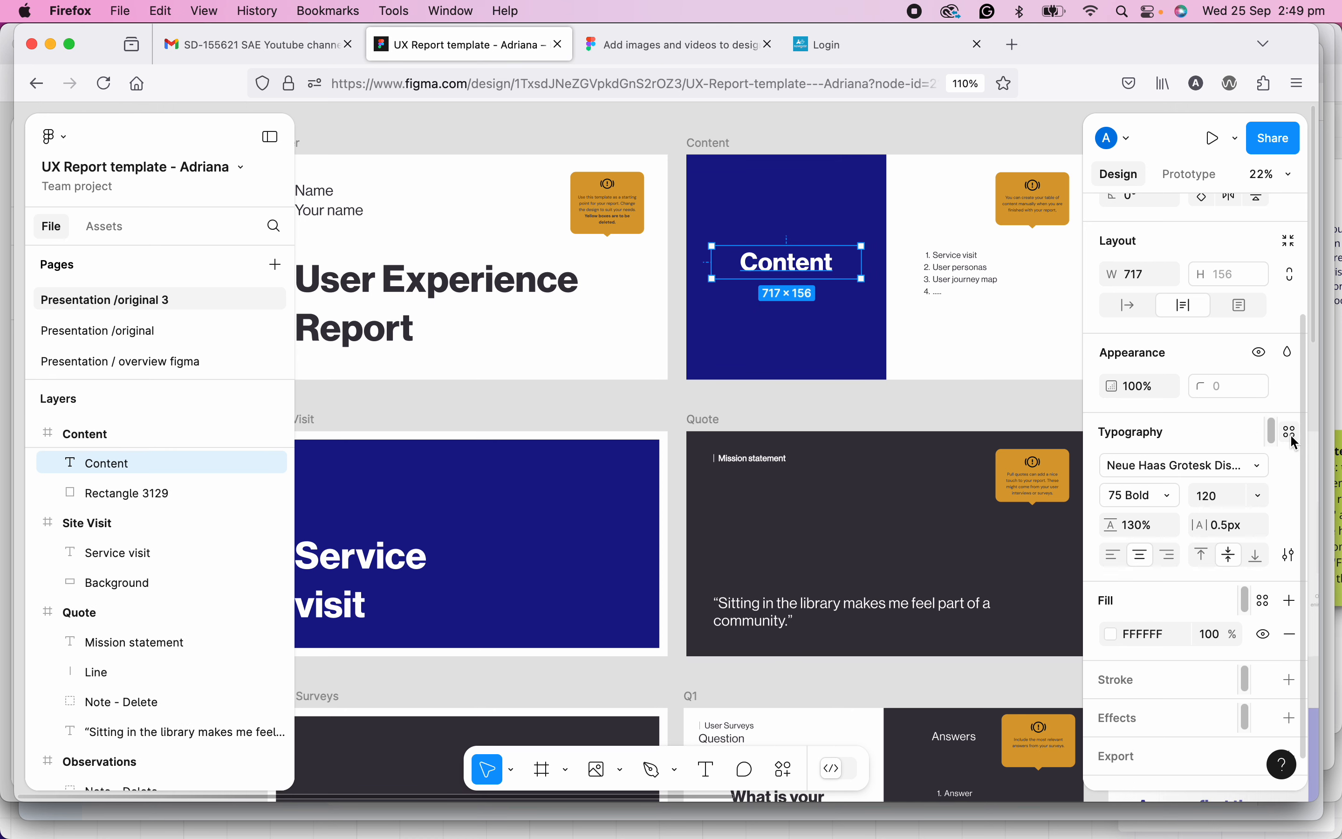
{"action": "left_click", "coordinate": [1292, 433]}
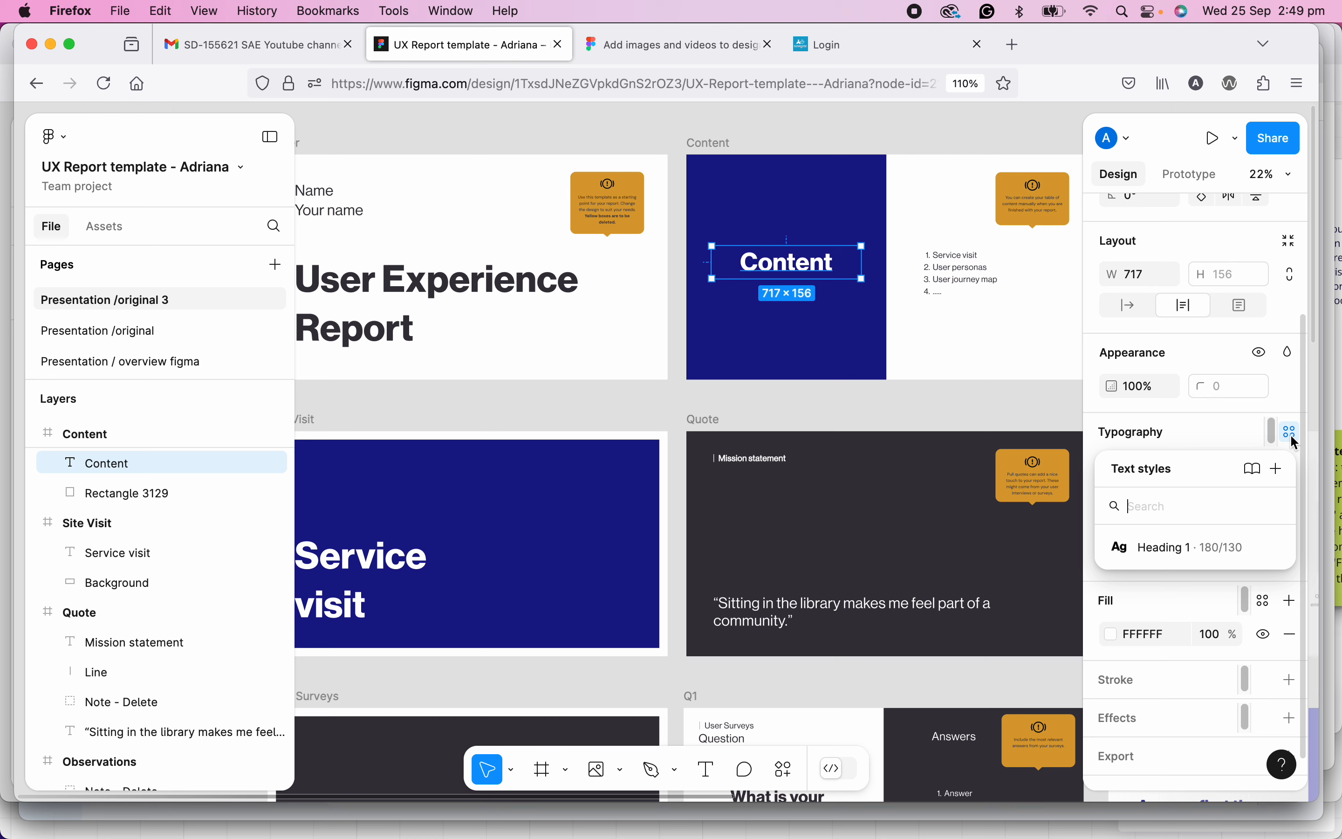
{"action": "left_click", "coordinate": [1281, 470]}
{"action": "type", "text": "Heading 2"}
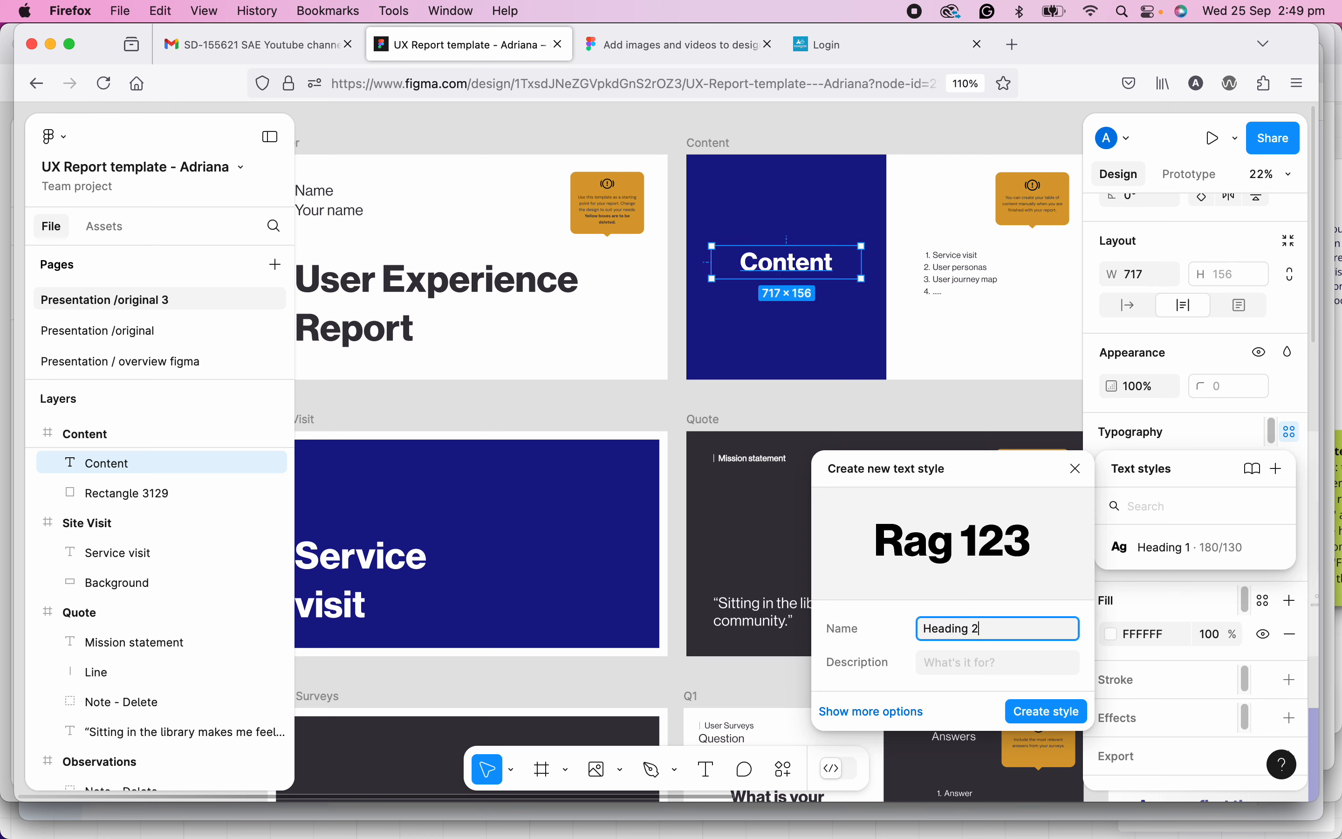
{"action": "key", "text": "Return"}
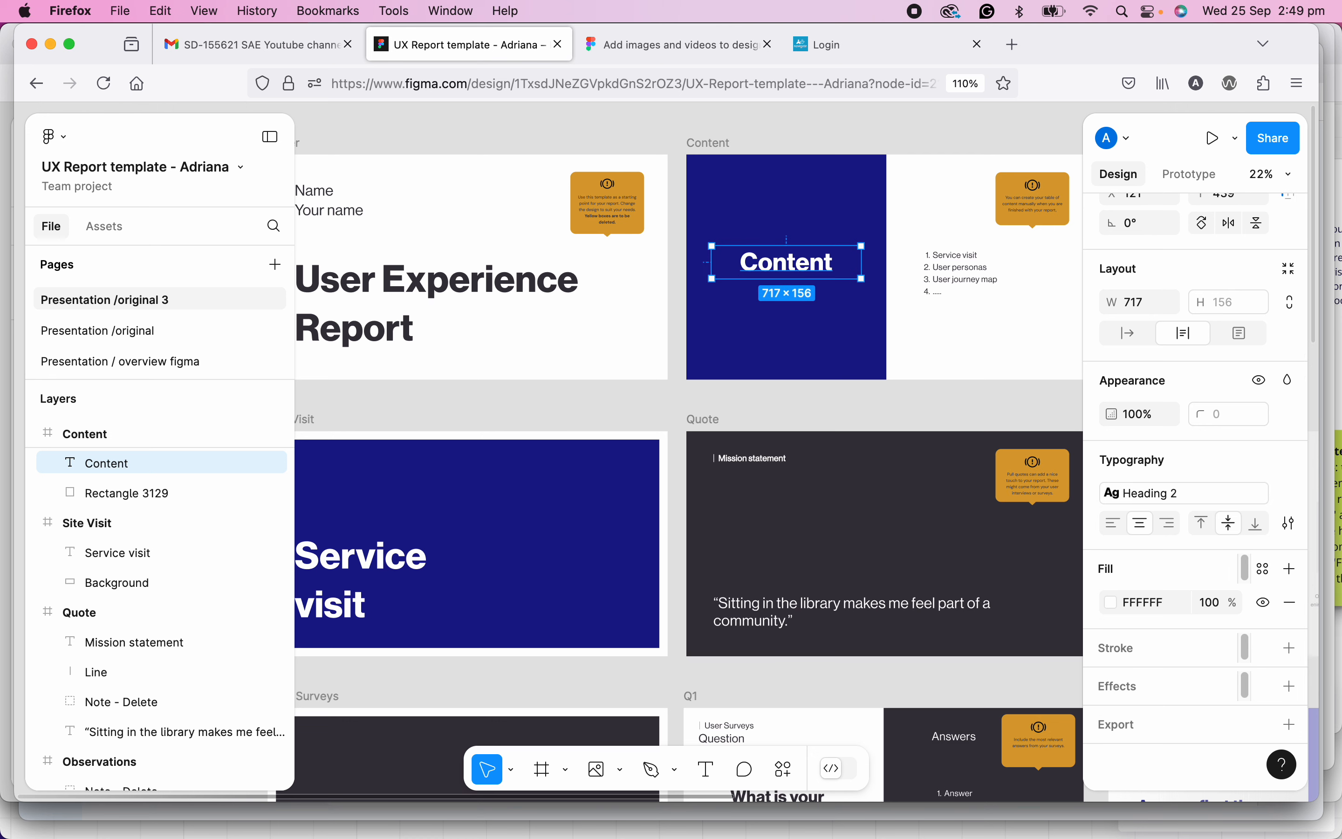
- Inspect the typography of the first box's description text on the Observations slide
{"action": "scroll", "coordinate": [924, 379], "scroll_direction": "down", "scroll_amount": 5}
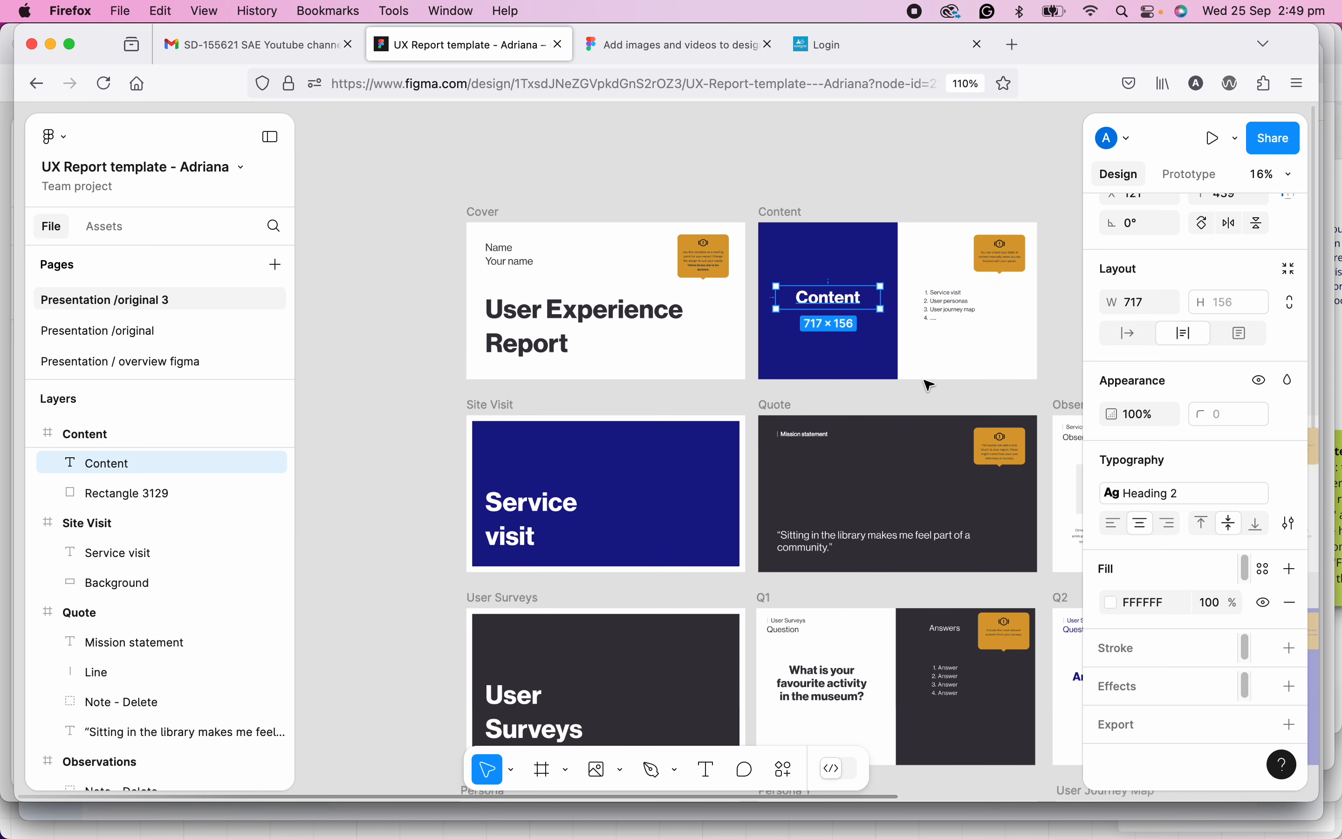
{"action": "left_click_drag", "start_coordinate": [843, 451], "coordinate": [731, 381]}
{"action": "left_click_drag", "start_coordinate": [846, 465], "coordinate": [831, 404]}
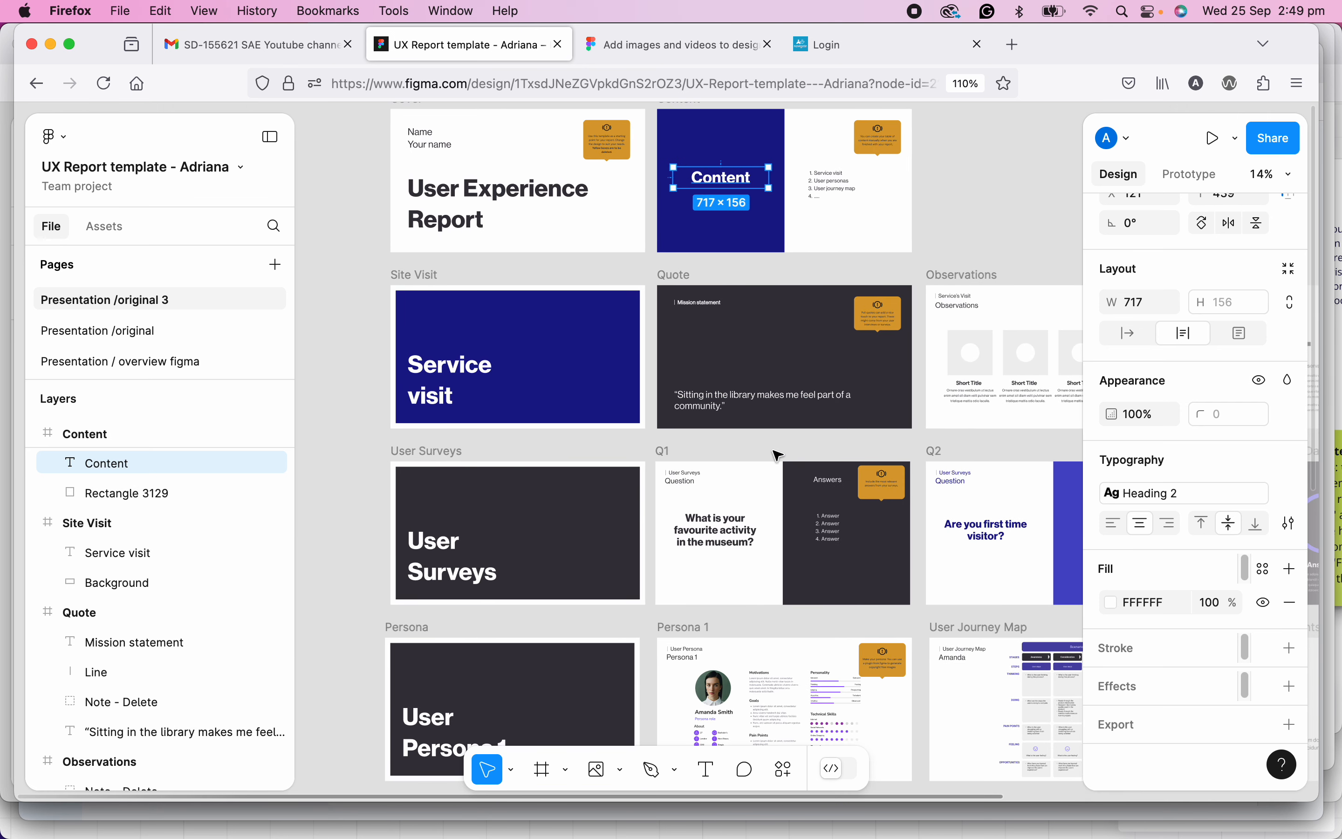
{"action": "scroll", "coordinate": [794, 485], "scroll_direction": "down", "scroll_amount": 1}
{"action": "left_click_drag", "start_coordinate": [794, 486], "coordinate": [637, 478]}
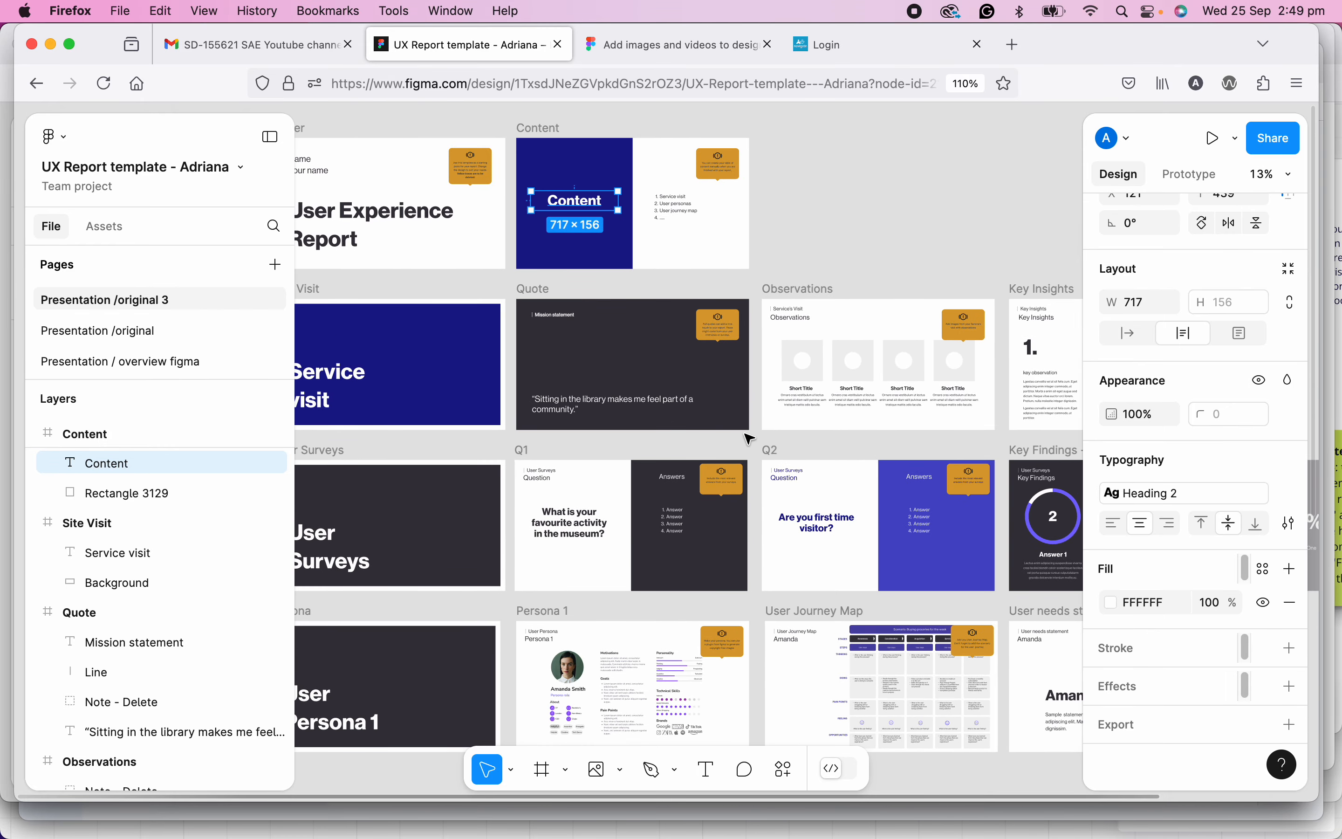
{"action": "scroll", "coordinate": [810, 402], "scroll_direction": "up", "scroll_amount": 5}
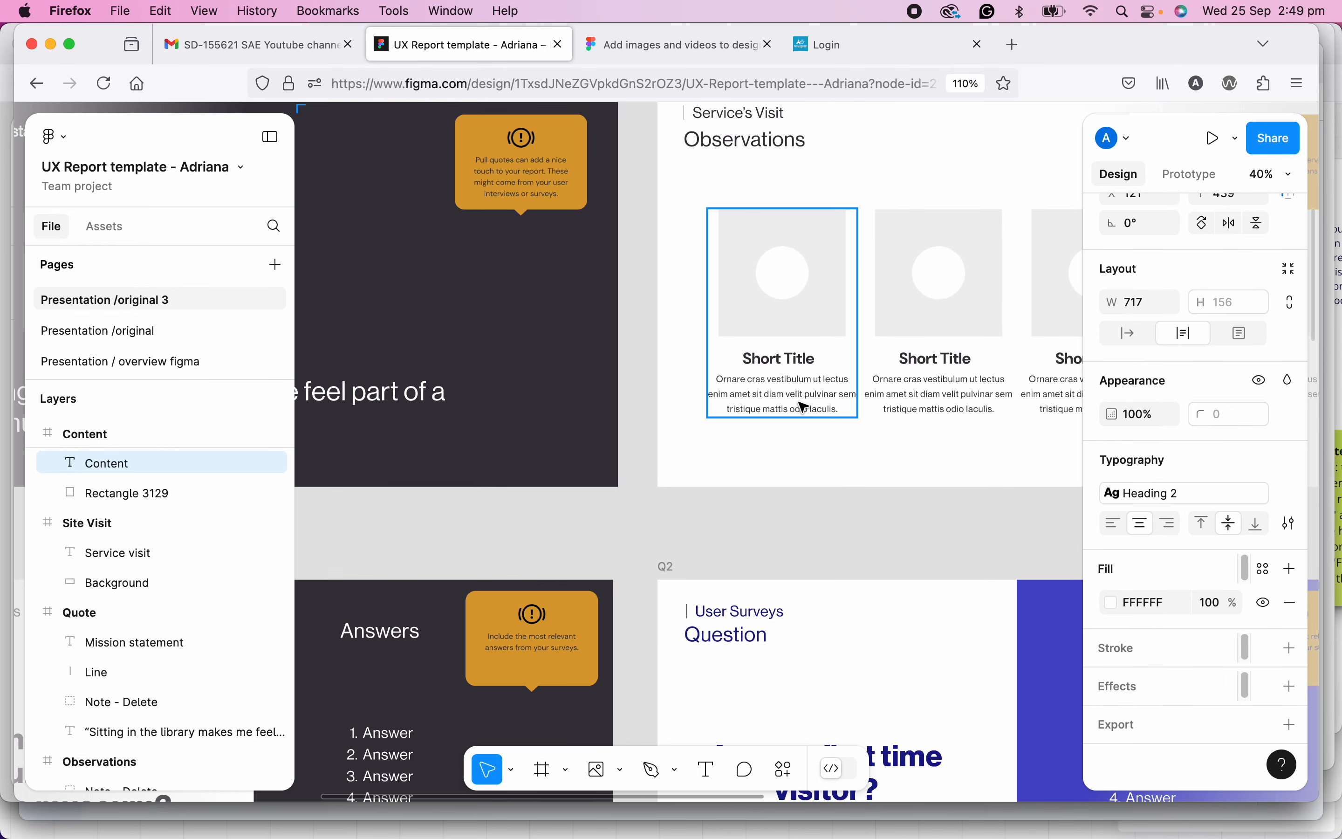
{"action": "double_click", "coordinate": [805, 408]}
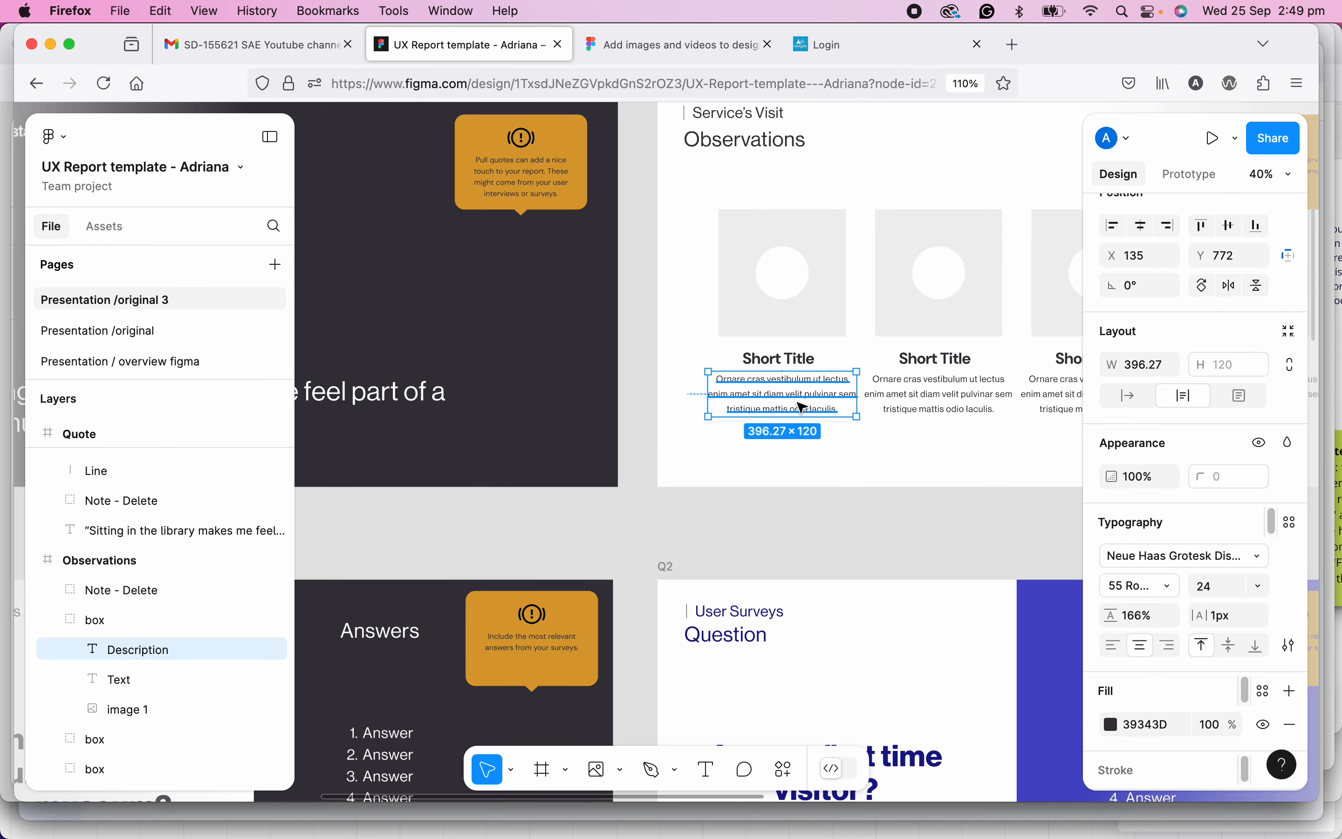
{"action": "scroll", "coordinate": [805, 408], "scroll_direction": "down", "scroll_amount": 6}
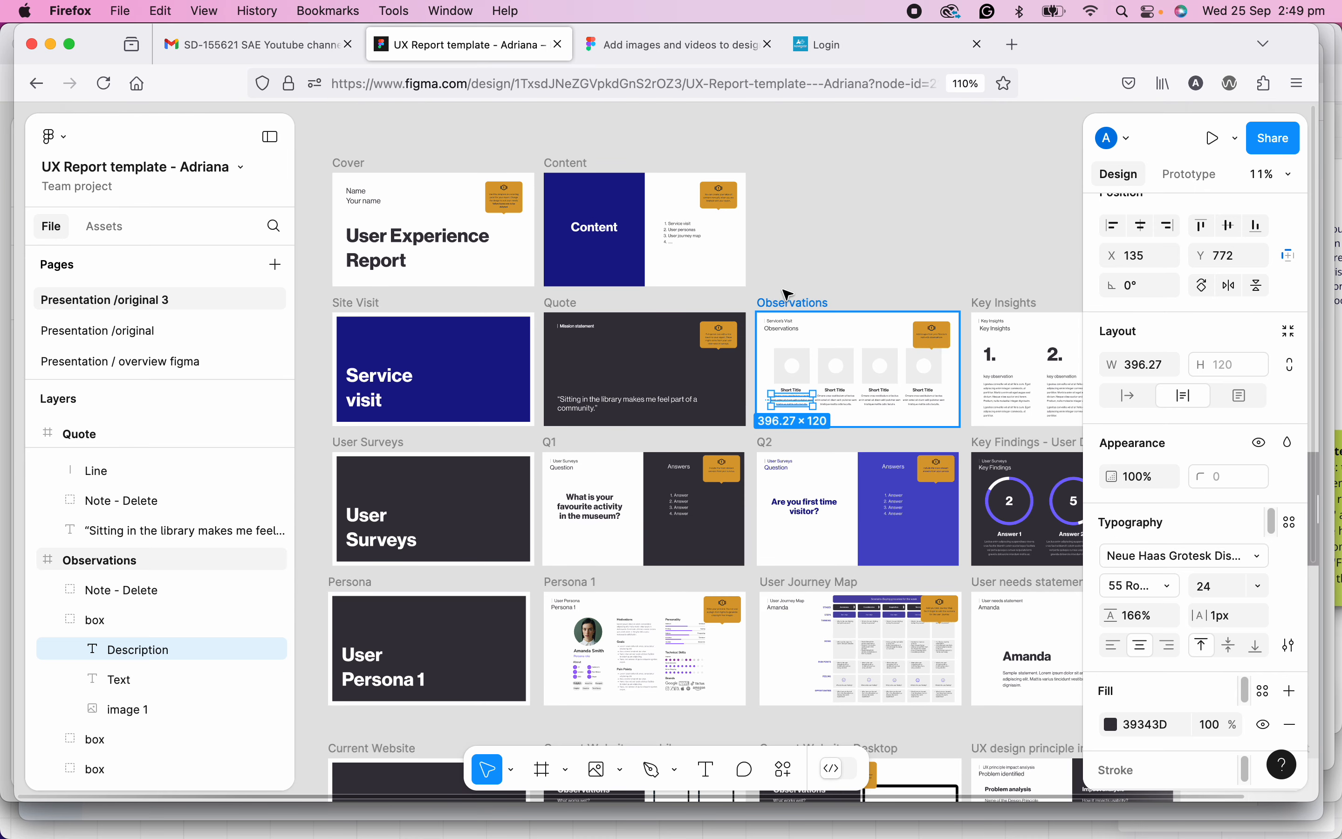
- Review the font, weight, size and line height properties of the Heading 1 text style
{"action": "left_click", "coordinate": [831, 250]}
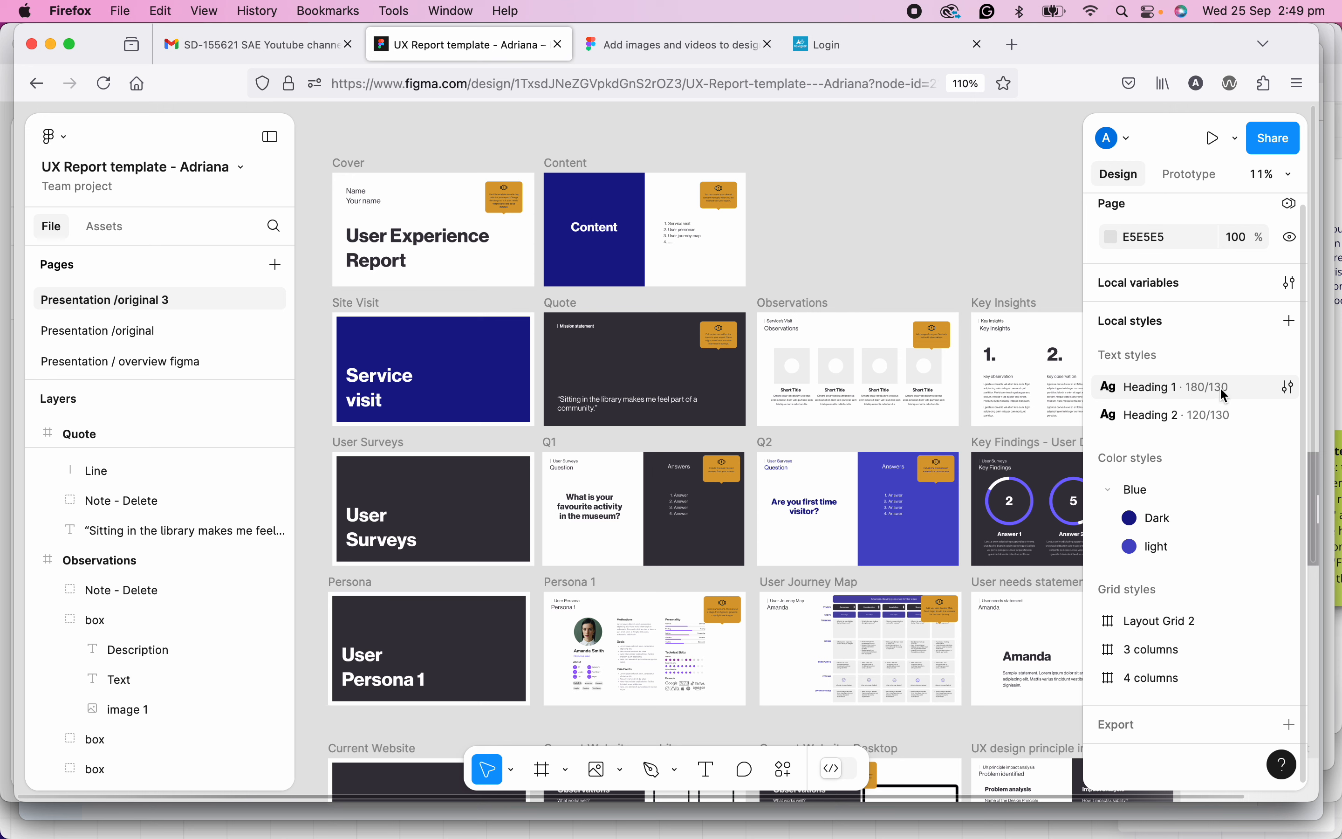
{"action": "left_click", "coordinate": [1291, 388]}
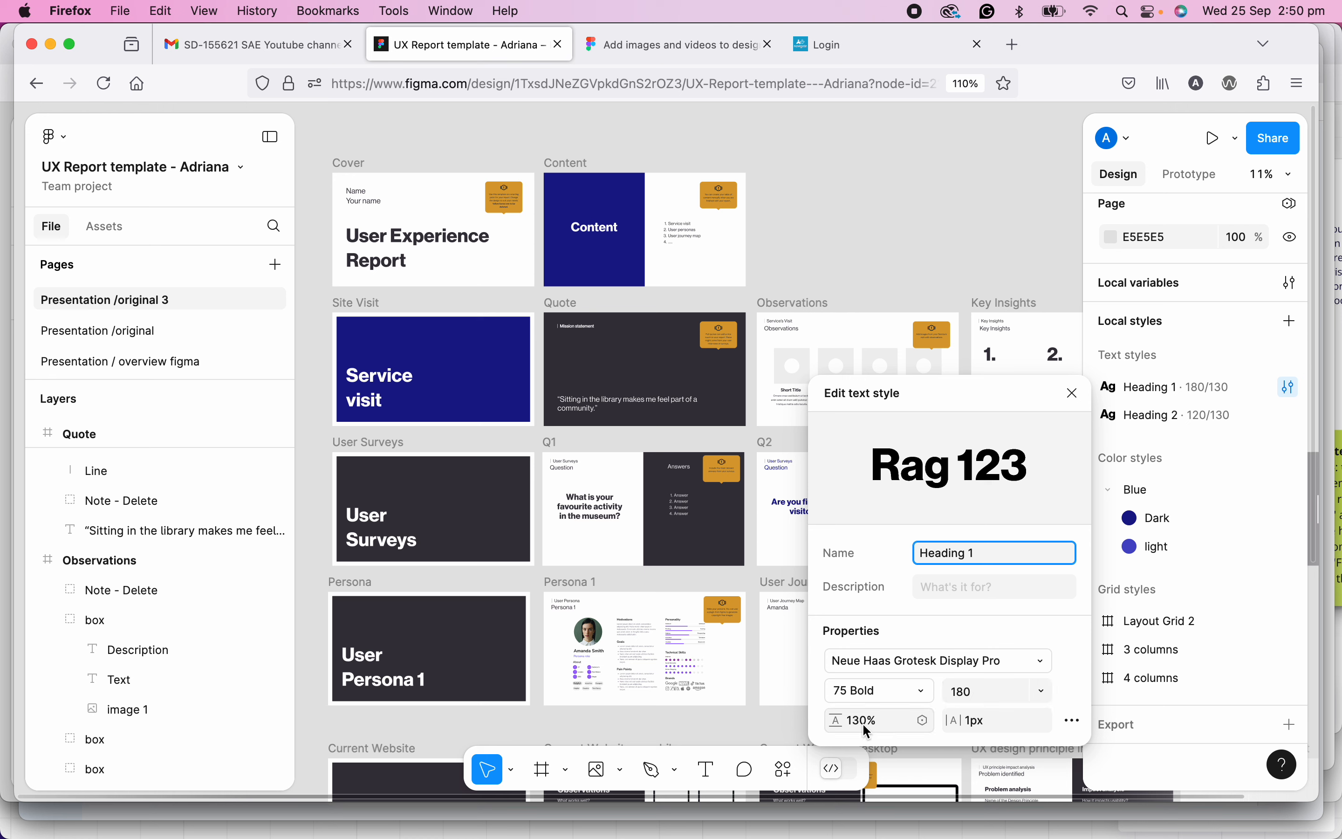
{"action": "left_click", "coordinate": [1073, 394]}
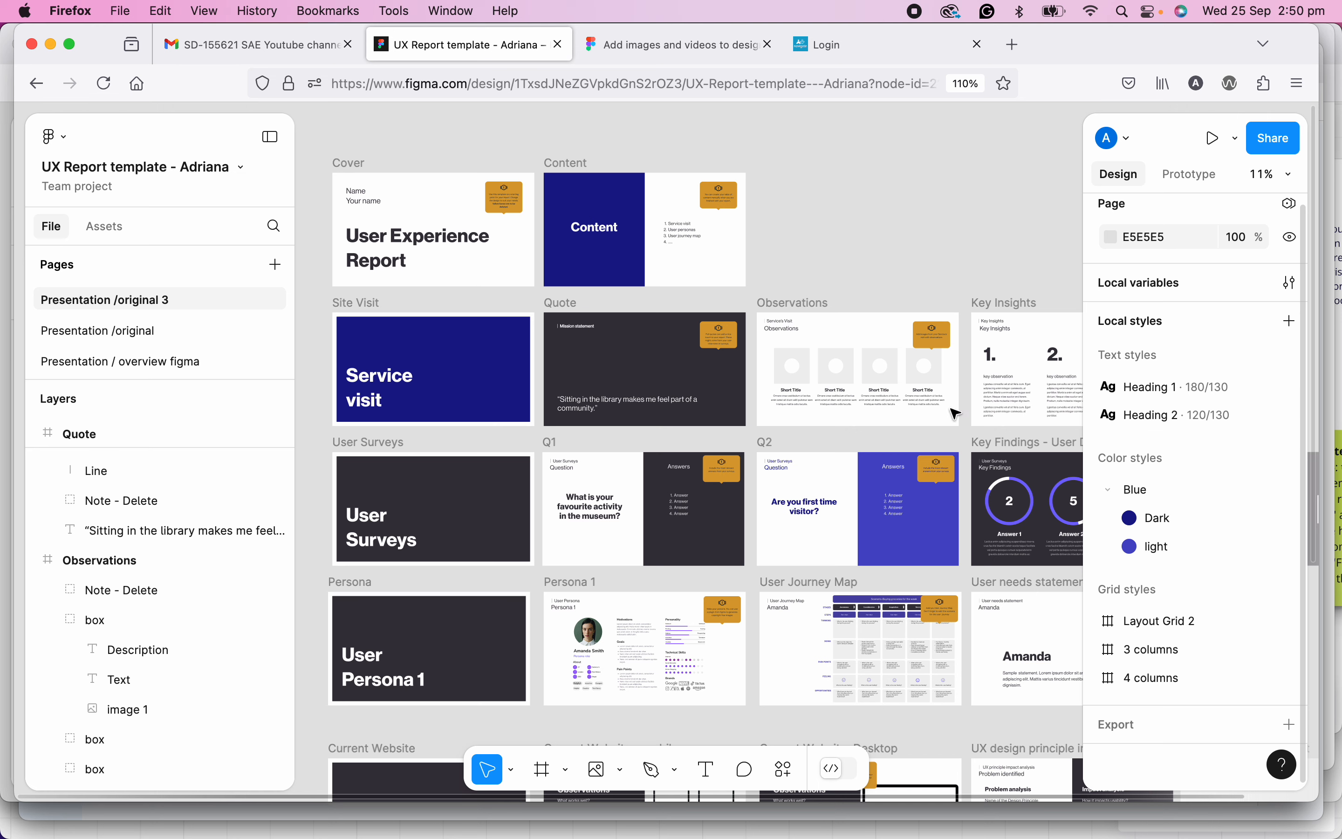
- Detach the Heading 1 text style from the "Service visit" title on the Site Visit slide and undo the detachment
{"action": "scroll", "coordinate": [879, 504], "scroll_direction": "down", "scroll_amount": 1}
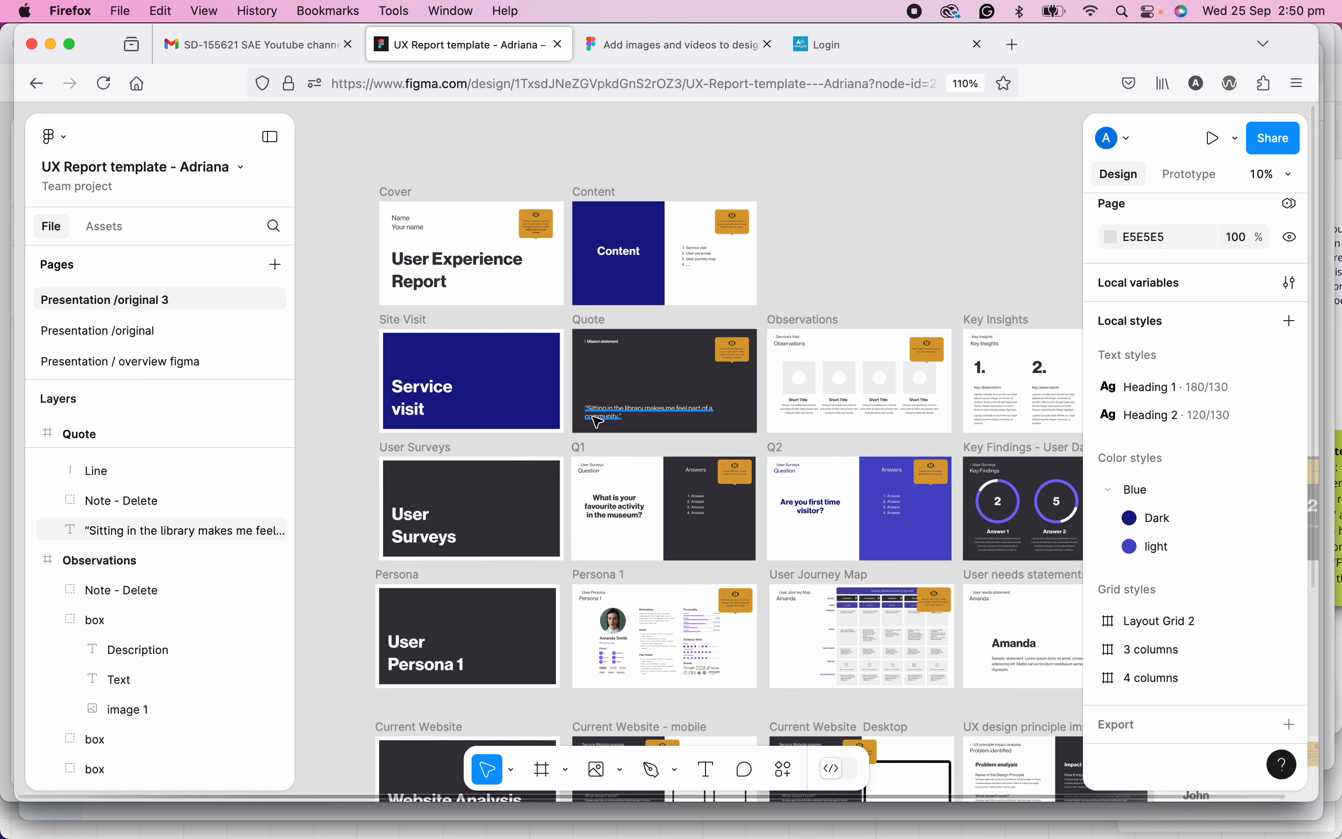
{"action": "left_click", "coordinate": [449, 395]}
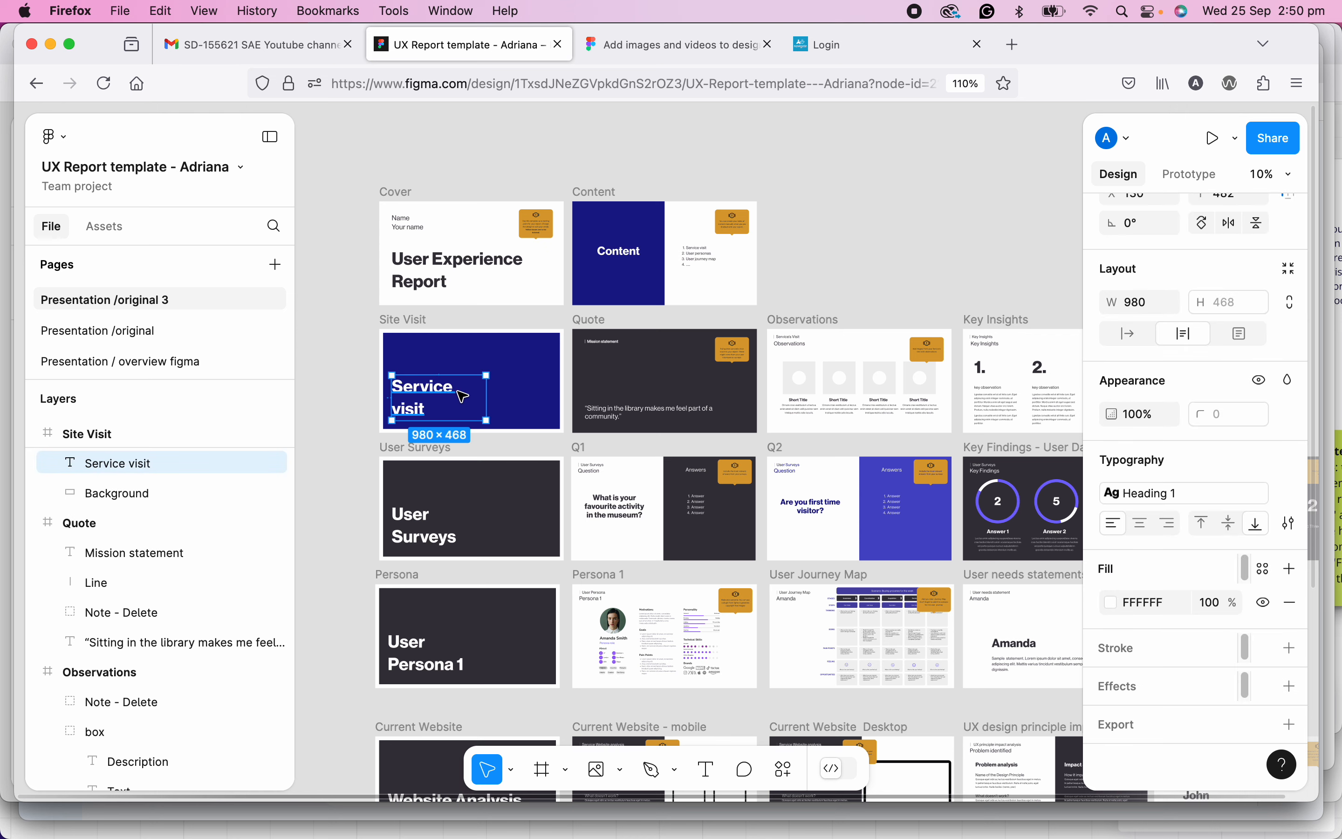
{"action": "left_click", "coordinate": [803, 295]}
{"action": "scroll", "coordinate": [841, 359], "scroll_direction": "down", "scroll_amount": 1}
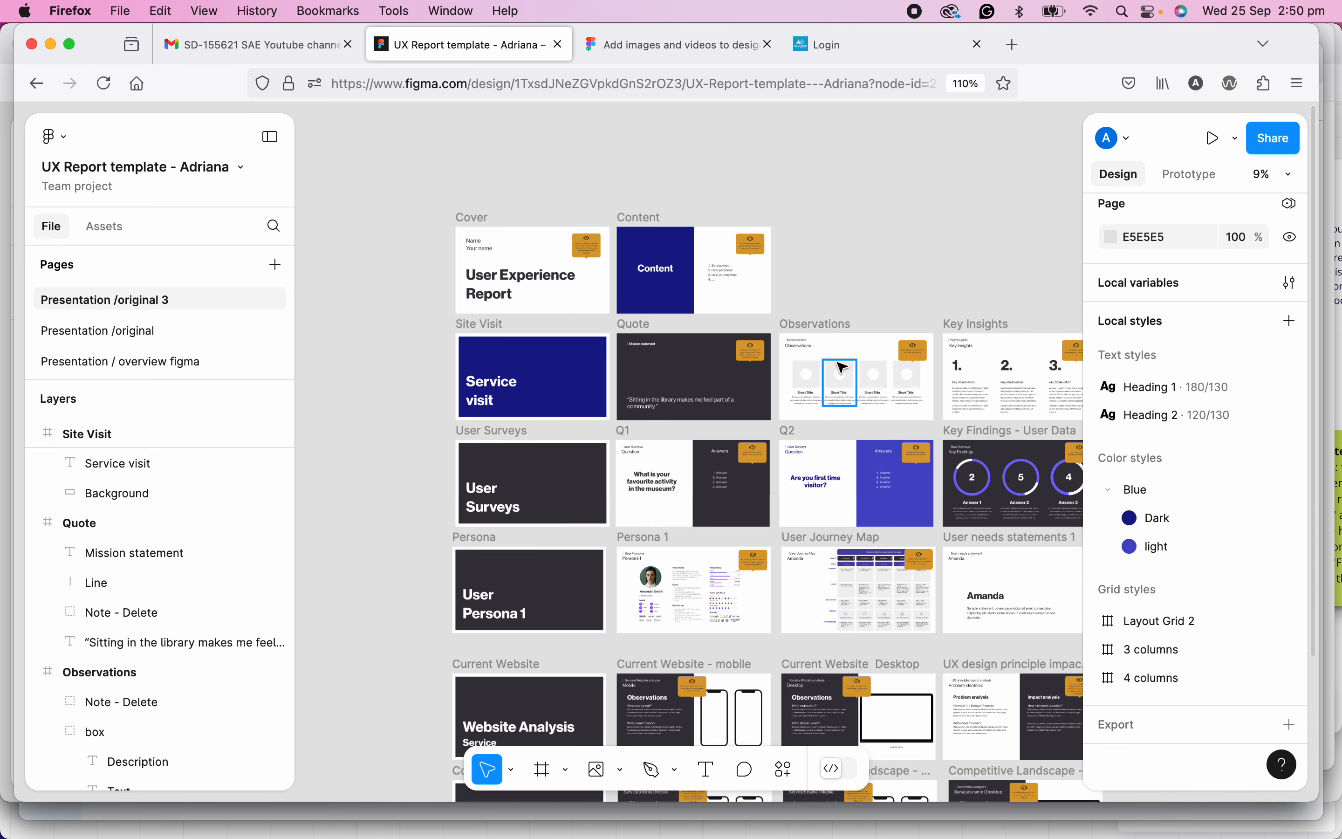
{"action": "left_click", "coordinate": [500, 391]}
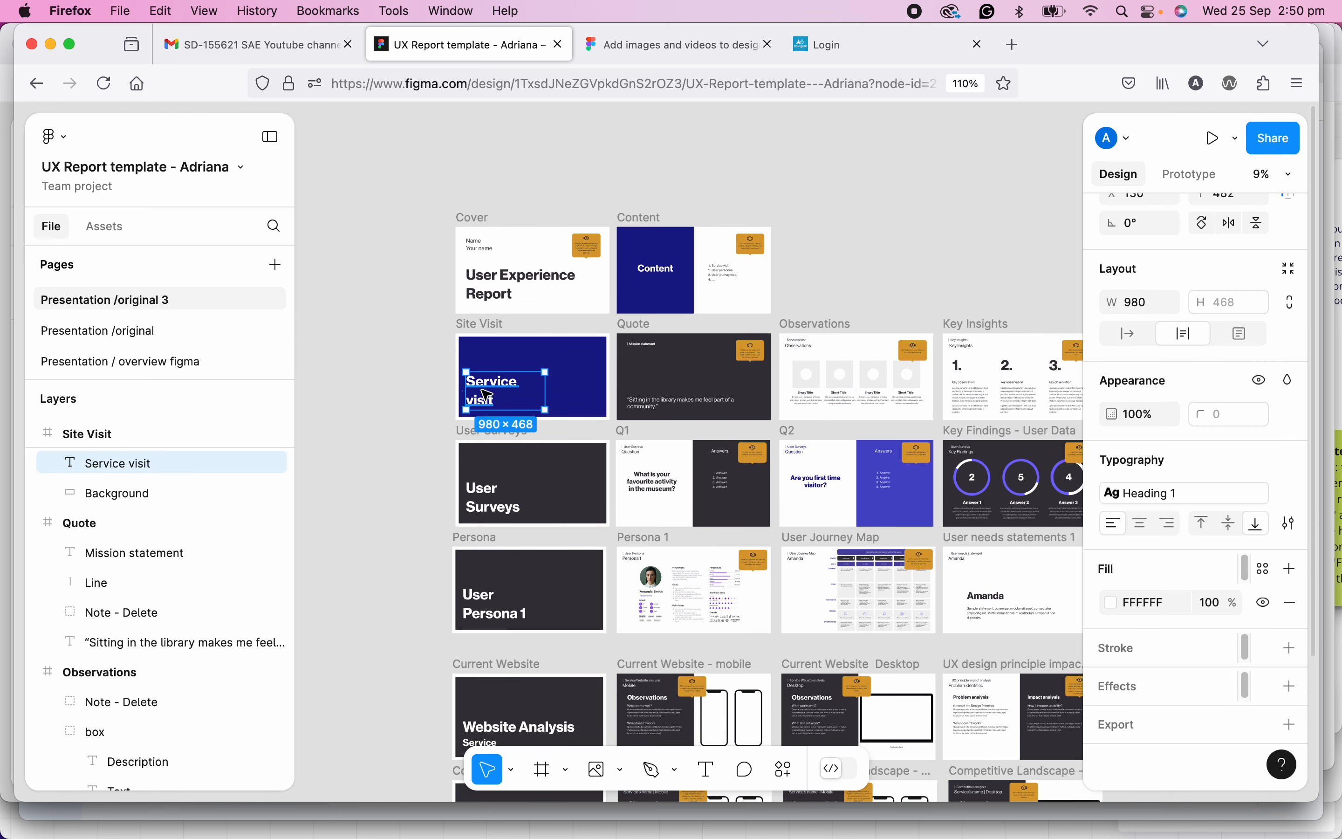
{"action": "scroll", "coordinate": [1209, 565], "scroll_direction": "up", "scroll_amount": 1}
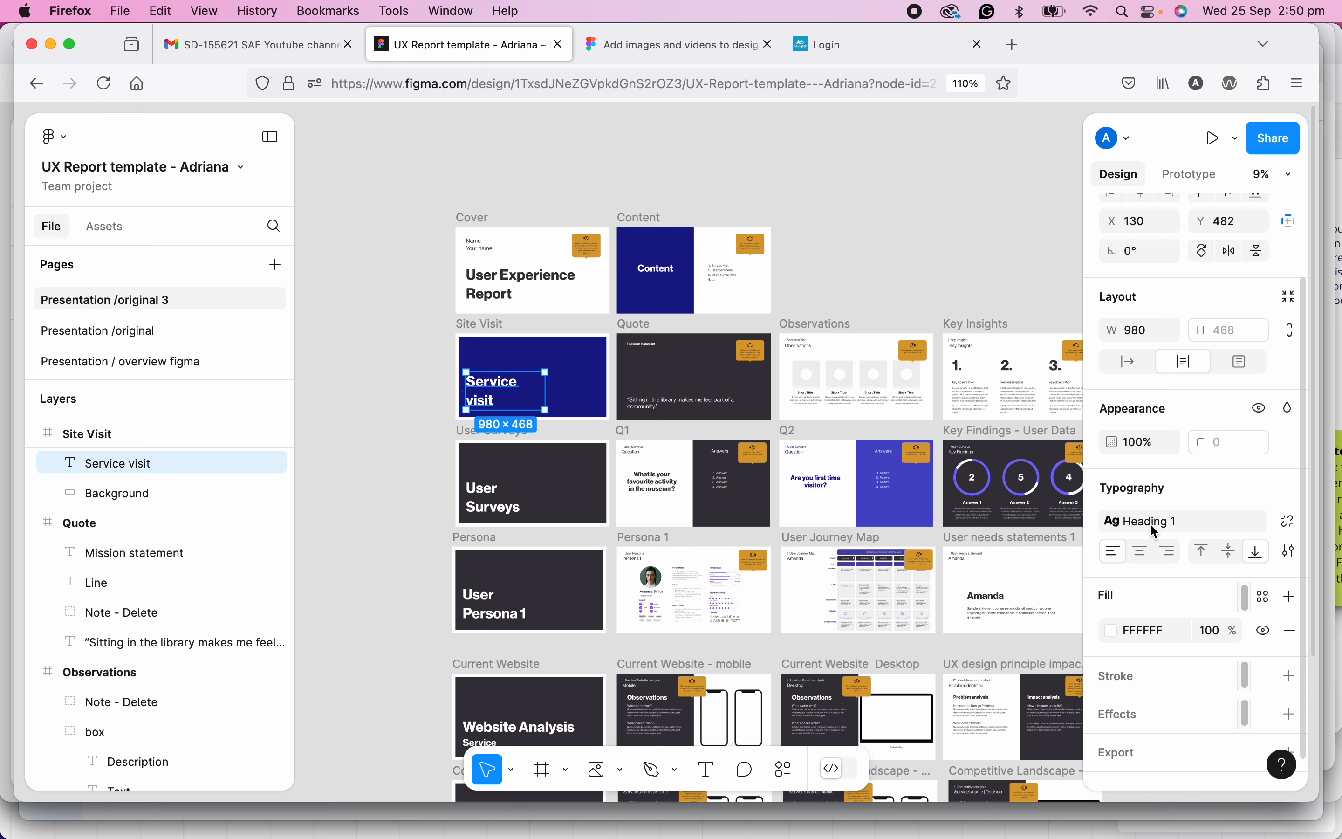
{"action": "left_click", "coordinate": [1288, 524]}
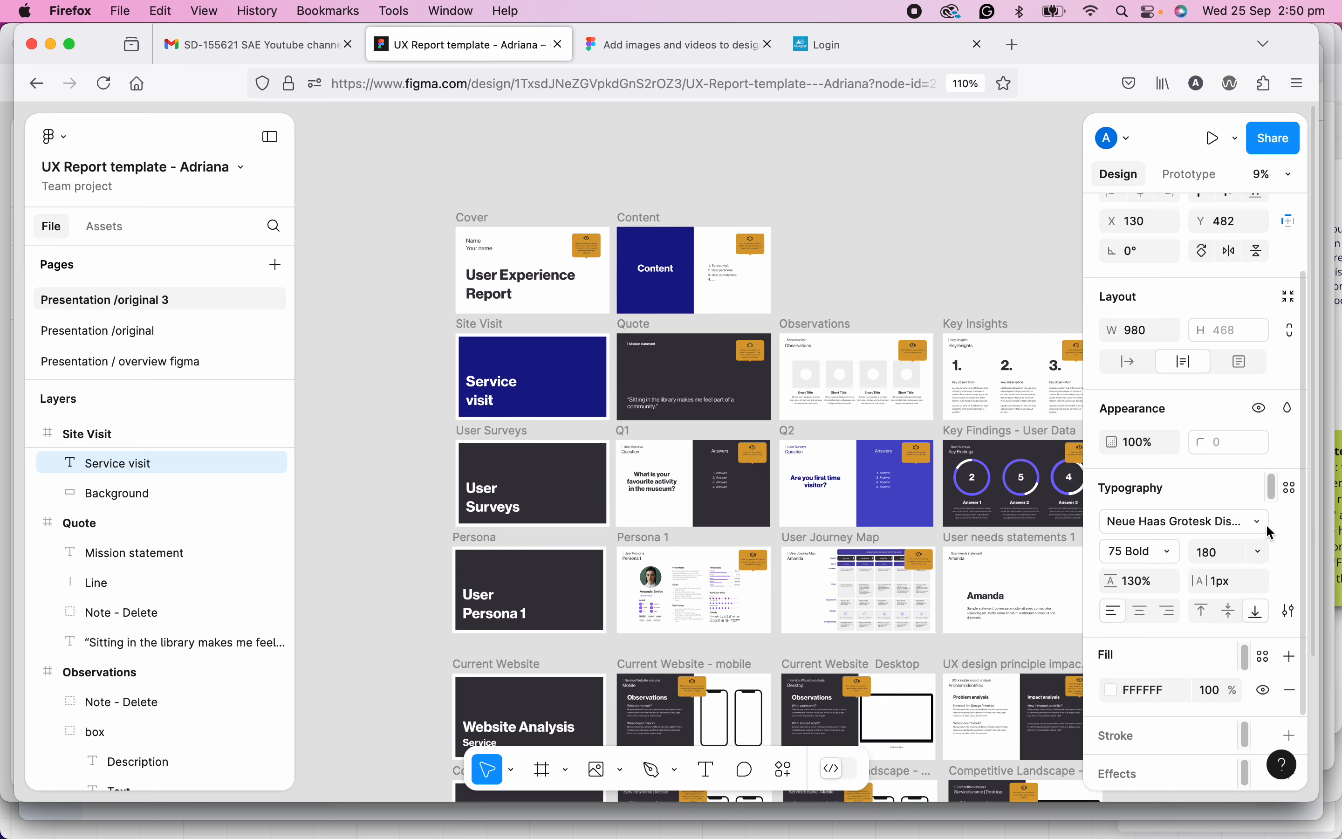
{"action": "key", "text": "super+z"}
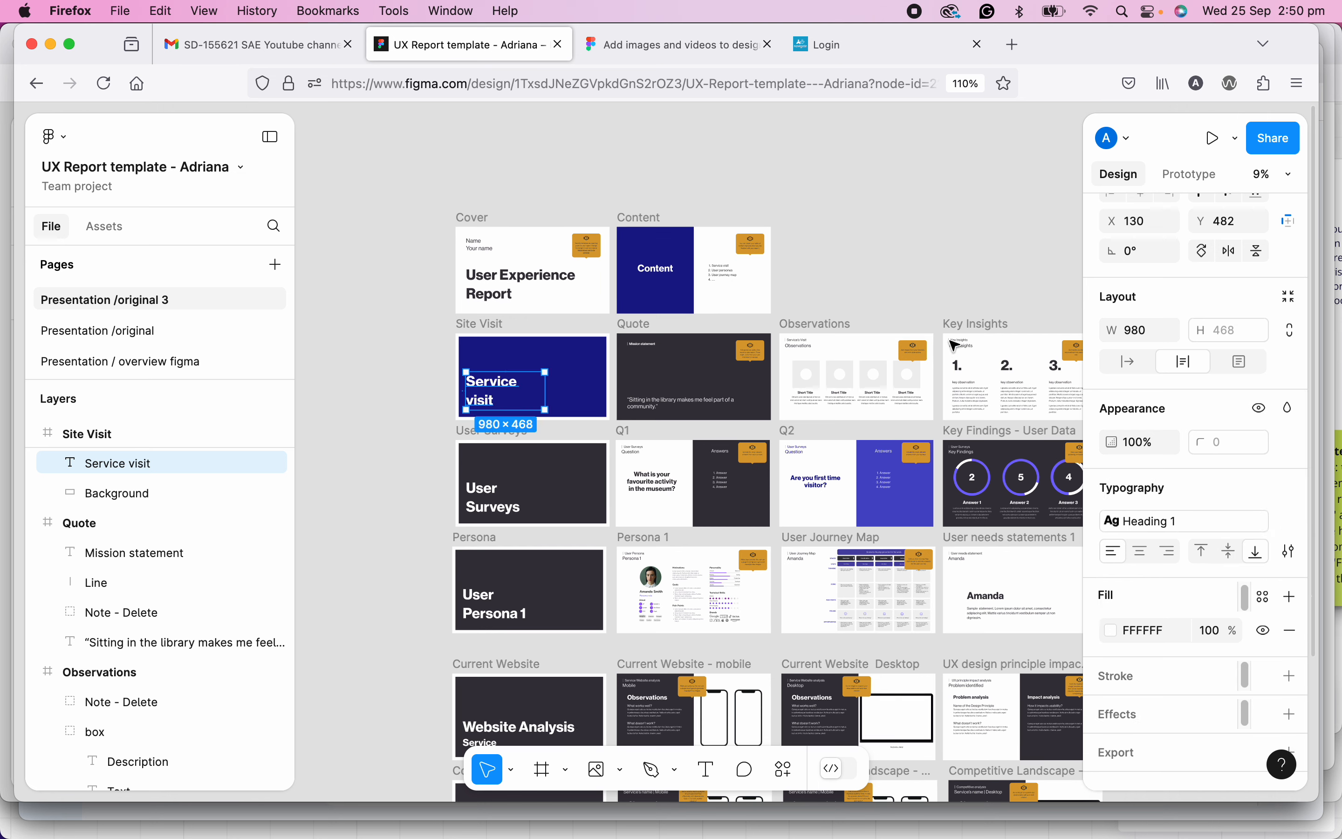
{"action": "left_click", "coordinate": [887, 218]}
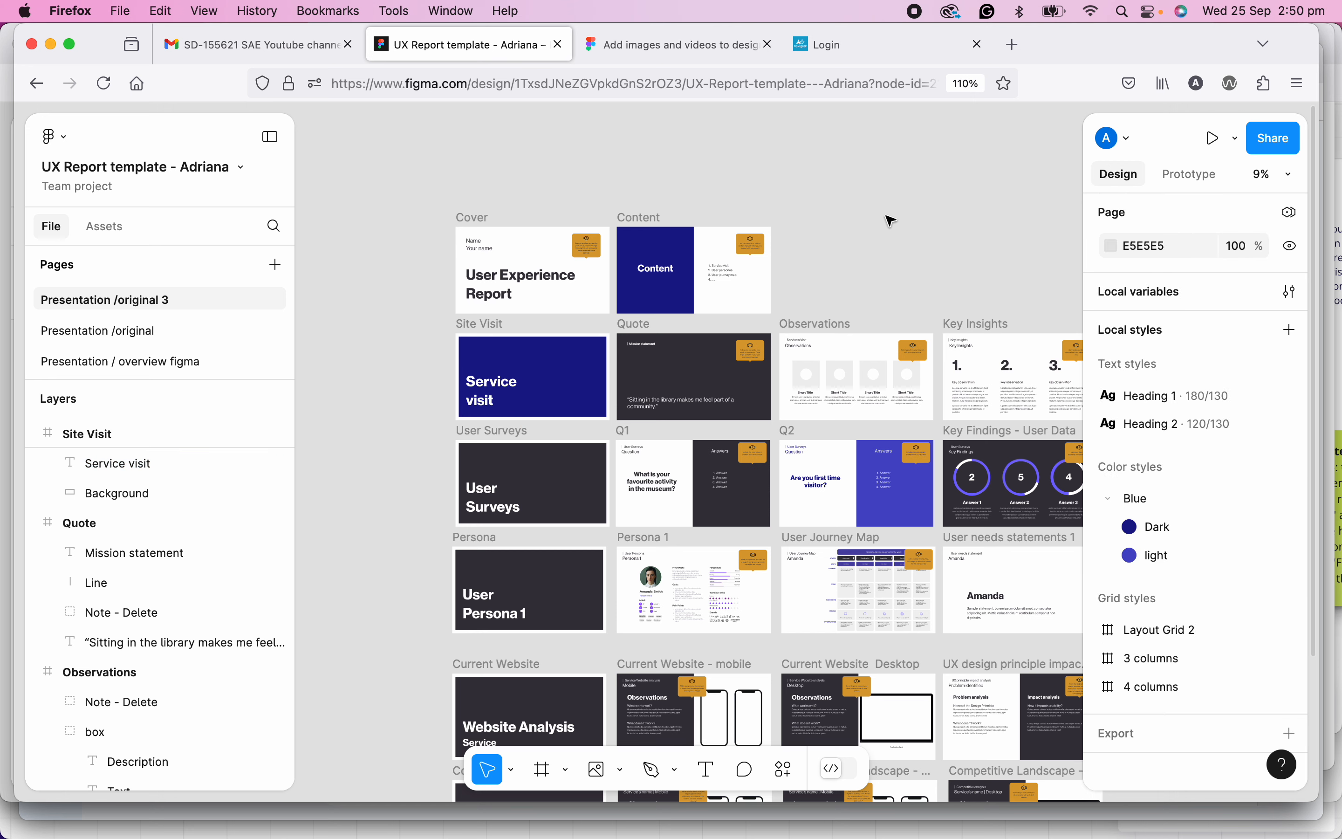
- View the available options for the Heading 2 text style without choosing any
{"action": "right_click", "coordinate": [1182, 422]}
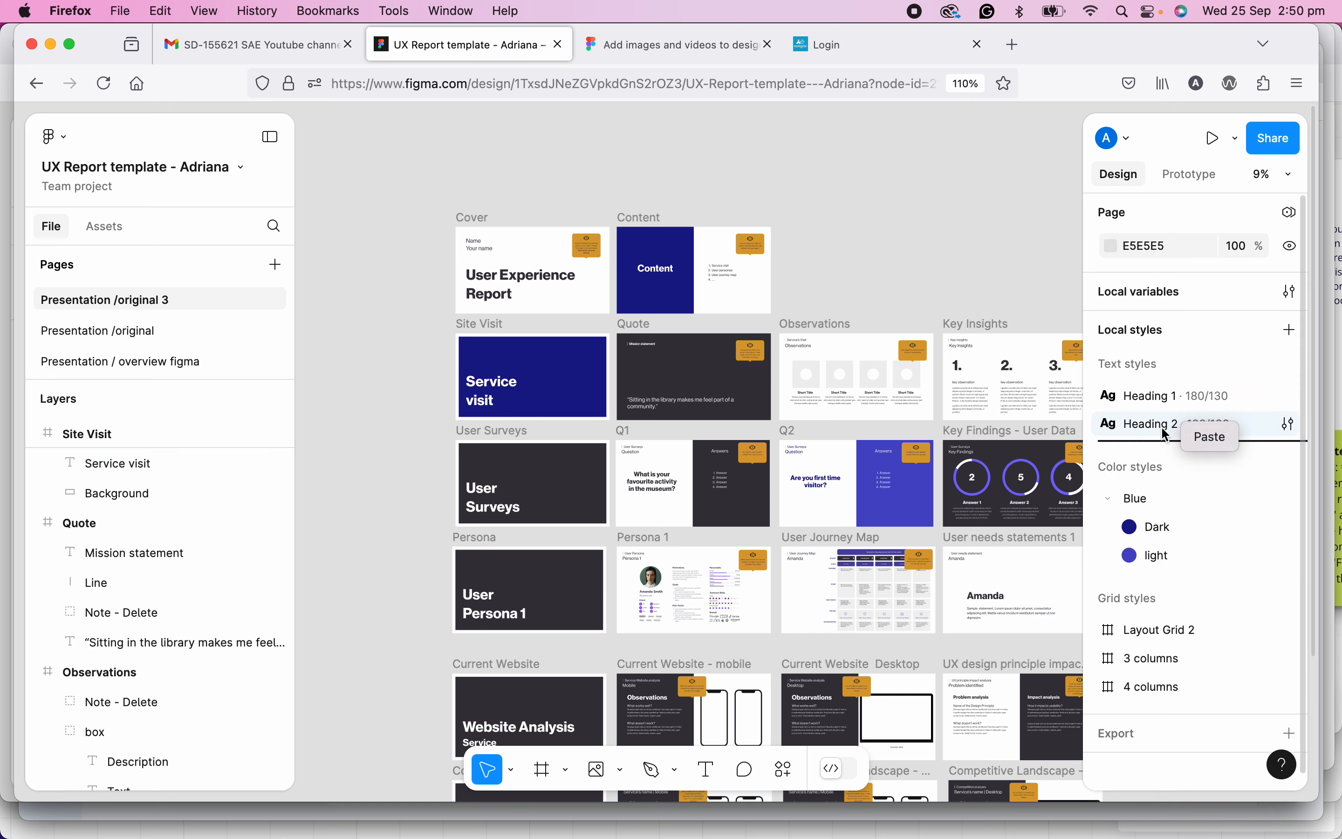
{"action": "right_click", "coordinate": [1167, 435]}
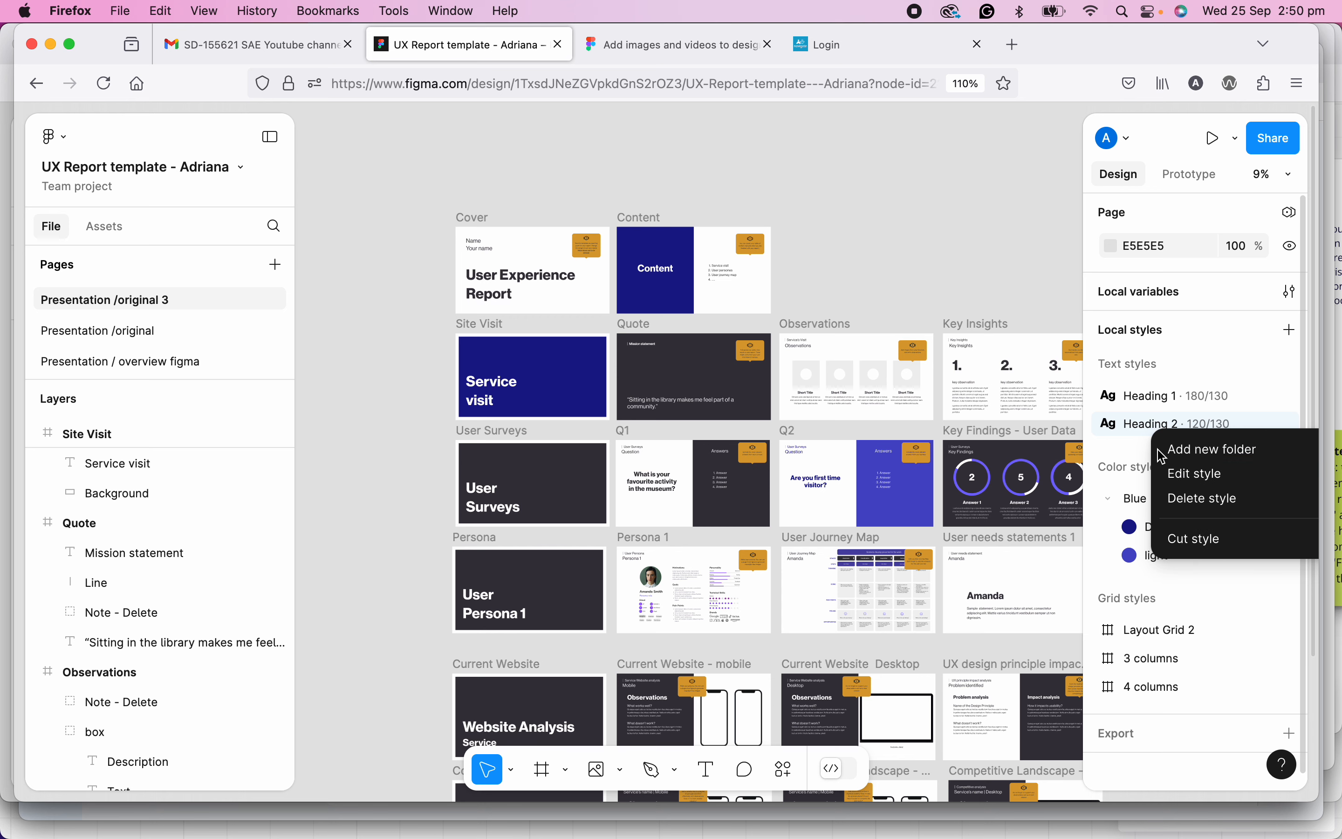
{"action": "left_click", "coordinate": [935, 280]}
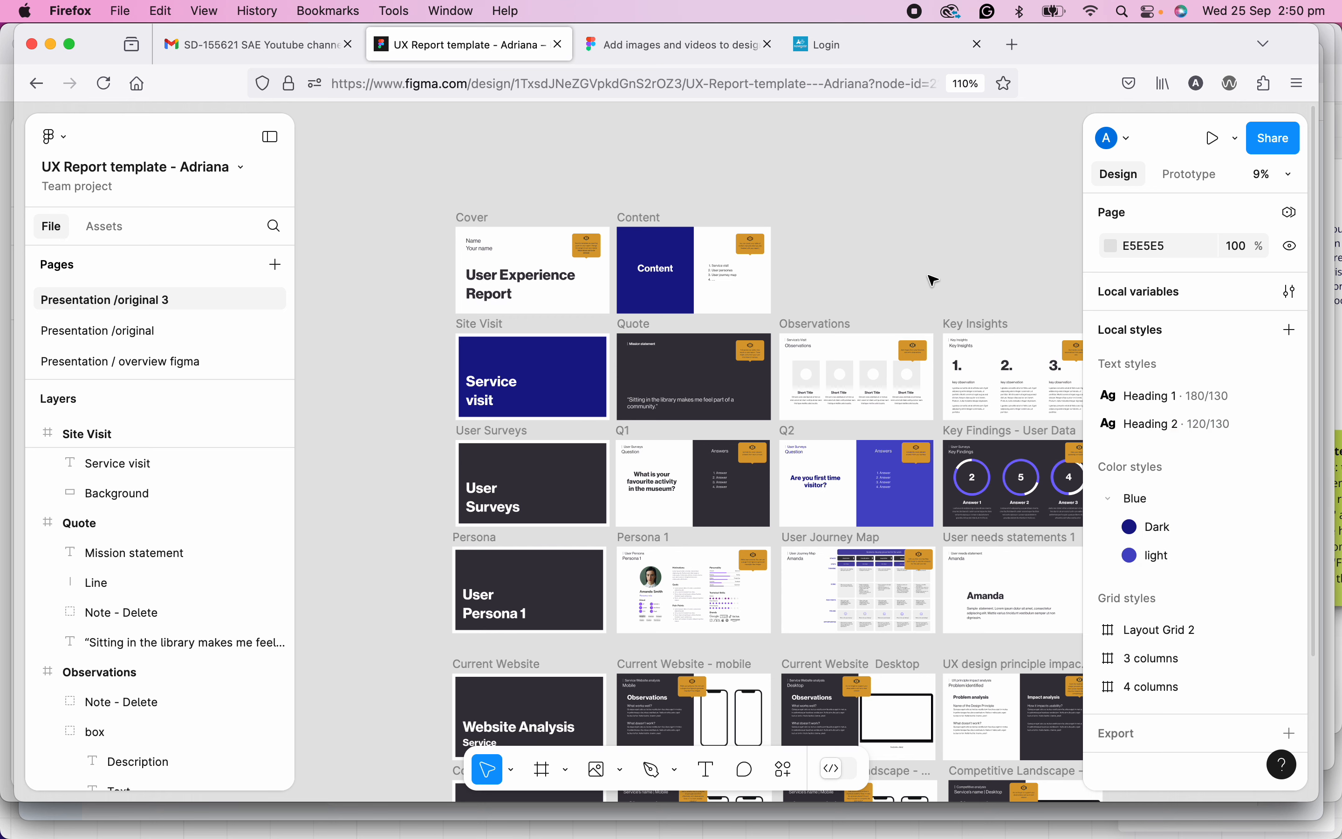
- Place the FWVMhUa_wbY-unsplash.jpg photo from Downloads over the Quote slide at about 1875 × 1104
{"action": "scroll", "coordinate": [832, 266], "scroll_direction": "down", "scroll_amount": 2}
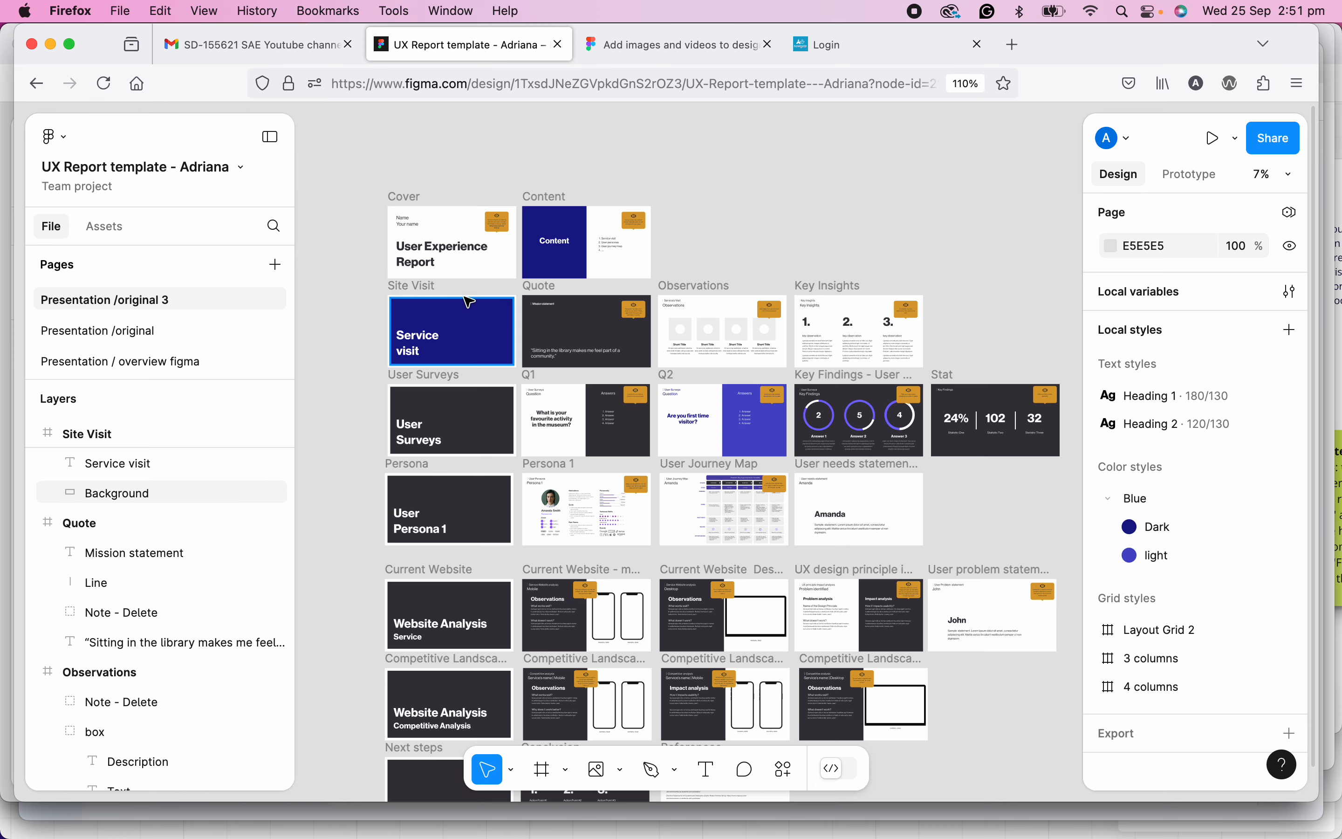
{"action": "scroll", "coordinate": [552, 314], "scroll_direction": "up", "scroll_amount": 5}
{"action": "scroll", "coordinate": [552, 314], "scroll_direction": "up", "scroll_amount": 5}
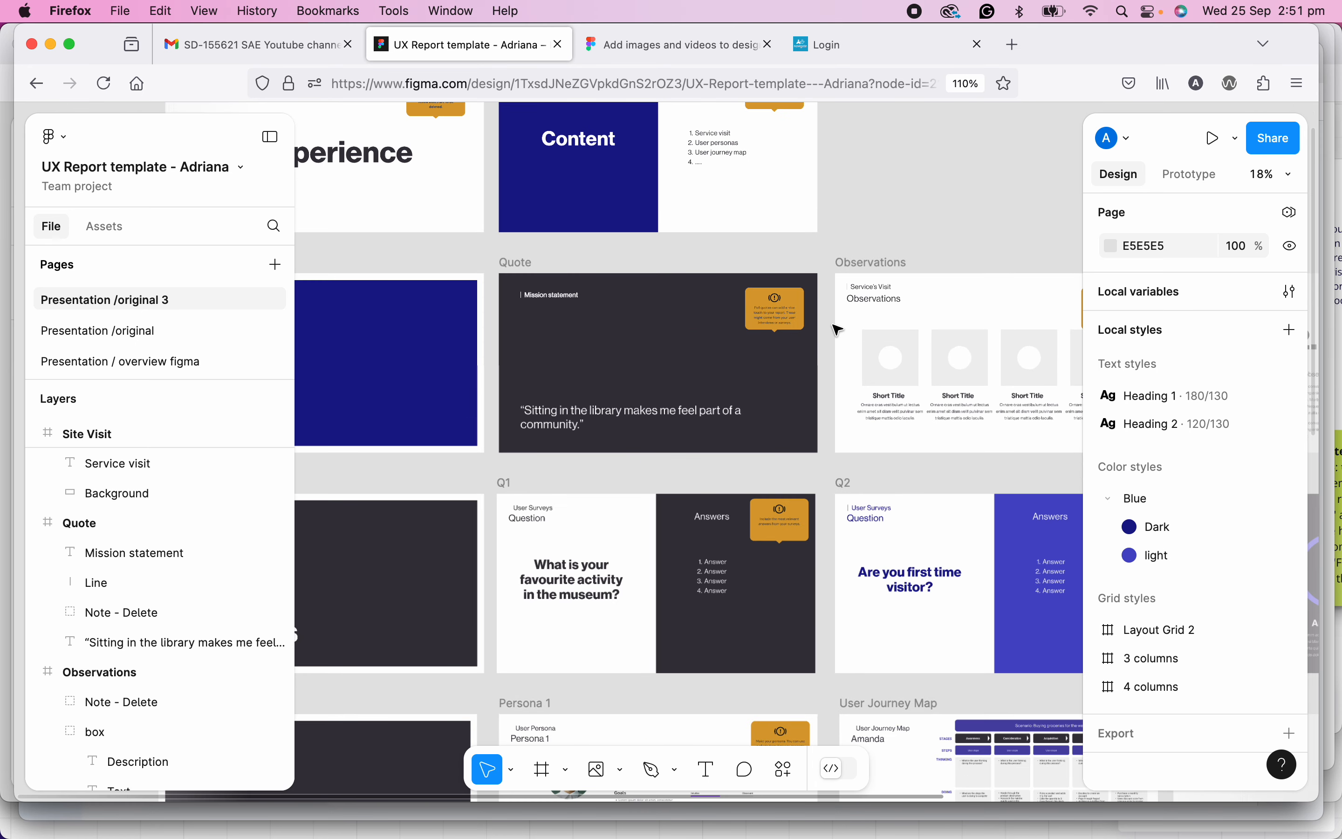
{"action": "left_click", "coordinate": [504, 259]}
{"action": "left_click", "coordinate": [503, 257]}
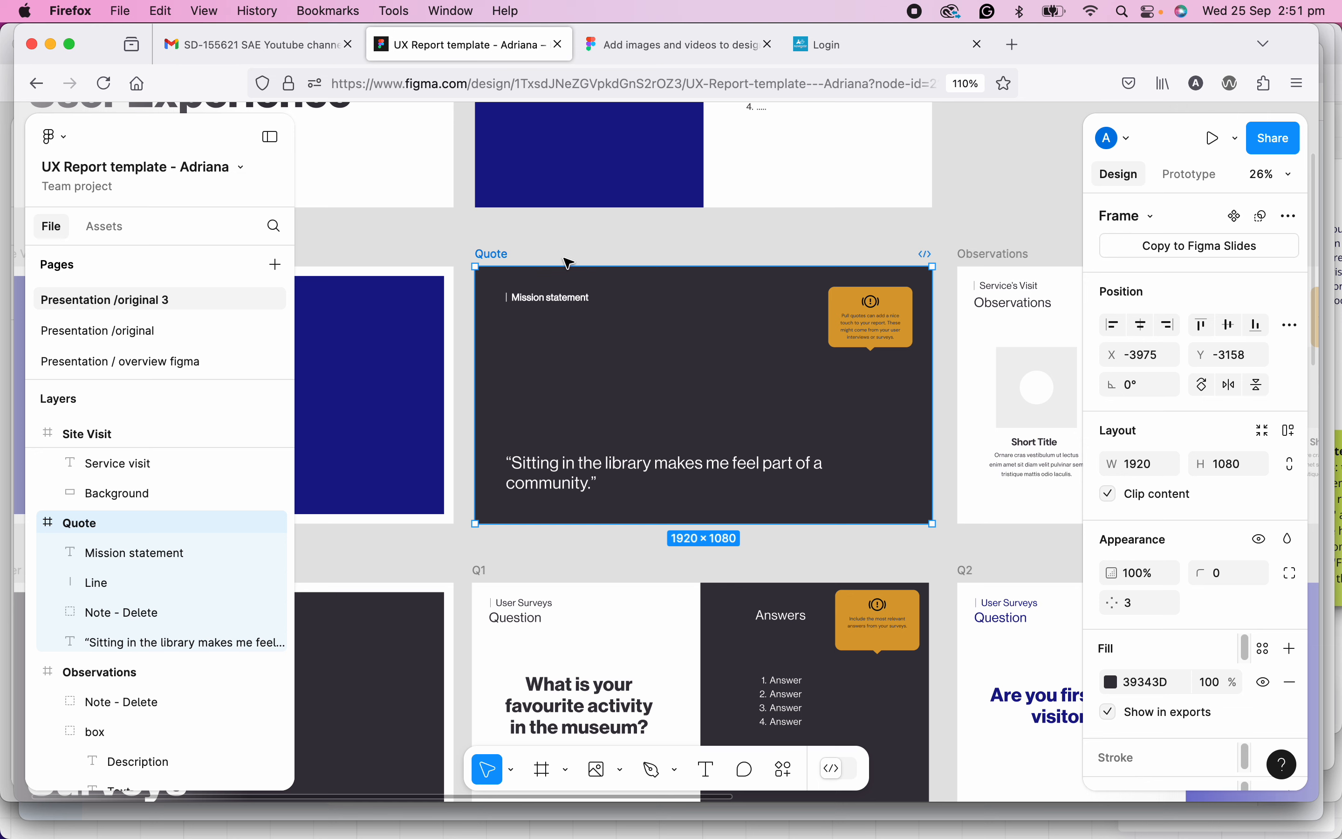
{"action": "scroll", "coordinate": [570, 262], "scroll_direction": "down", "scroll_amount": 3}
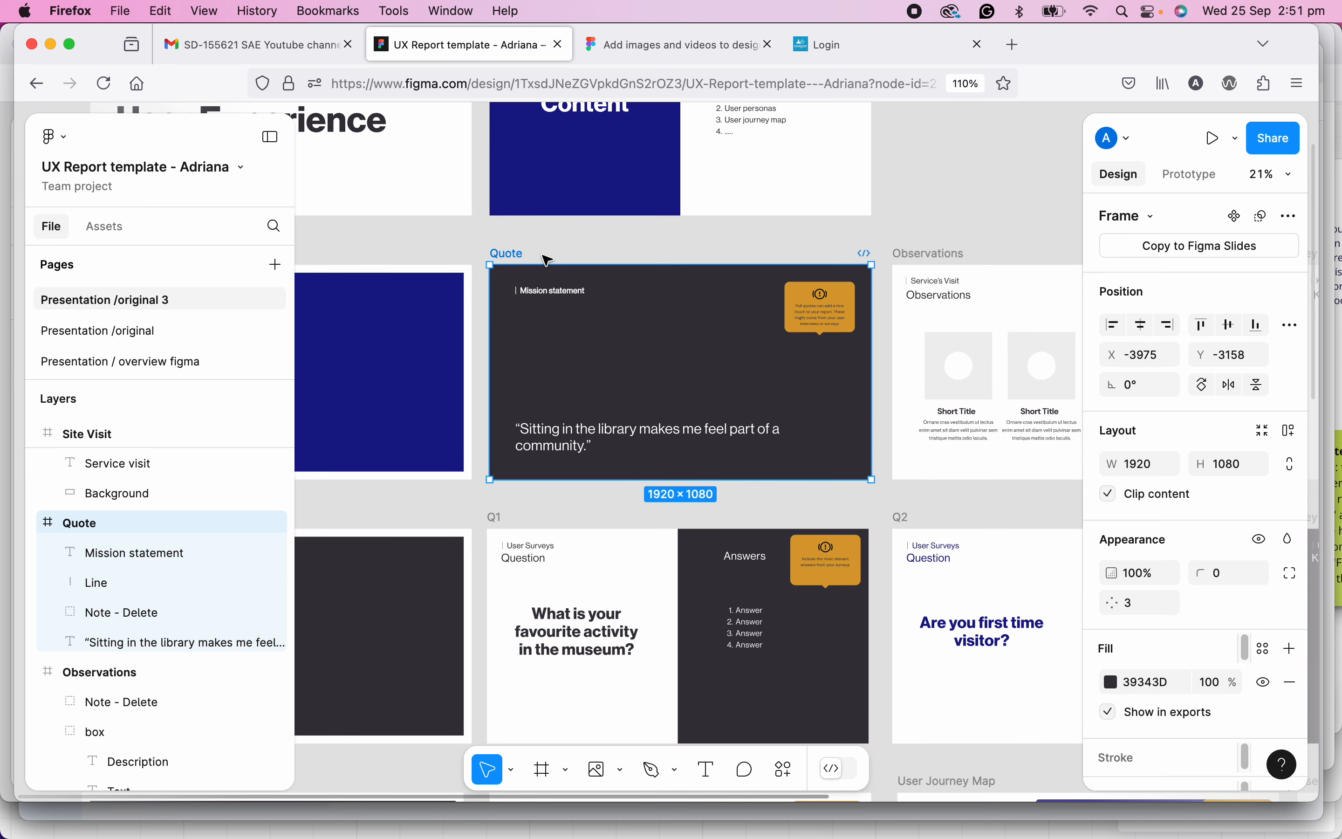
{"action": "left_click", "coordinate": [546, 254]}
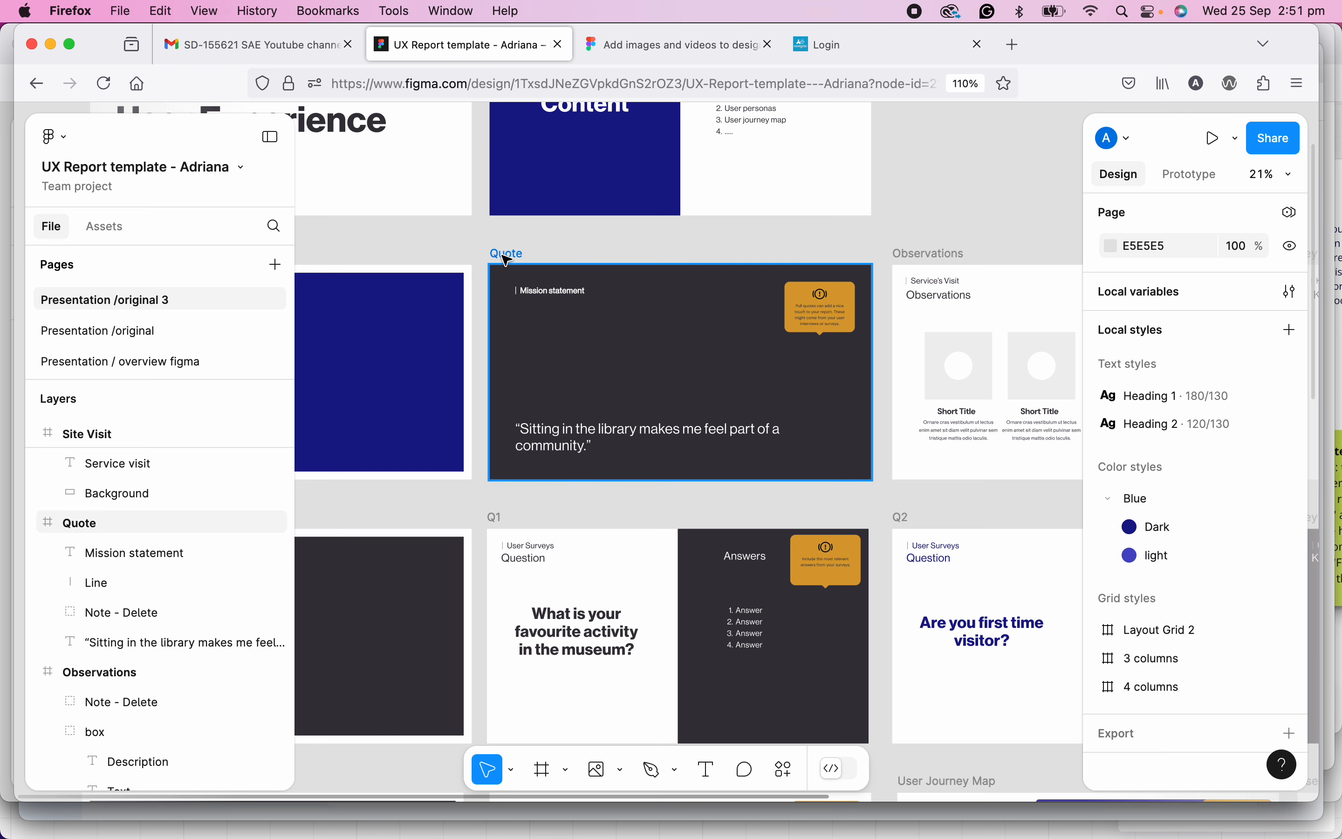
{"action": "left_click", "coordinate": [508, 256]}
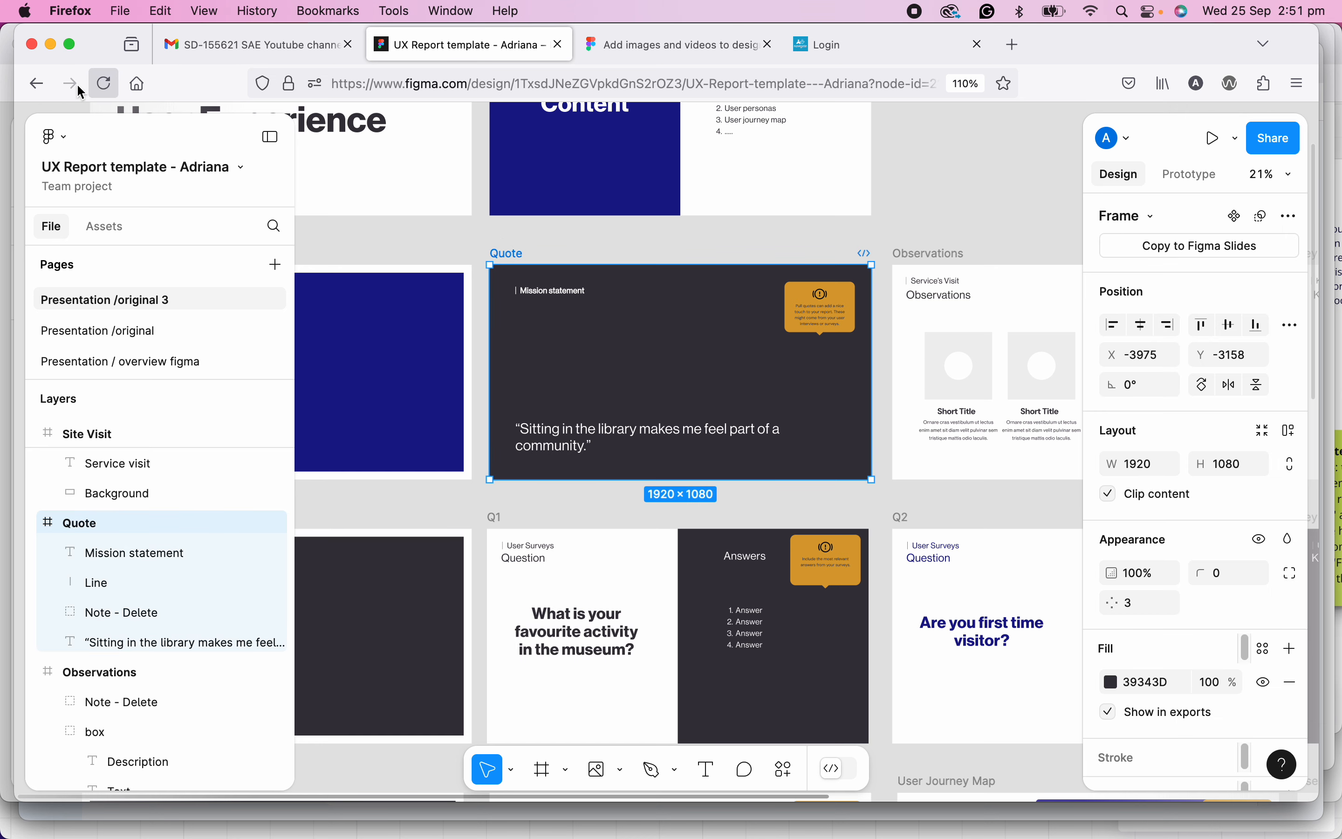
{"action": "left_click", "coordinate": [67, 147]}
{"action": "mouse_move", "coordinate": [82, 265]}
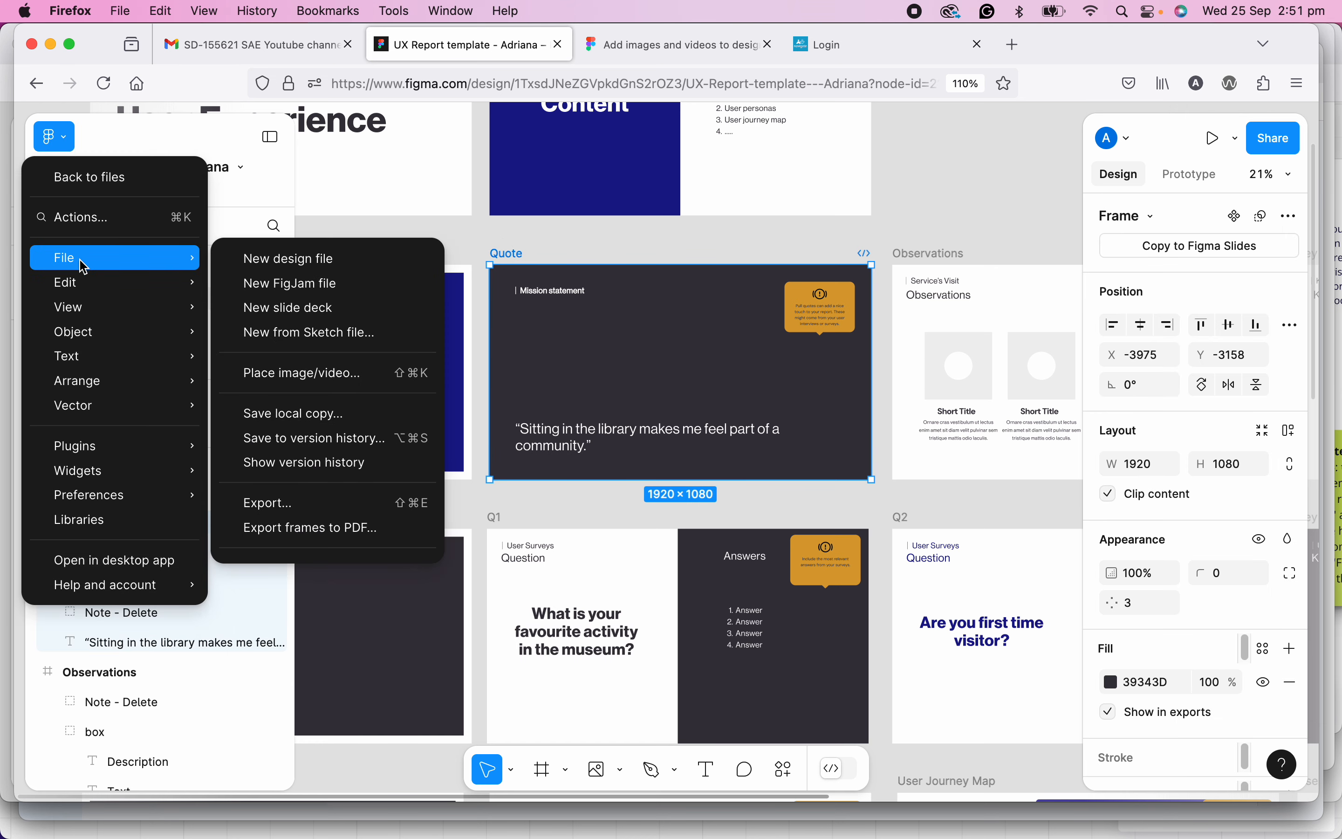
{"action": "left_click", "coordinate": [329, 373]}
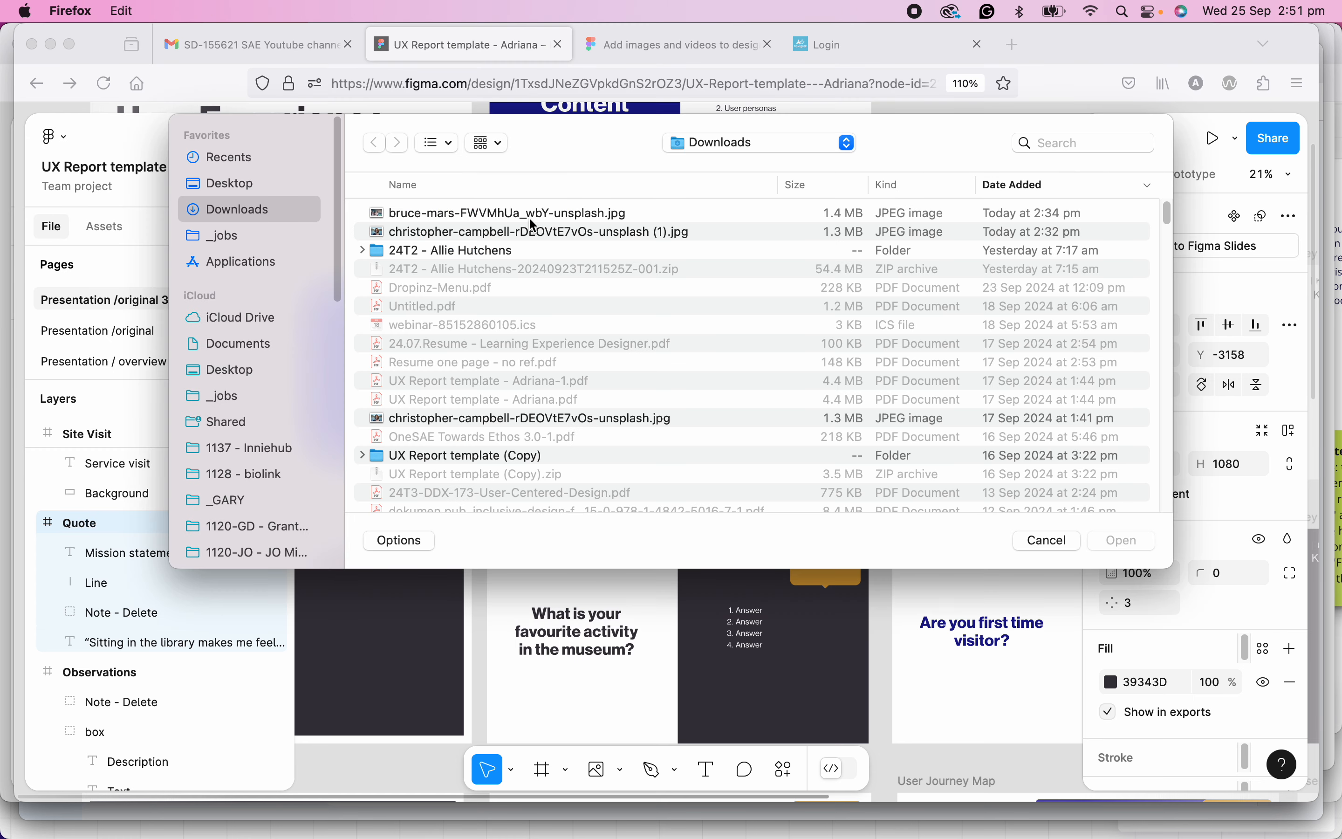
{"action": "left_click", "coordinate": [529, 212]}
{"action": "key", "text": "Return"}
{"action": "left_click_drag", "start_coordinate": [499, 265], "coordinate": [870, 483]}
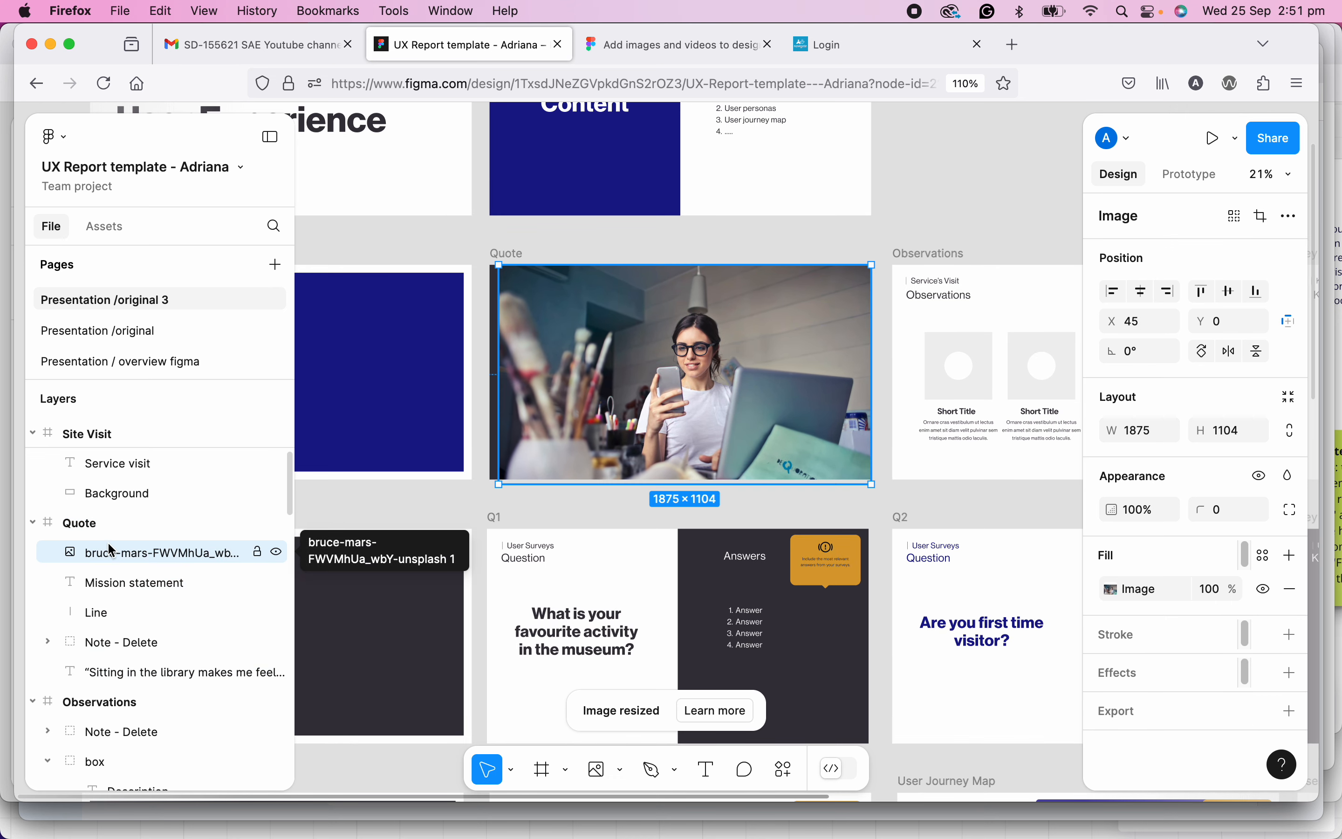
- Move the photo layer to the back of the Quote frame, beneath the quote text and the other layers
{"action": "left_click", "coordinate": [99, 527]}
{"action": "scroll", "coordinate": [100, 524], "scroll_direction": "down", "scroll_amount": 3}
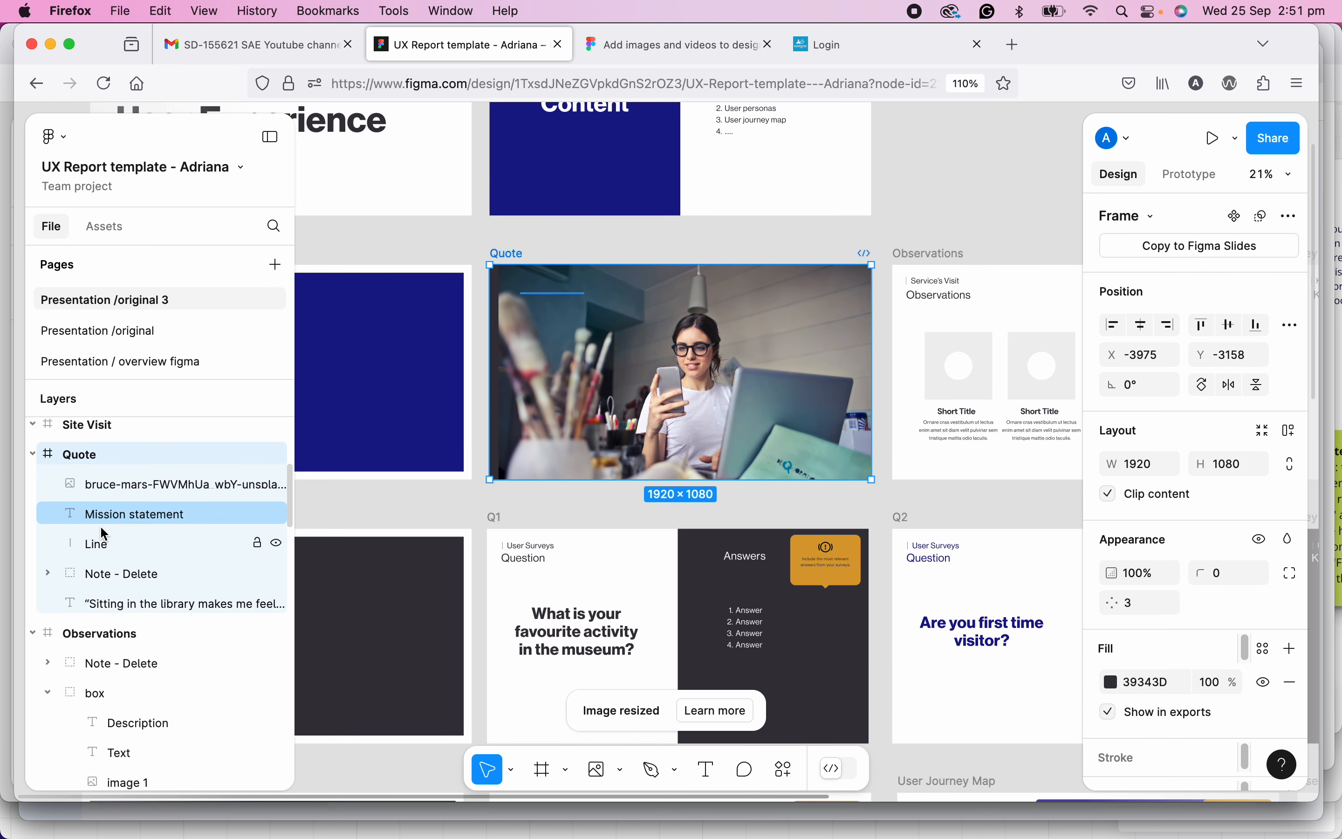
{"action": "left_click", "coordinate": [103, 471]}
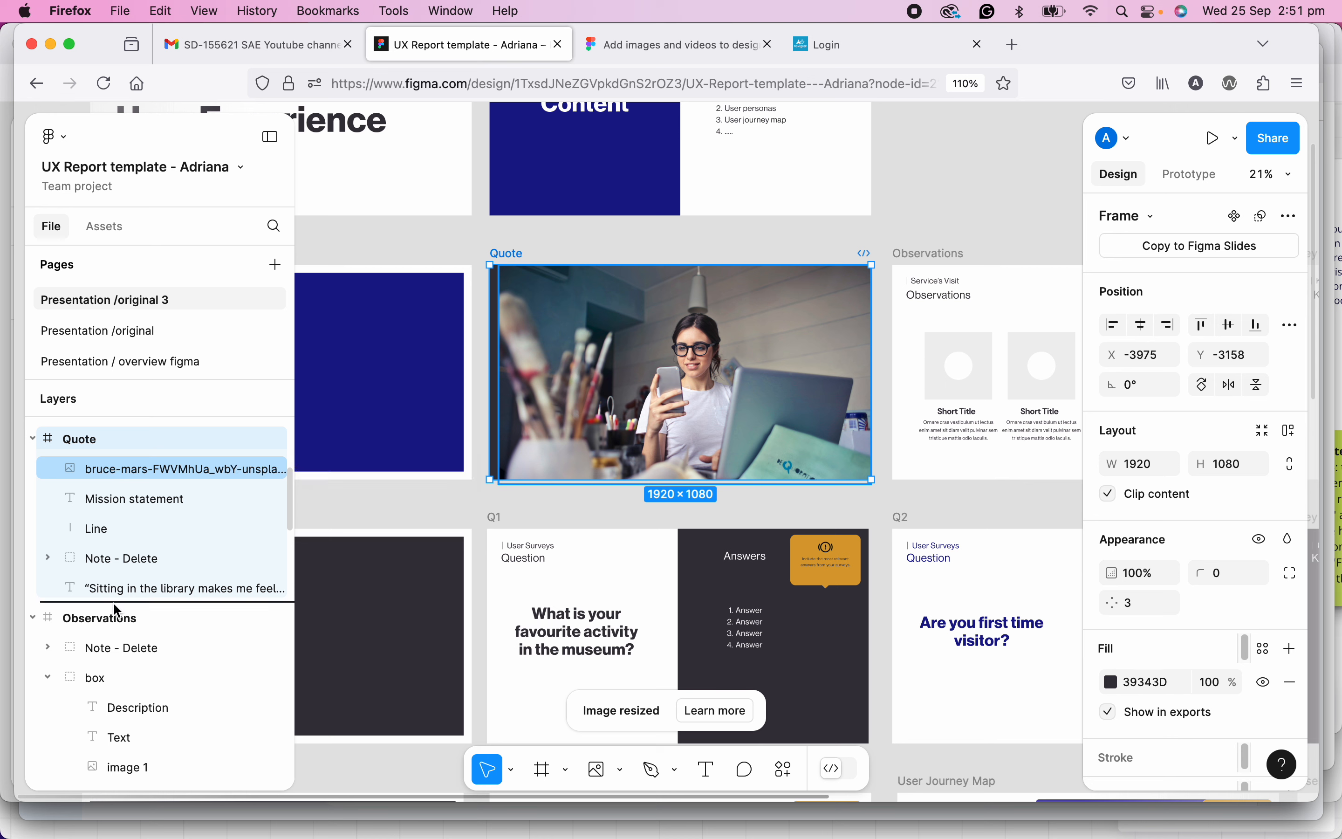
{"action": "left_click", "coordinate": [99, 528]}
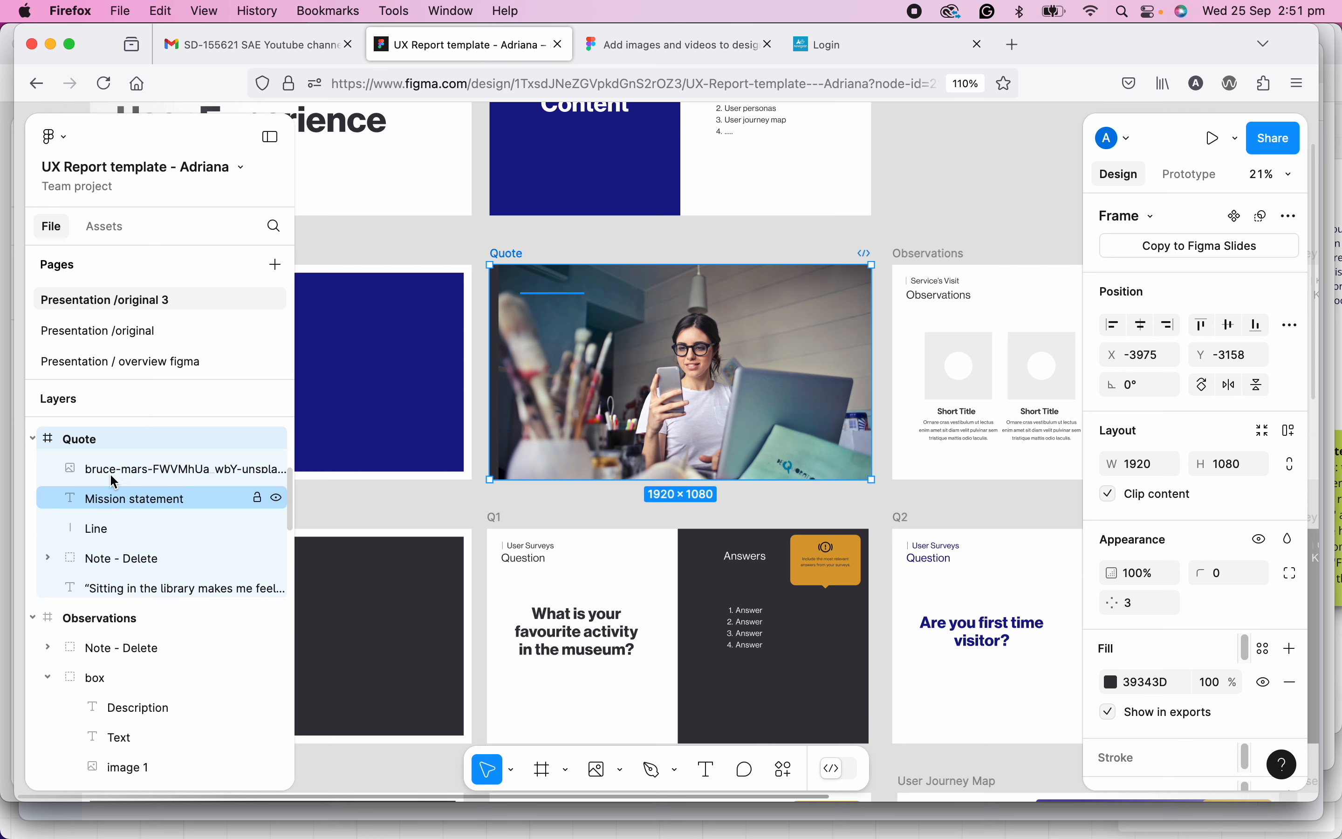
{"action": "left_click", "coordinate": [85, 472]}
{"action": "left_click_drag", "start_coordinate": [85, 473], "coordinate": [90, 607]}
{"action": "scroll", "coordinate": [139, 555], "scroll_direction": "up", "scroll_amount": 2}
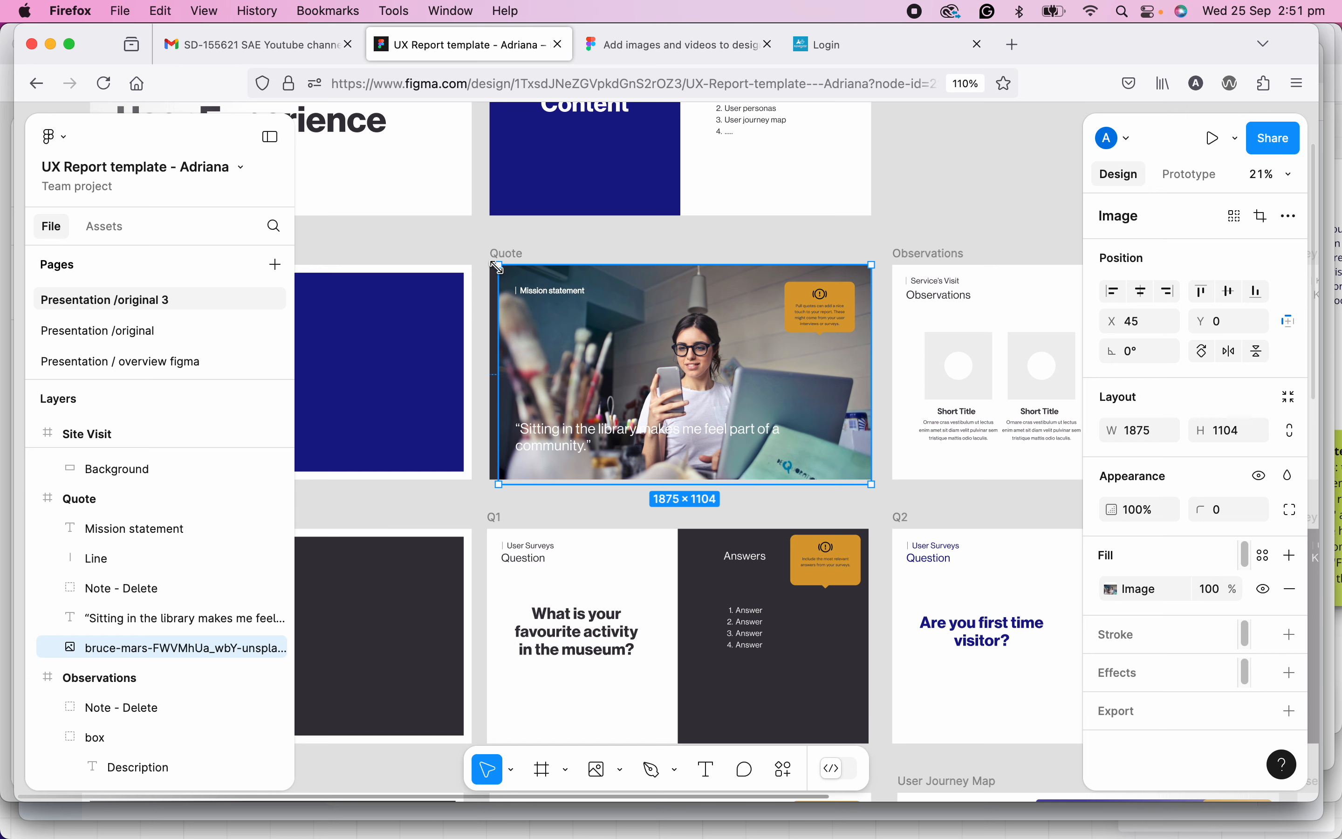
- Extend the photo to the Quote slide's left edge so it starts at X 0 and measures 1920 × 1104
{"action": "left_click_drag", "start_coordinate": [499, 266], "coordinate": [490, 265]}
{"action": "scroll", "coordinate": [590, 400], "scroll_direction": "up", "scroll_amount": 4}
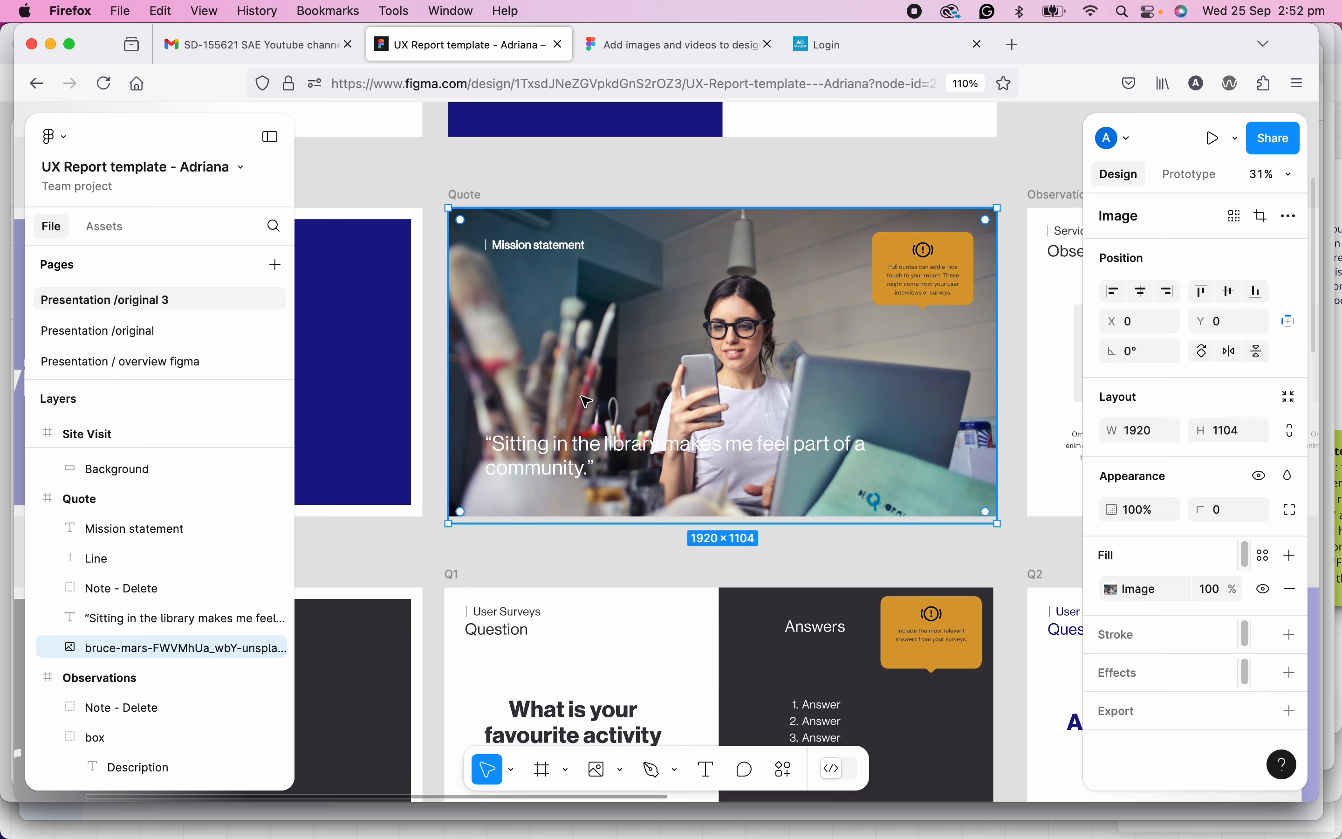
{"action": "left_click", "coordinate": [613, 188]}
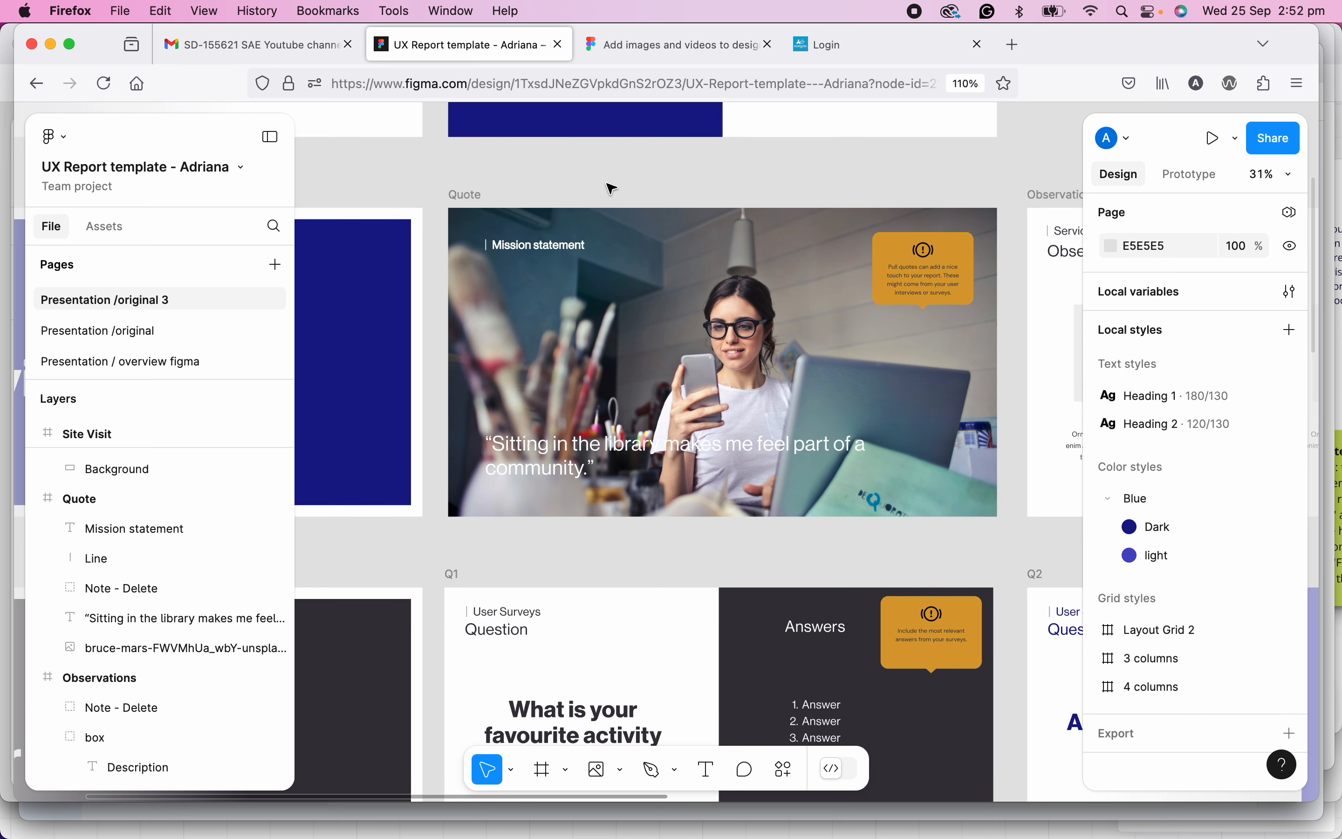
- Draw a rectangle about 1679 × 274 inside the Quote frame, covering the quote text over the photo
{"action": "scroll", "coordinate": [516, 453], "scroll_direction": "up", "scroll_amount": 3}
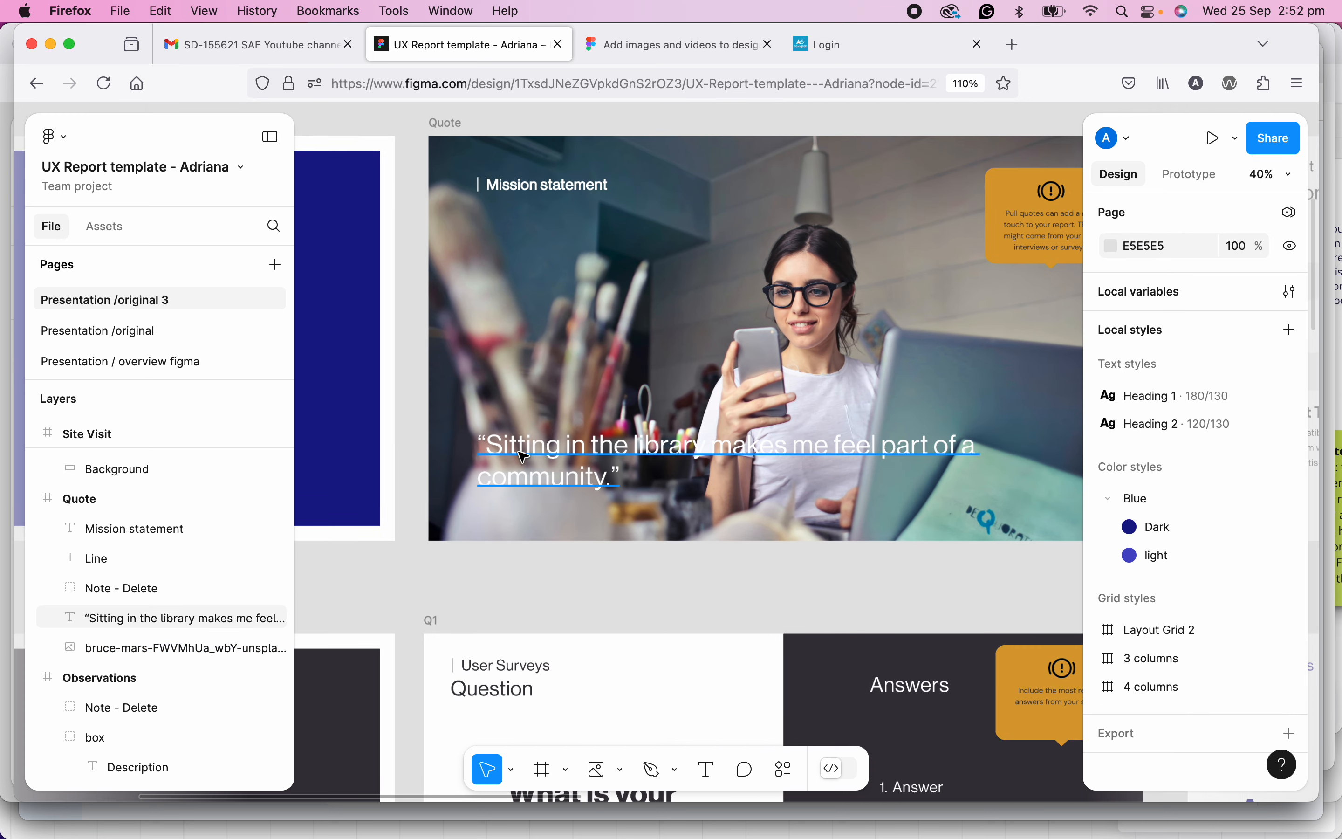
{"action": "left_click", "coordinate": [524, 457]}
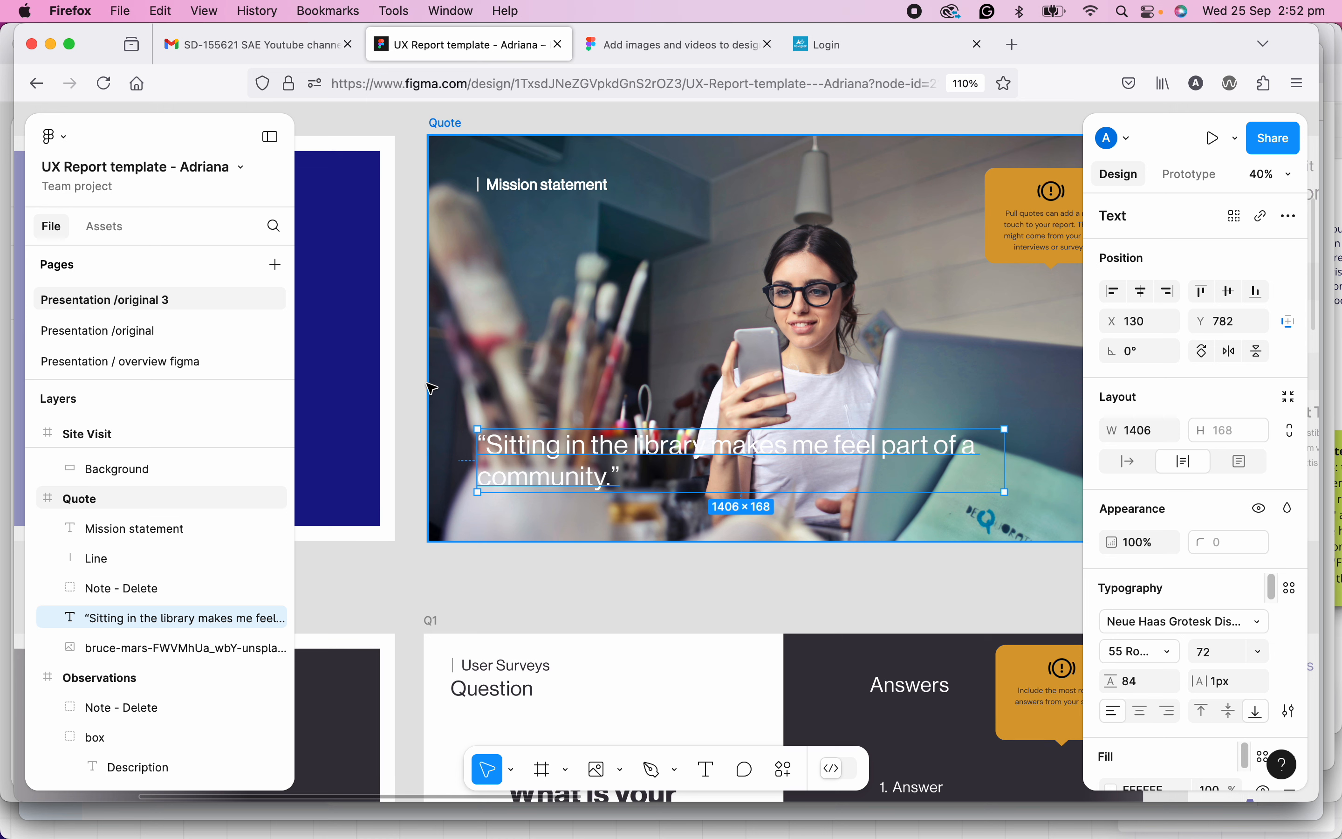
{"action": "left_click", "coordinate": [410, 383]}
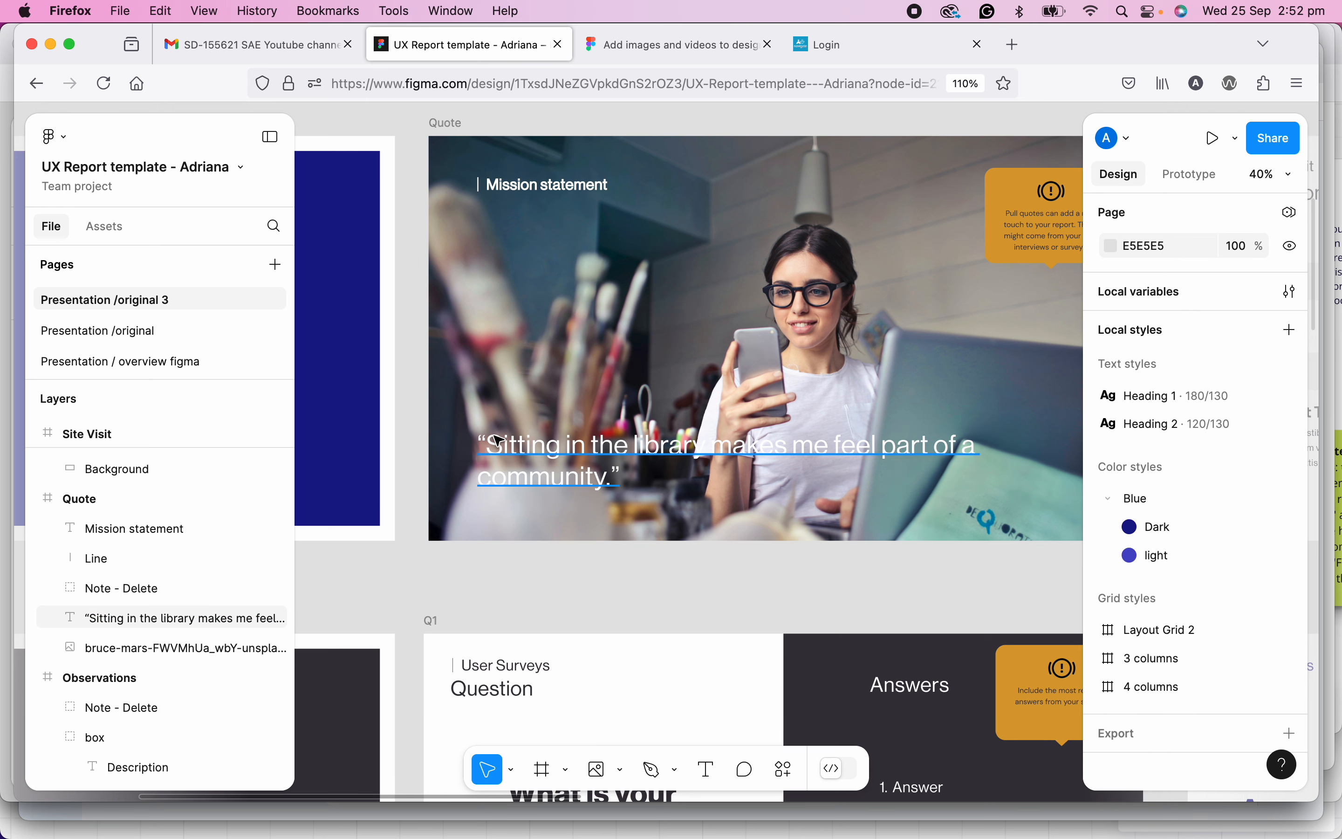
{"action": "left_click", "coordinate": [118, 499]}
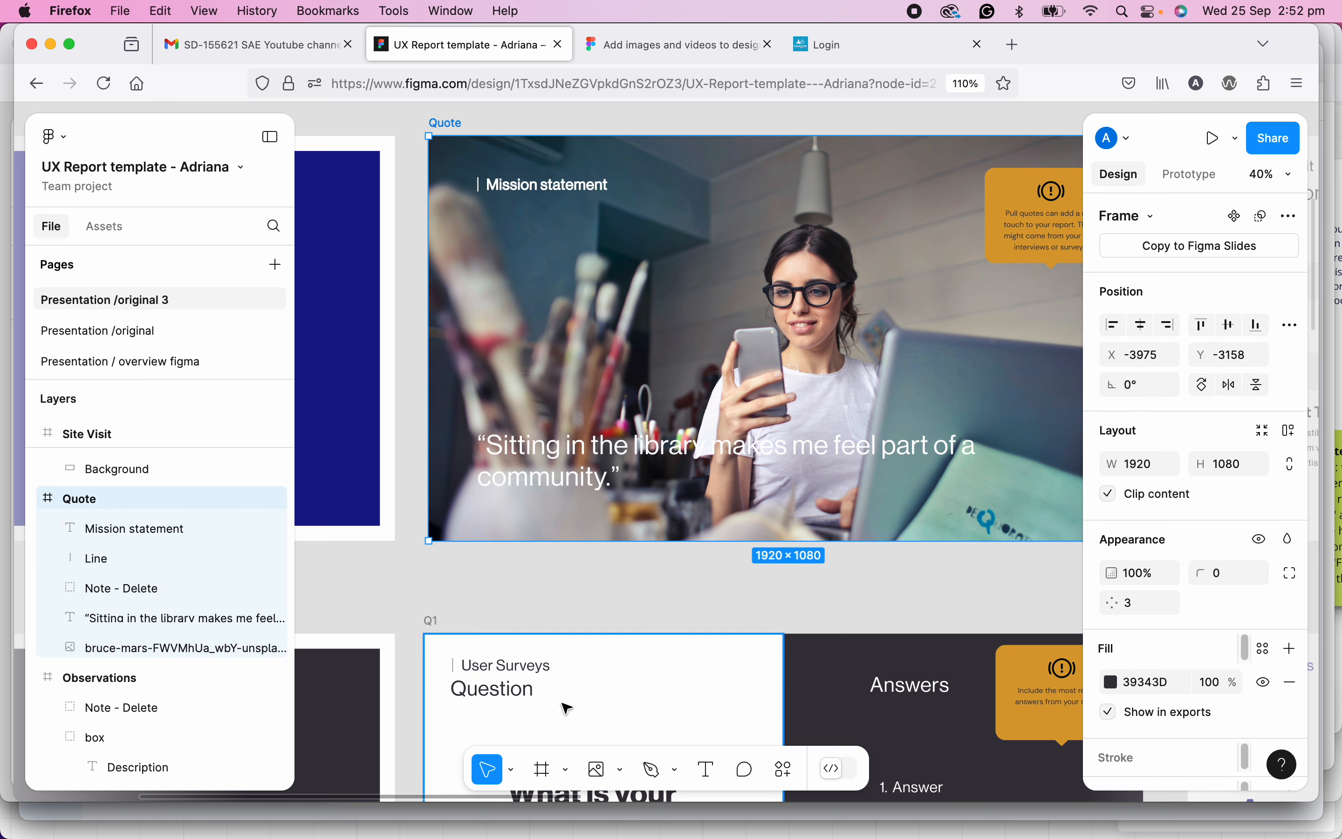
{"action": "left_click", "coordinate": [622, 775]}
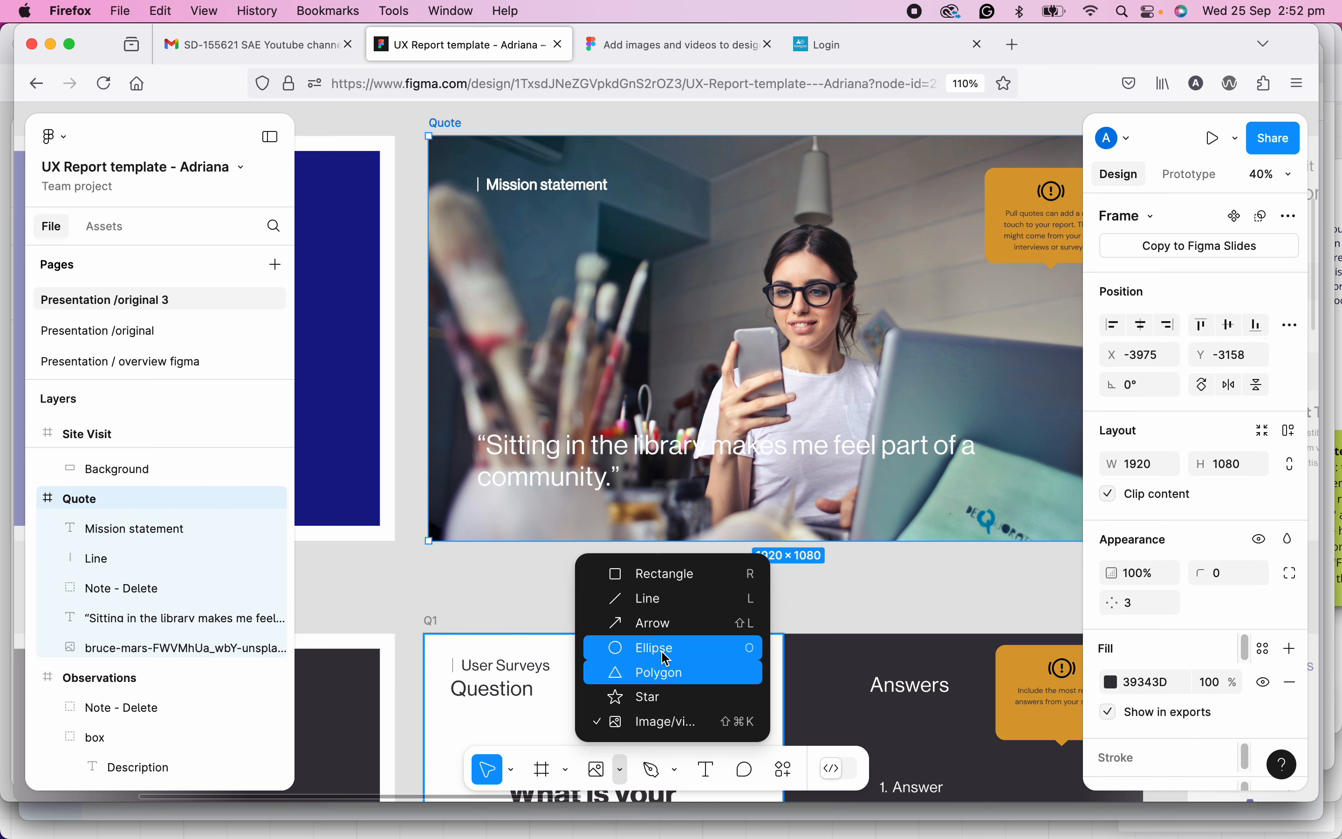
{"action": "left_click", "coordinate": [663, 580]}
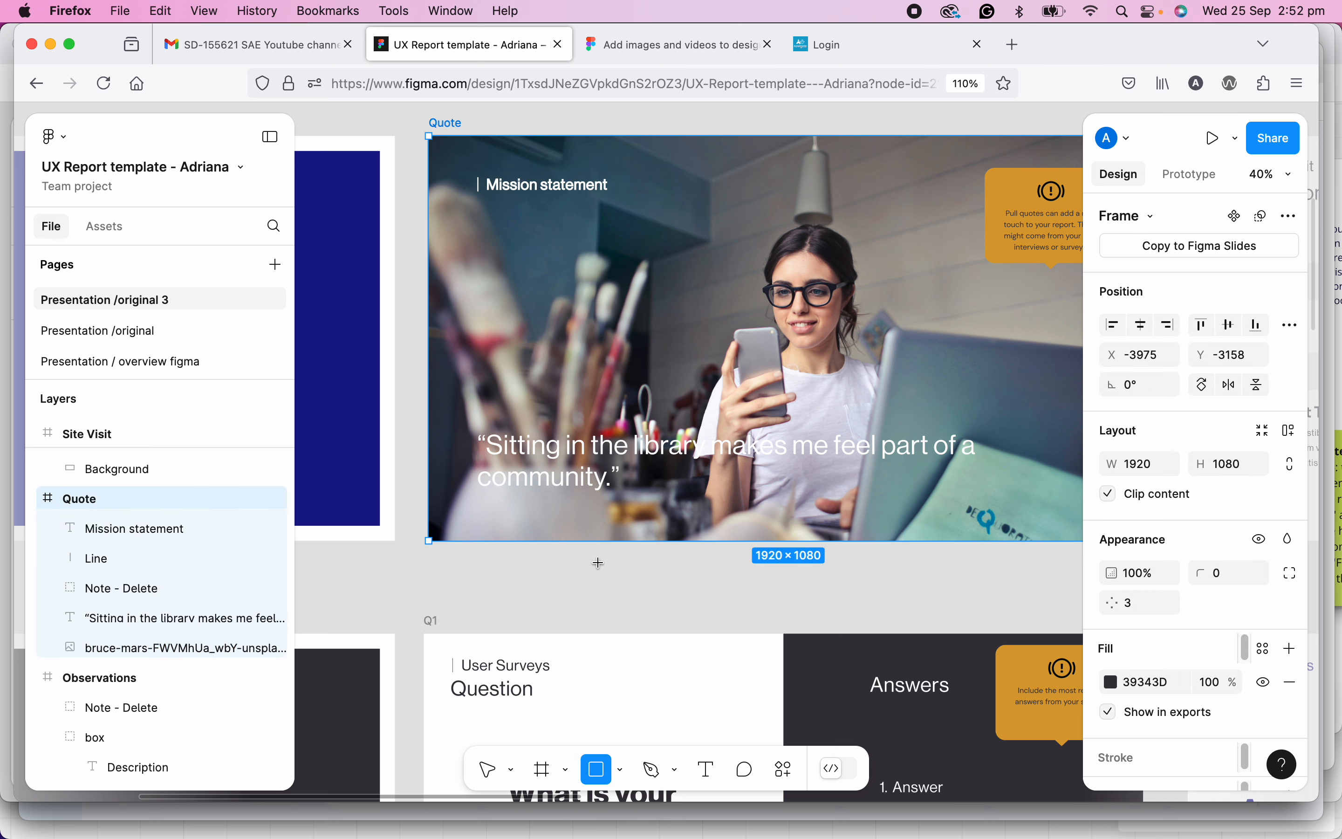
{"action": "mouse_move", "coordinate": [443, 406]}
{"action": "left_mouse_down"}
{"action": "mouse_move", "coordinate": [665, 500]}
{"action": "mouse_move", "coordinate": [1072, 510]}
{"action": "left_mouse_up"}
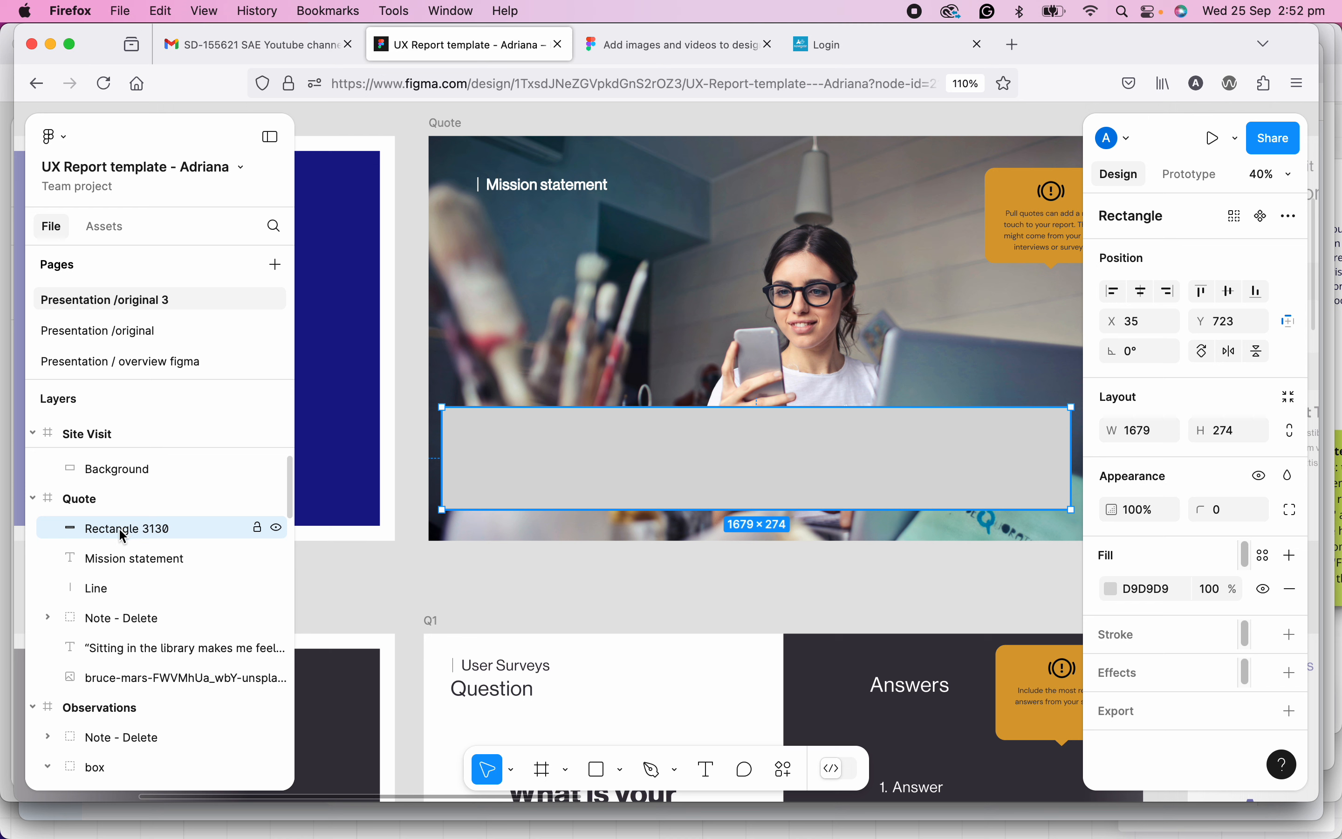
- Move the new rectangle's layer beneath the quote text, keeping it above the background photo
{"action": "left_click_drag", "start_coordinate": [123, 536], "coordinate": [140, 650]}
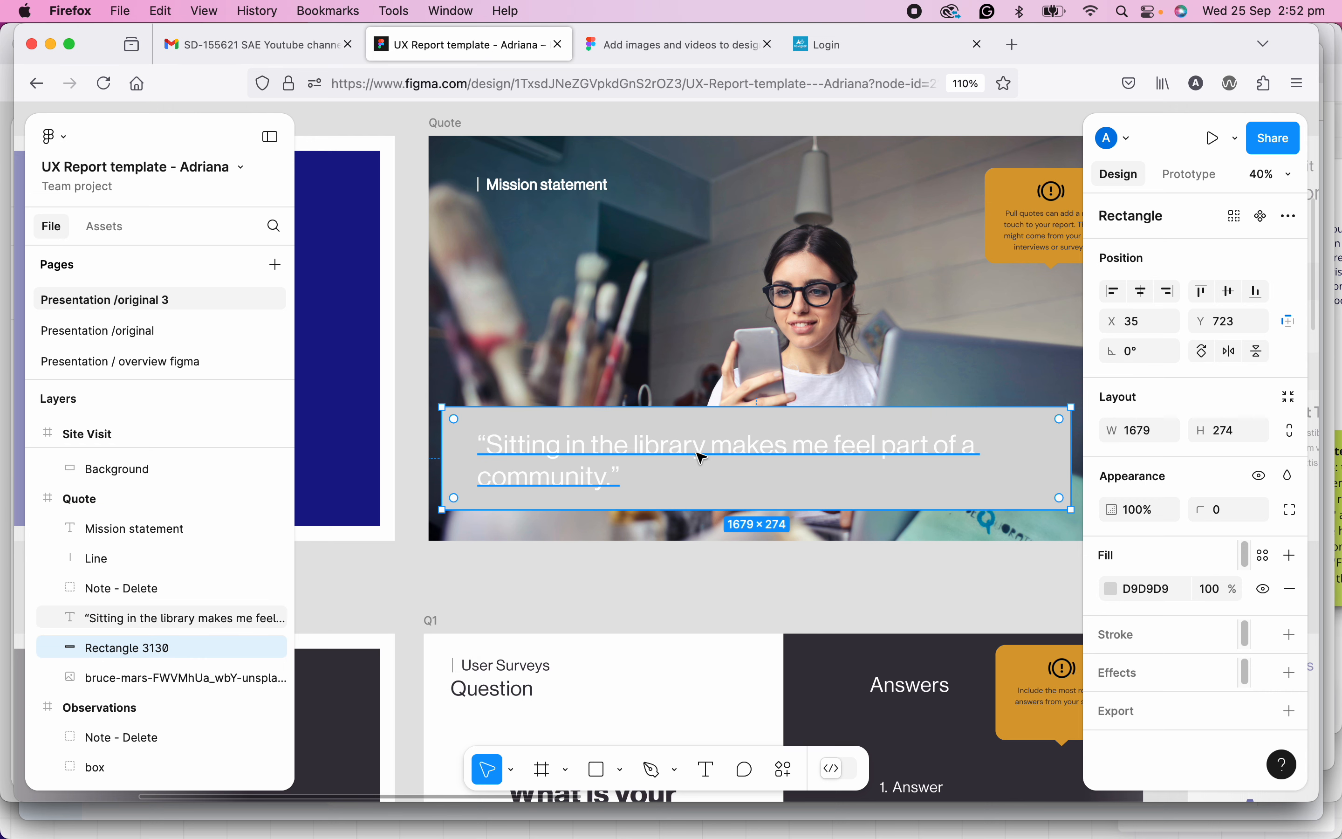
{"action": "scroll", "coordinate": [1048, 489], "scroll_direction": "down", "scroll_amount": 5}
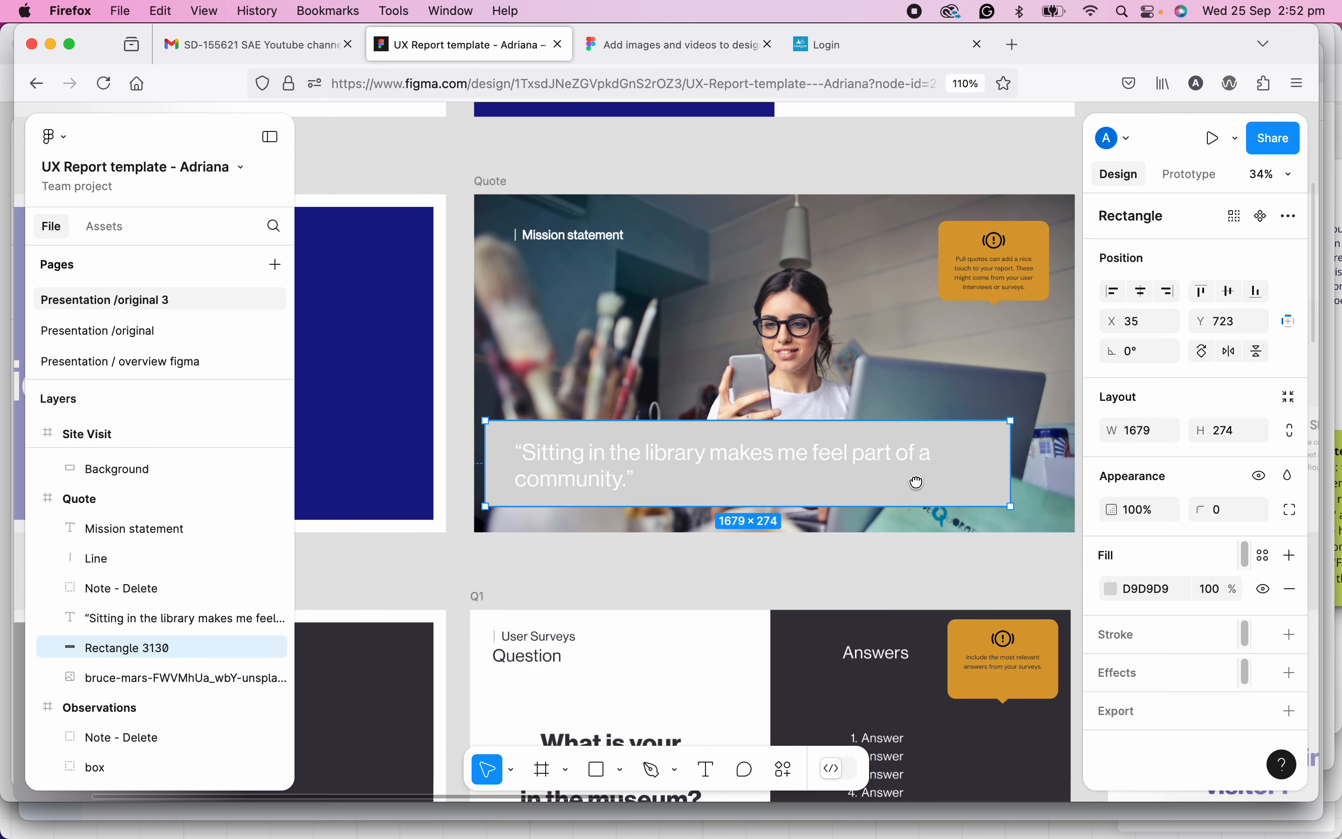
{"action": "scroll", "coordinate": [899, 489], "scroll_direction": "up", "scroll_amount": 2}
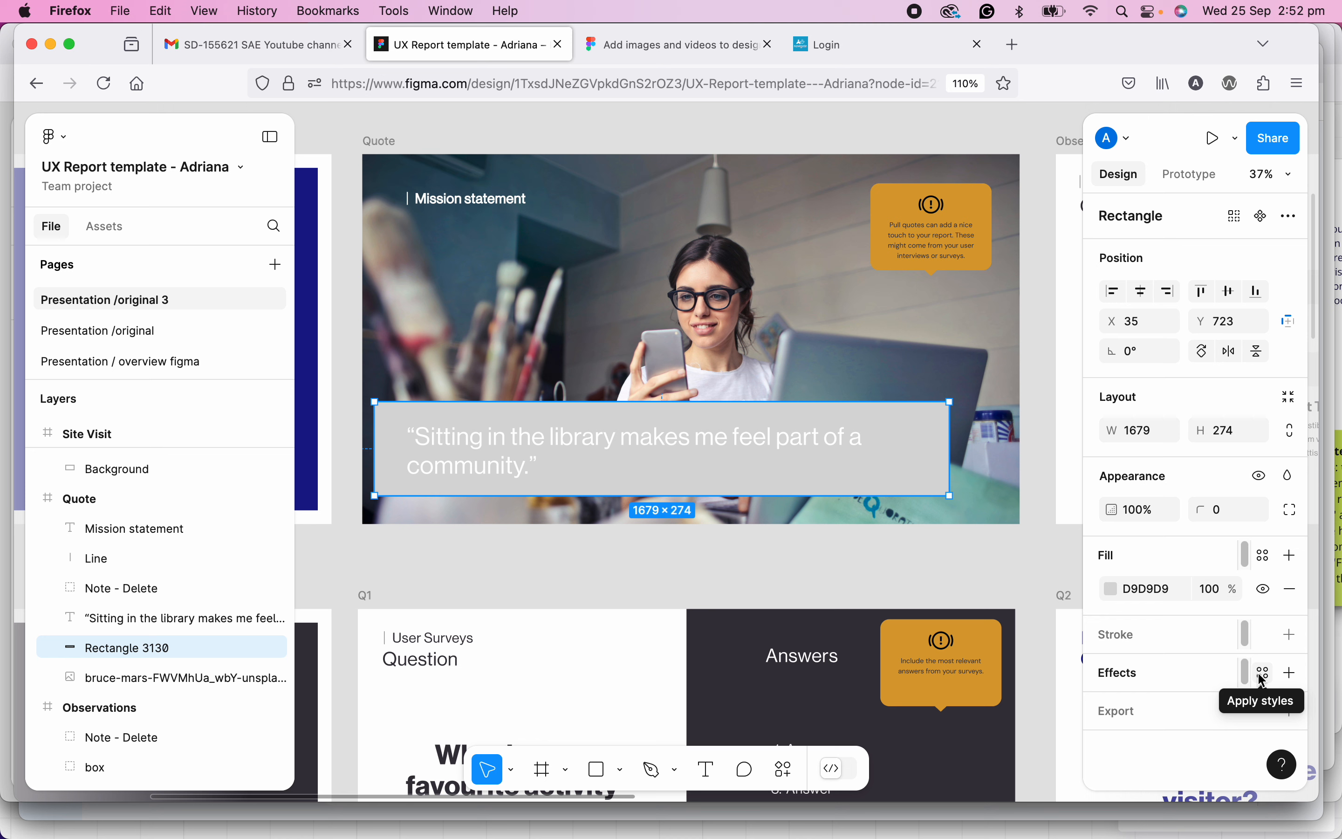
- Add a drop shadow to the rectangle behind the quote and set its X offset to 4
{"action": "left_click", "coordinate": [1292, 674]}
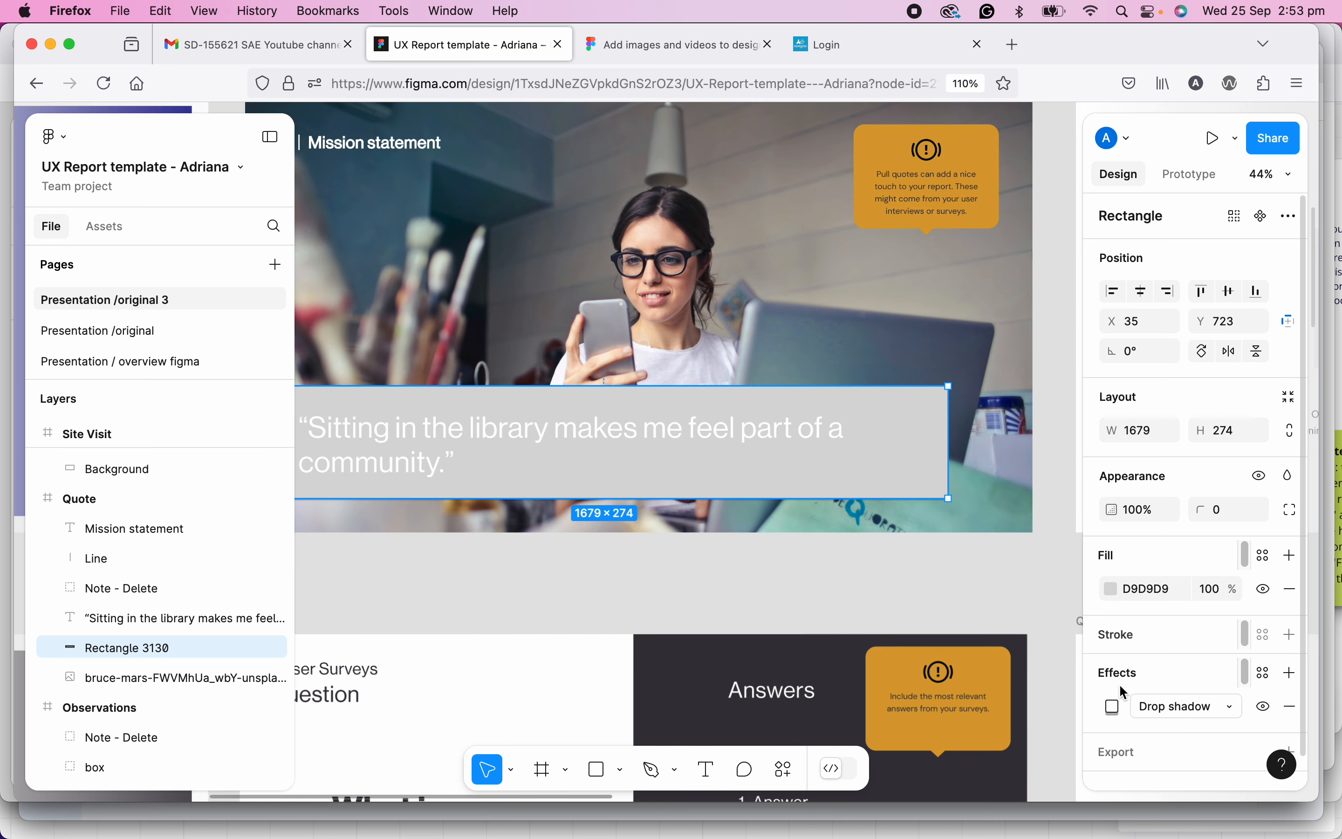
{"action": "left_click", "coordinate": [1116, 711]}
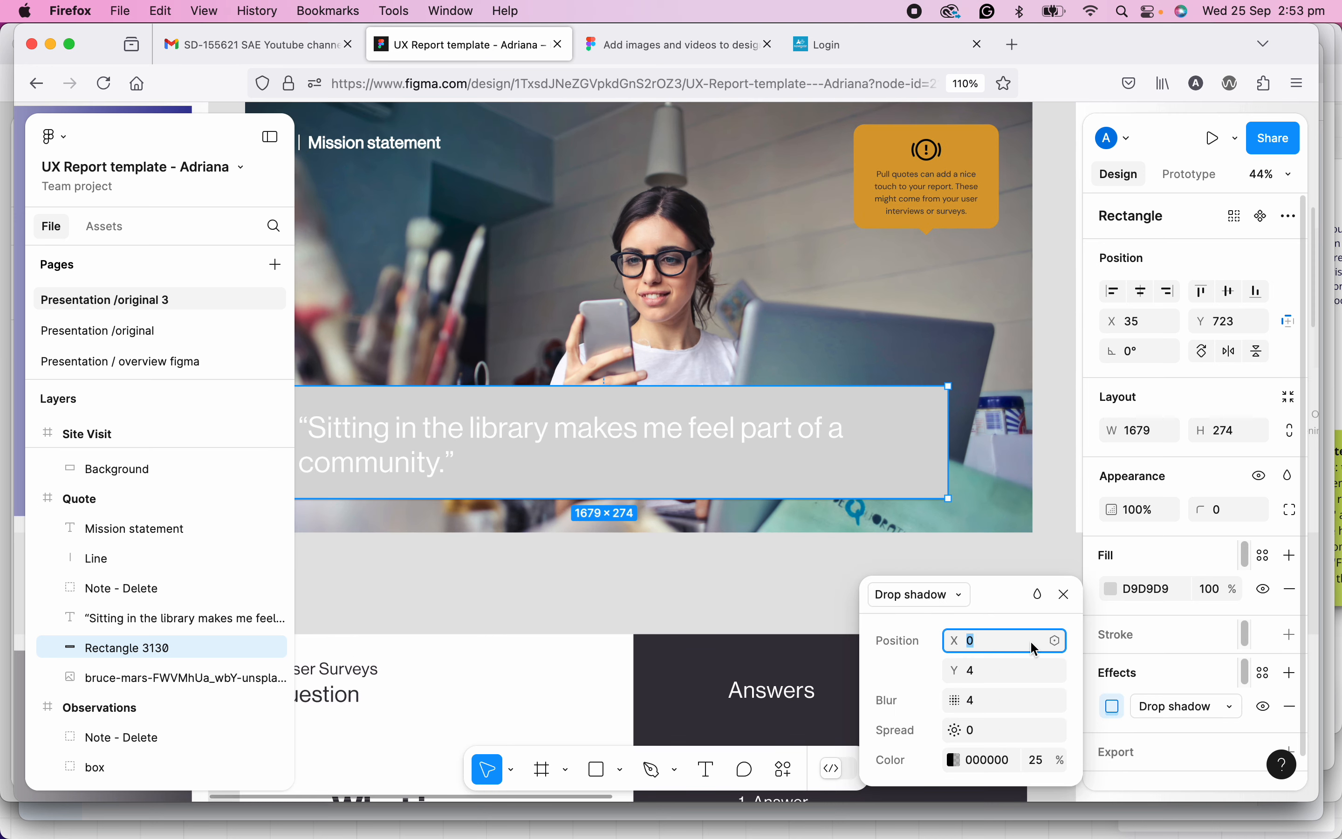
{"action": "type", "text": "4"}
{"action": "key", "text": "Tab"}
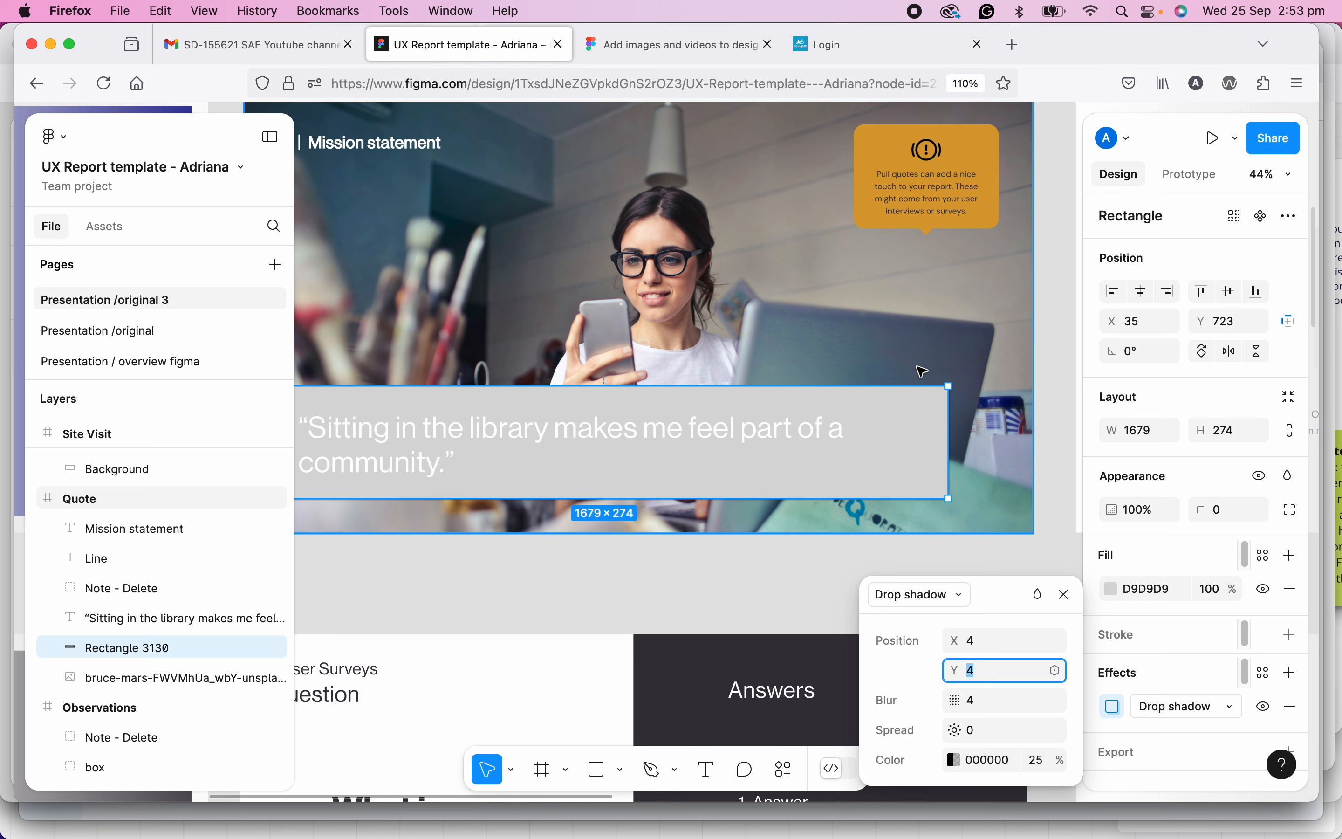
{"action": "scroll", "coordinate": [923, 372], "scroll_direction": "up", "scroll_amount": 10}
{"action": "scroll", "coordinate": [934, 447], "scroll_direction": "down", "scroll_amount": 5}
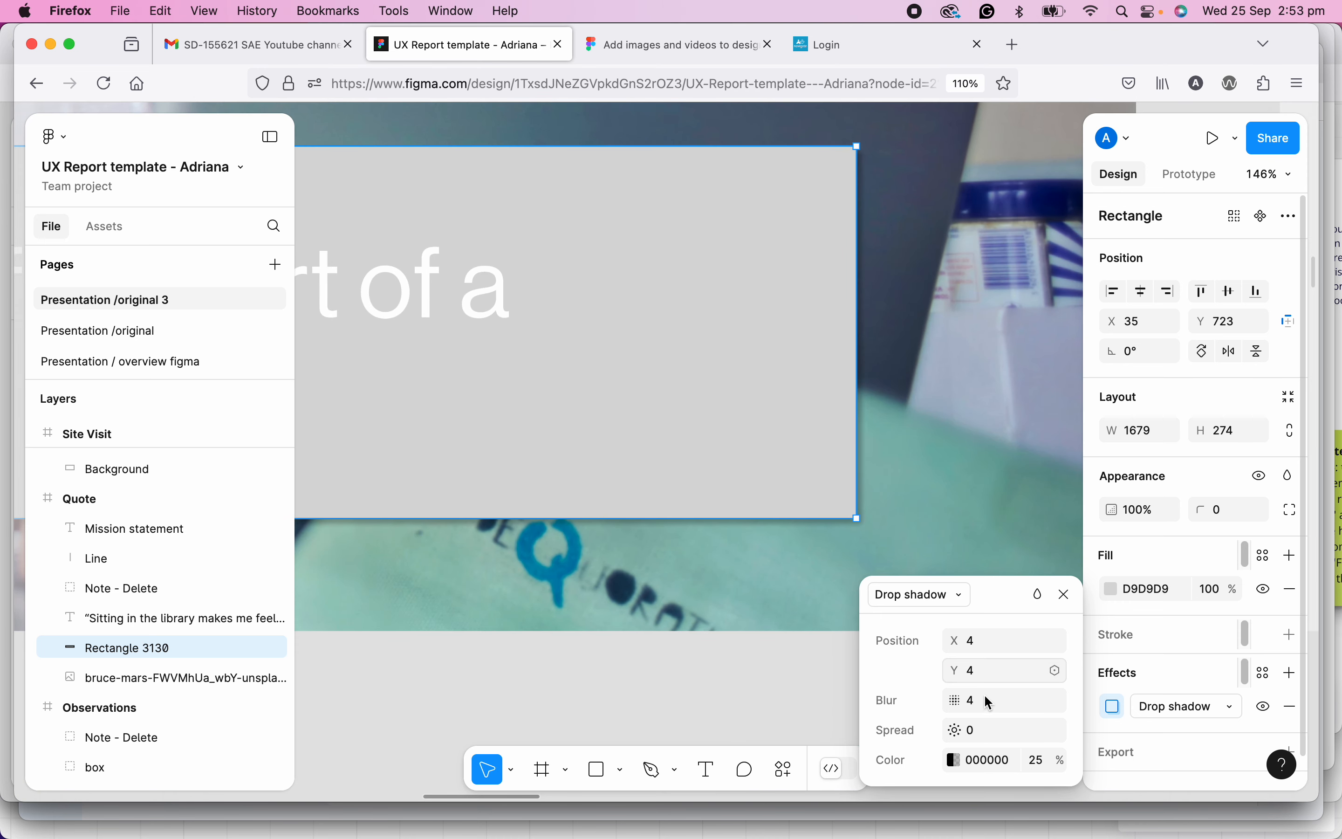
- Set the blur of the rectangle's drop shadow to 7 and close the shadow settings
{"action": "left_click", "coordinate": [992, 735]}
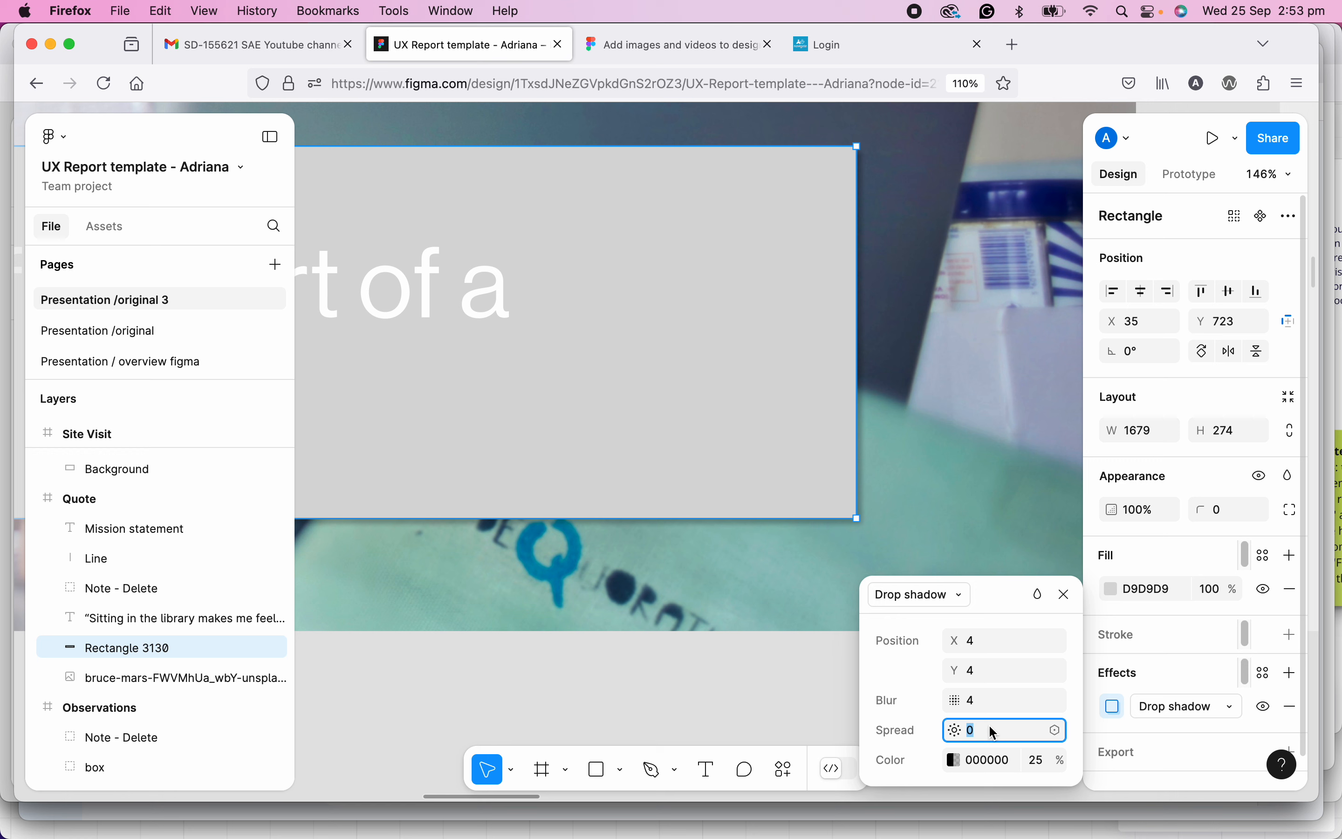
{"action": "left_click", "coordinate": [980, 672]}
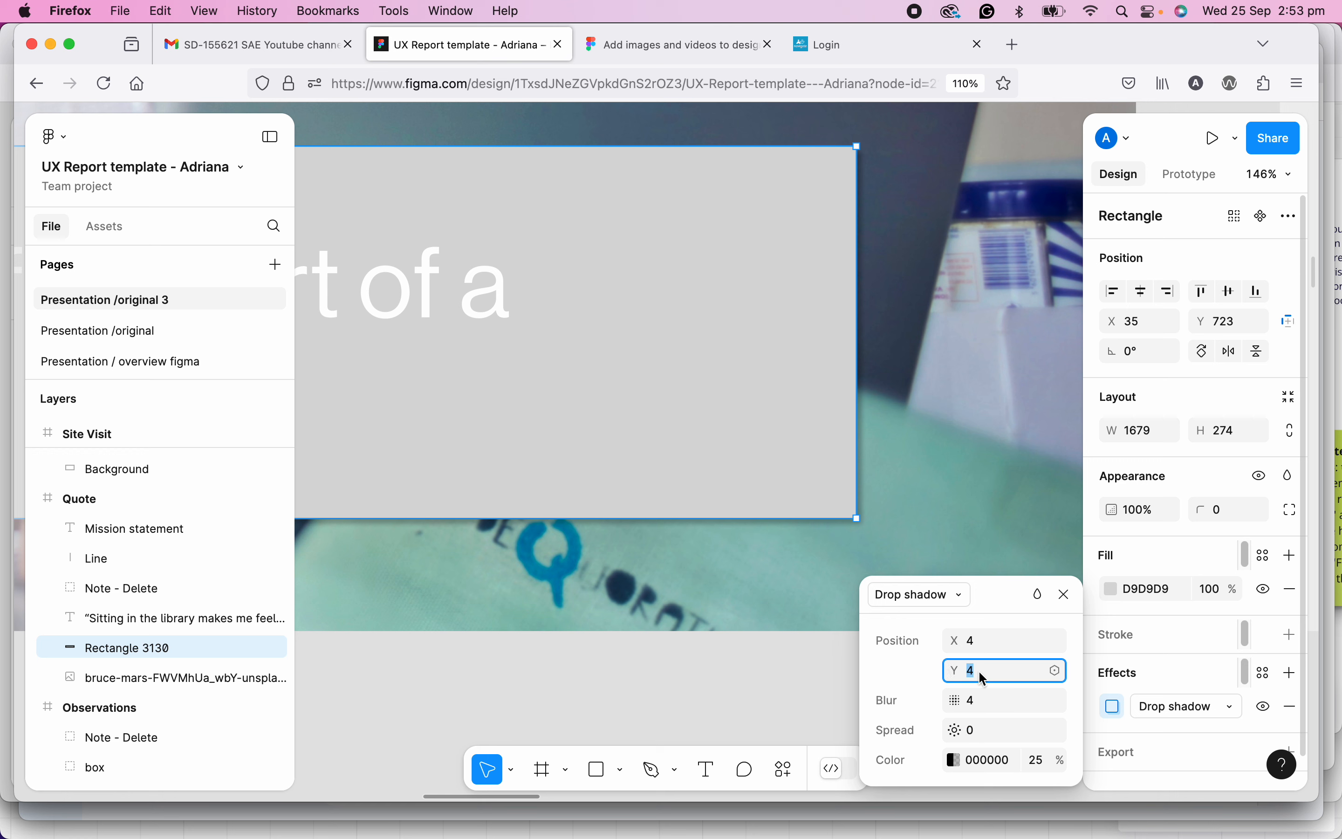
{"action": "left_click", "coordinate": [966, 702]}
{"action": "type", "text": "7"}
{"action": "key", "text": "Return"}
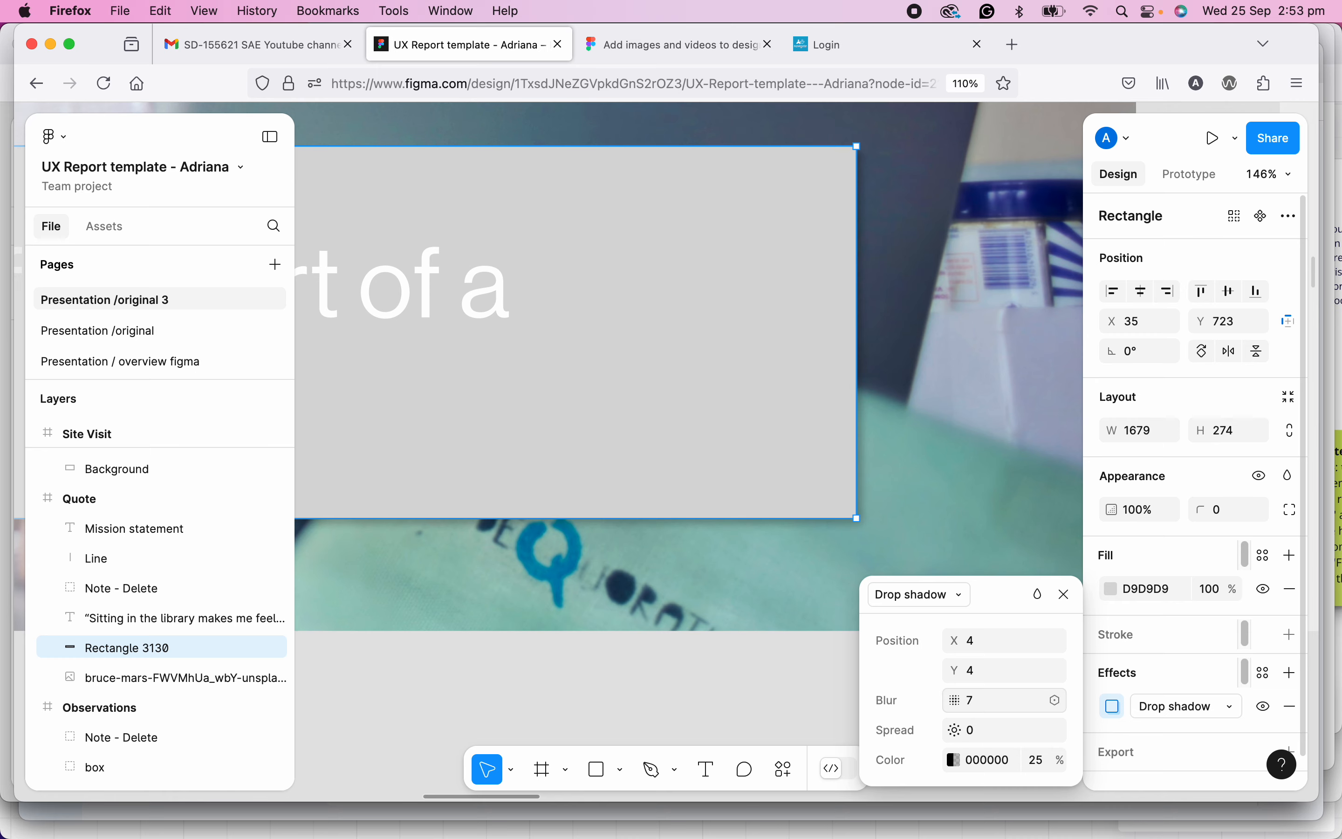
{"action": "scroll", "coordinate": [811, 512], "scroll_direction": "down", "scroll_amount": 5}
{"action": "scroll", "coordinate": [810, 512], "scroll_direction": "down", "scroll_amount": 8}
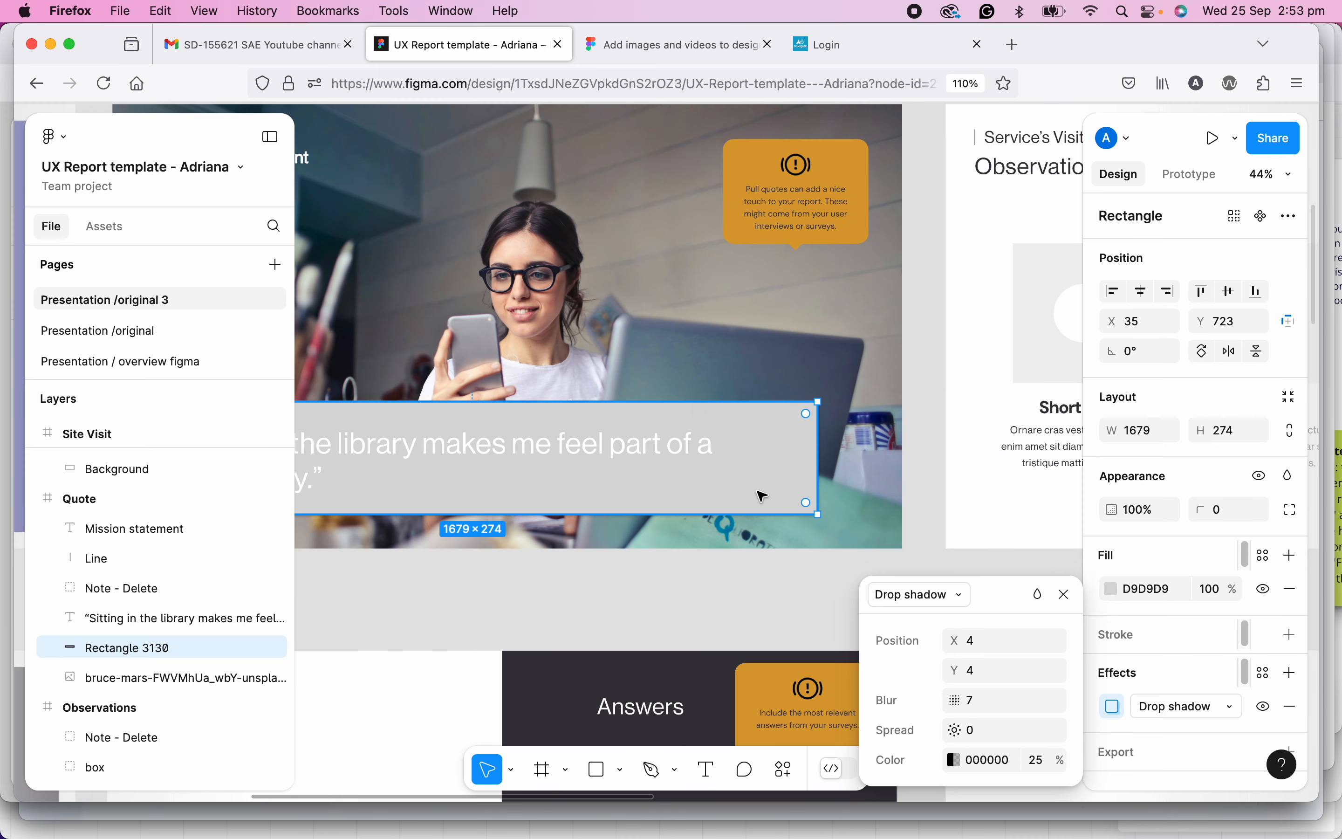
{"action": "scroll", "coordinate": [940, 466], "scroll_direction": "right", "scroll_amount": 1}
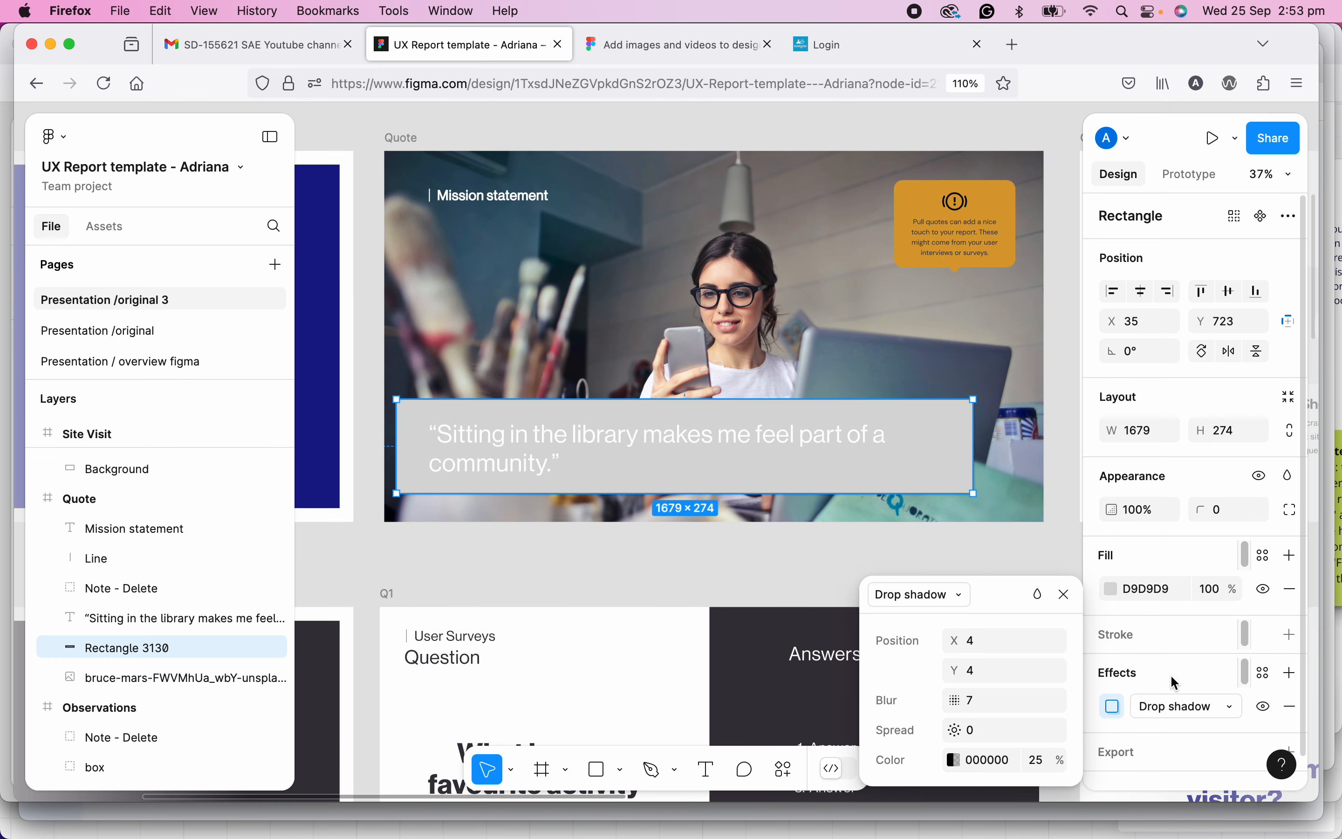
{"action": "left_click", "coordinate": [1070, 597]}
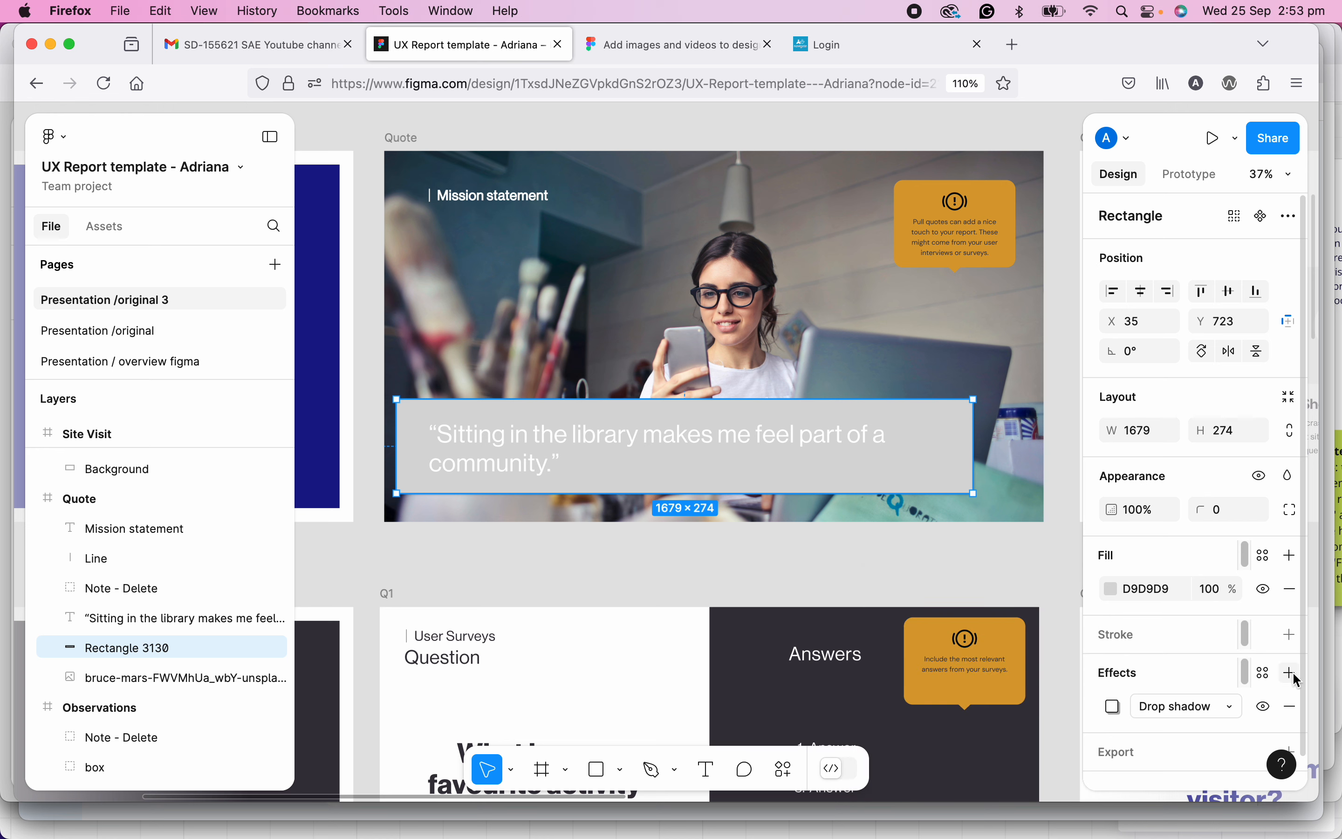
- Save the rectangle's drop shadow as a reusable effect style named Shadow
{"action": "left_click", "coordinate": [1271, 677]}
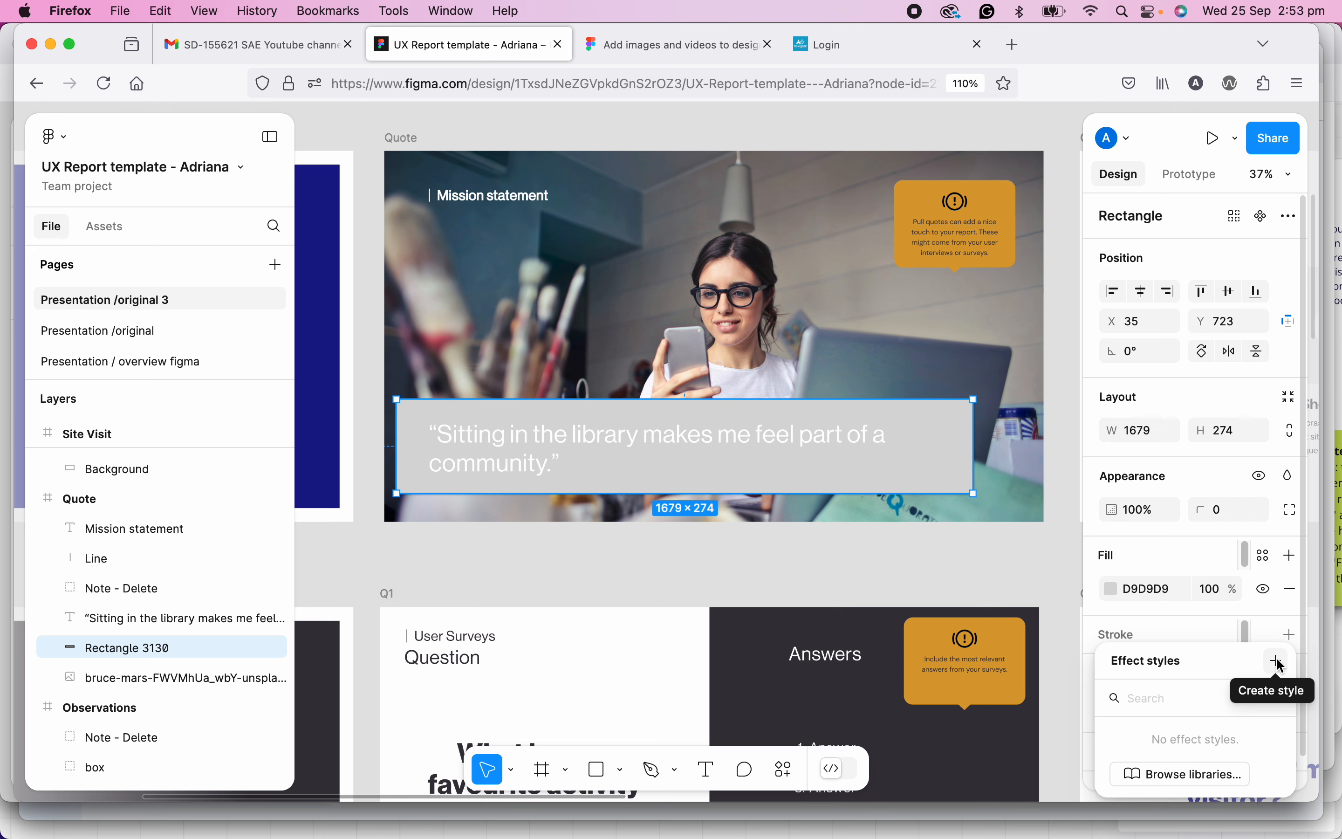
{"action": "left_click", "coordinate": [1282, 664]}
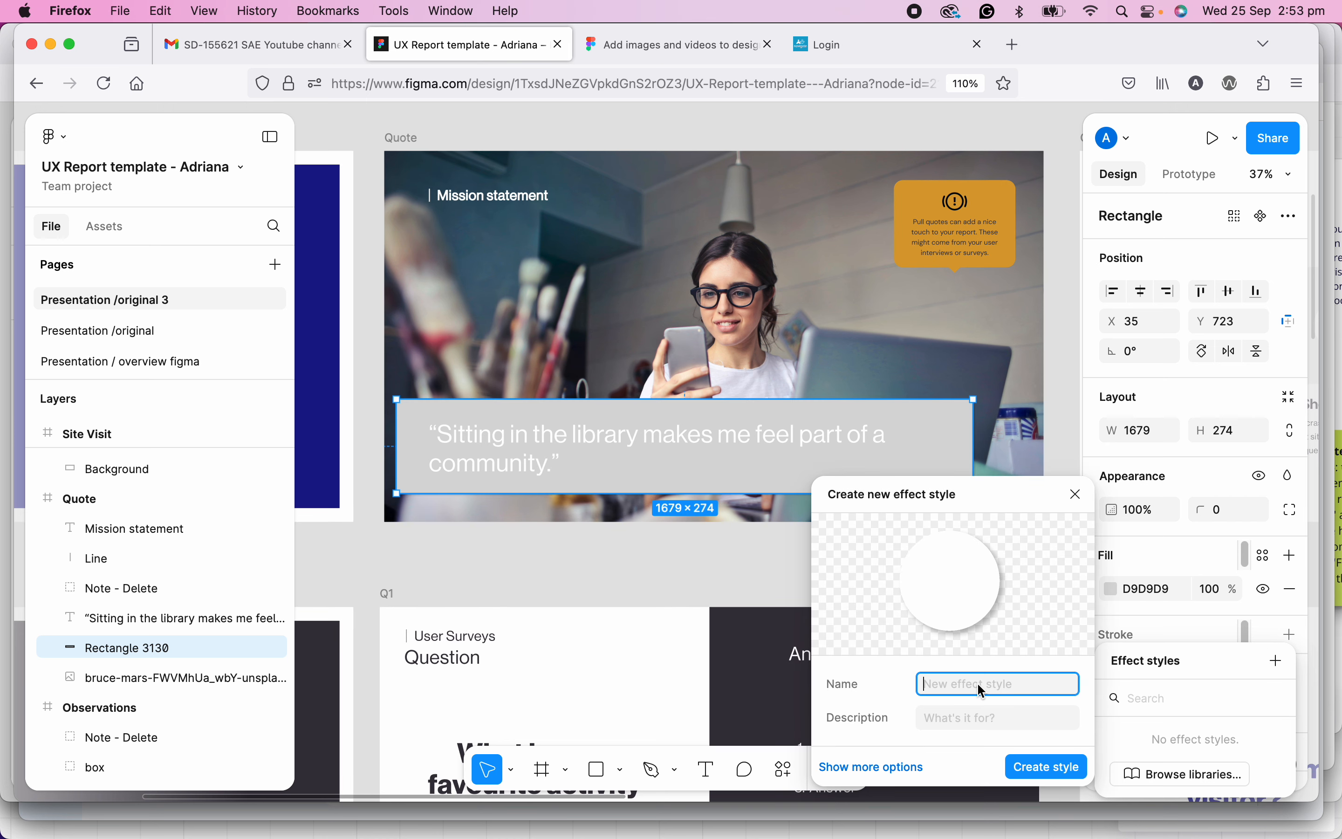
{"action": "type", "text": "Shado"}
{"action": "left_click", "coordinate": [1024, 773]}
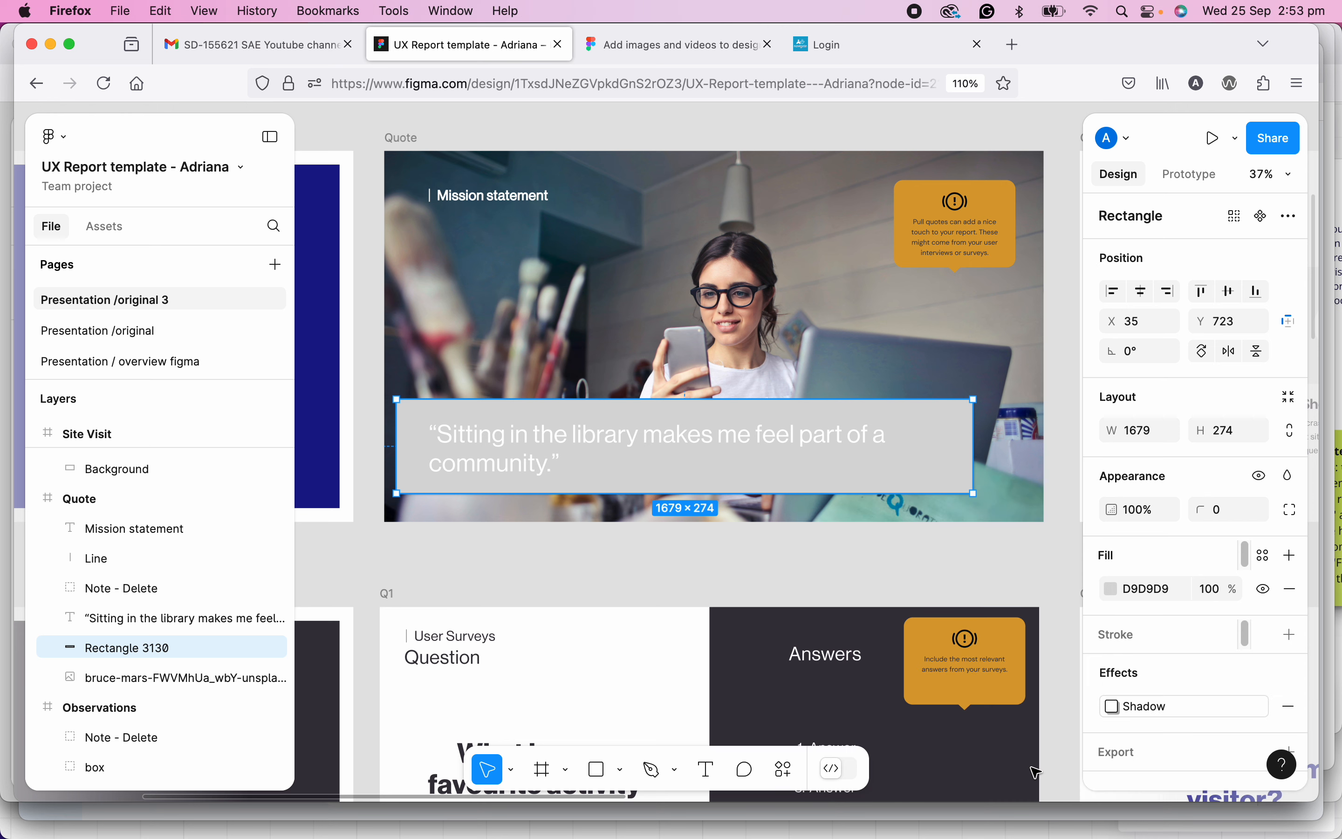
- Apply the Shadow effect style to the orange Note - Delete group on the Quote slide
{"action": "left_click", "coordinate": [1004, 254]}
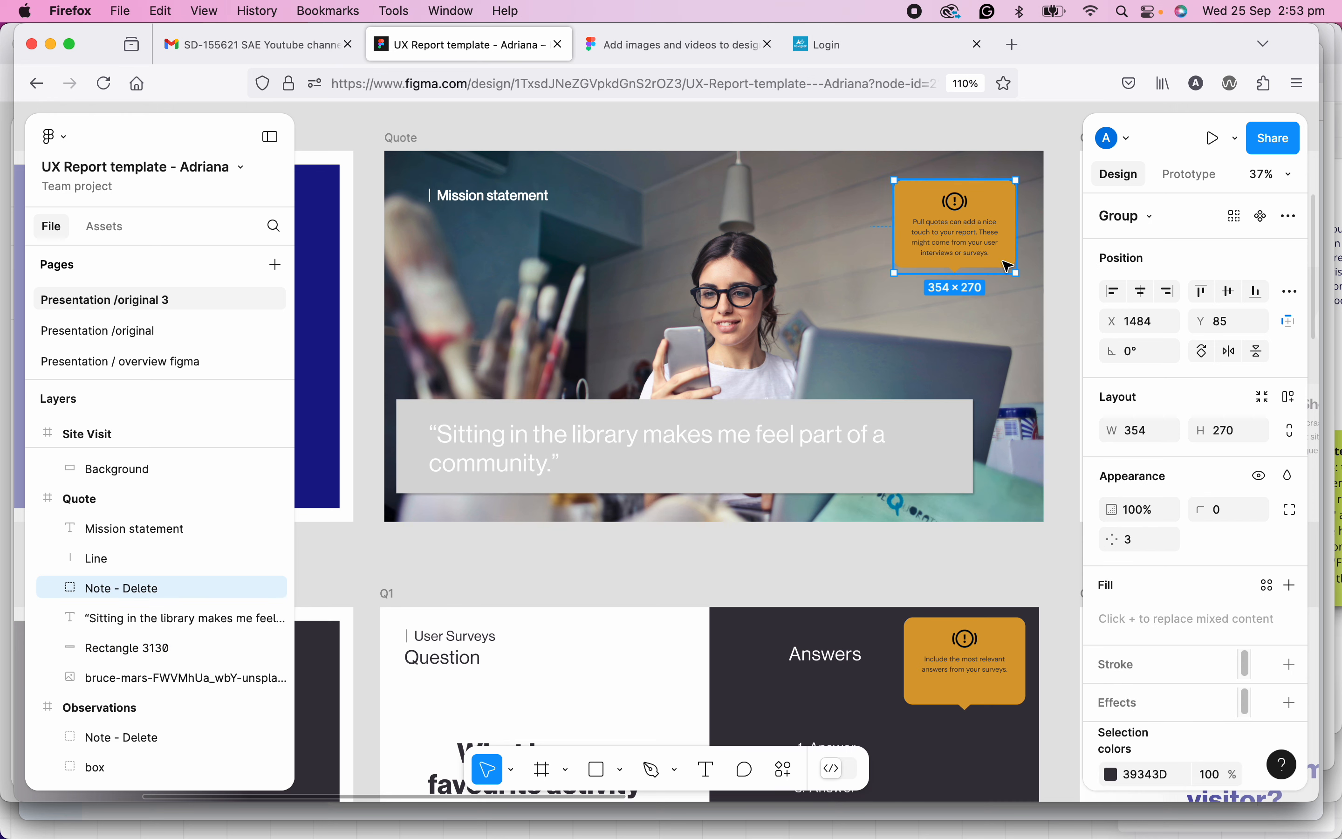
{"action": "left_click", "coordinate": [1267, 703]}
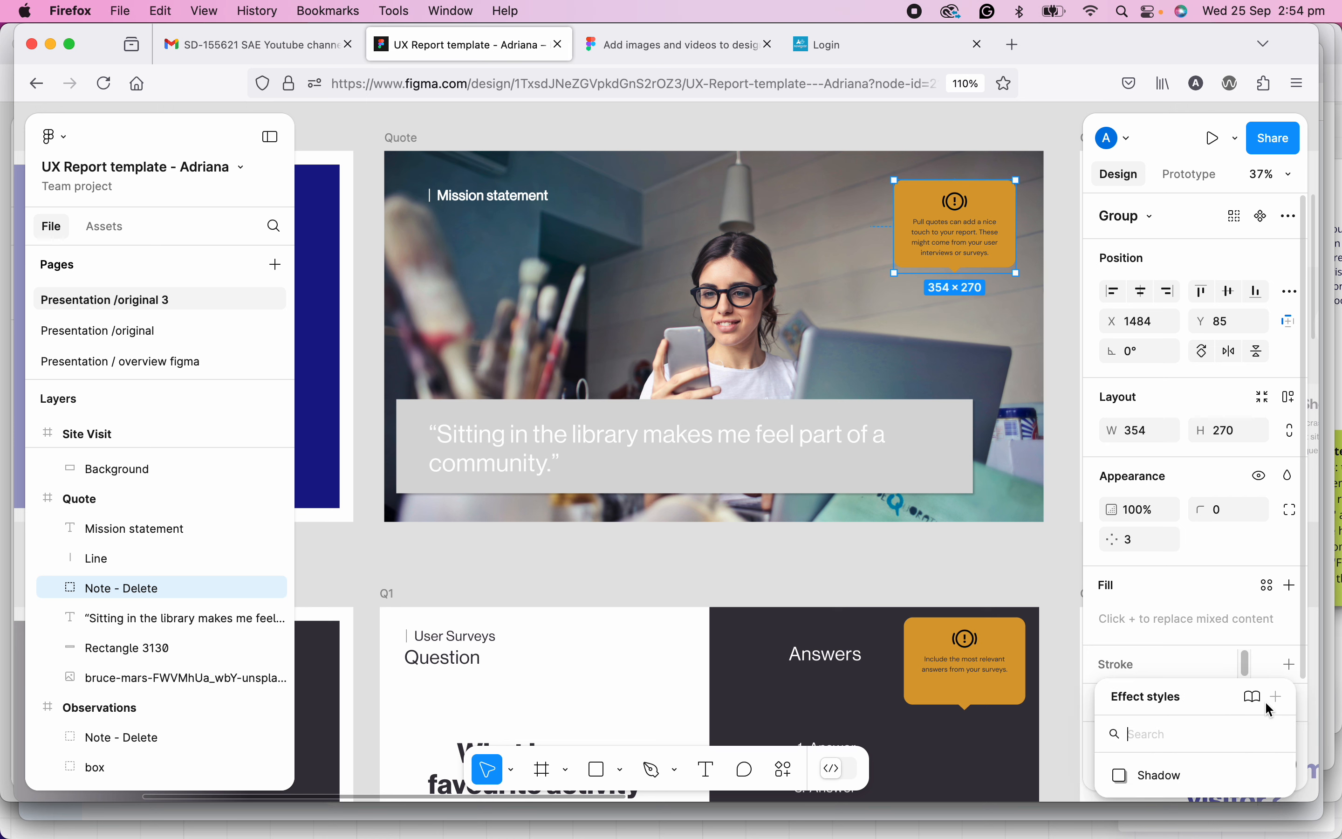
{"action": "left_click", "coordinate": [1151, 775]}
{"action": "scroll", "coordinate": [1013, 307], "scroll_direction": "up", "scroll_amount": 1}
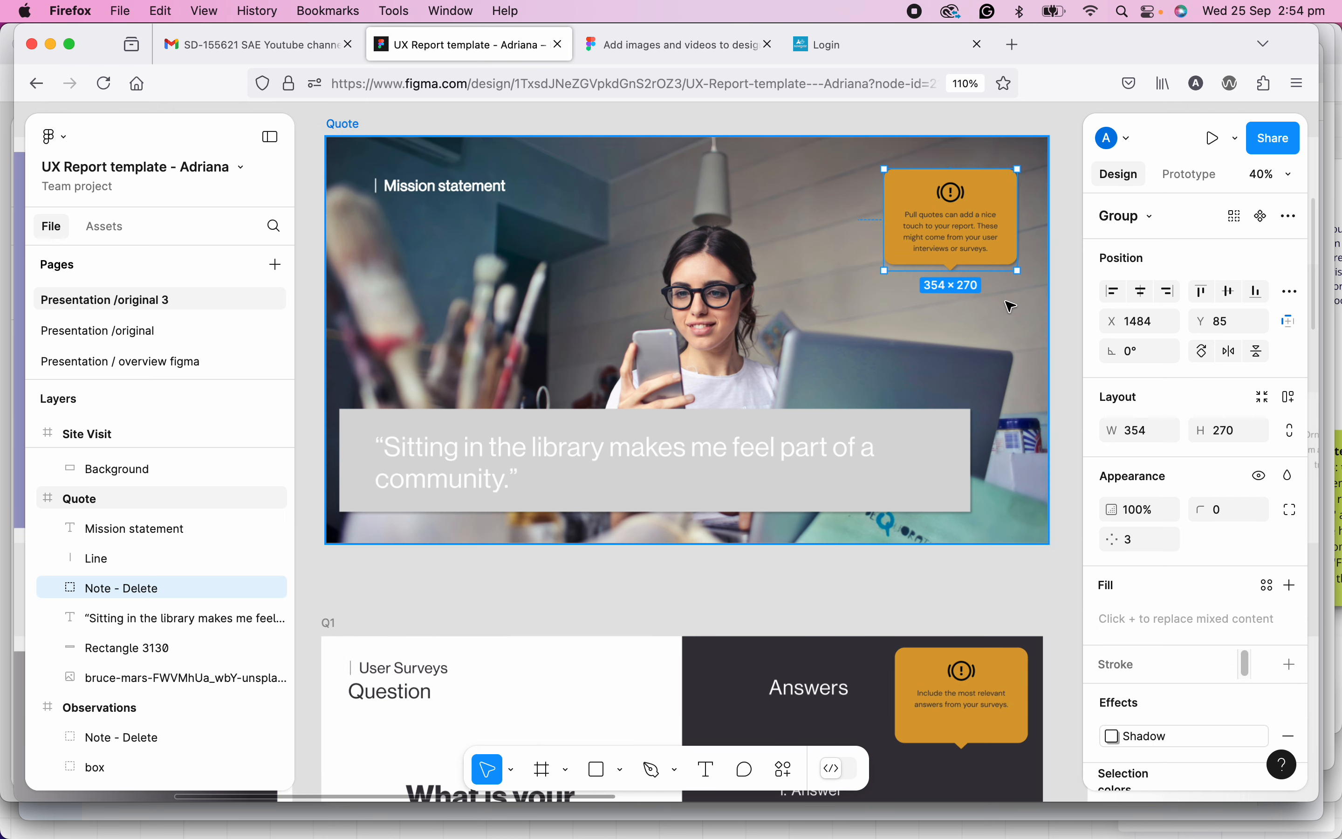
{"action": "scroll", "coordinate": [1012, 306], "scroll_direction": "down", "scroll_amount": 2}
- Remove the Shadow effect style from the rectangle behind the quote
{"action": "left_click", "coordinate": [934, 425]}
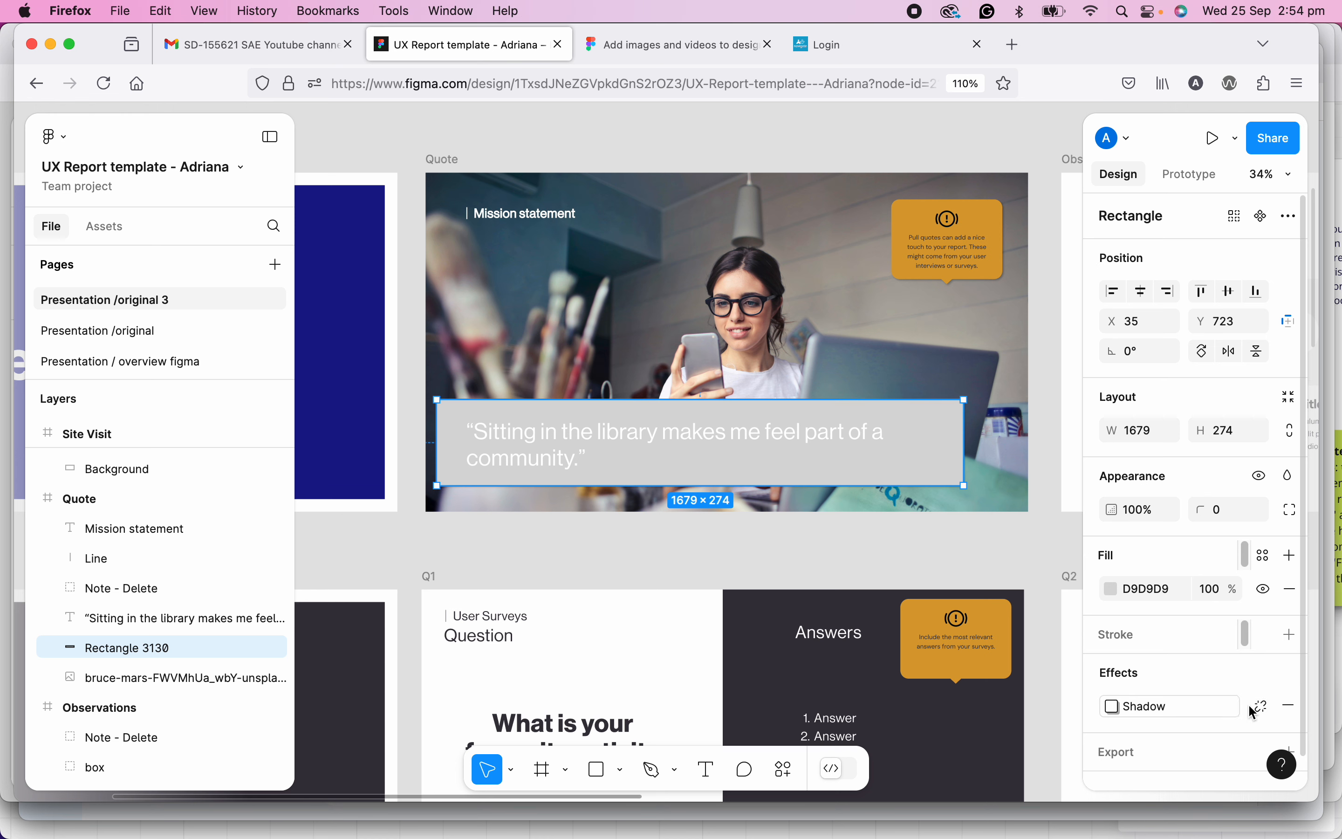
{"action": "left_click", "coordinate": [1291, 709]}
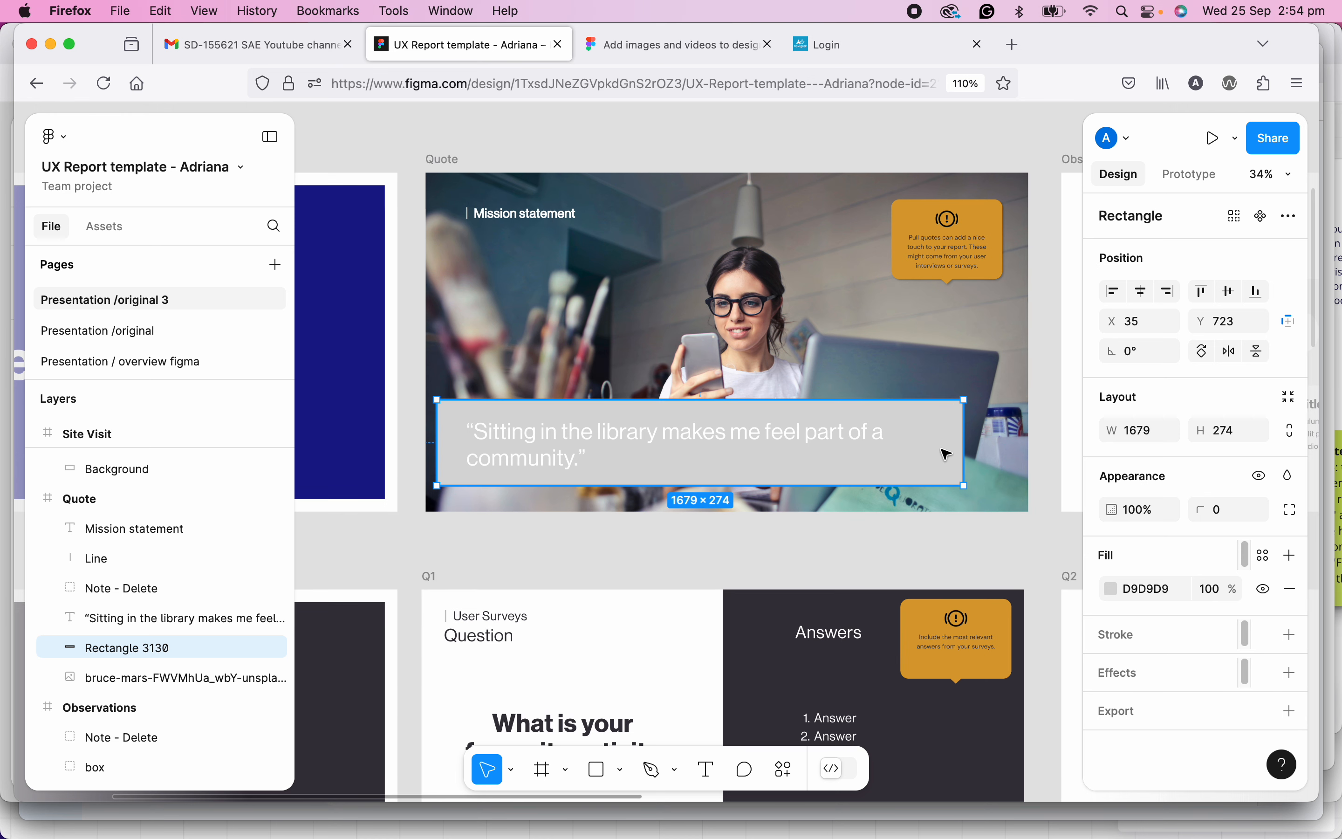
{"action": "scroll", "coordinate": [932, 463], "scroll_direction": "up", "scroll_amount": 2}
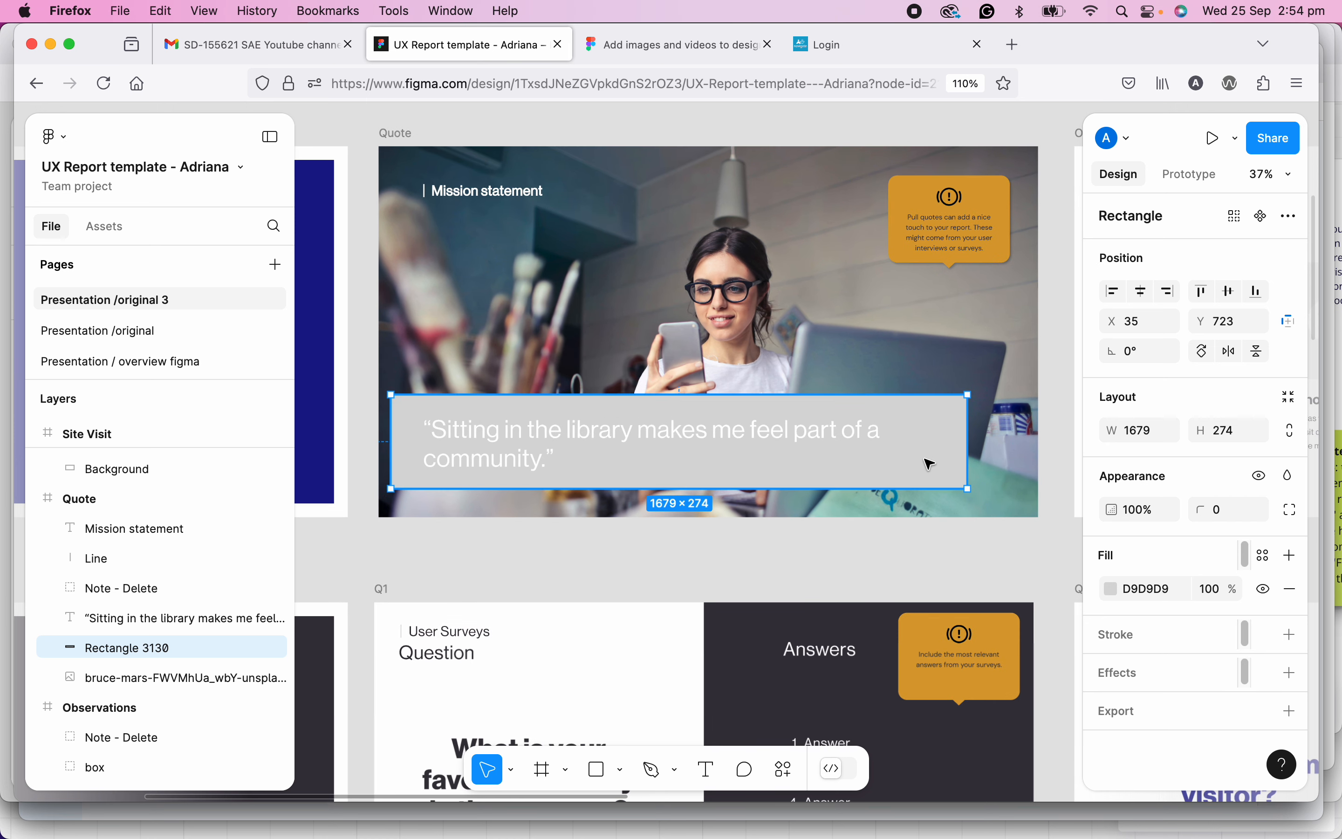
- Add a new effect to the rectangle behind the quote and set its type to Layer blur
{"action": "left_click", "coordinate": [1264, 673]}
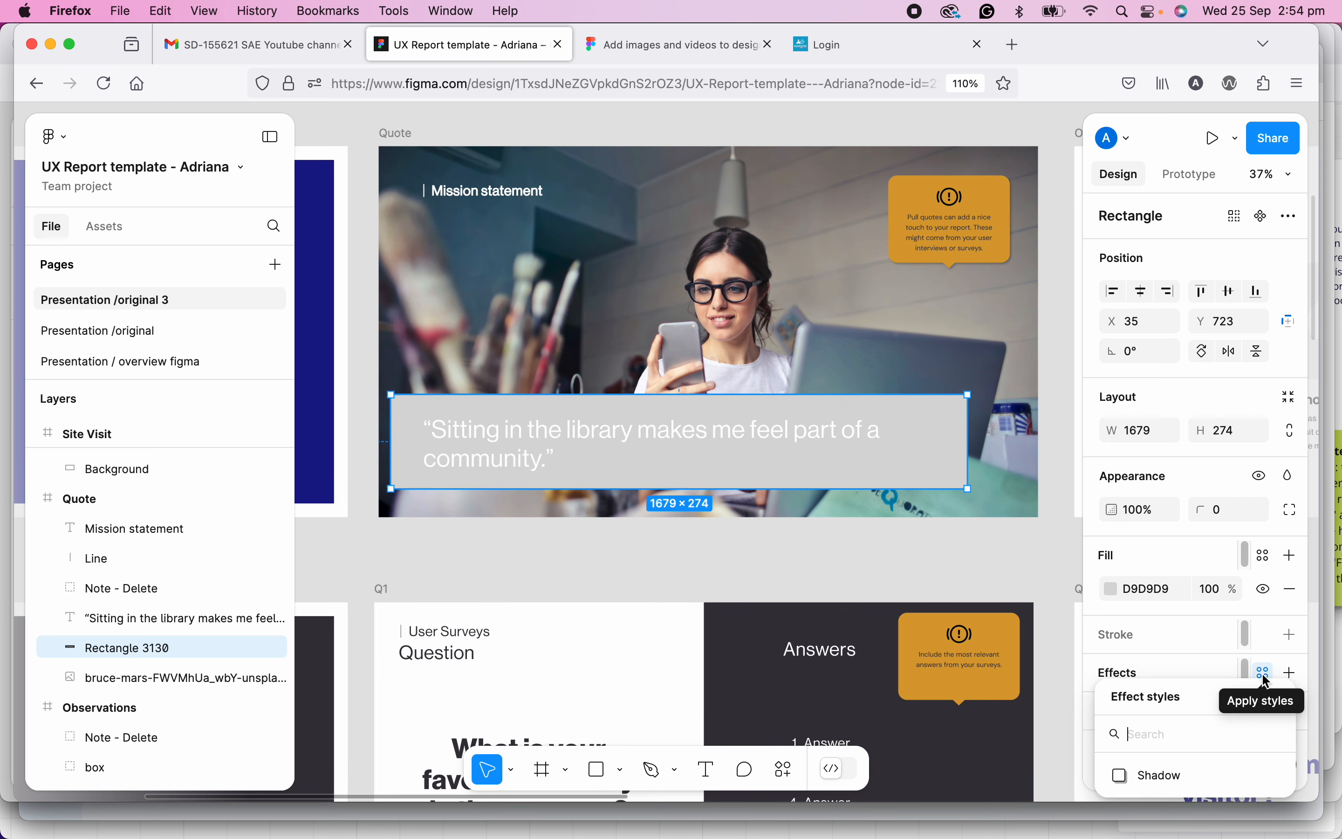
{"action": "left_click", "coordinate": [1267, 674]}
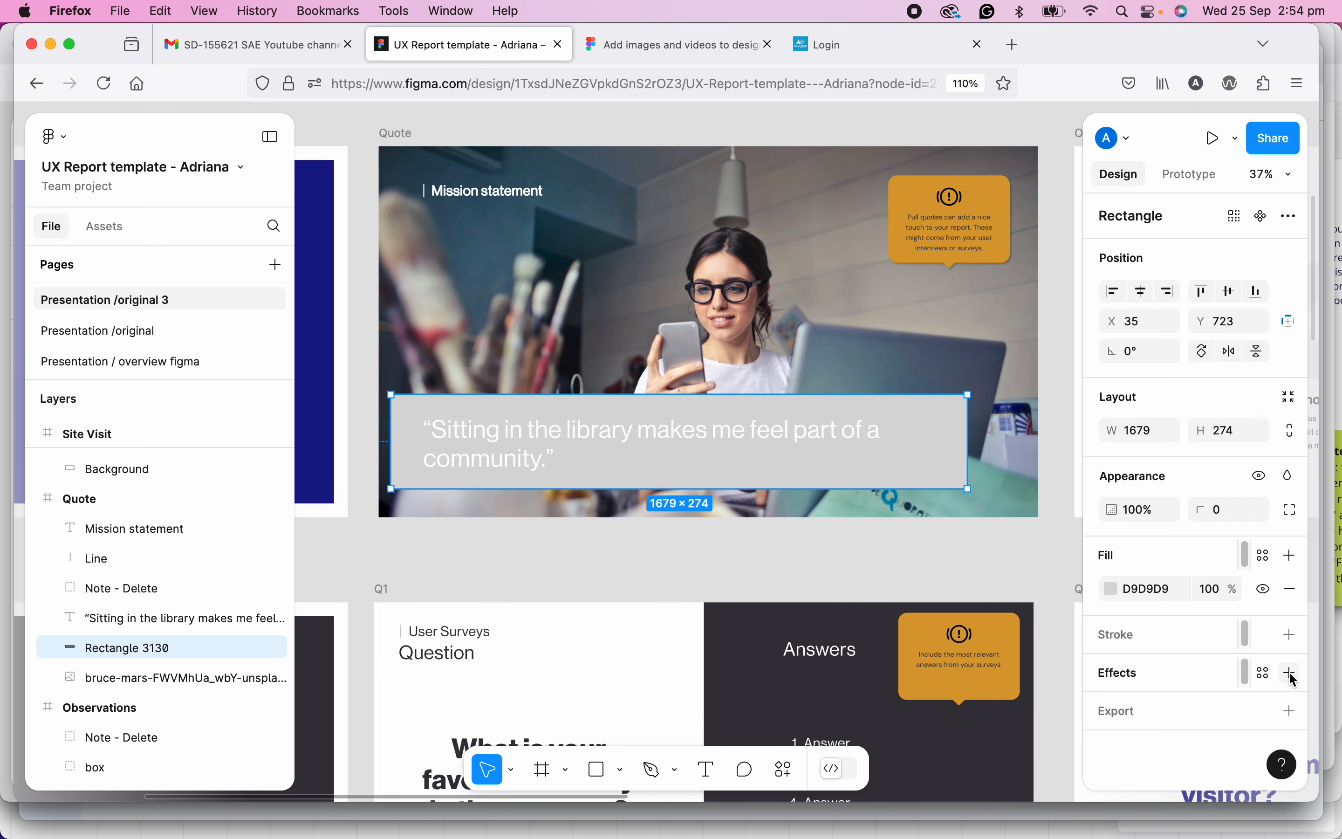
{"action": "left_click", "coordinate": [1292, 672]}
{"action": "left_click", "coordinate": [1168, 706]}
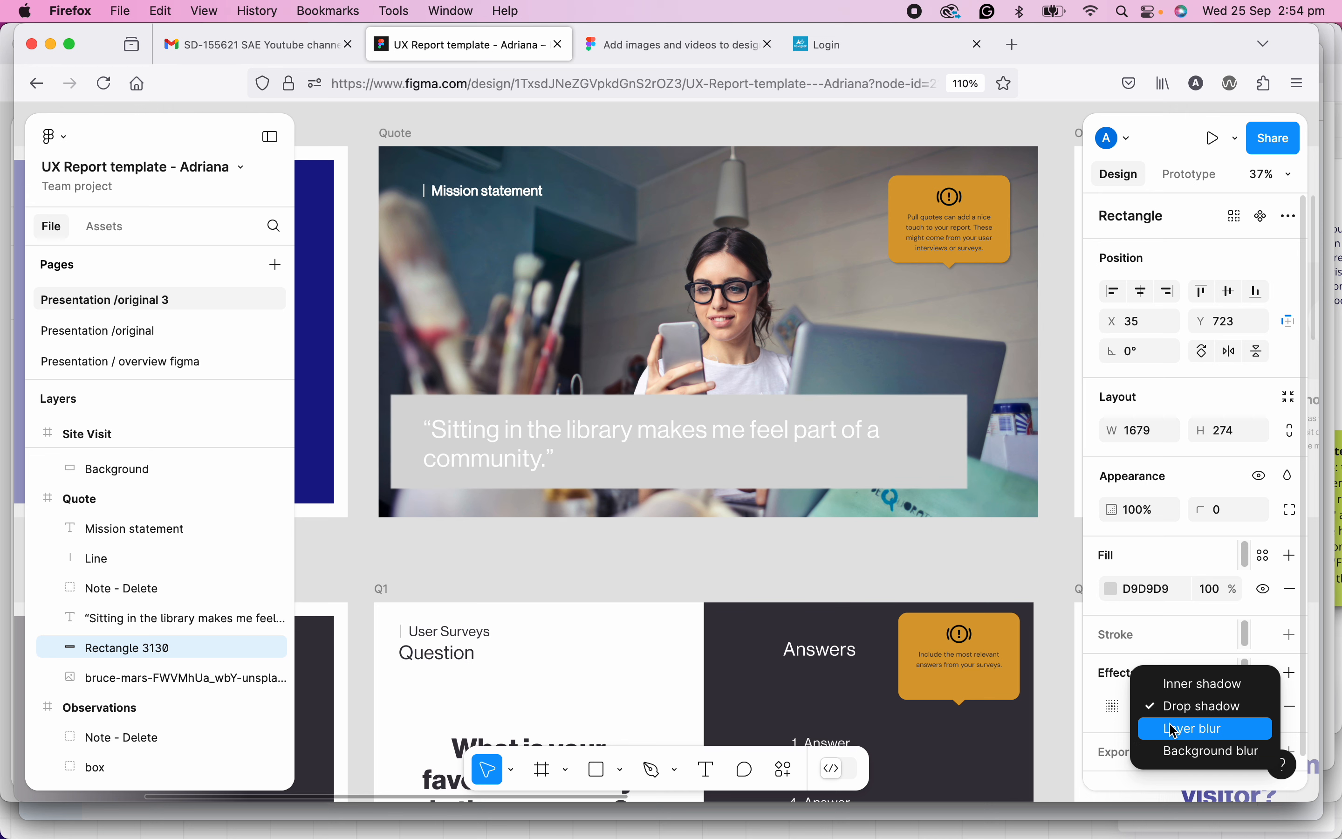
{"action": "left_click", "coordinate": [1174, 705]}
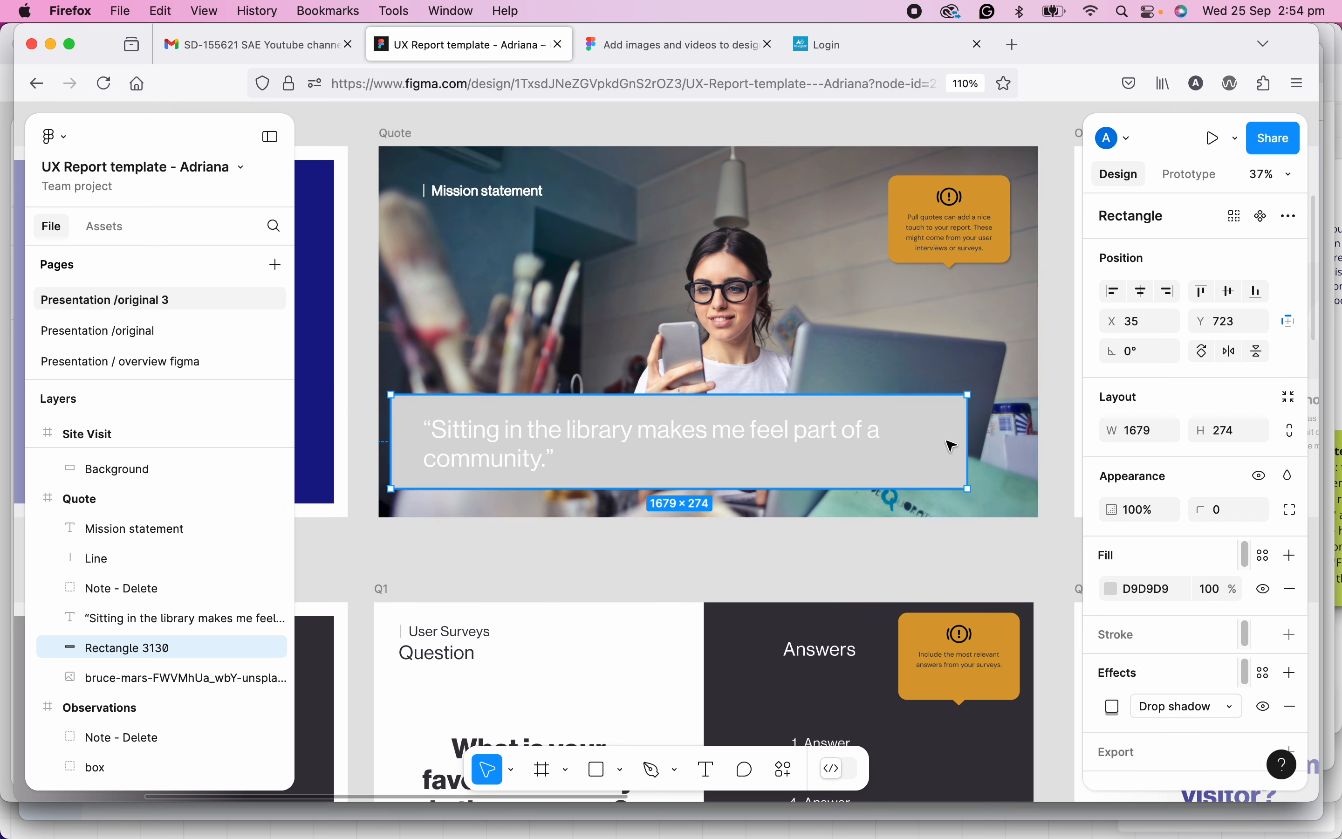
{"action": "left_click", "coordinate": [1161, 707]}
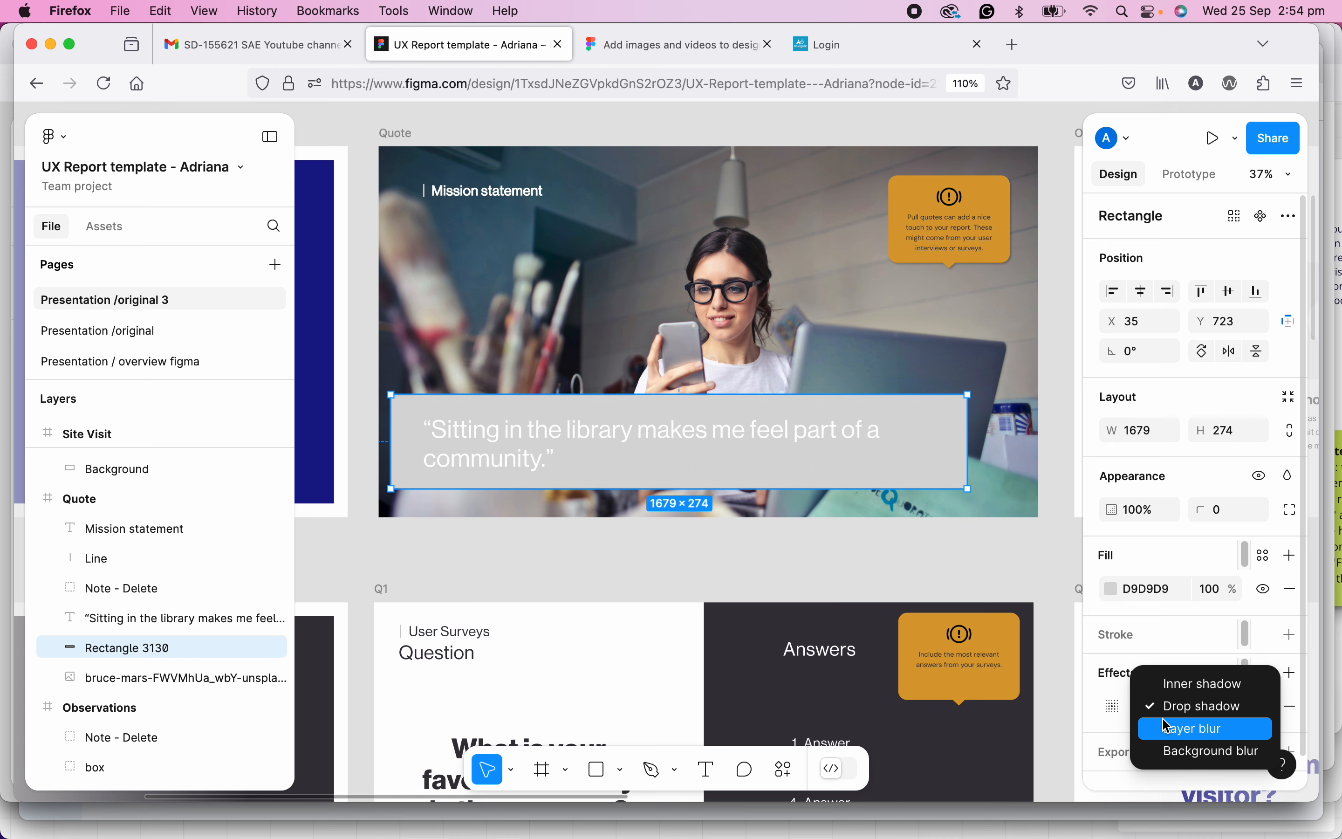
{"action": "left_click", "coordinate": [1168, 727]}
{"action": "scroll", "coordinate": [943, 411], "scroll_direction": "up", "scroll_amount": 5}
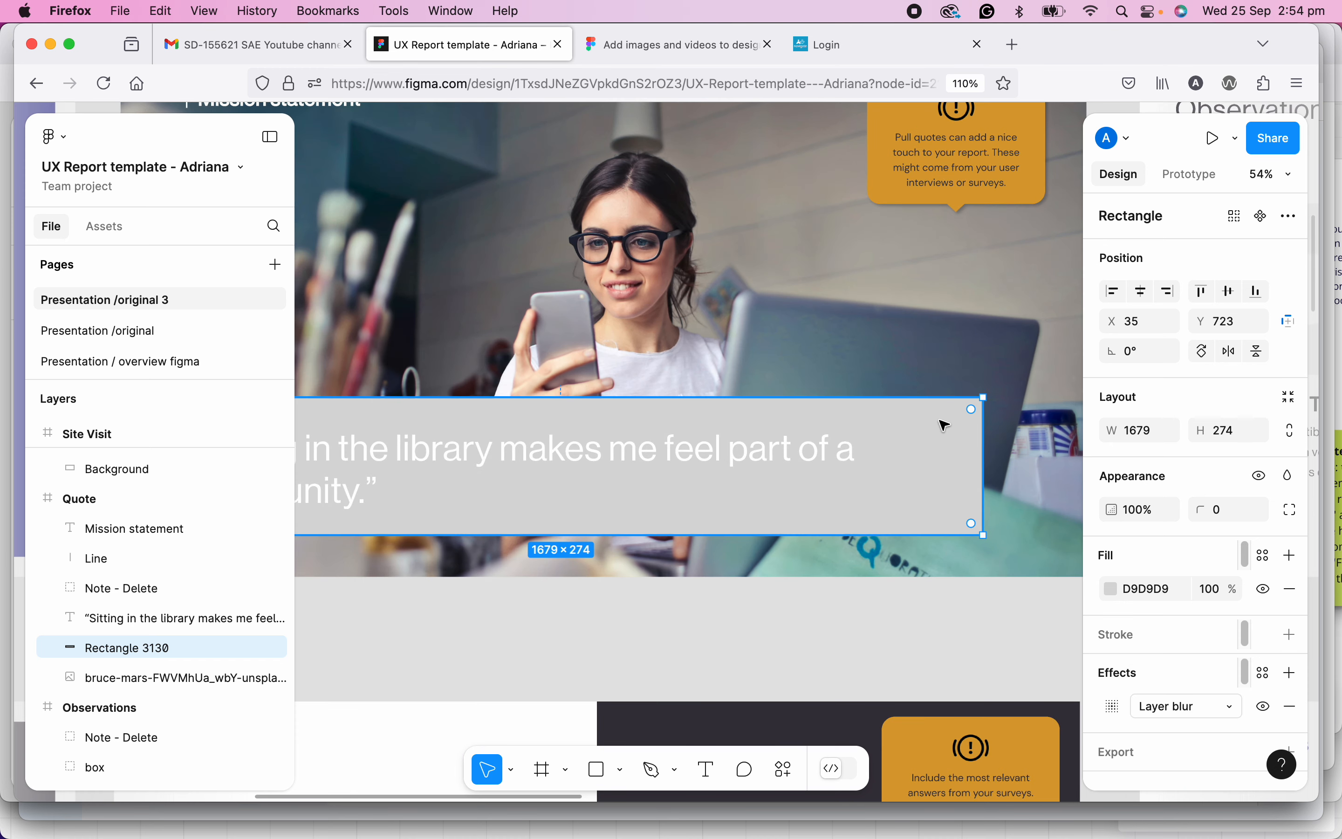
- Set the fill opacity of the rectangle behind the quote to 50%
{"action": "scroll", "coordinate": [943, 423], "scroll_direction": "down", "scroll_amount": 4}
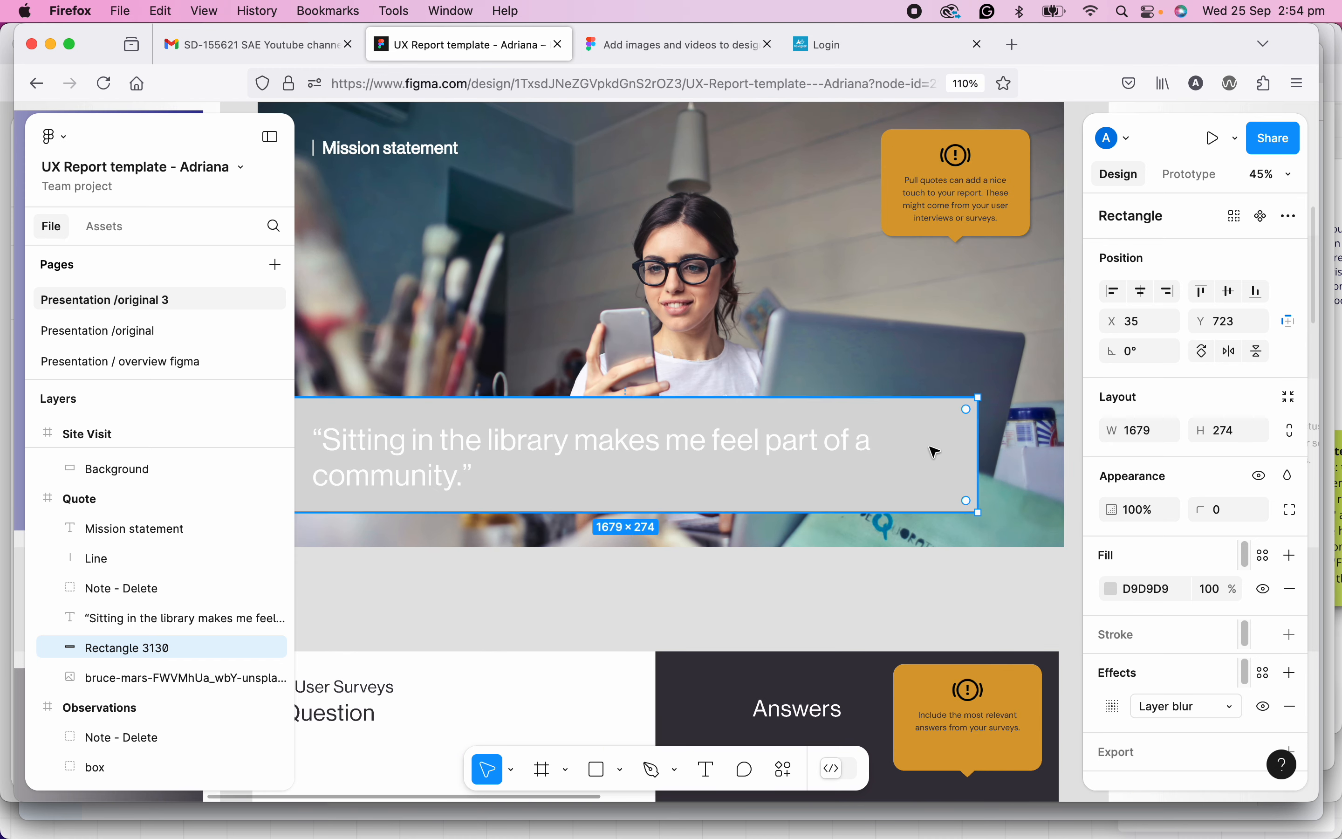
{"action": "scroll", "coordinate": [937, 453], "scroll_direction": "up", "scroll_amount": 4}
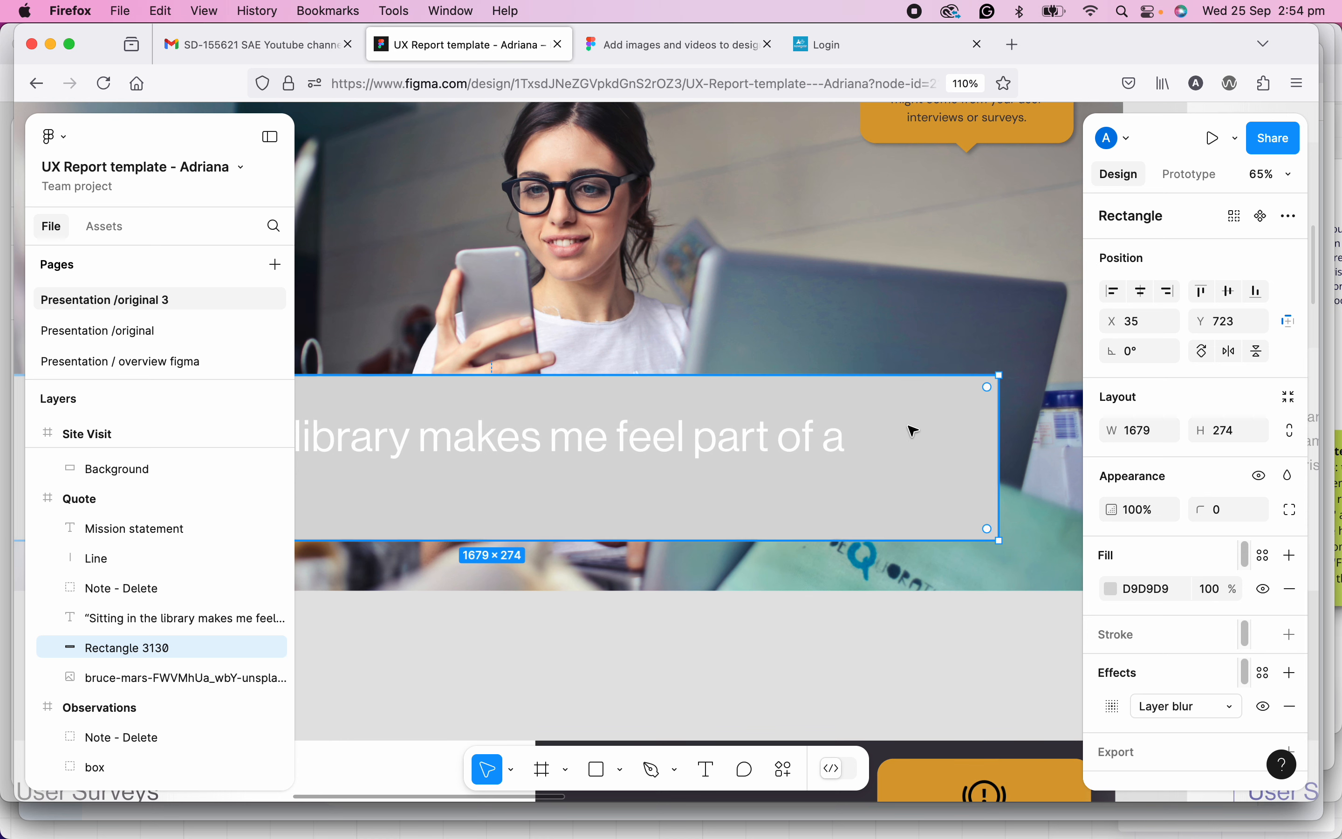
{"action": "left_click", "coordinate": [1216, 592]}
{"action": "left_click", "coordinate": [1213, 592]}
{"action": "key", "text": "BackSpace"}
{"action": "key", "text": "BackSpace"}
{"action": "type", "text": "50"}
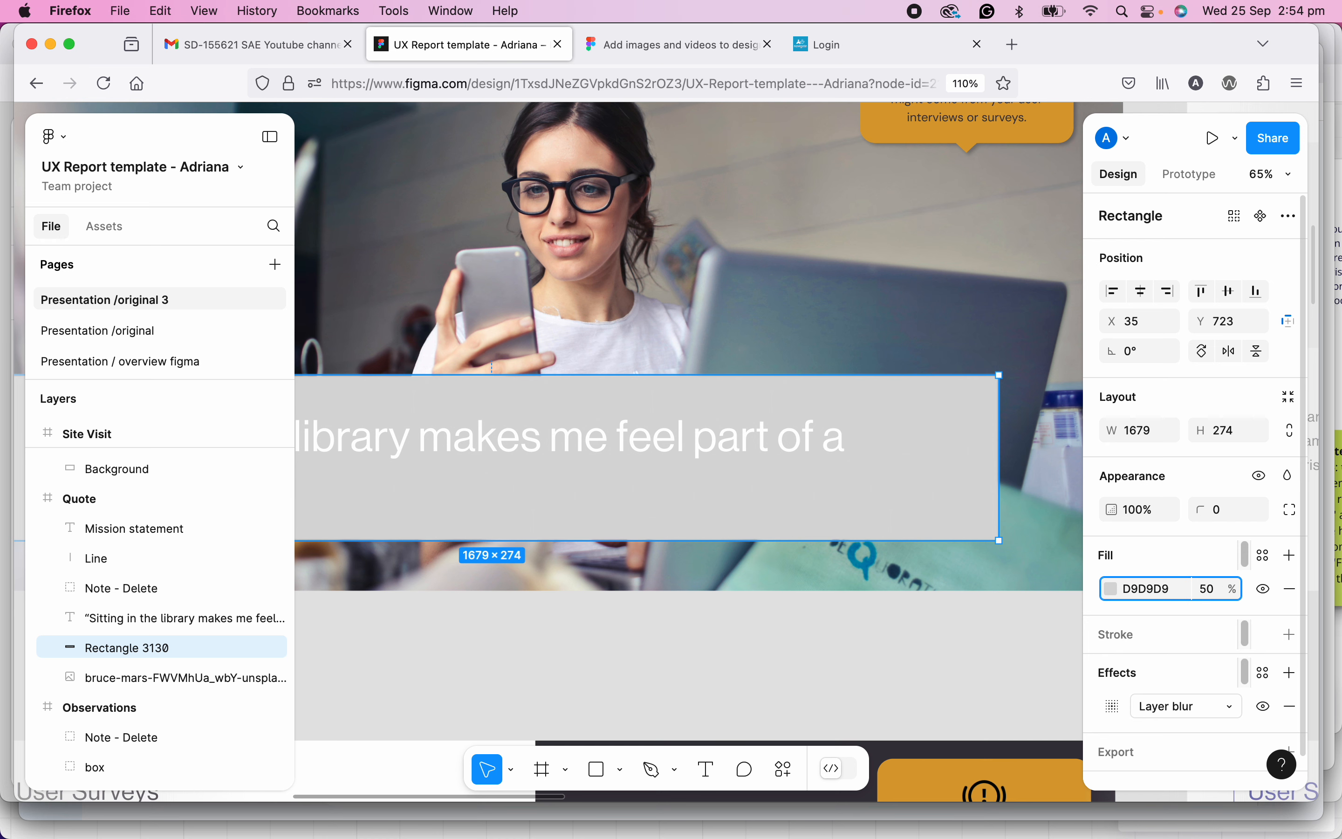
{"action": "key", "text": "Return"}
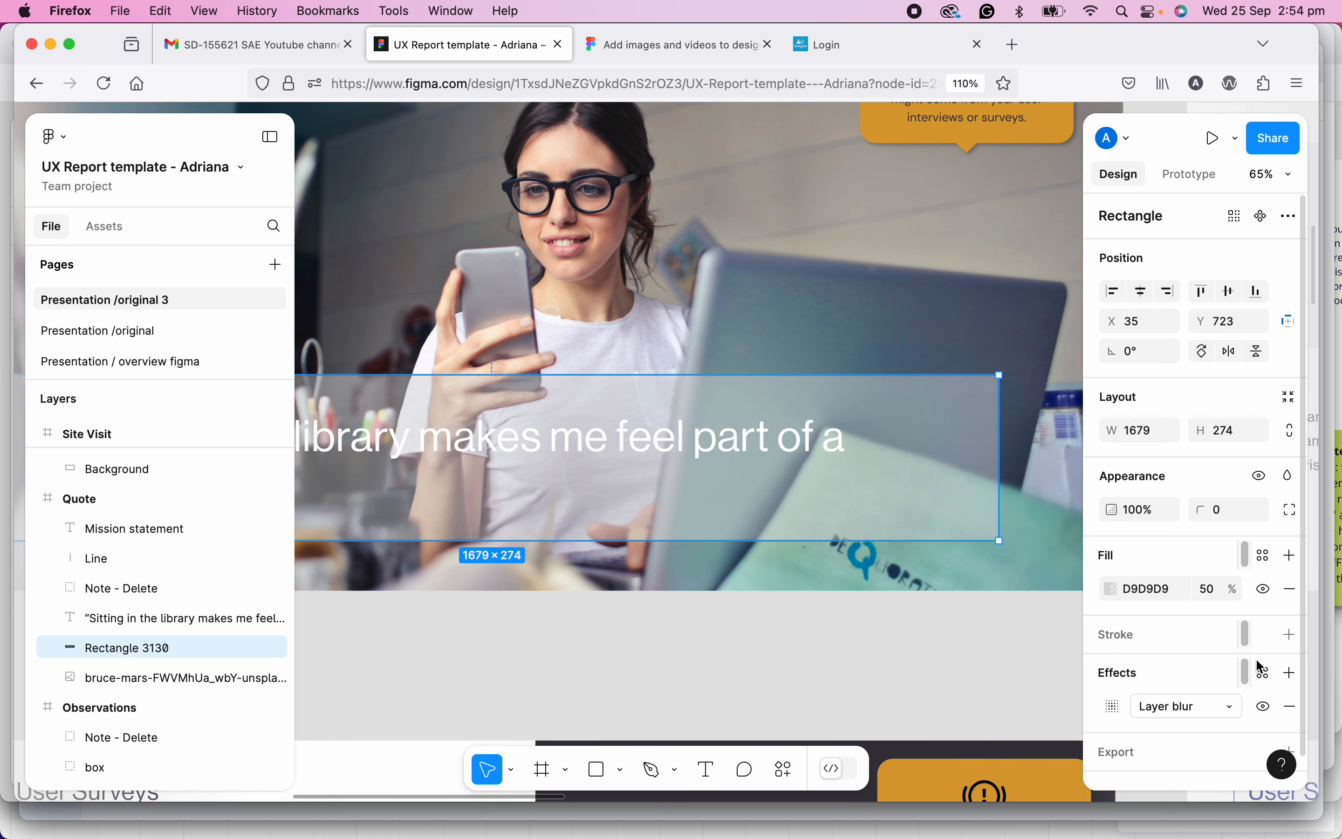
- Check the rectangle's layer blur settings and examine its edges against the photo at different zoom levels
{"action": "left_click", "coordinate": [1116, 708]}
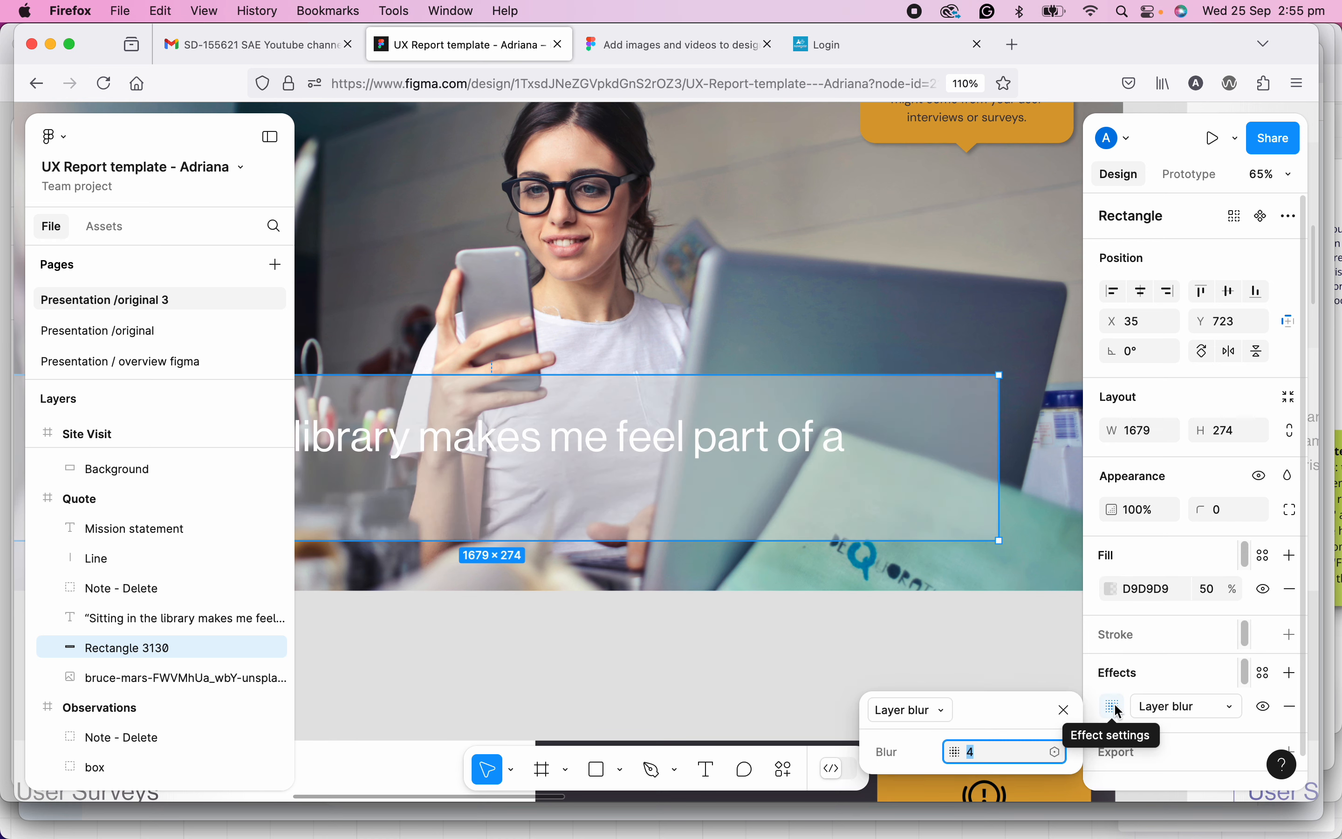
{"action": "key", "text": "Return"}
{"action": "key", "text": "Escape"}
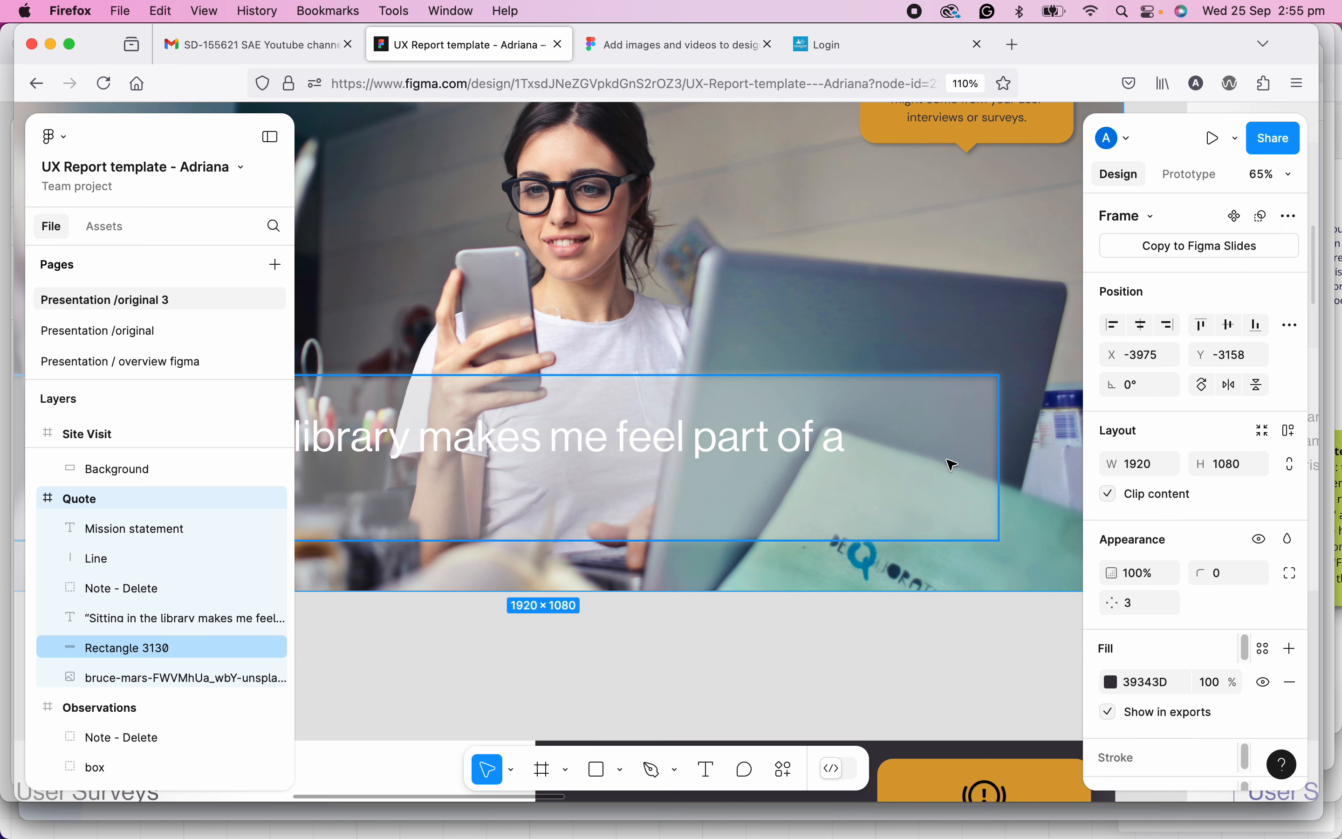
{"action": "left_click", "coordinate": [954, 466]}
{"action": "scroll", "coordinate": [872, 474], "scroll_direction": "up", "scroll_amount": 2}
{"action": "scroll", "coordinate": [777, 471], "scroll_direction": "left", "scroll_amount": 2}
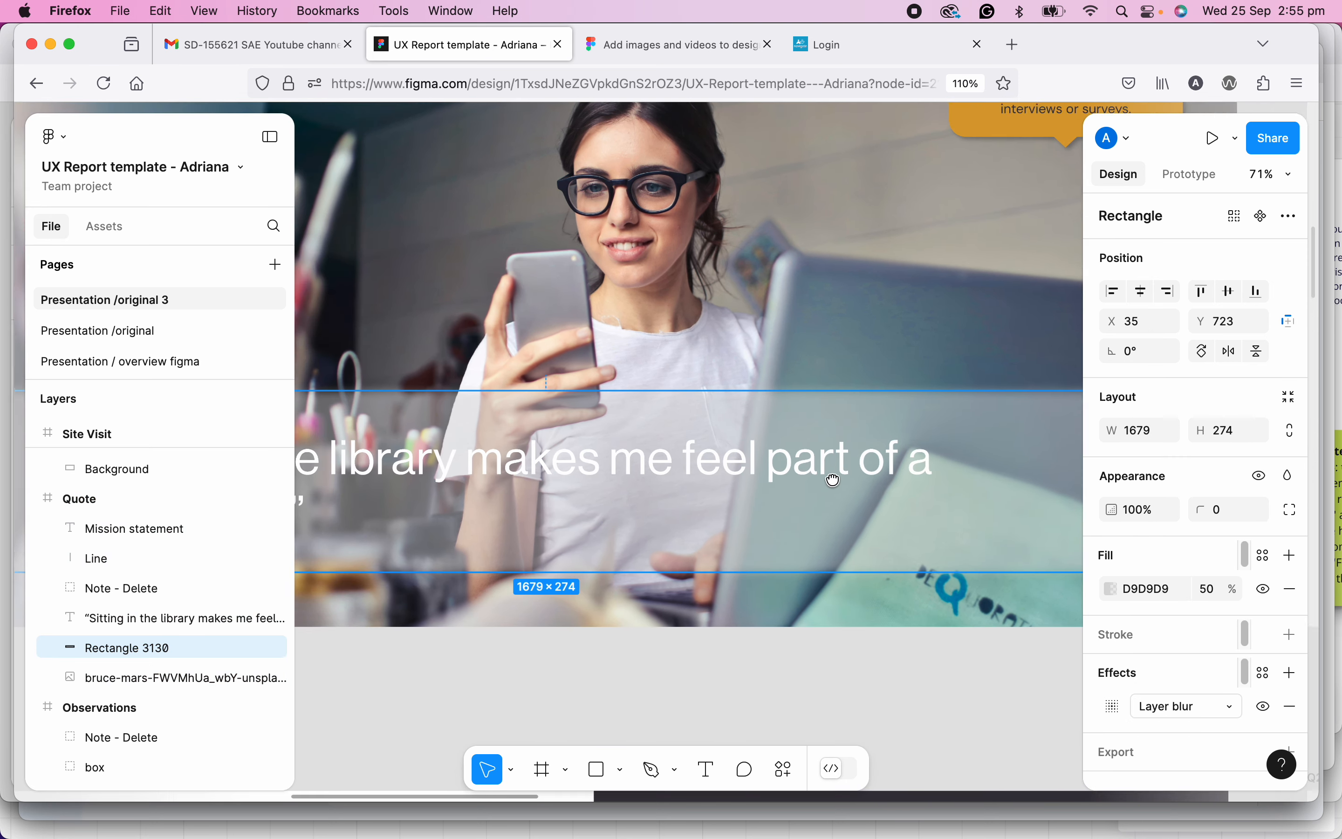
{"action": "scroll", "coordinate": [835, 481], "scroll_direction": "left", "scroll_amount": 3}
{"action": "scroll", "coordinate": [887, 471], "scroll_direction": "right", "scroll_amount": 5}
{"action": "scroll", "coordinate": [943, 461], "scroll_direction": "up", "scroll_amount": 2}
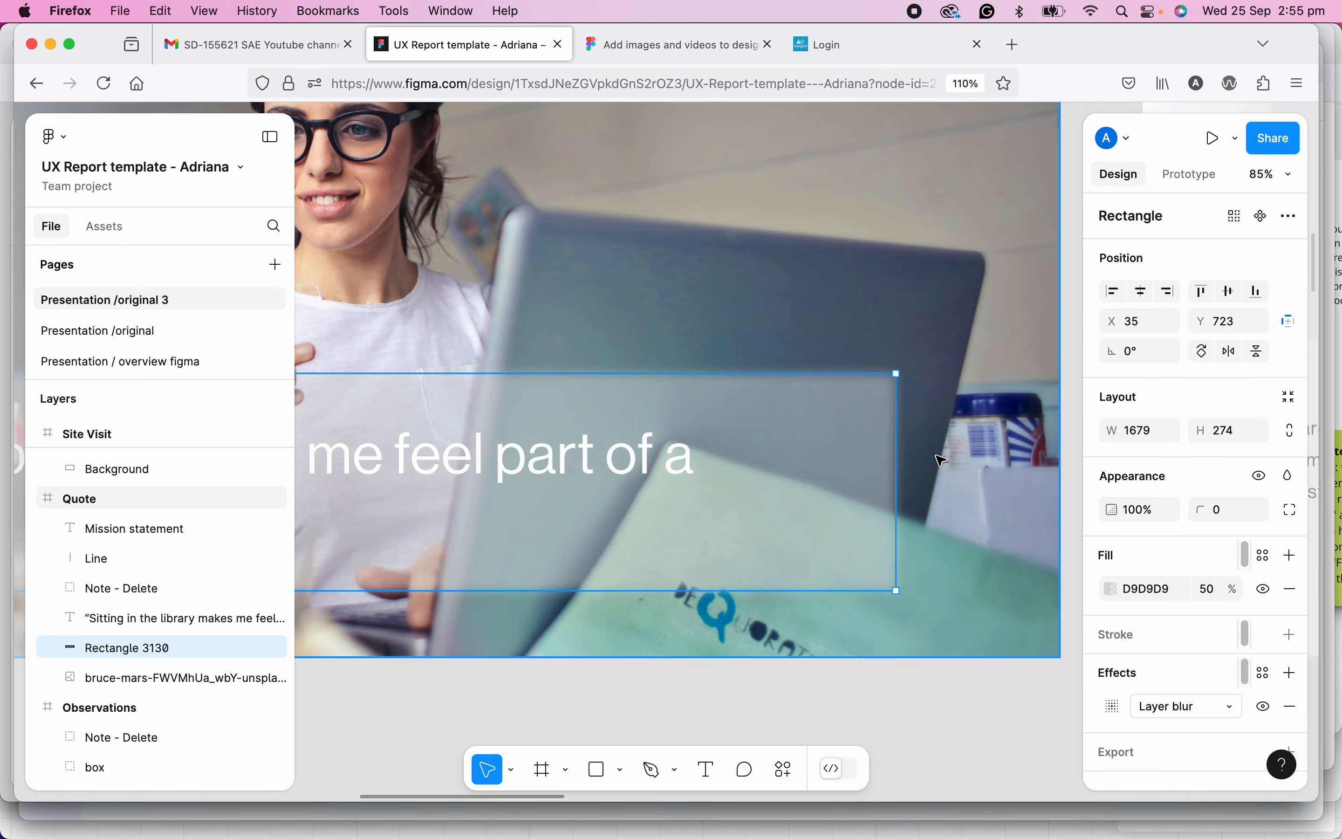
{"action": "scroll", "coordinate": [943, 461], "scroll_direction": "up", "scroll_amount": 4}
{"action": "key", "text": "Escape"}
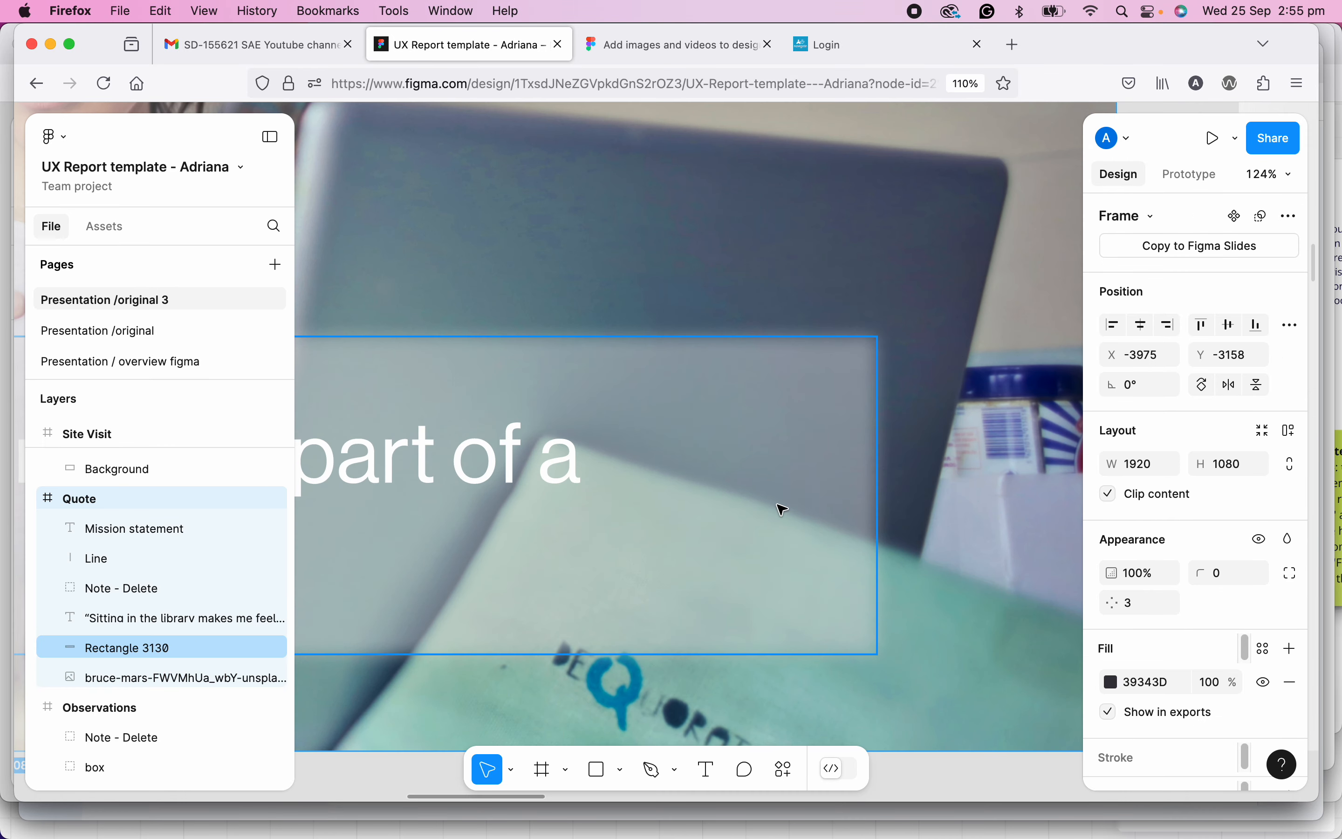
{"action": "scroll", "coordinate": [784, 510], "scroll_direction": "down", "scroll_amount": 6}
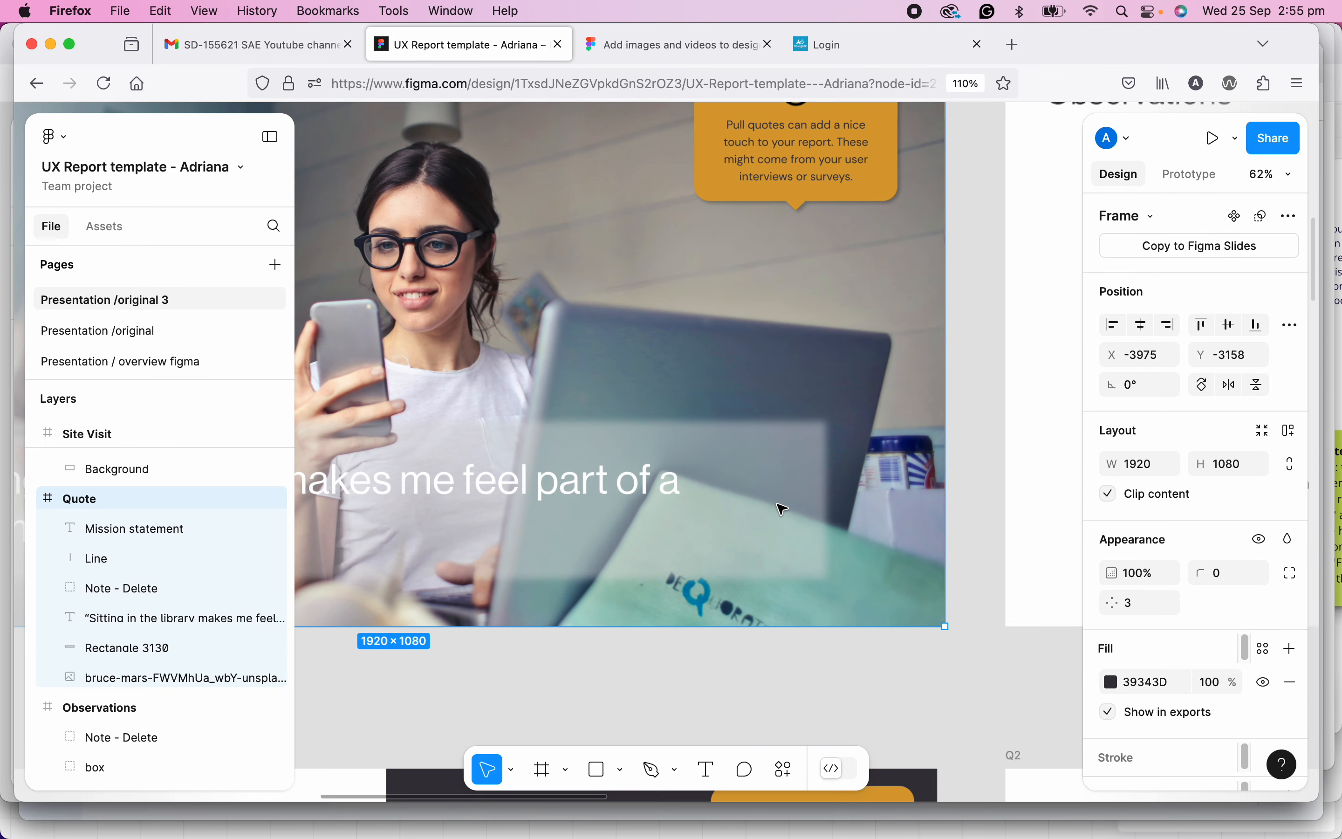
{"action": "scroll", "coordinate": [780, 507], "scroll_direction": "left", "scroll_amount": 5}
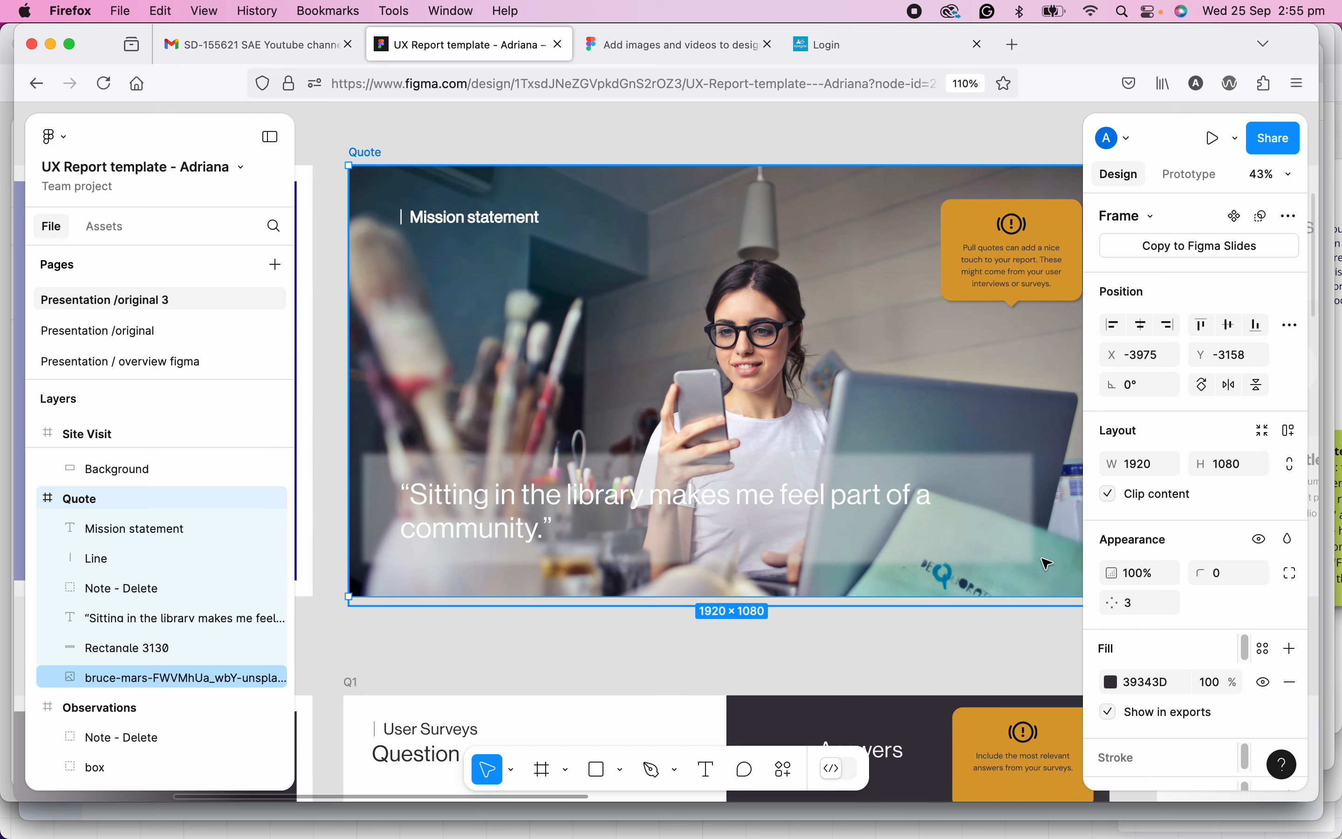
- Try a Layer blur effect with a blur of 15 on the whole Quote frame, and remove it again
{"action": "scroll", "coordinate": [1154, 638], "scroll_direction": "down", "scroll_amount": 5}
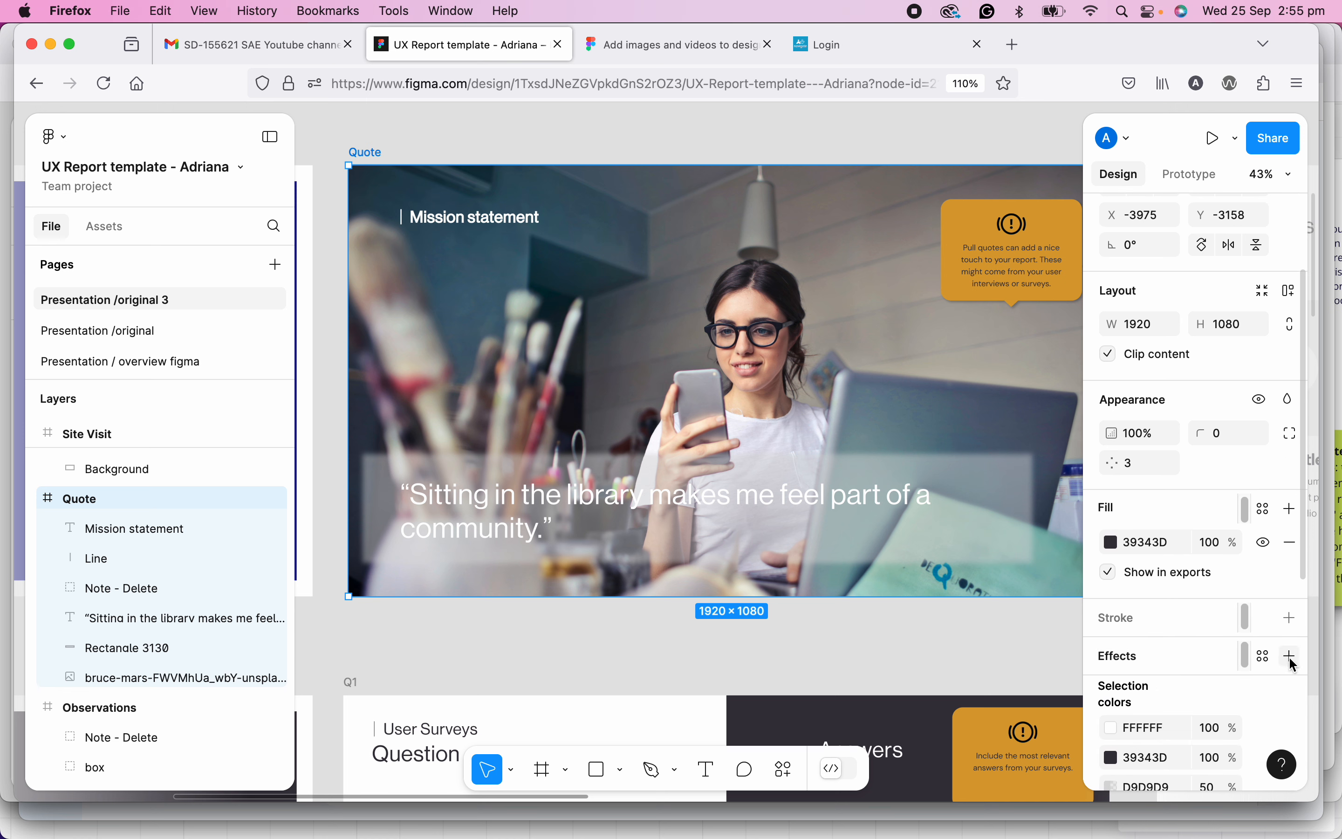
{"action": "left_click", "coordinate": [1295, 660]}
{"action": "left_click", "coordinate": [1182, 692]}
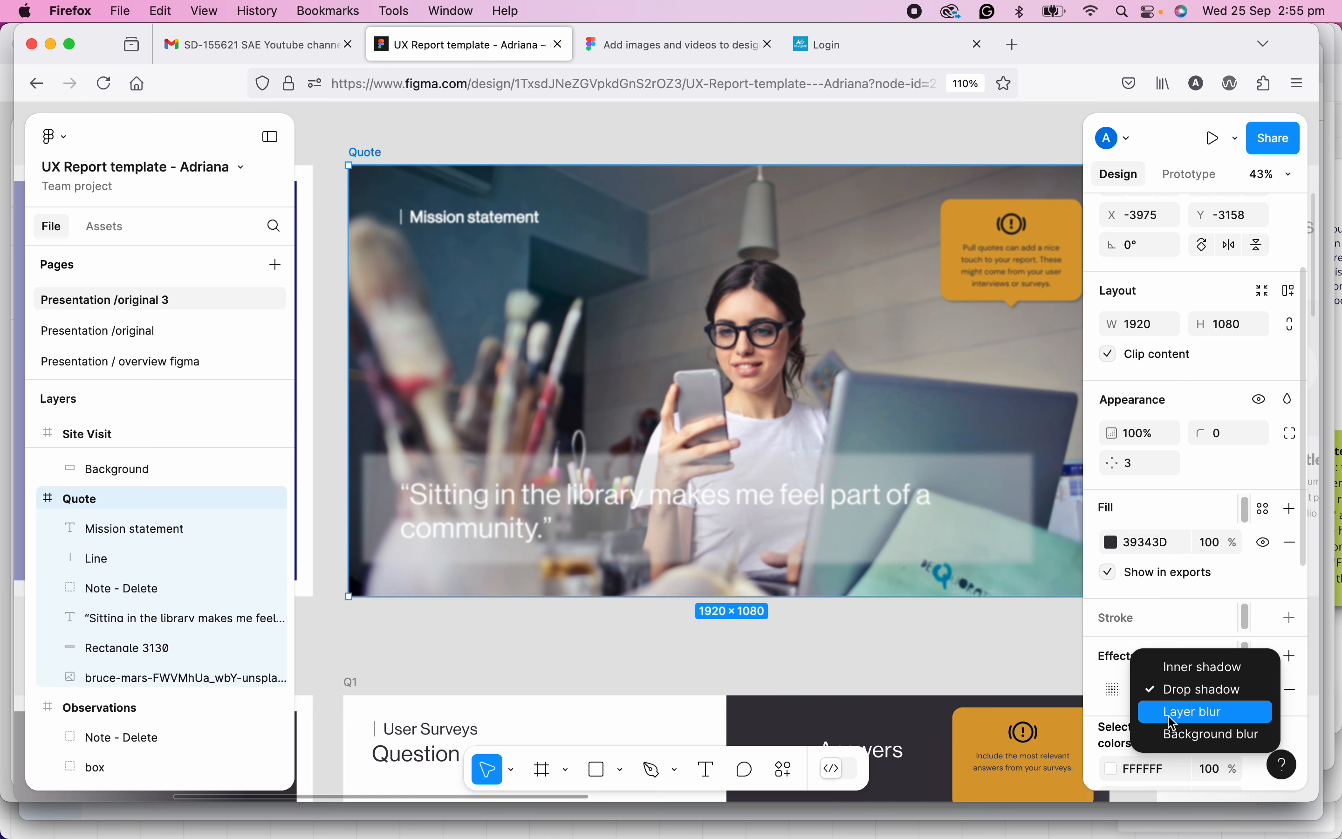
{"action": "left_click", "coordinate": [1173, 716]}
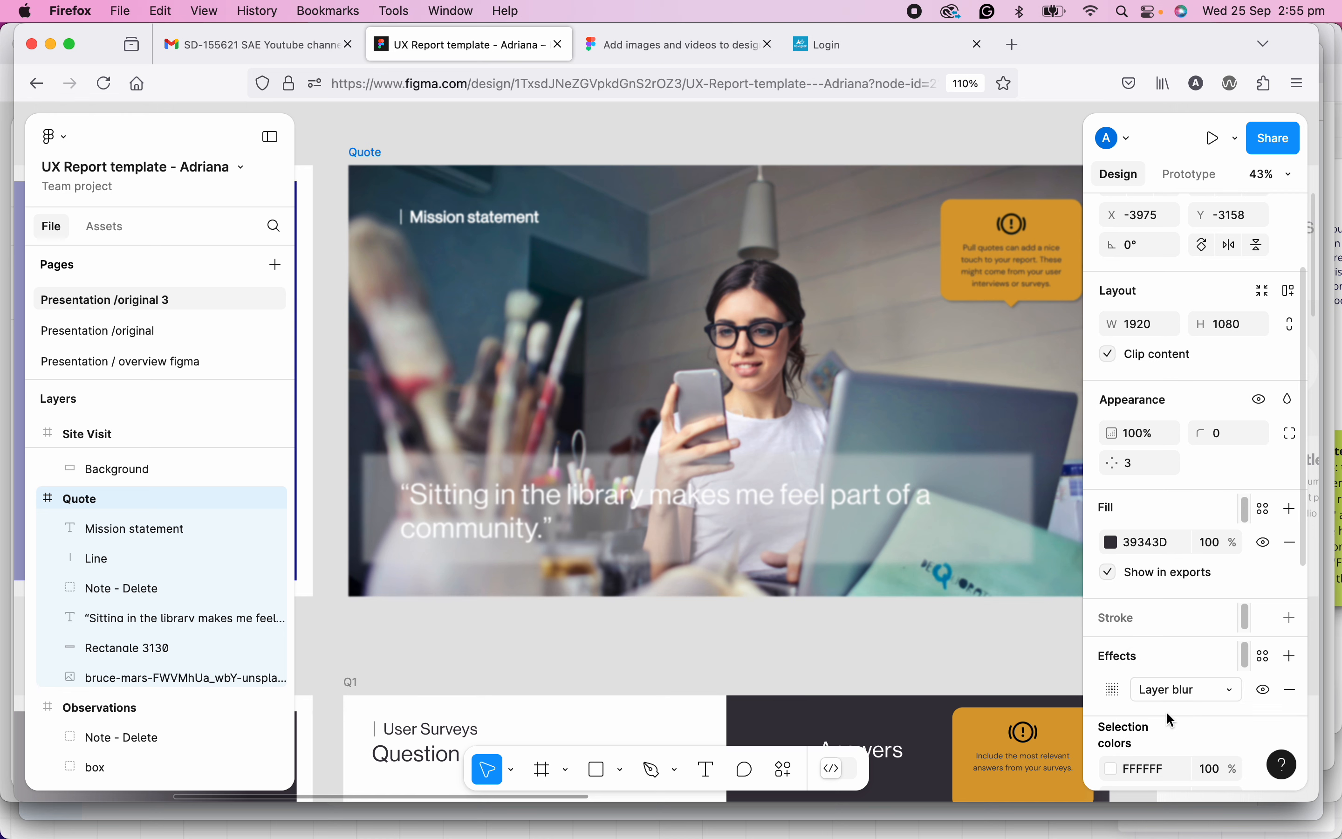
{"action": "left_click", "coordinate": [1118, 693]}
{"action": "type", "text": "1"}
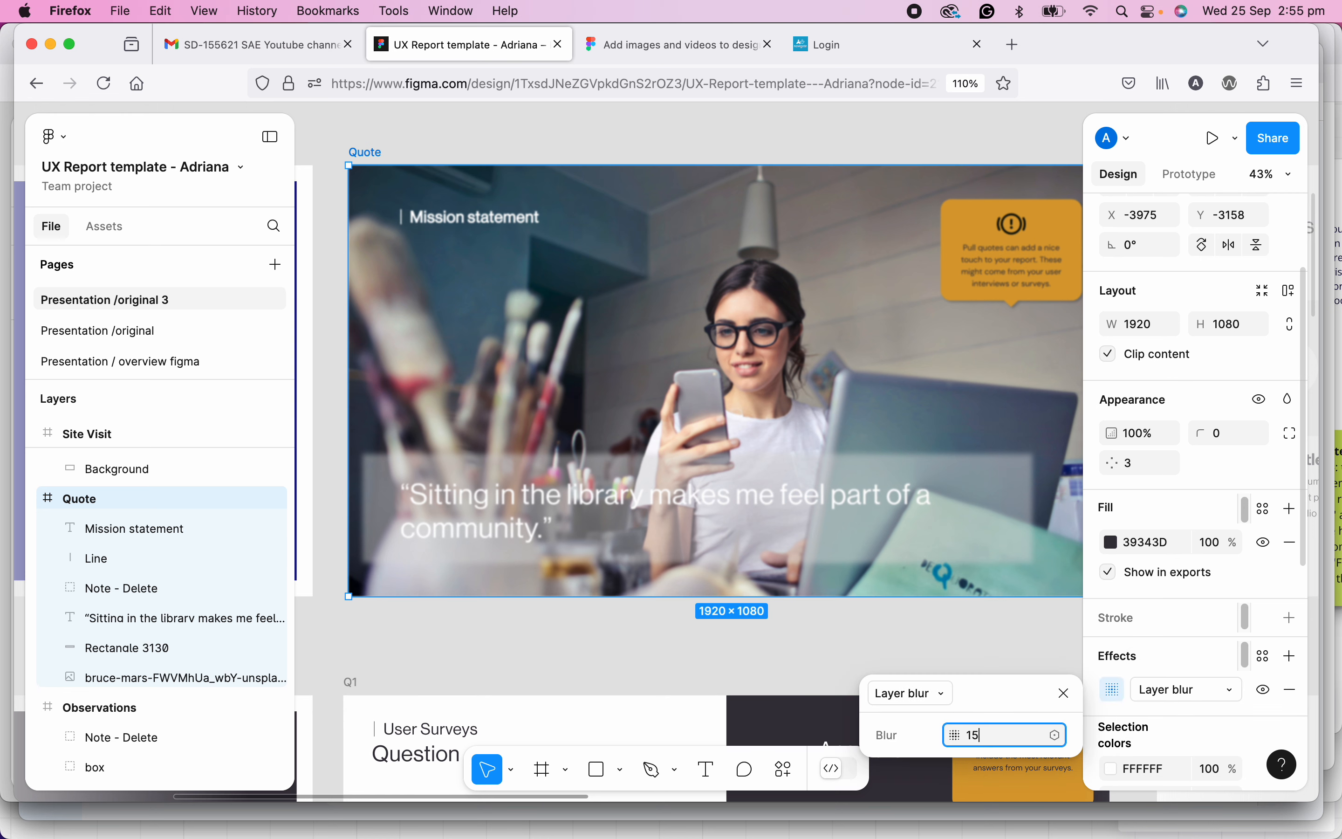
{"action": "type", "text": "5"}
{"action": "key", "text": "Return"}
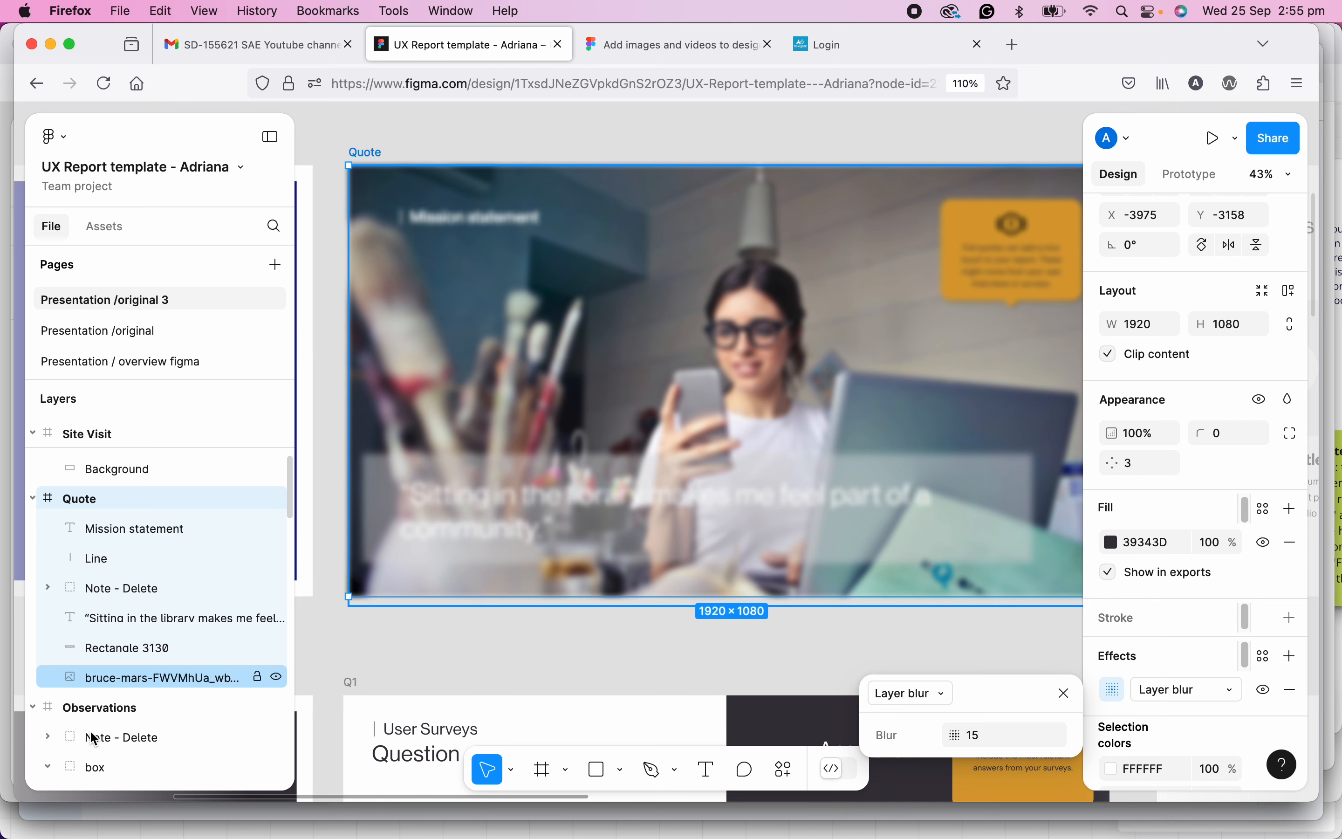
{"action": "left_click", "coordinate": [1294, 692]}
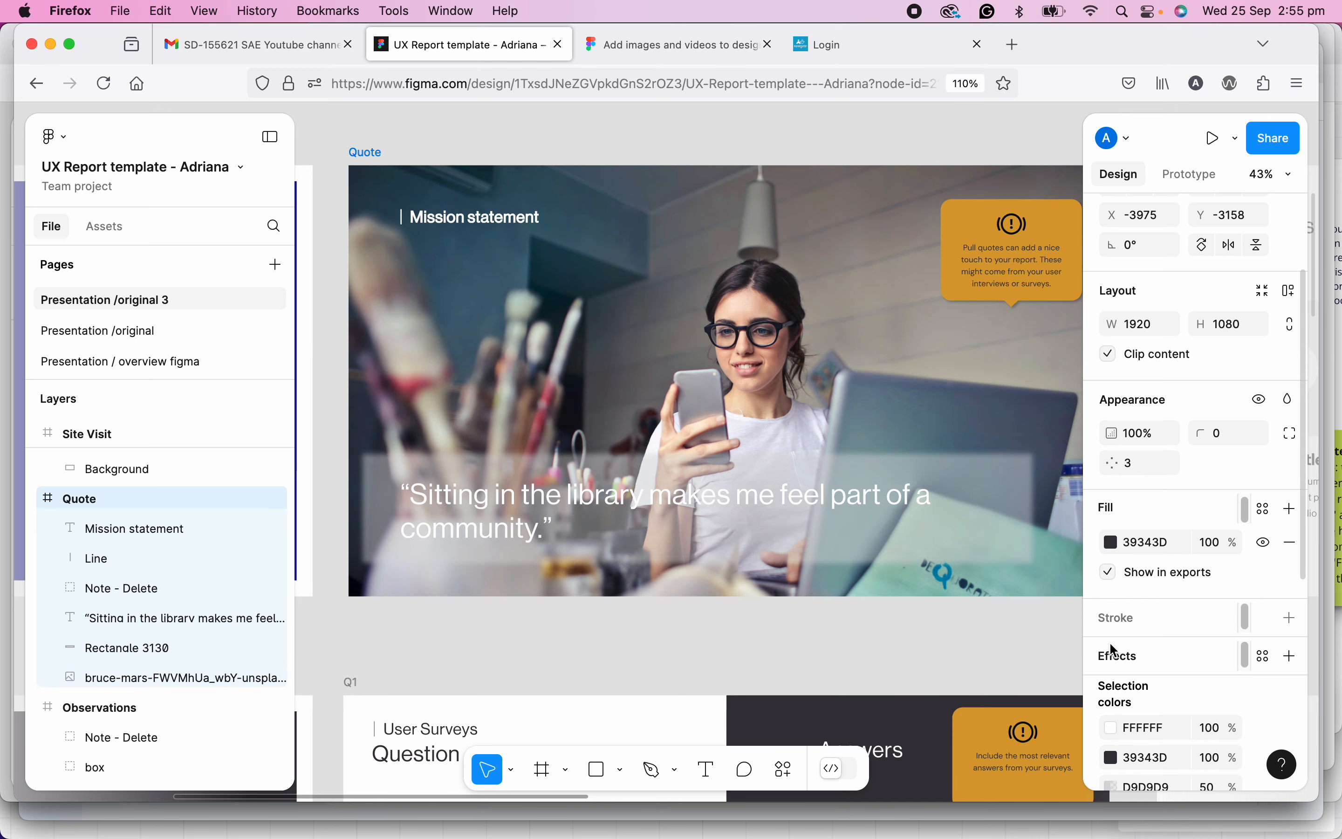
{"action": "key", "text": "super+z"}
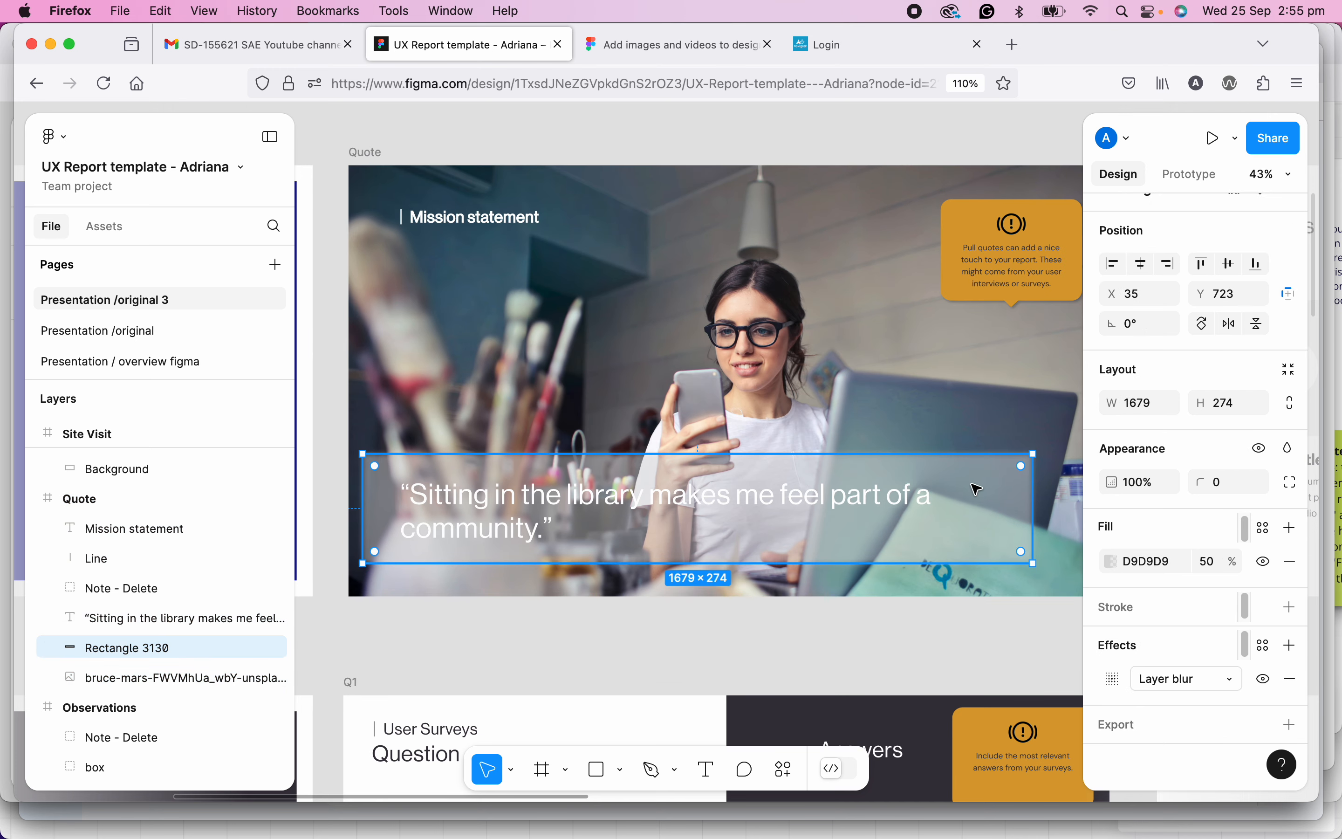
- Examine up close how the layer blur affects the upper edge of the rectangle behind the quote
{"action": "scroll", "coordinate": [577, 460], "scroll_direction": "up", "scroll_amount": 5}
{"action": "scroll", "coordinate": [732, 486], "scroll_direction": "up", "scroll_amount": 4}
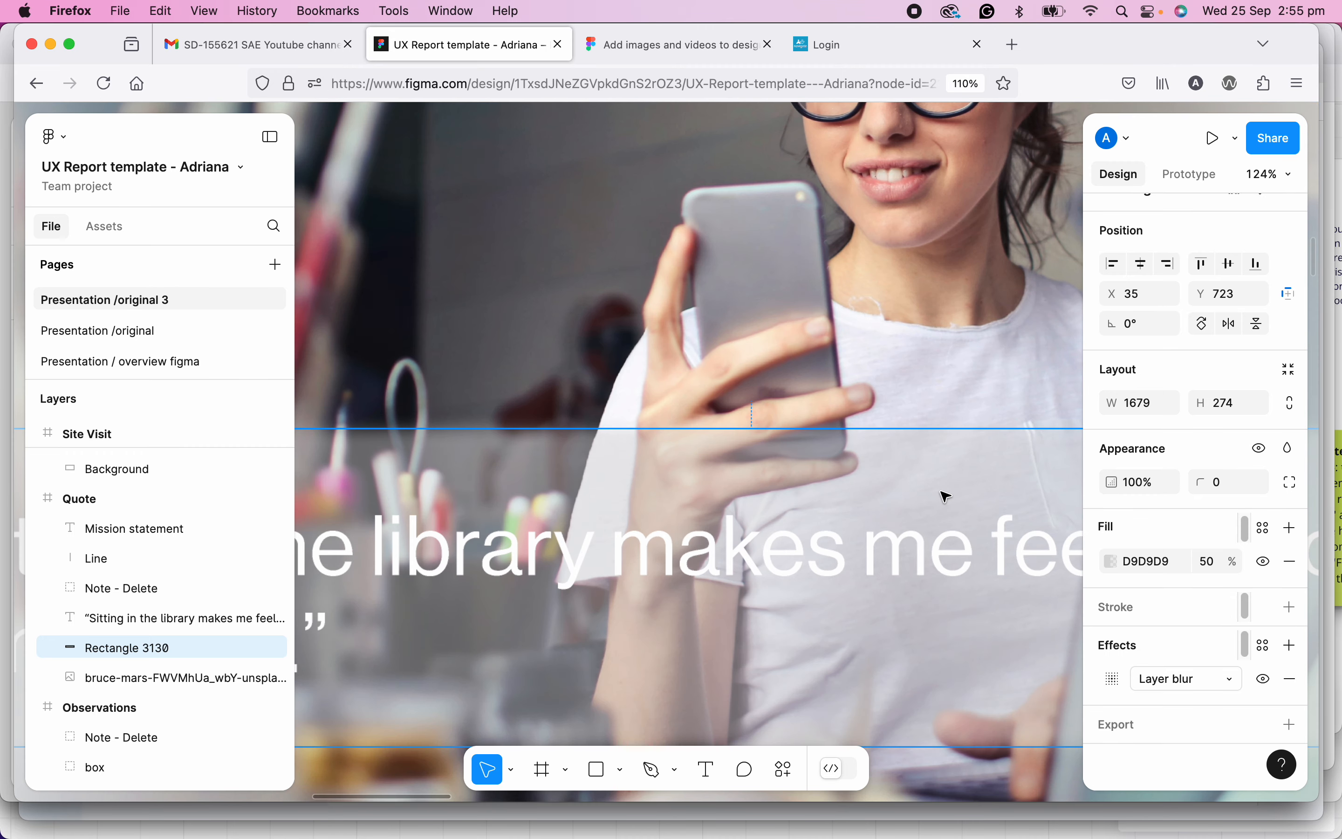
{"action": "scroll", "coordinate": [920, 486], "scroll_direction": "down", "scroll_amount": 2}
{"action": "scroll", "coordinate": [920, 485], "scroll_direction": "up", "scroll_amount": 1}
{"action": "key", "text": "Escape"}
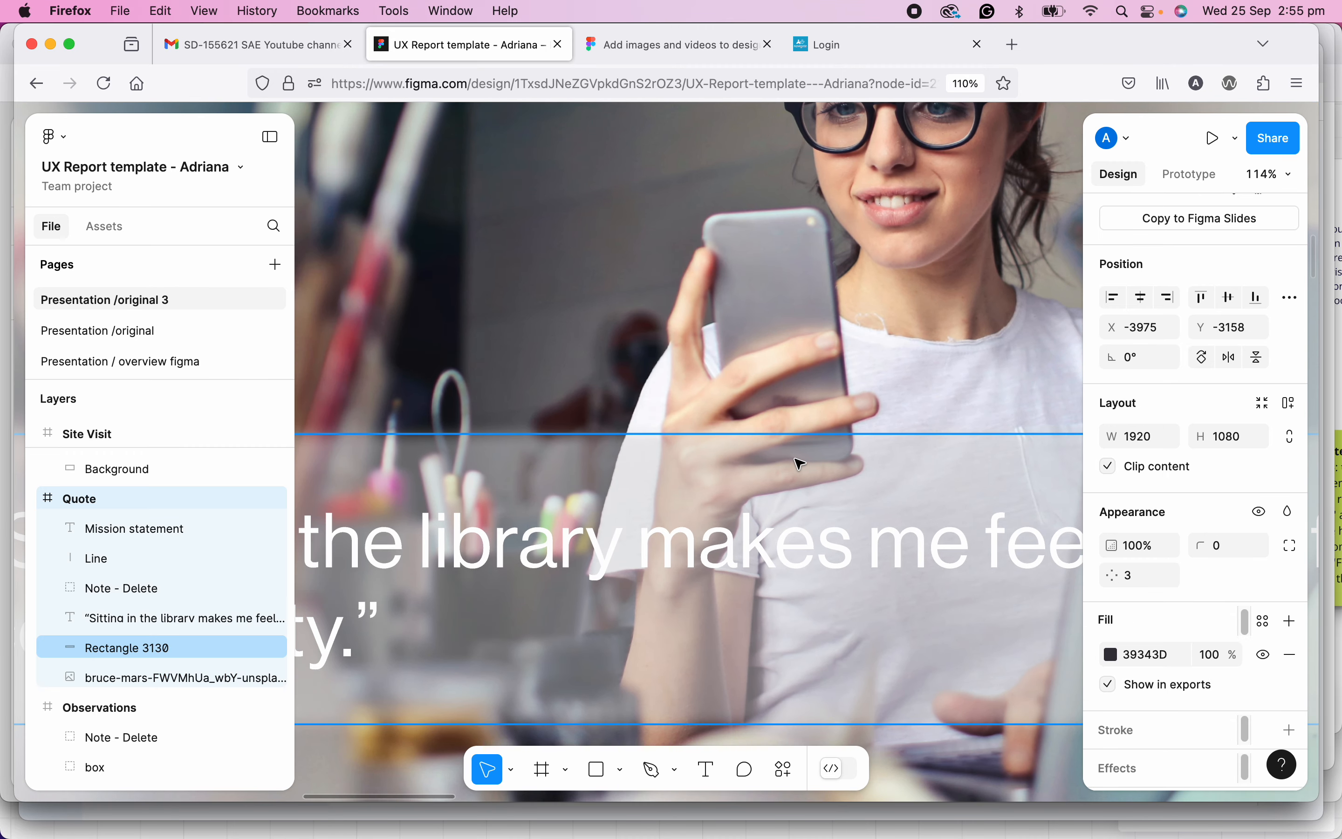
{"action": "scroll", "coordinate": [832, 438], "scroll_direction": "up", "scroll_amount": 3}
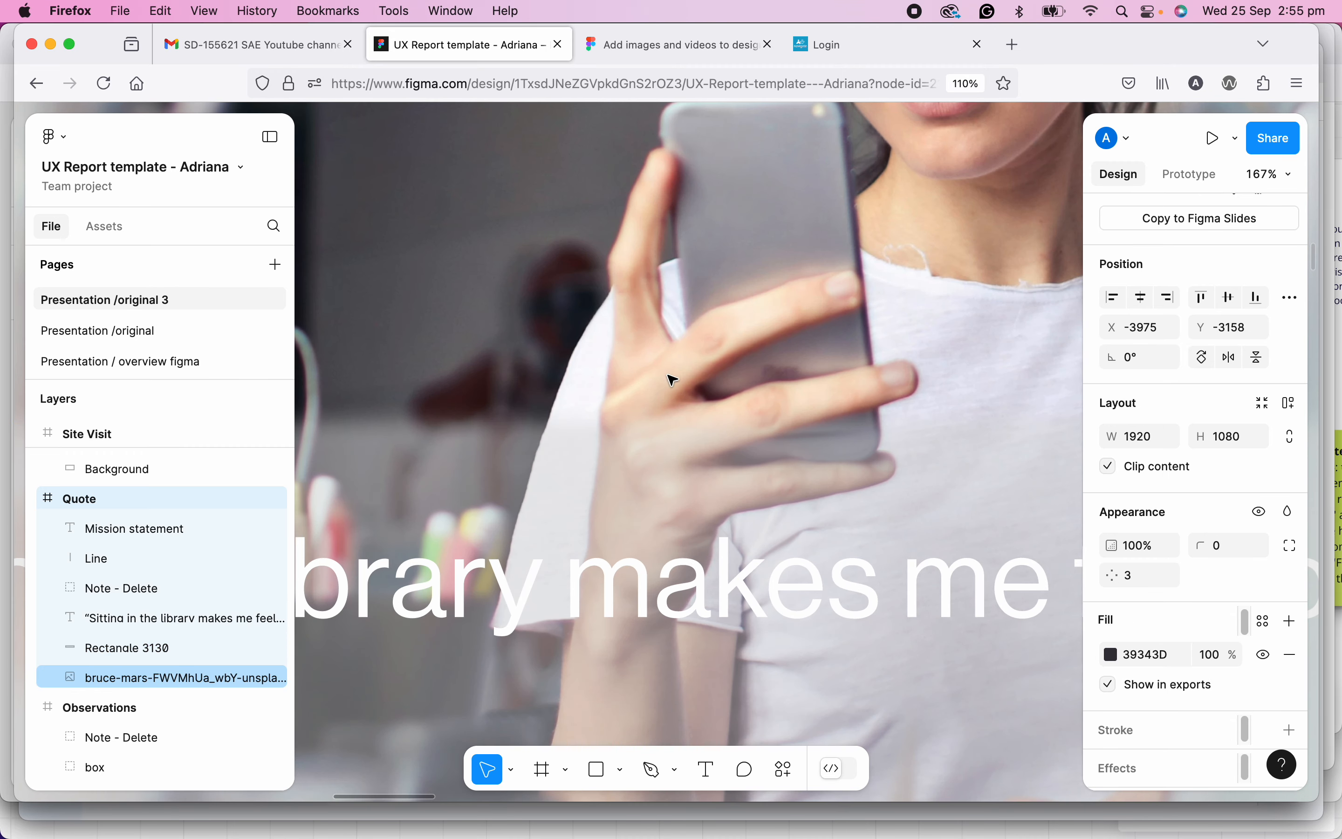
{"action": "scroll", "coordinate": [758, 480], "scroll_direction": "down", "scroll_amount": 5}
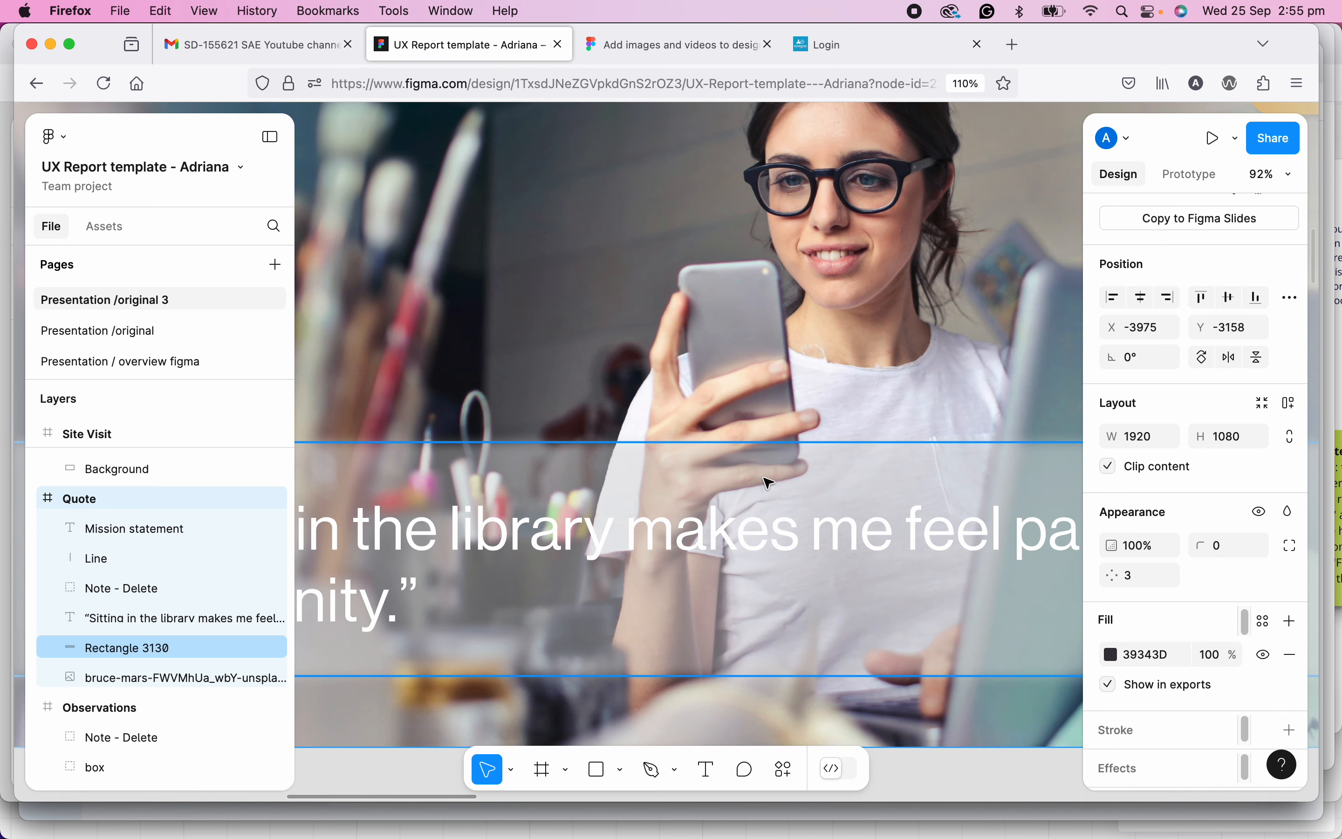
- Change the effect on the rectangle behind the quote from Layer blur to Background blur and inspect the result
{"action": "left_click", "coordinate": [817, 486]}
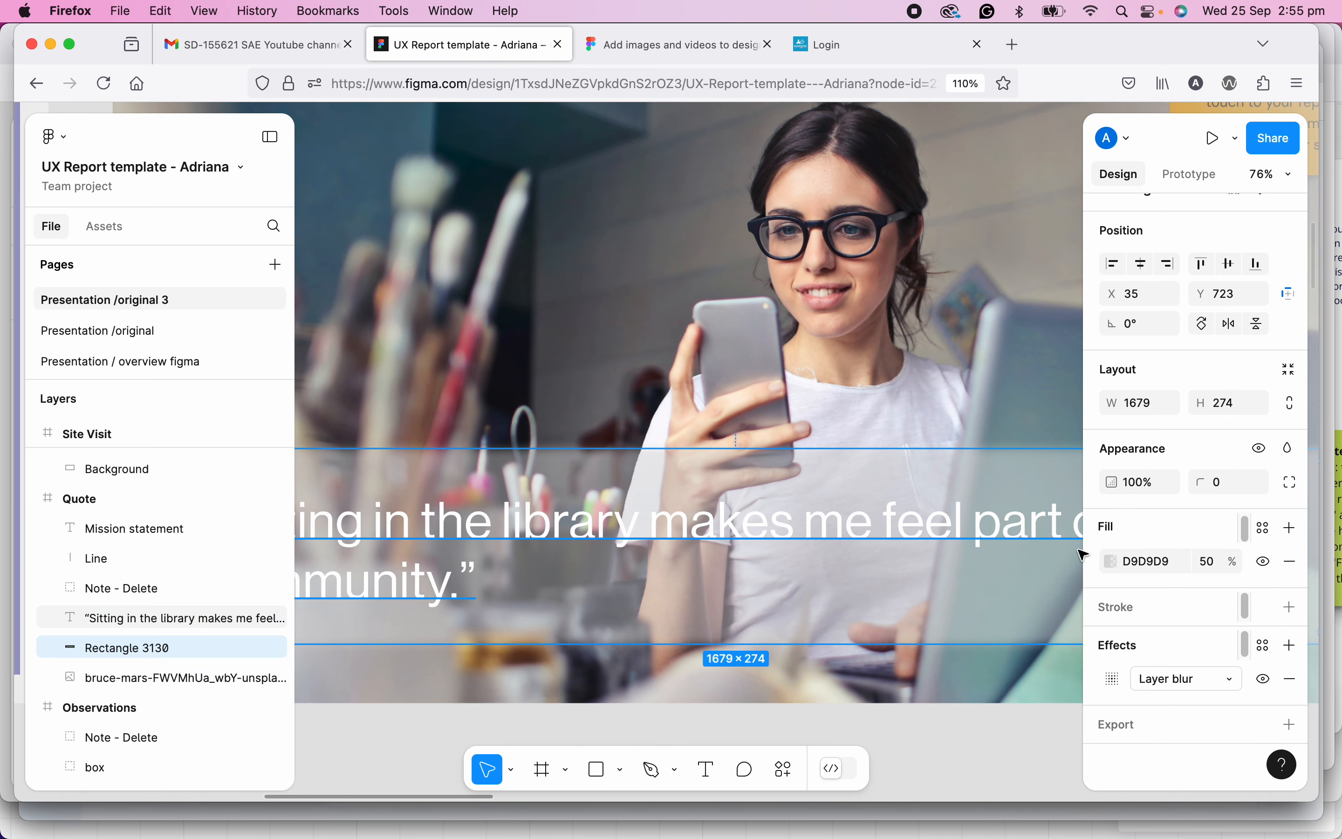
{"action": "left_click", "coordinate": [1191, 681]}
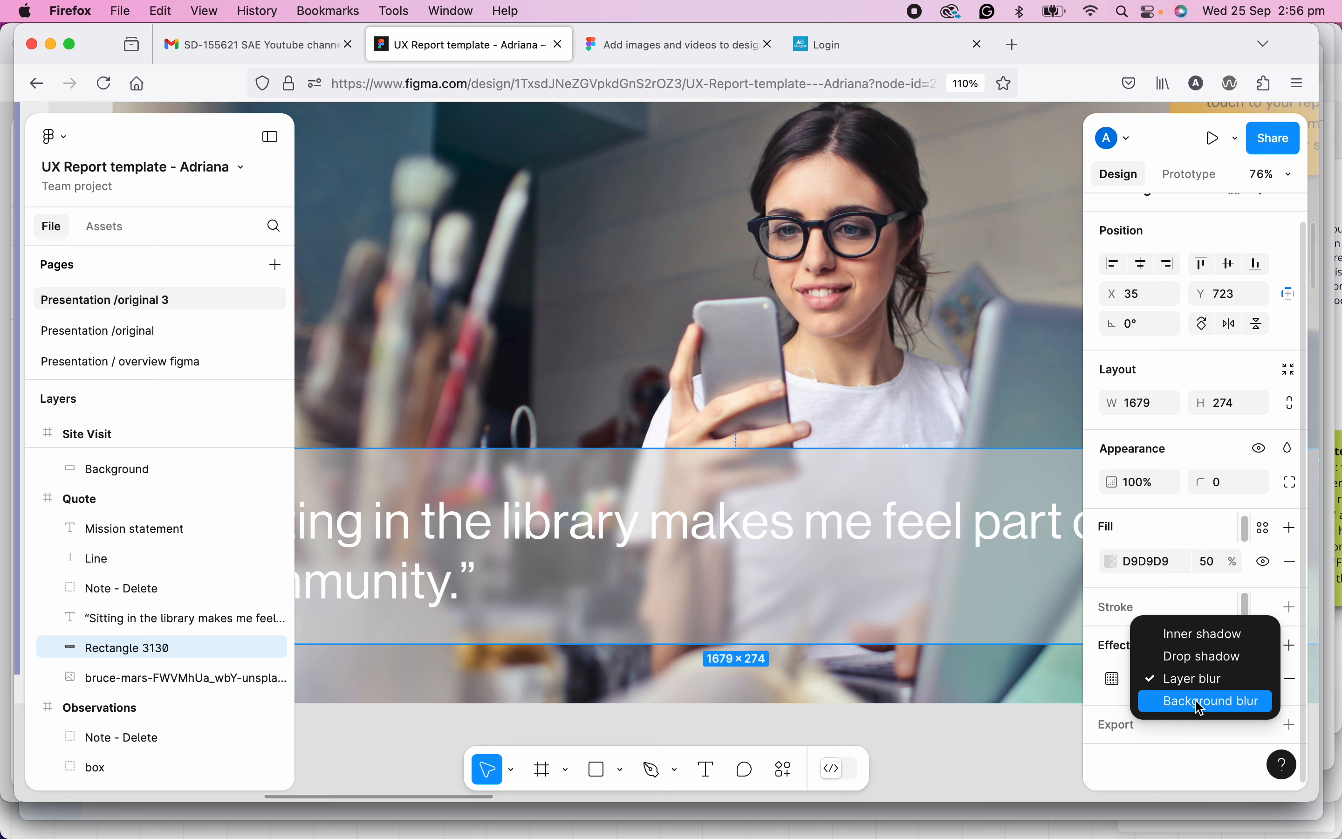
{"action": "key", "text": "Escape"}
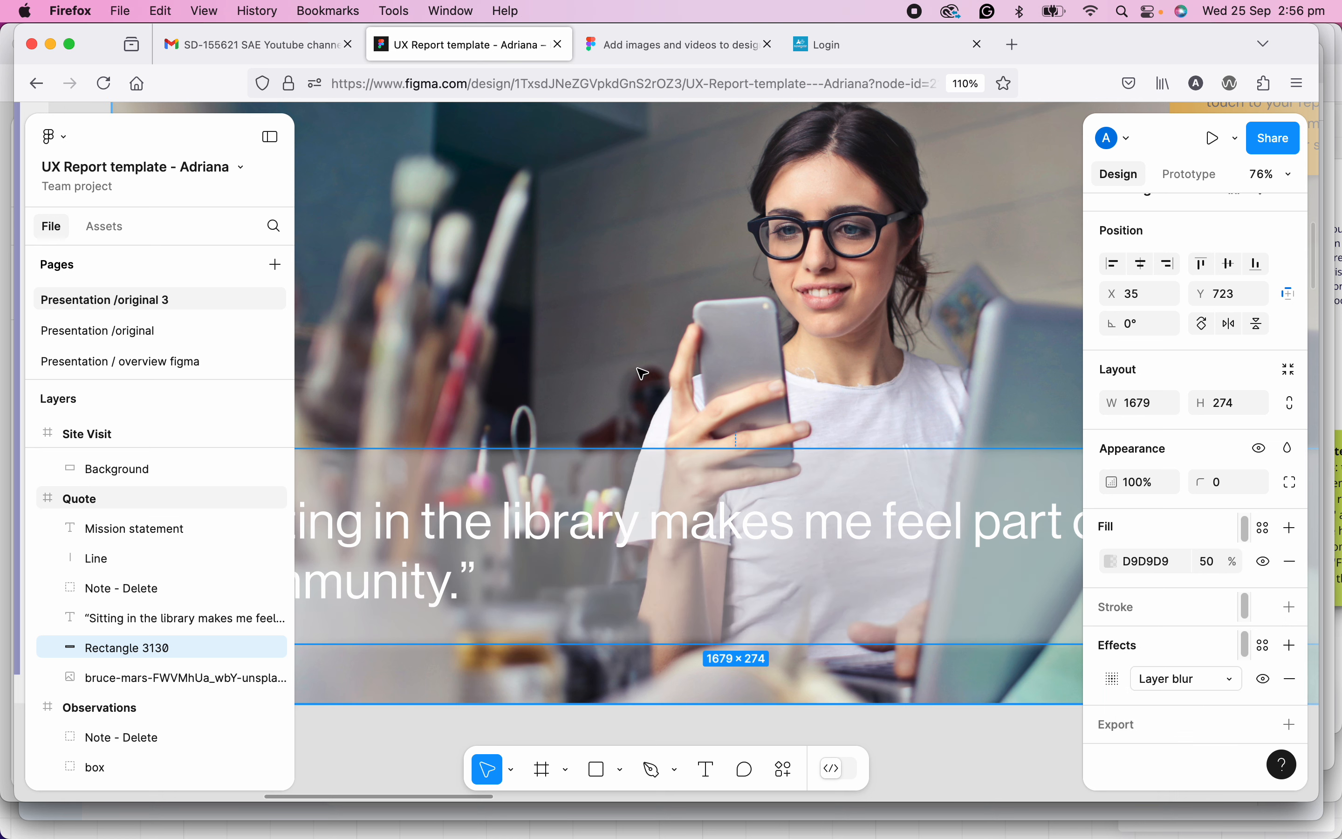
{"action": "left_click", "coordinate": [1221, 679]}
{"action": "left_click", "coordinate": [1208, 702]}
{"action": "scroll", "coordinate": [676, 473], "scroll_direction": "up", "scroll_amount": 2}
{"action": "scroll", "coordinate": [632, 409], "scroll_direction": "up", "scroll_amount": 5}
{"action": "left_click", "coordinate": [683, 545]}
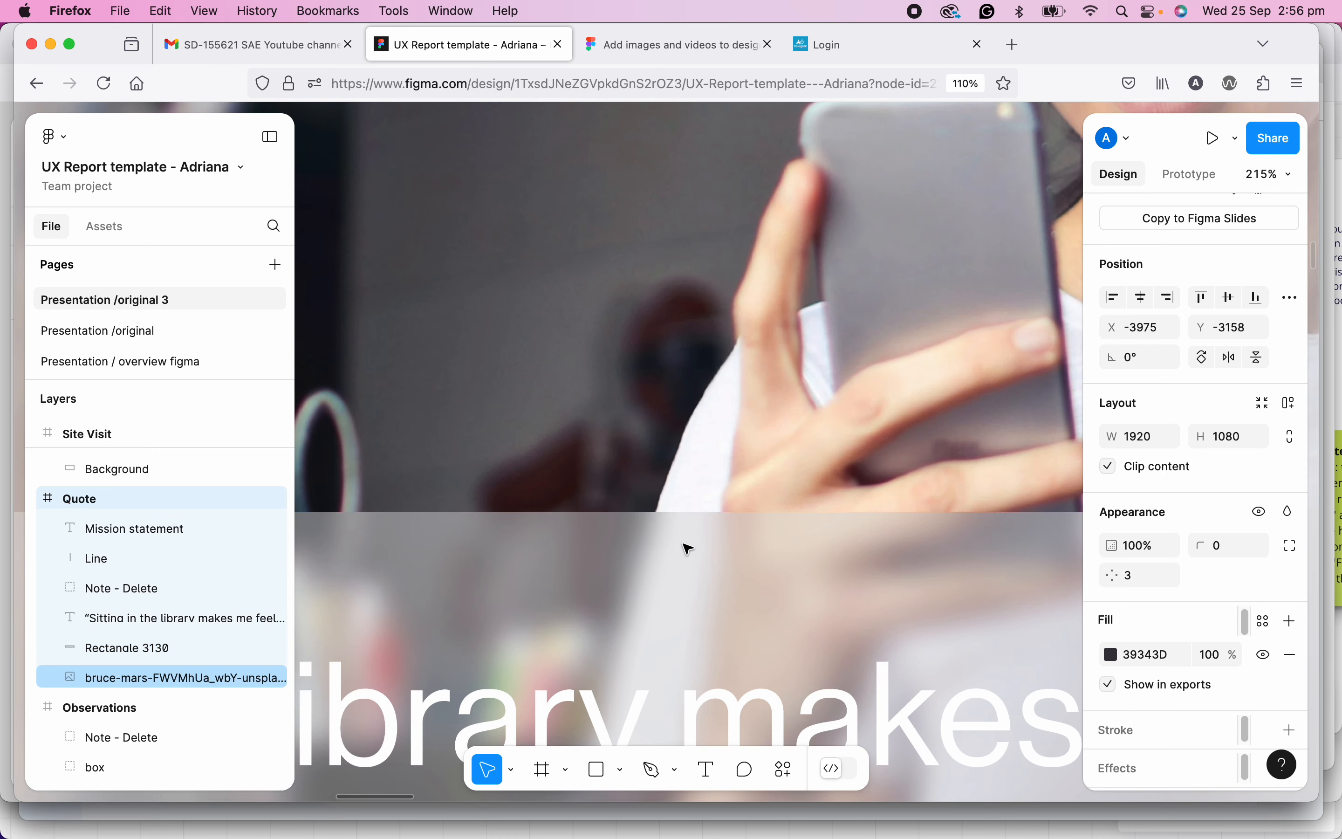
{"action": "scroll", "coordinate": [651, 530], "scroll_direction": "up", "scroll_amount": 4}
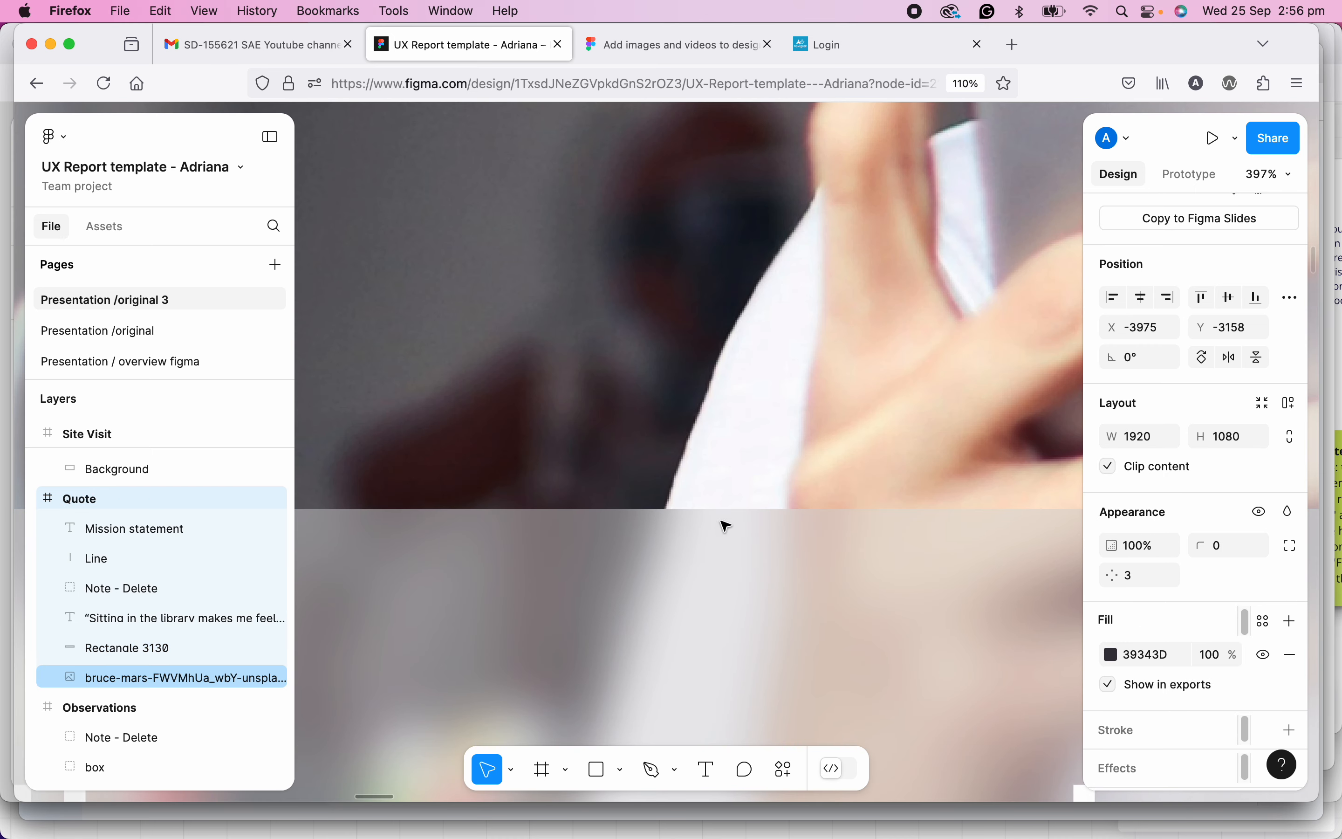
{"action": "key", "text": "shift+2"}
{"action": "scroll", "coordinate": [783, 564], "scroll_direction": "down", "scroll_amount": 2}
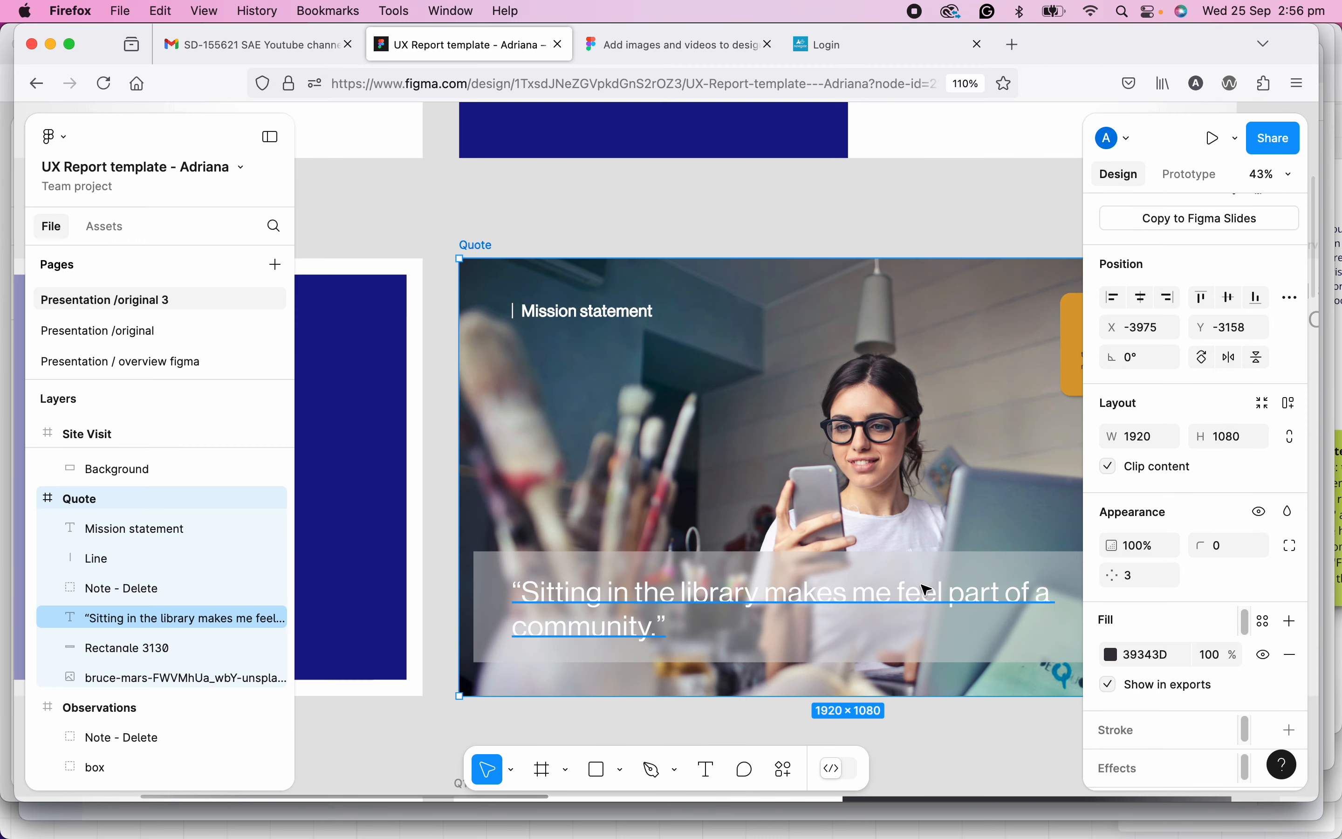
- Darken the fill color of the rectangle behind the quote to 332F2F
{"action": "left_click", "coordinate": [1036, 580]}
{"action": "left_click", "coordinate": [1073, 565]}
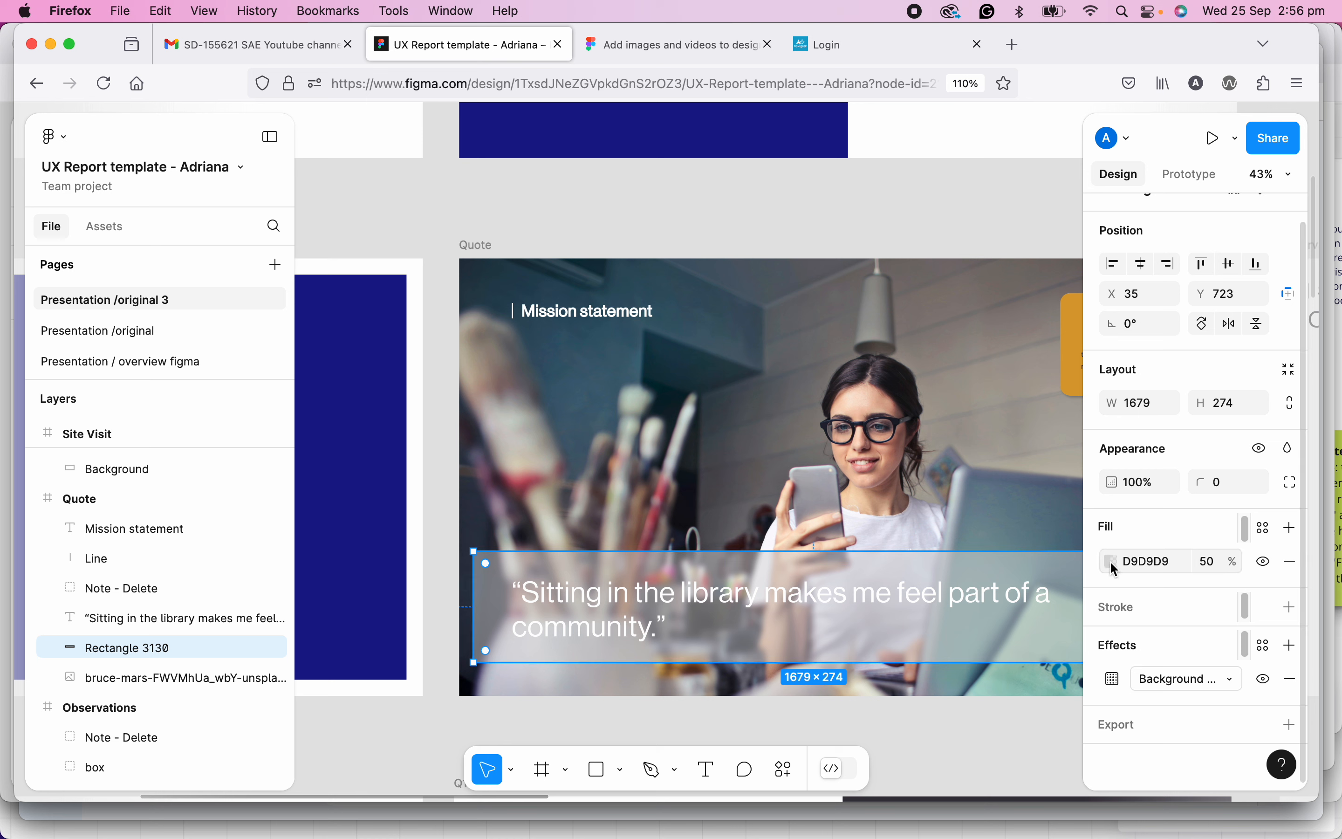
{"action": "left_click", "coordinate": [1111, 561]}
{"action": "left_click_drag", "start_coordinate": [916, 480], "coordinate": [876, 513]}
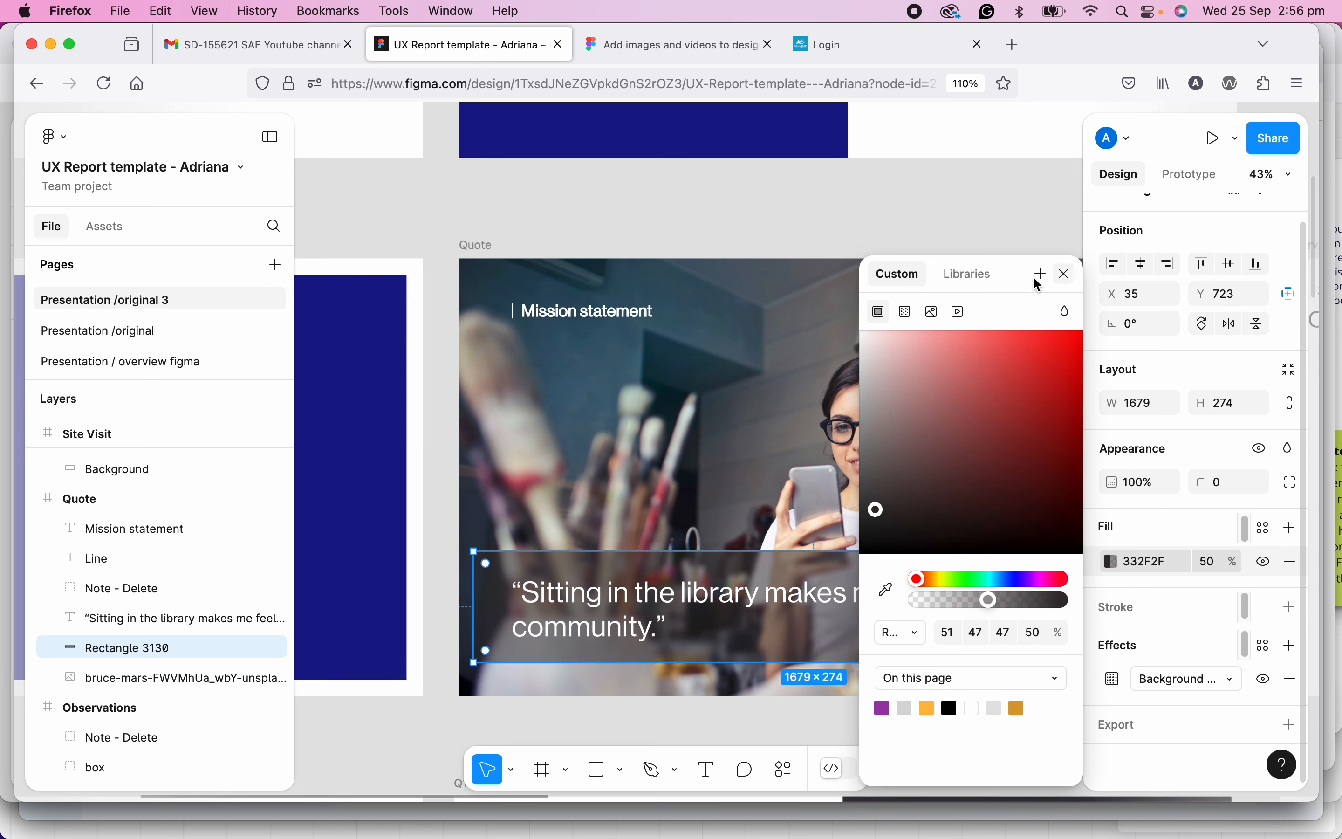
- Turn the rectangle's fill into a linear gradient from 332F2F to 998D8D, rotated so the dark end is at the bottom
{"action": "left_click", "coordinate": [905, 312]}
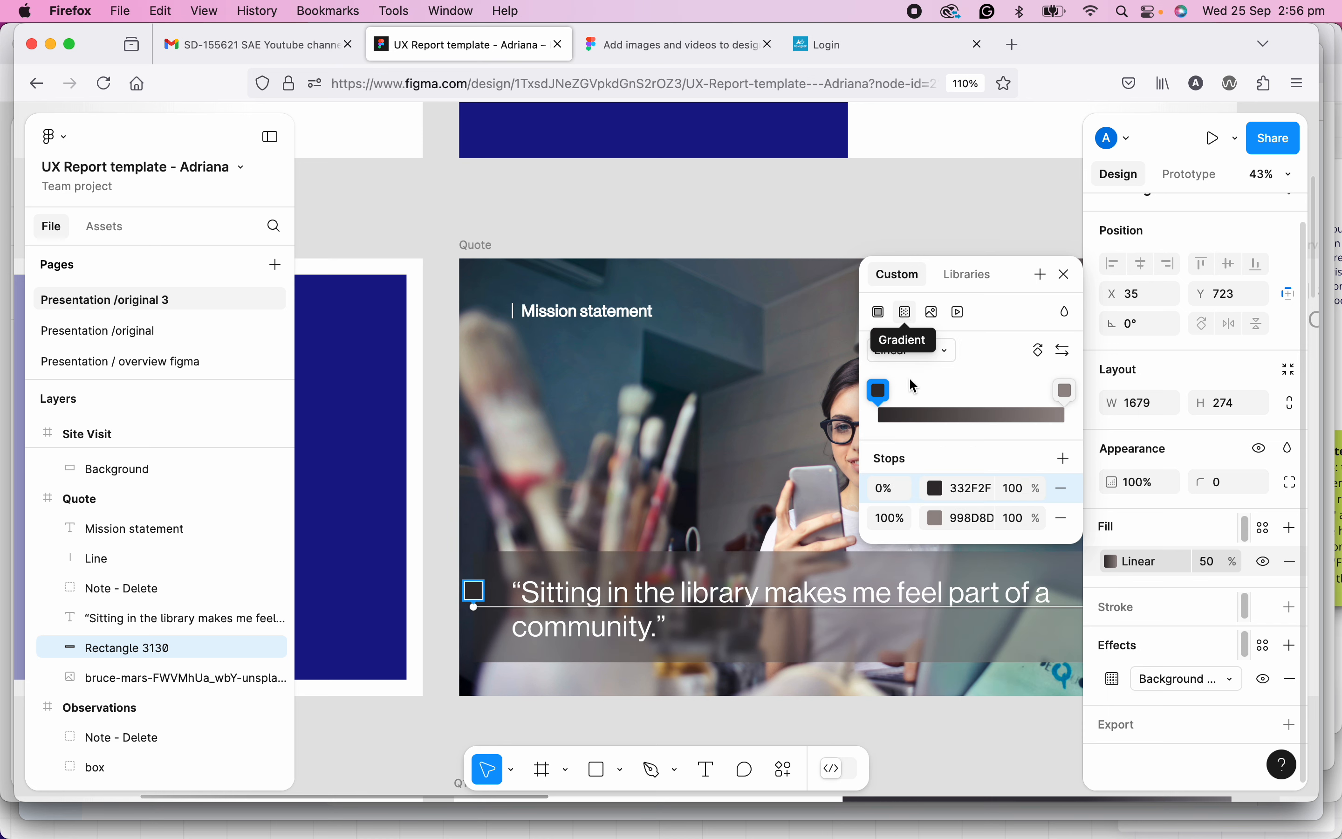
{"action": "left_click", "coordinate": [1040, 350]}
{"action": "left_click", "coordinate": [1039, 349]}
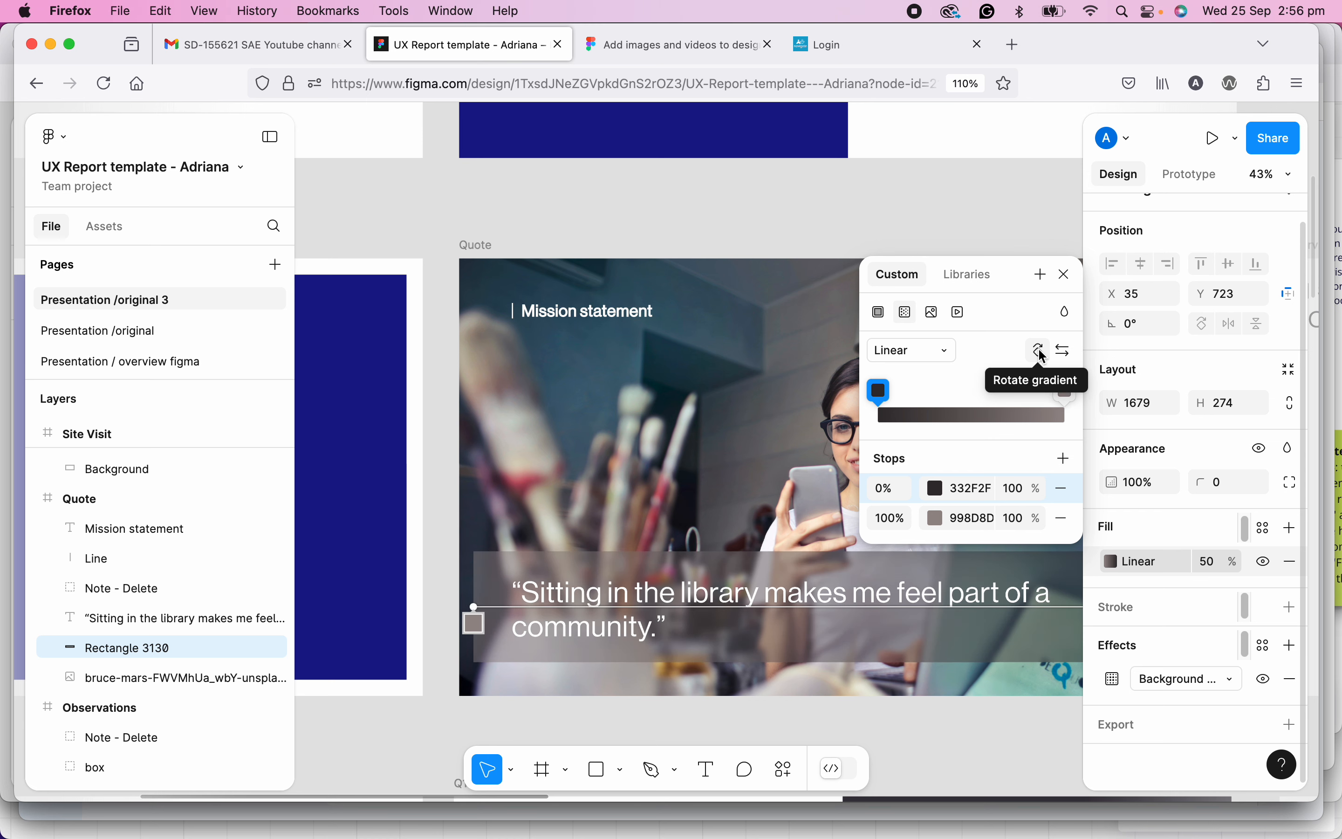
{"action": "left_click", "coordinate": [1039, 348]}
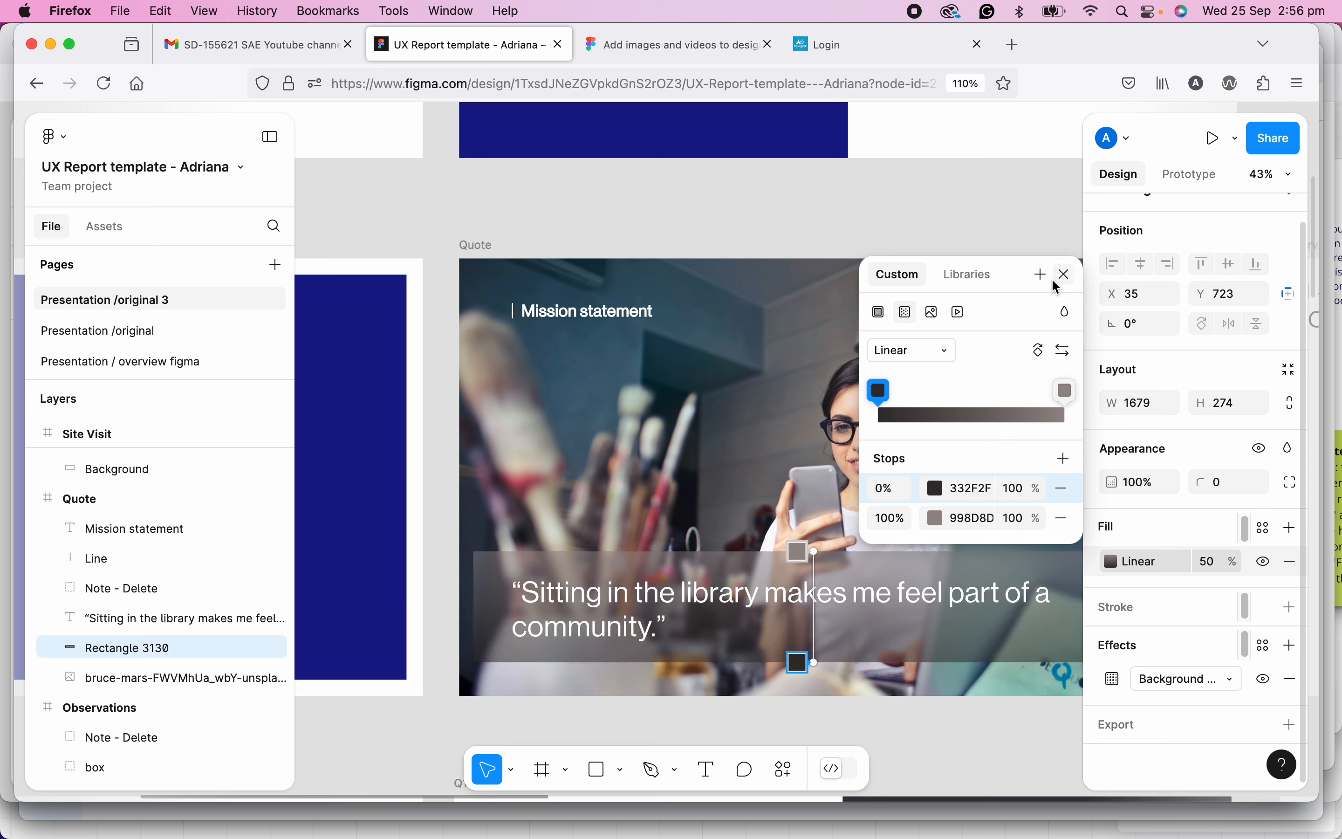
{"action": "left_click", "coordinate": [1066, 274]}
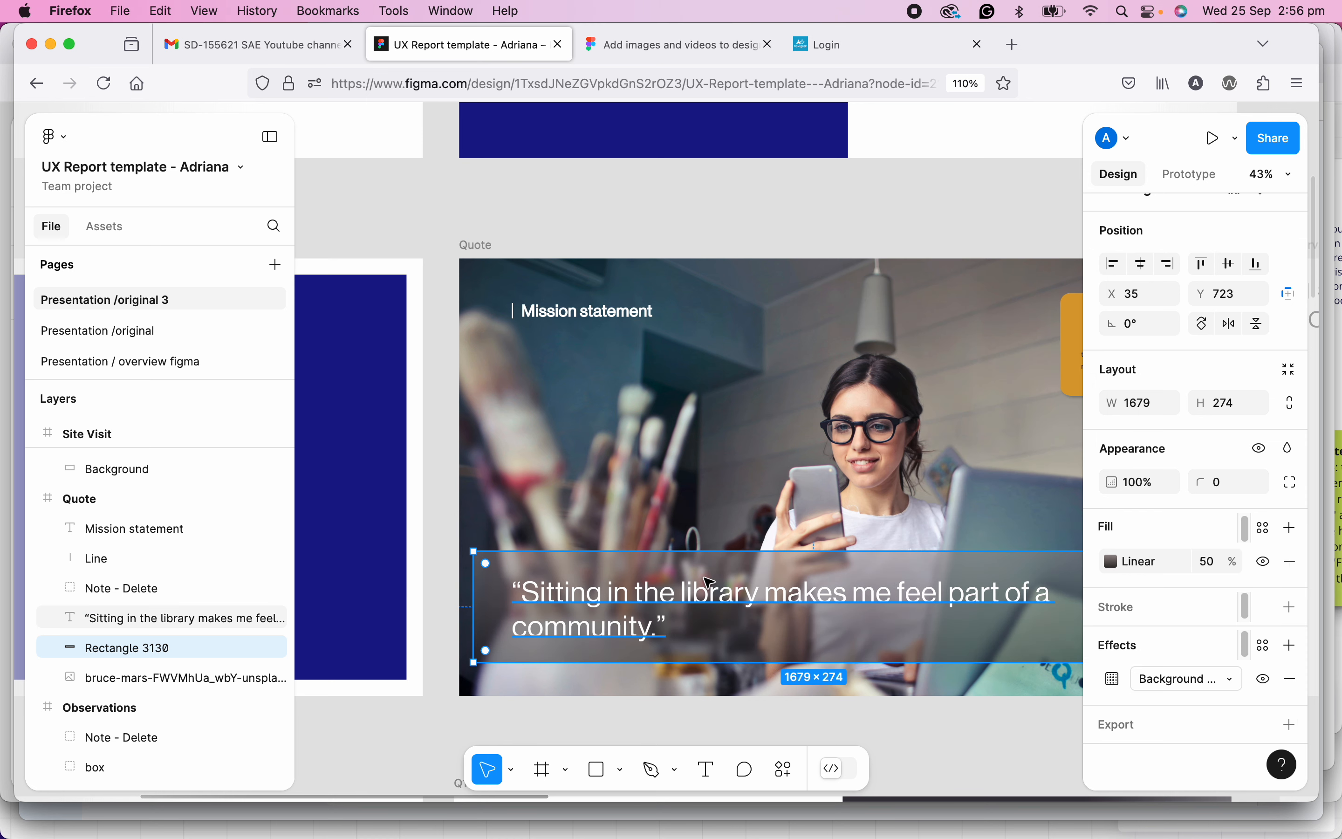
- Move the rectangle behind the quote slightly down and to the right, to X 42 and Y 729
{"action": "key", "text": "Escape"}
{"action": "left_click", "coordinate": [886, 565]}
{"action": "mouse_move", "coordinate": [886, 566]}
{"action": "left_mouse_down"}
{"action": "mouse_move", "coordinate": [882, 579]}
{"action": "mouse_move", "coordinate": [889, 570]}
{"action": "left_mouse_up"}
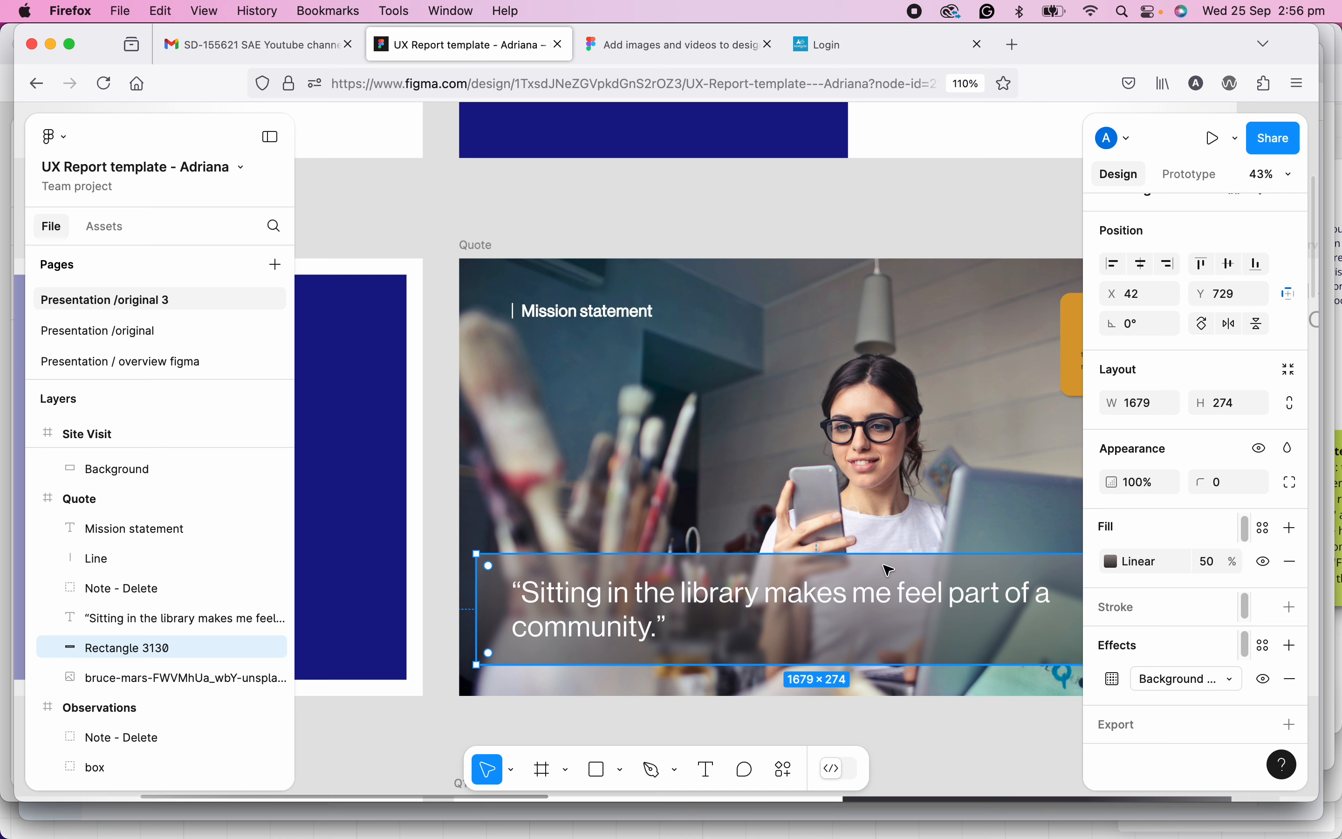
- Stretch the rectangle behind the quote to the full slide width, making it 1920 wide at X 0
{"action": "scroll", "coordinate": [782, 475], "scroll_direction": "down", "scroll_amount": 3}
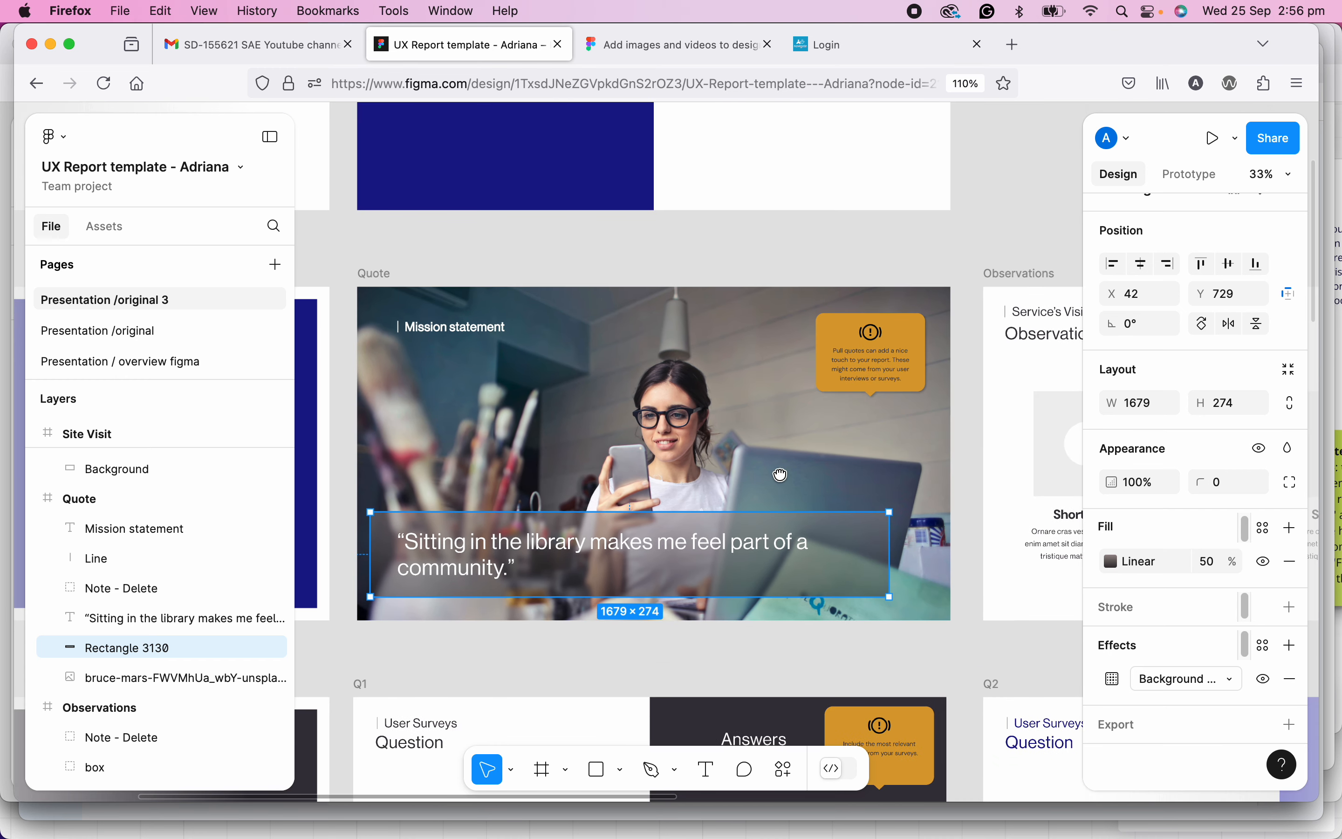
{"action": "left_click_drag", "start_coordinate": [891, 555], "coordinate": [953, 554]}
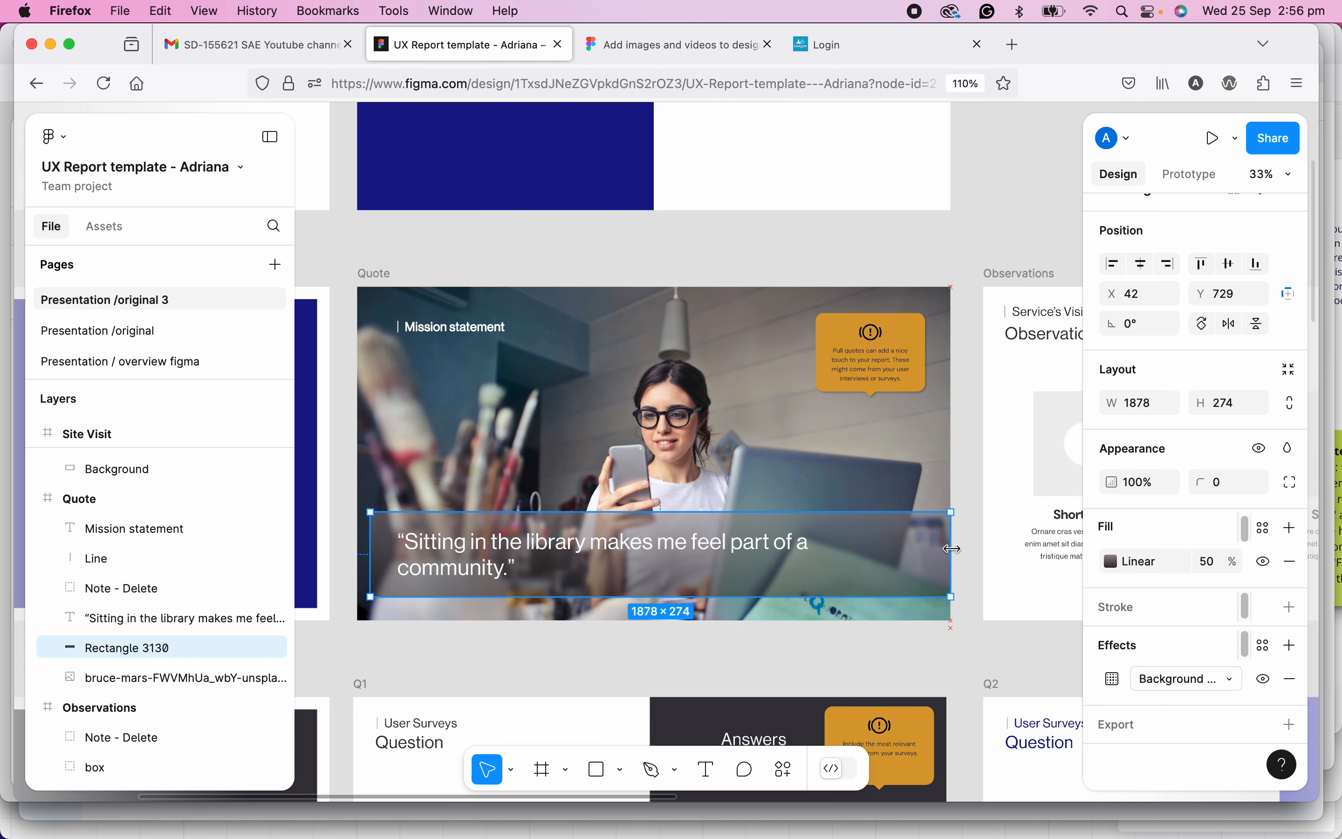
{"action": "scroll", "coordinate": [555, 549], "scroll_direction": "left", "scroll_amount": 3}
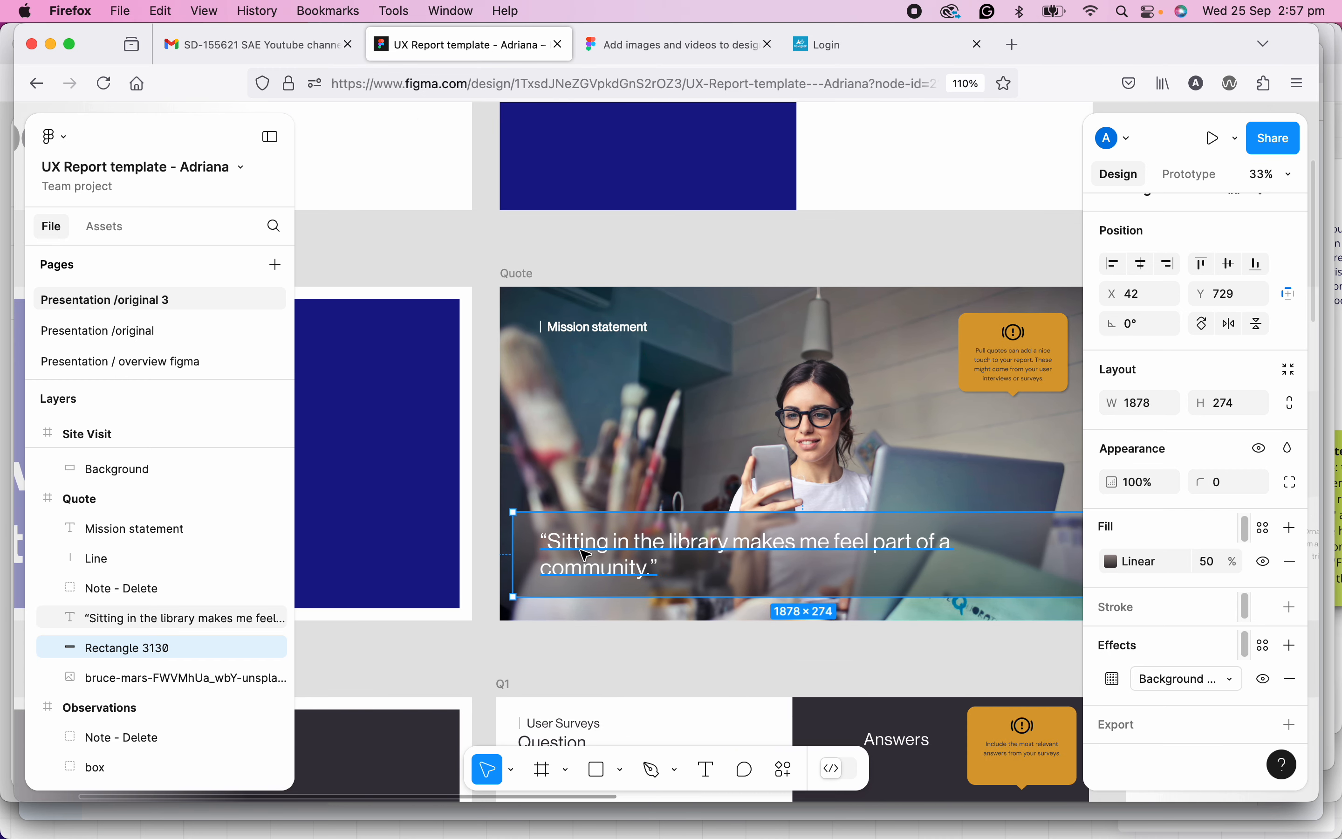
{"action": "left_click_drag", "start_coordinate": [517, 544], "coordinate": [500, 544]}
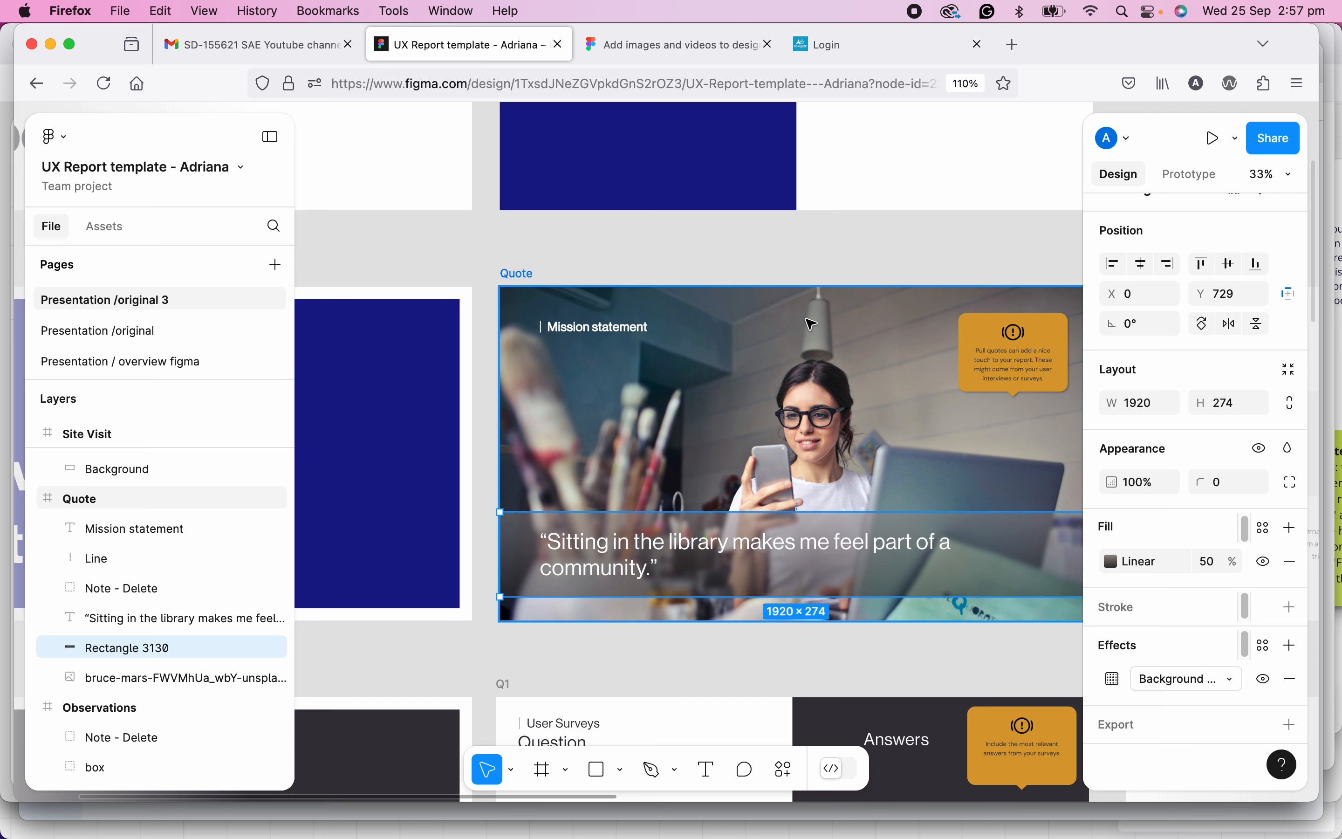
{"action": "left_click", "coordinate": [841, 244]}
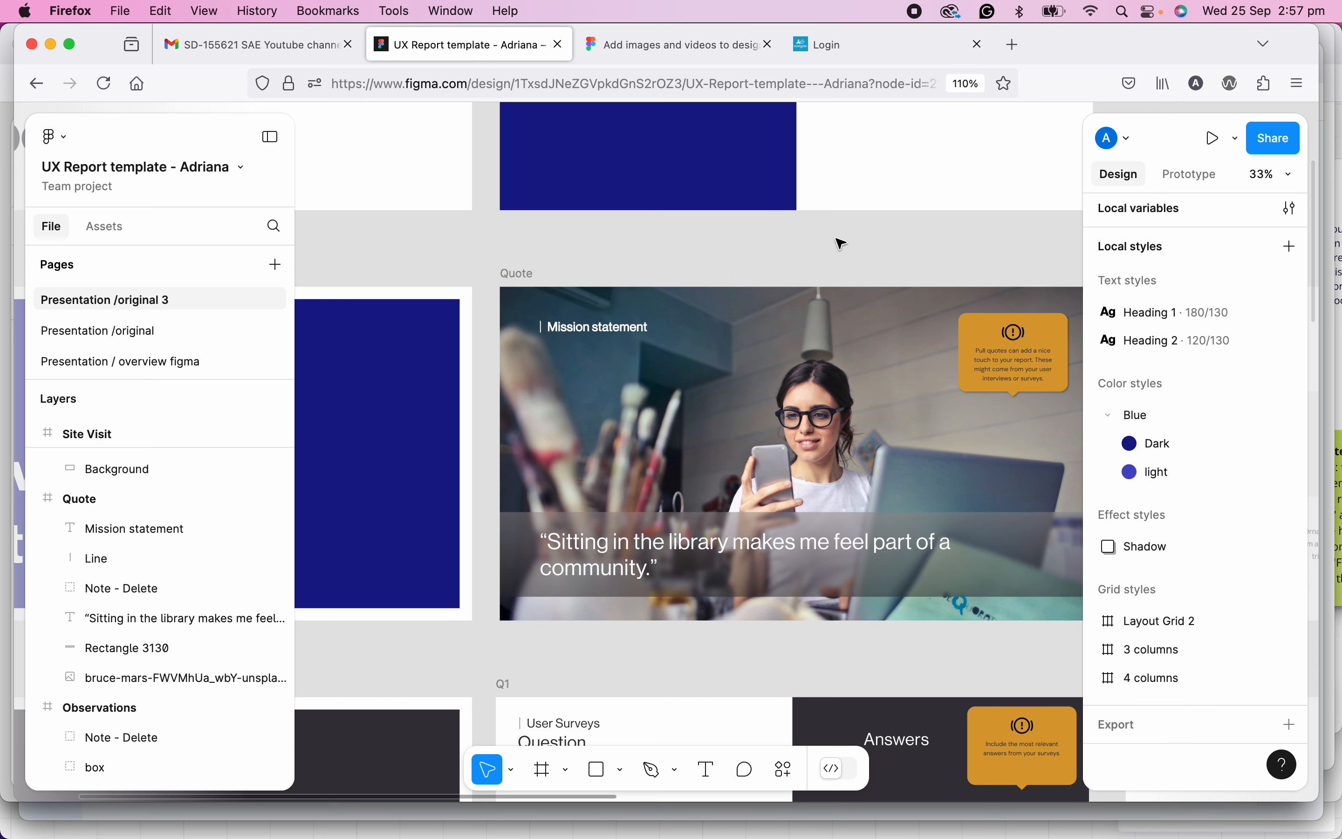
- Set the background blur of the rectangle behind the quote to 20 and inspect it up close
{"action": "left_click", "coordinate": [975, 567]}
{"action": "left_click", "coordinate": [1114, 678]}
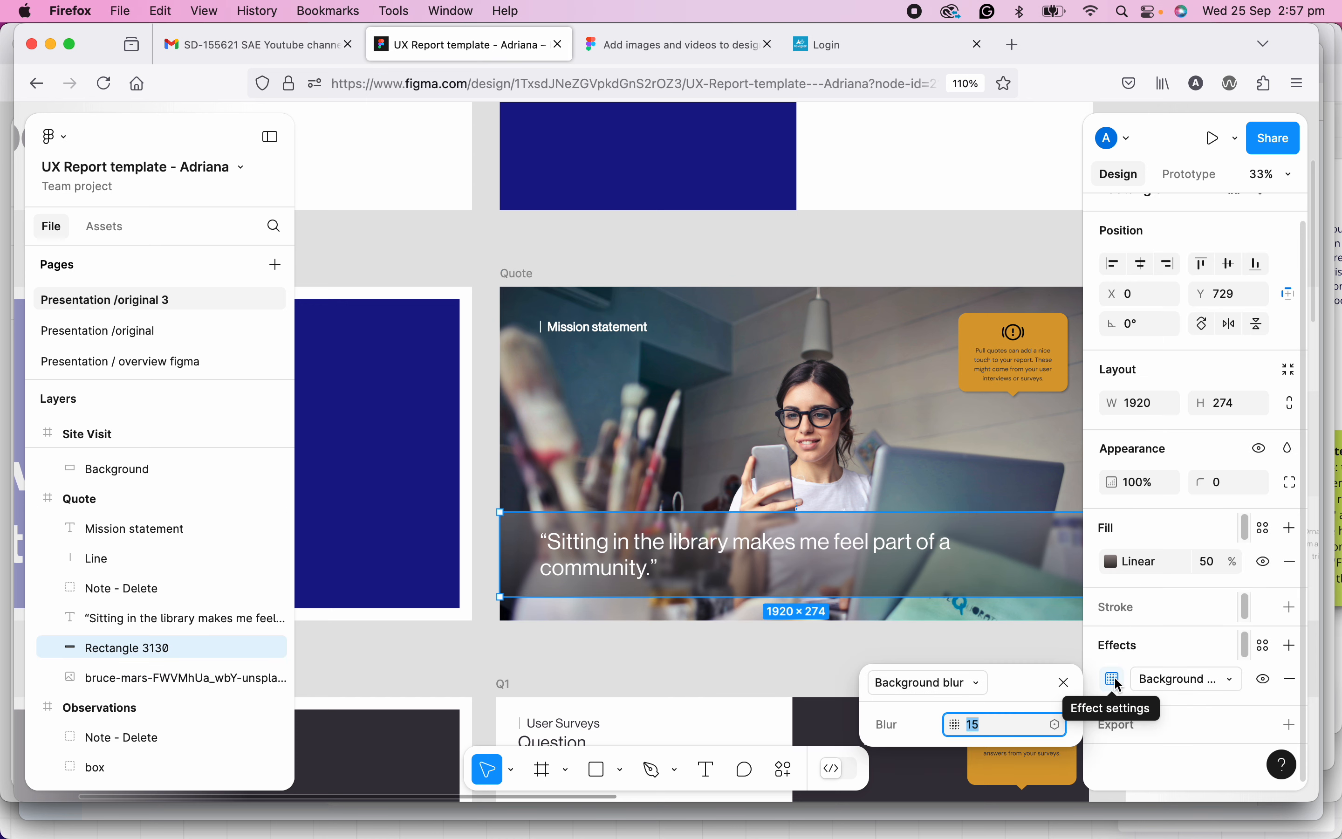
{"action": "type", "text": "20"}
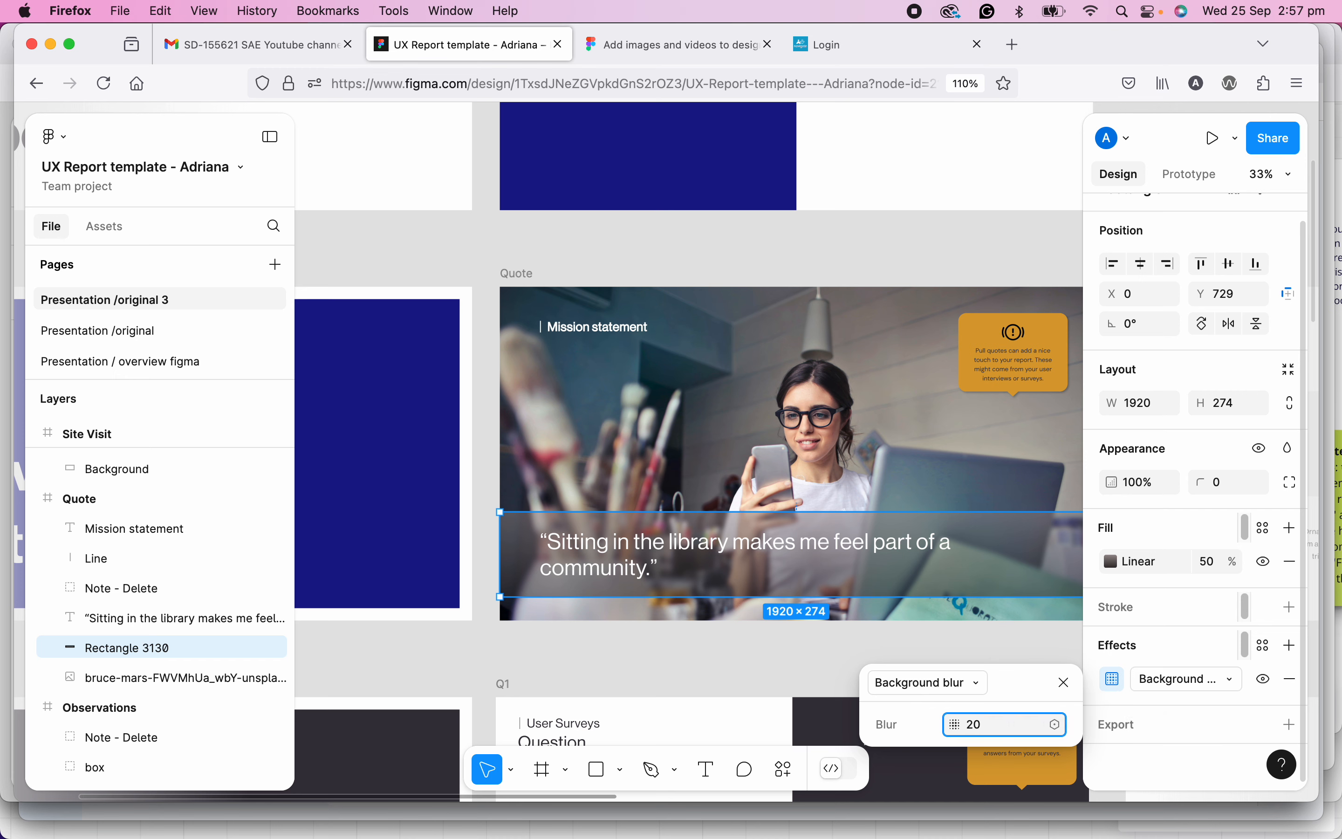
{"action": "scroll", "coordinate": [683, 425], "scroll_direction": "up", "scroll_amount": 10}
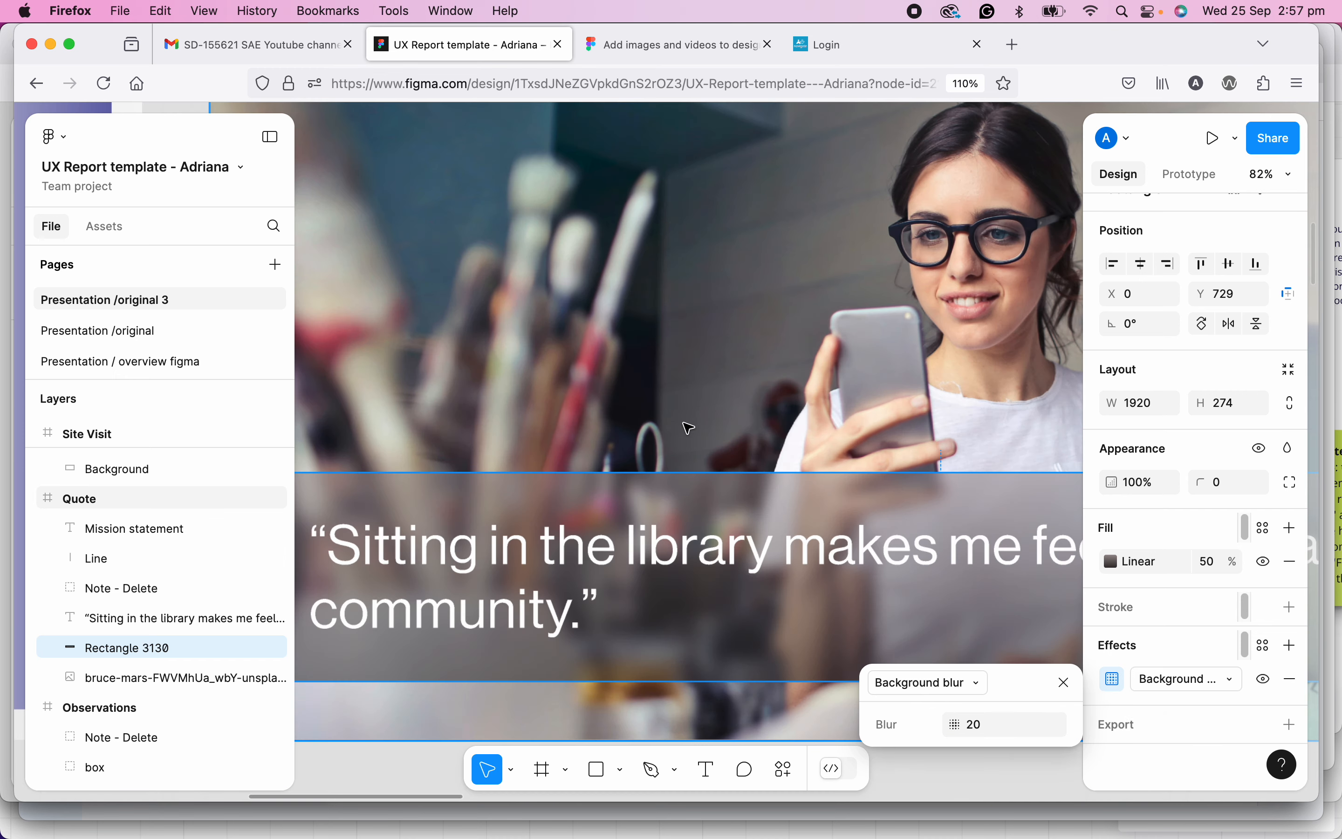
{"action": "key", "text": "Escape"}
- Set the gradient fill opacity of the rectangle behind the quote to 80%
{"action": "left_click", "coordinate": [953, 508]}
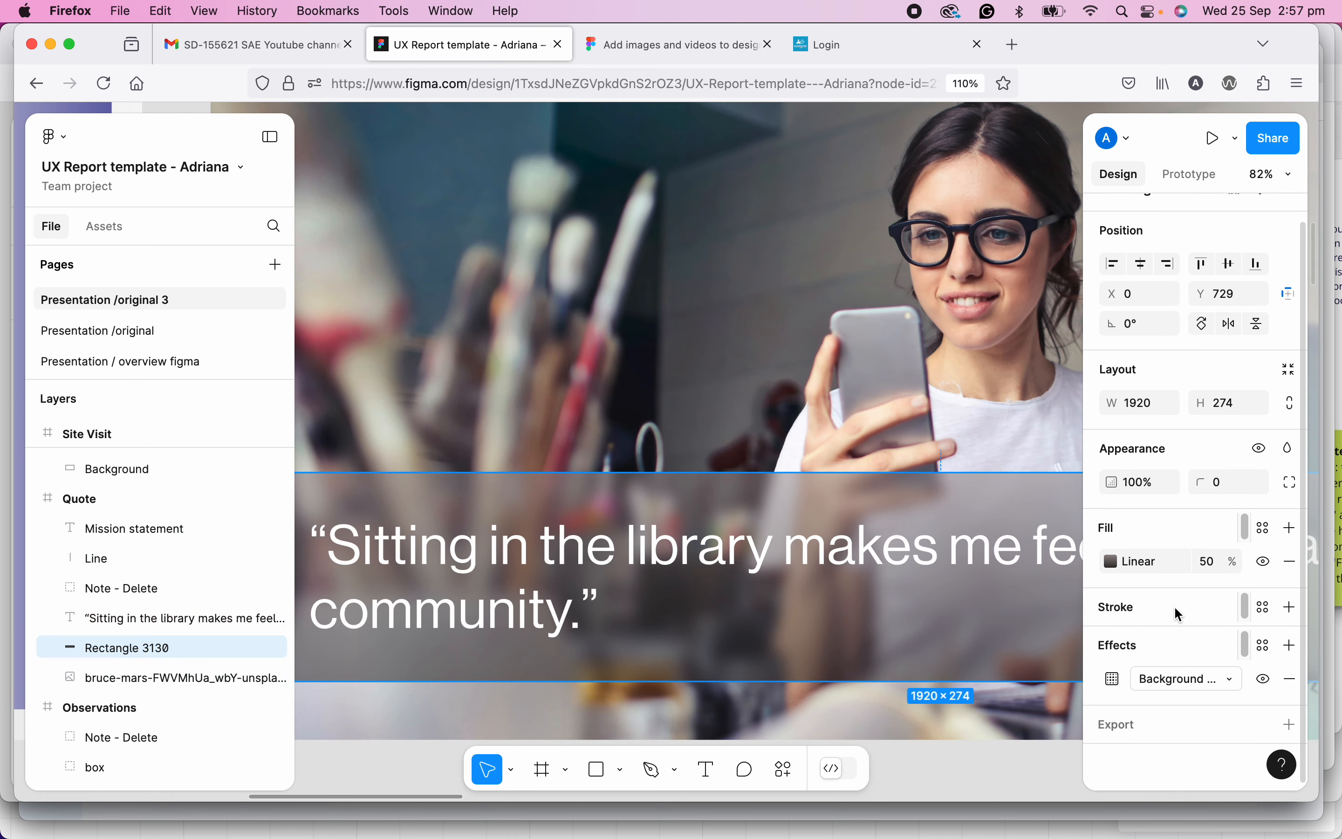
{"action": "left_click_drag", "start_coordinate": [1205, 561], "coordinate": [1200, 561]}
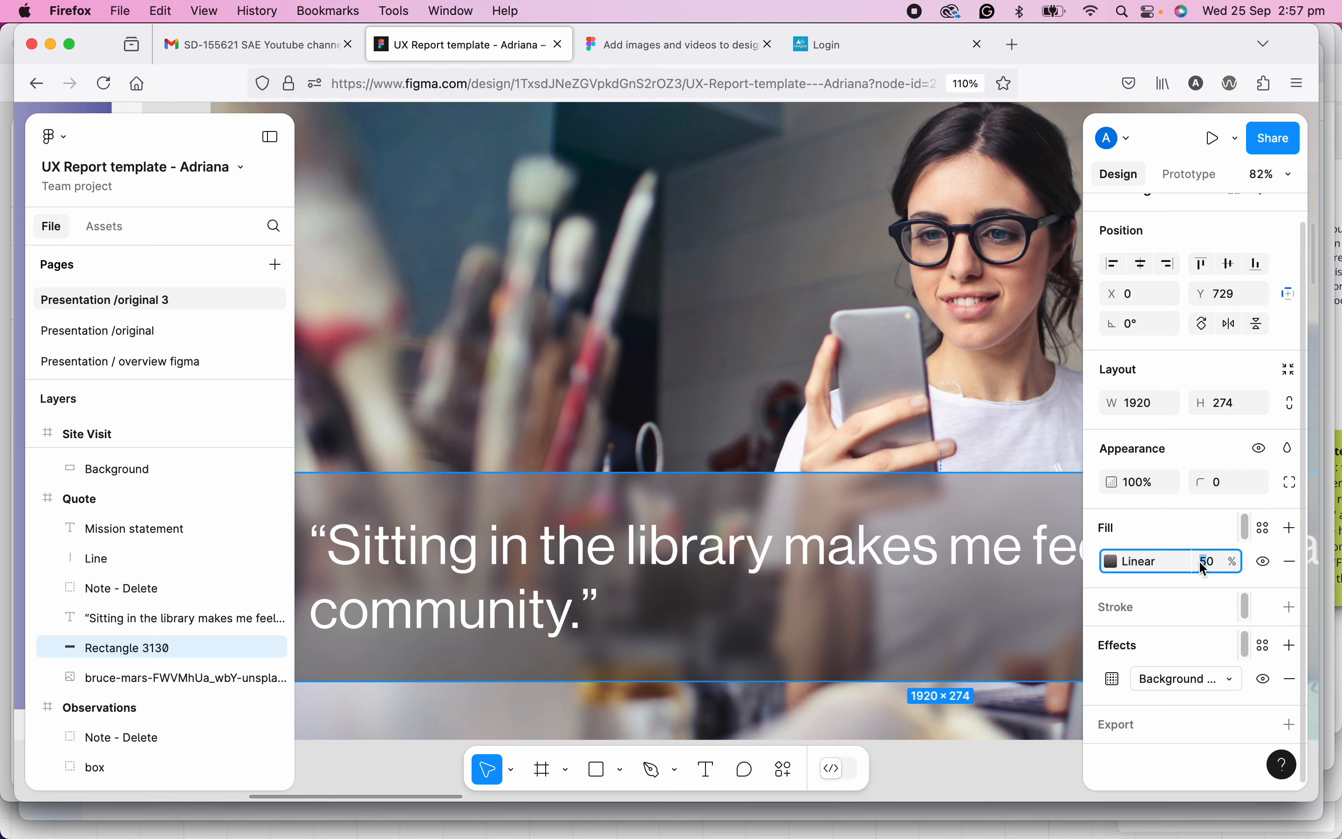
{"action": "type", "text": "8"}
{"action": "key", "text": "Return"}
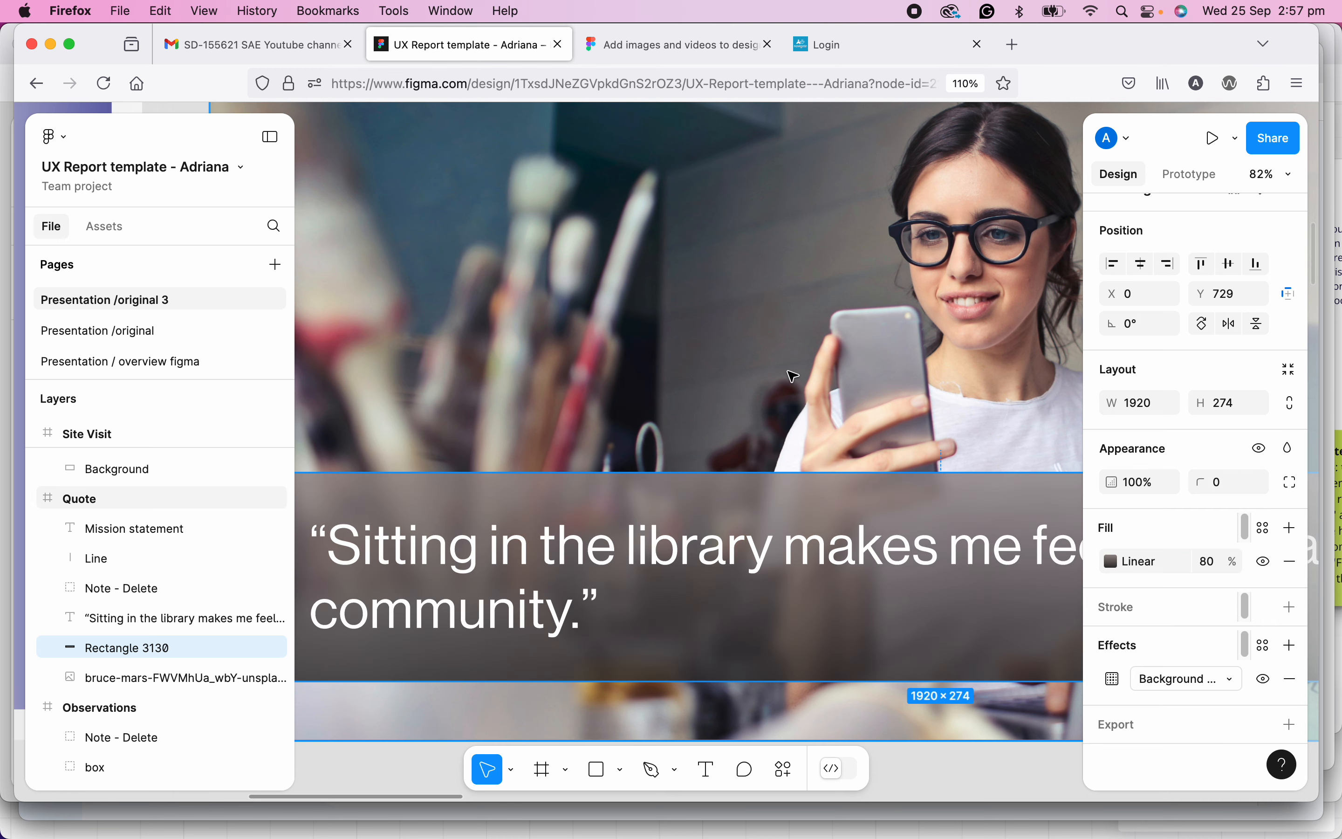
- Change the fill of the rectangle behind the quote from linear gradient to solid 332F2F
{"action": "scroll", "coordinate": [820, 417], "scroll_direction": "down", "scroll_amount": 5}
{"action": "left_click", "coordinate": [1114, 562]}
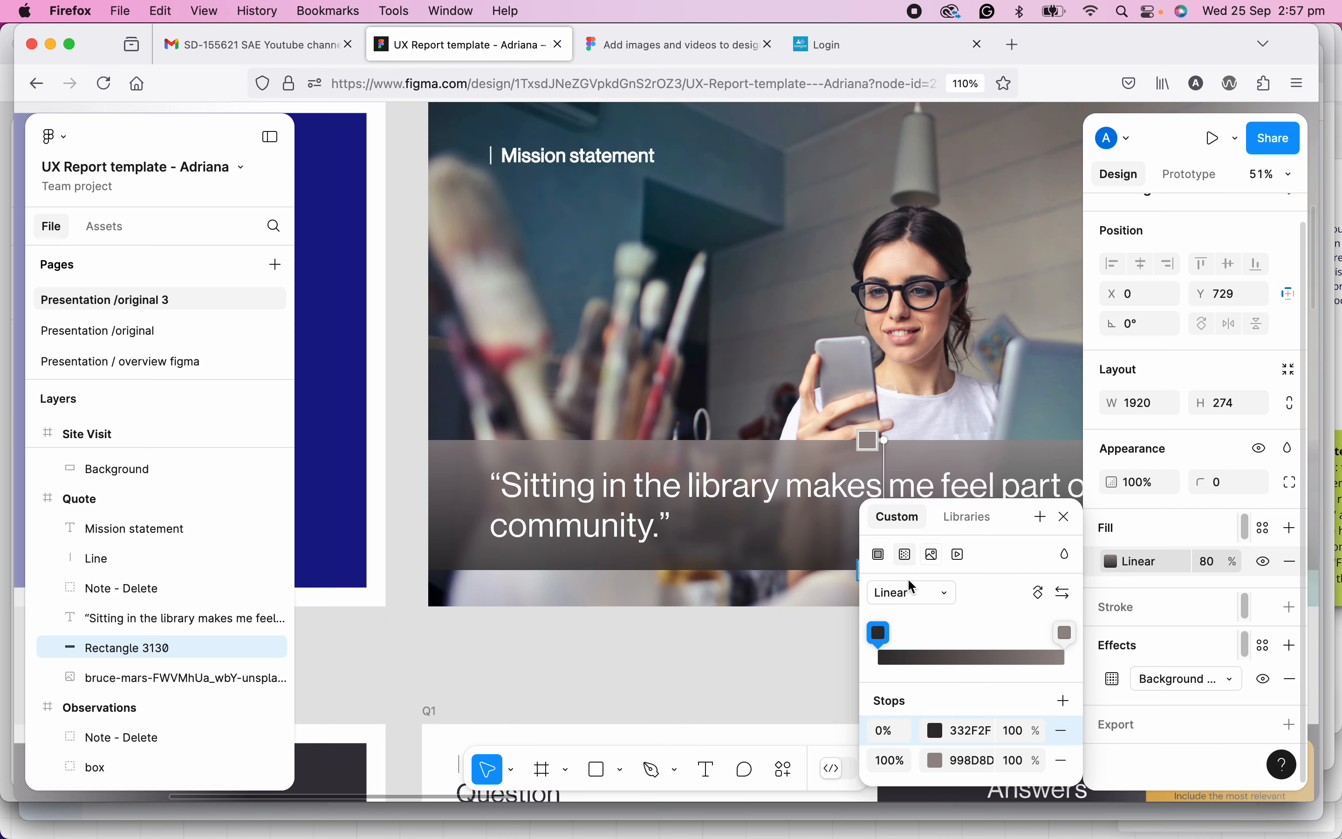
{"action": "left_click", "coordinate": [879, 555]}
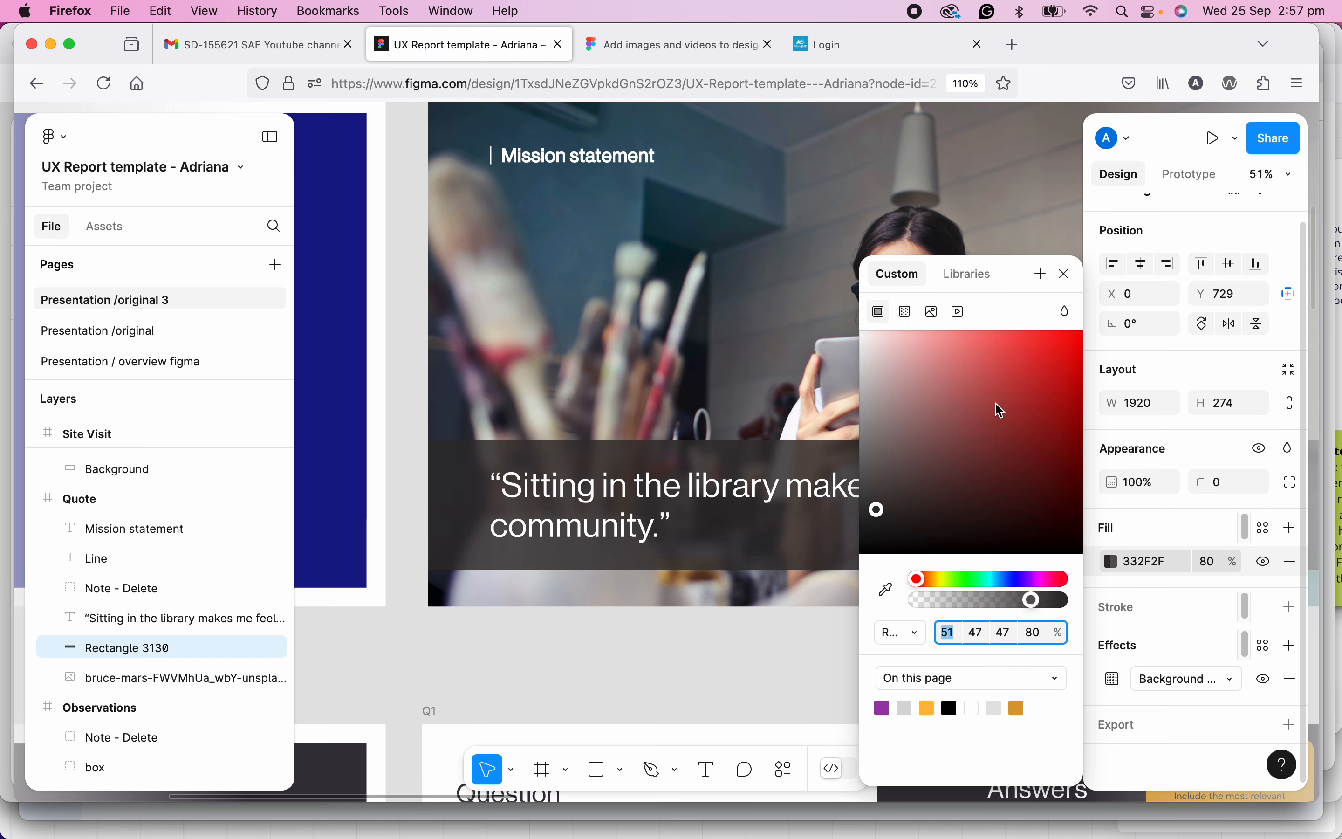
{"action": "left_click", "coordinate": [1068, 274]}
{"action": "scroll", "coordinate": [804, 412], "scroll_direction": "down", "scroll_amount": 4}
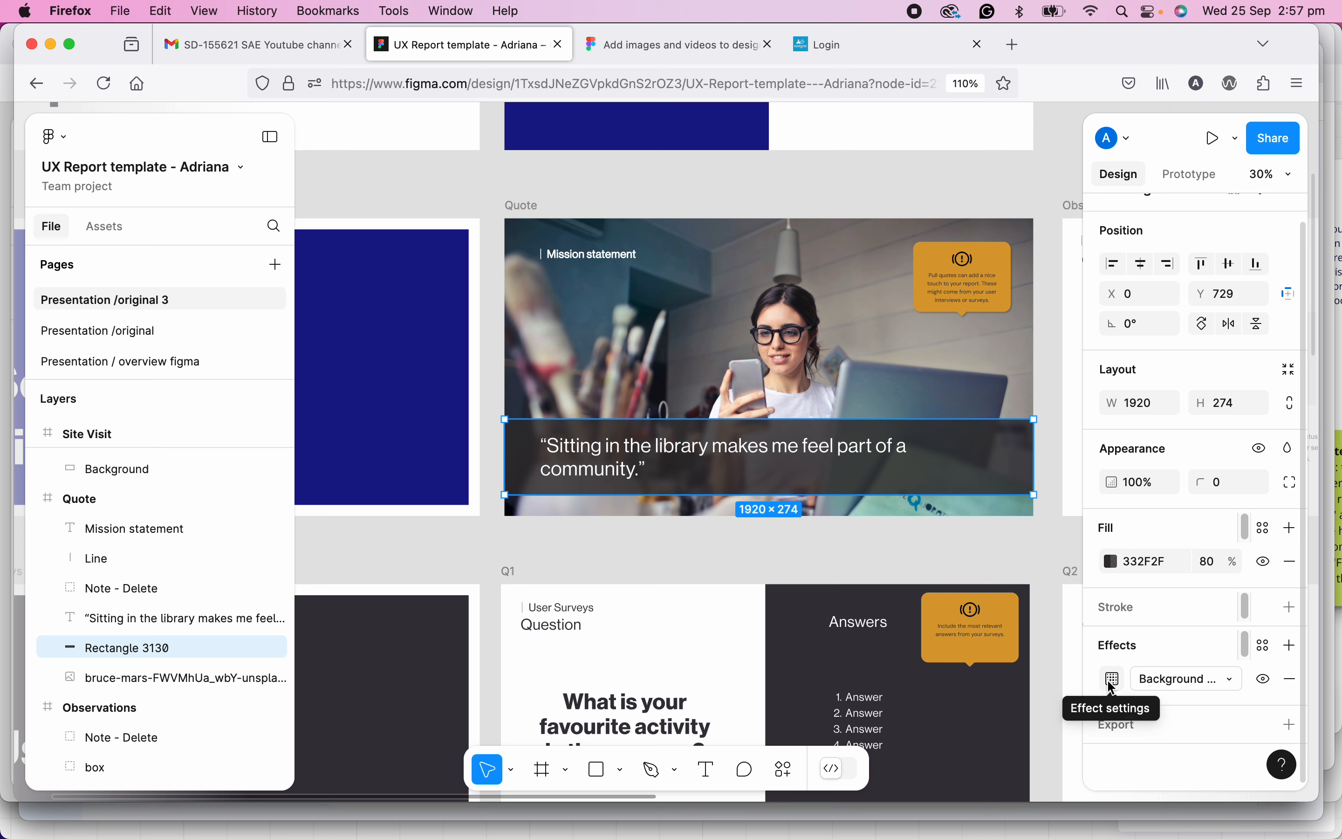
- Save the rectangle's background blur as a new effect style named "Blur Panel"
{"action": "left_click", "coordinate": [1266, 647]}
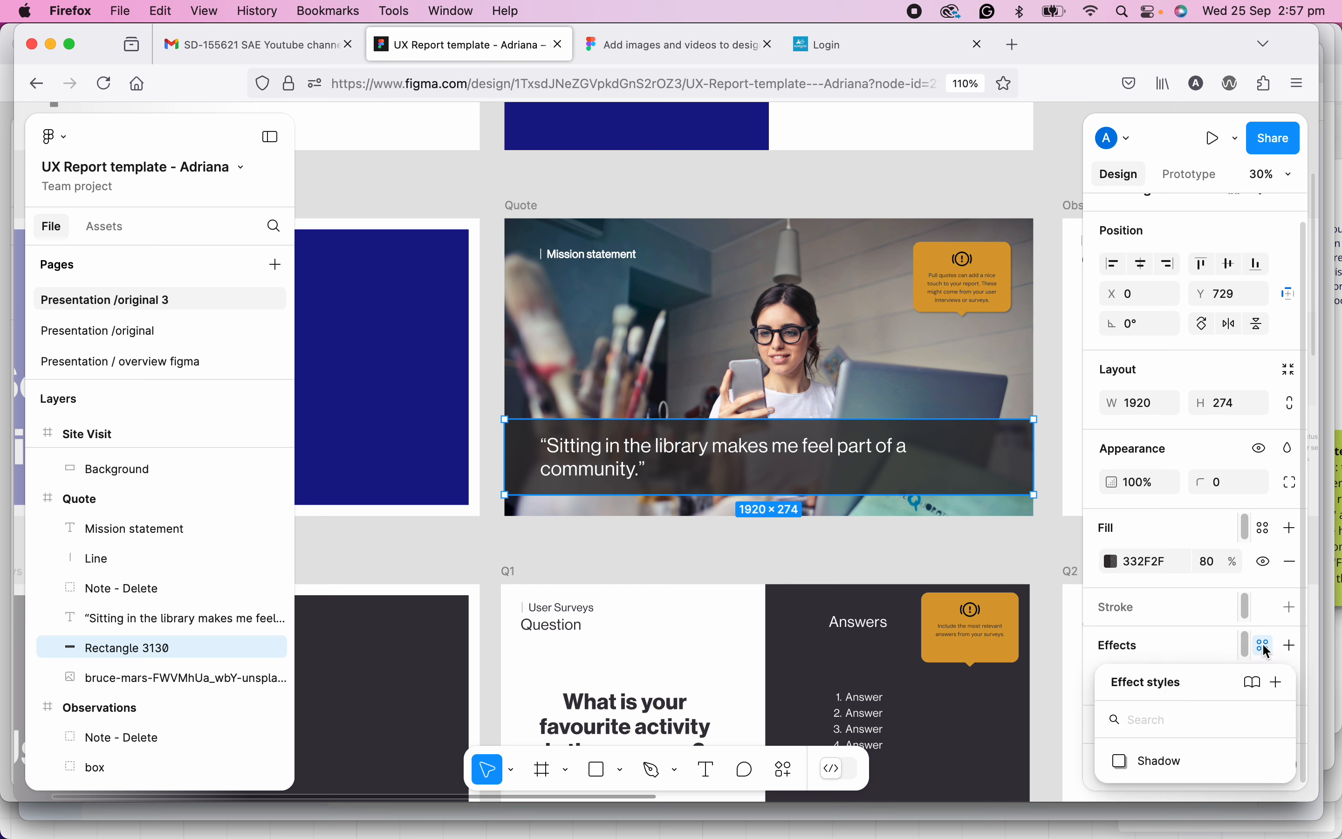
{"action": "left_click", "coordinate": [1281, 683]}
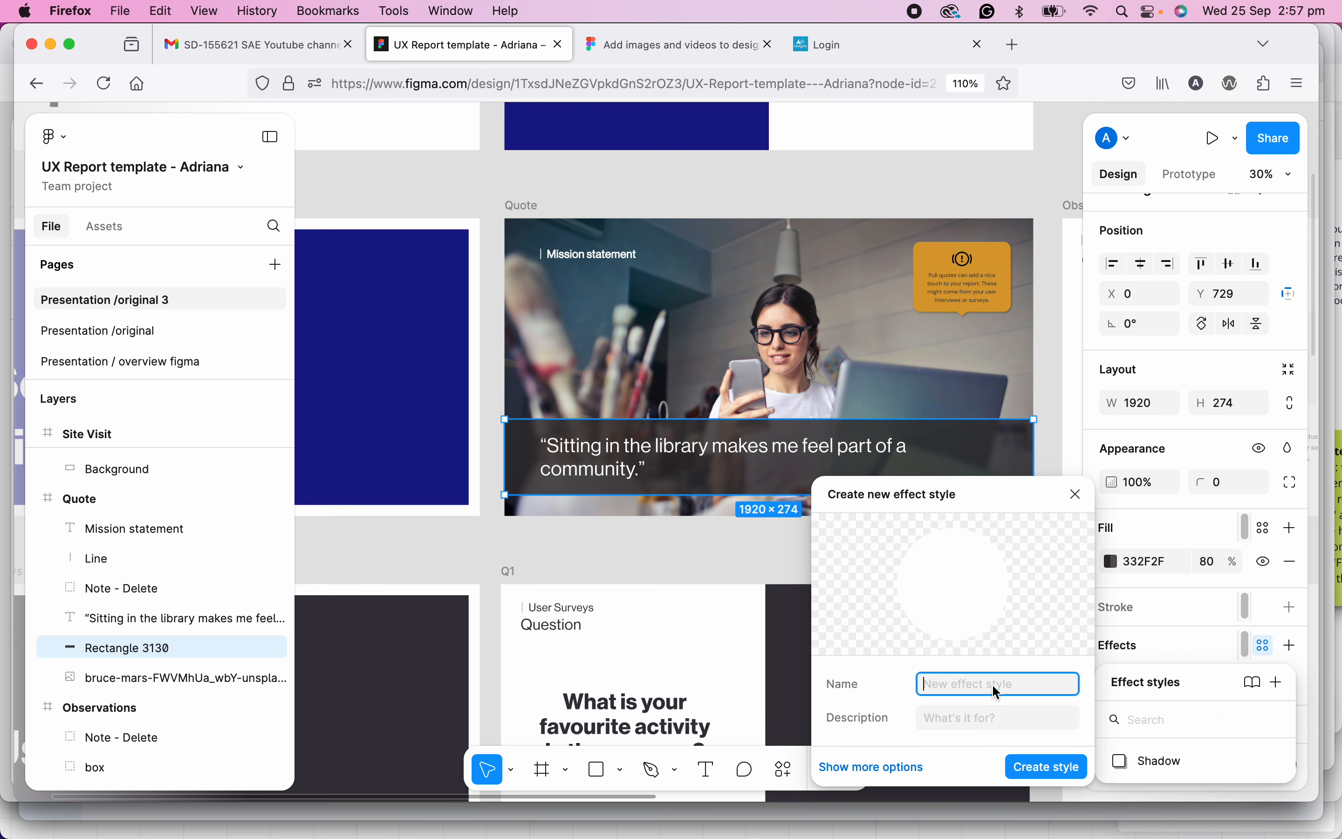
{"action": "type", "text": "Blur Panel"}
{"action": "key", "text": "Return"}
{"action": "key", "text": "Escape"}
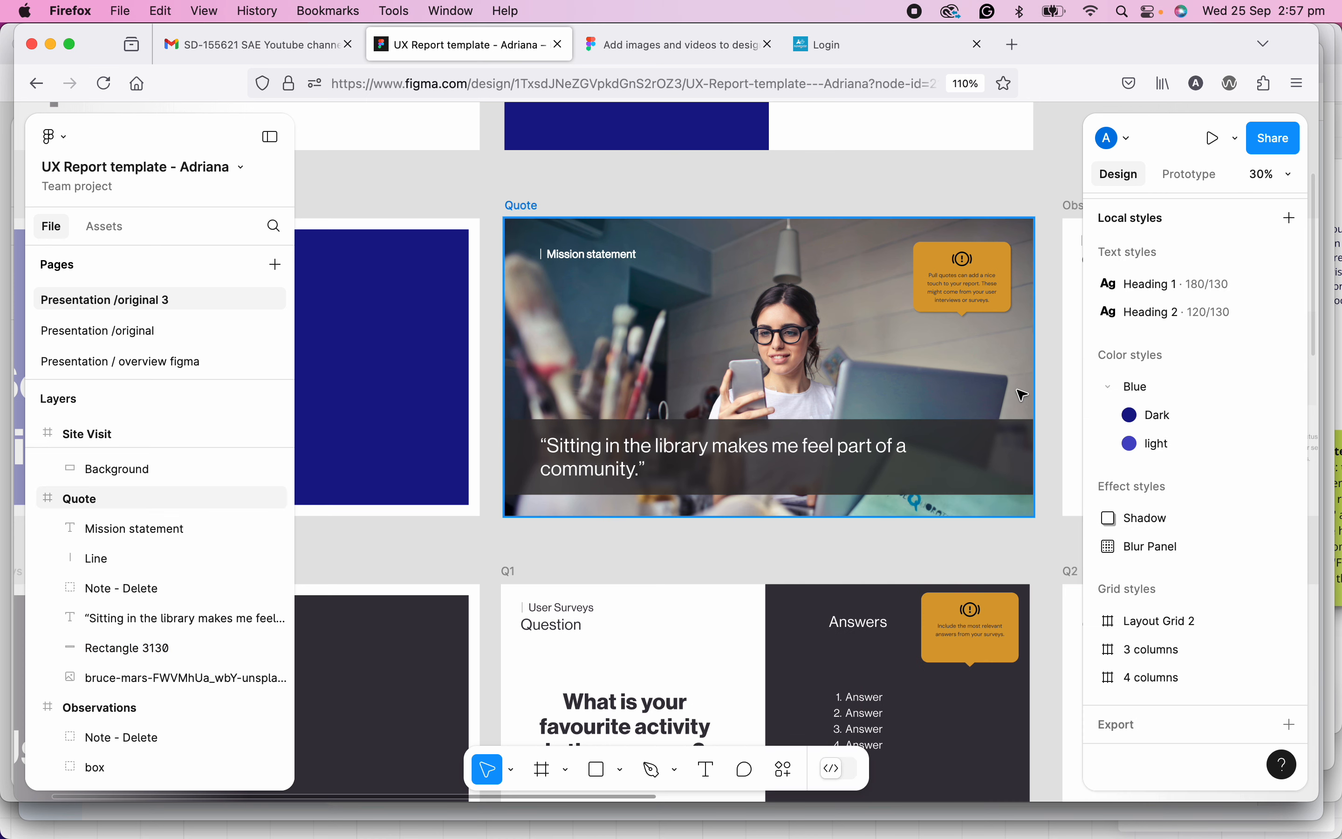
- Set the fill opacity of the rectangle behind the quote to 100% and inspect how the blur looks
{"action": "scroll", "coordinate": [1030, 391], "scroll_direction": "right", "scroll_amount": 5}
{"action": "scroll", "coordinate": [853, 365], "scroll_direction": "down", "scroll_amount": 2}
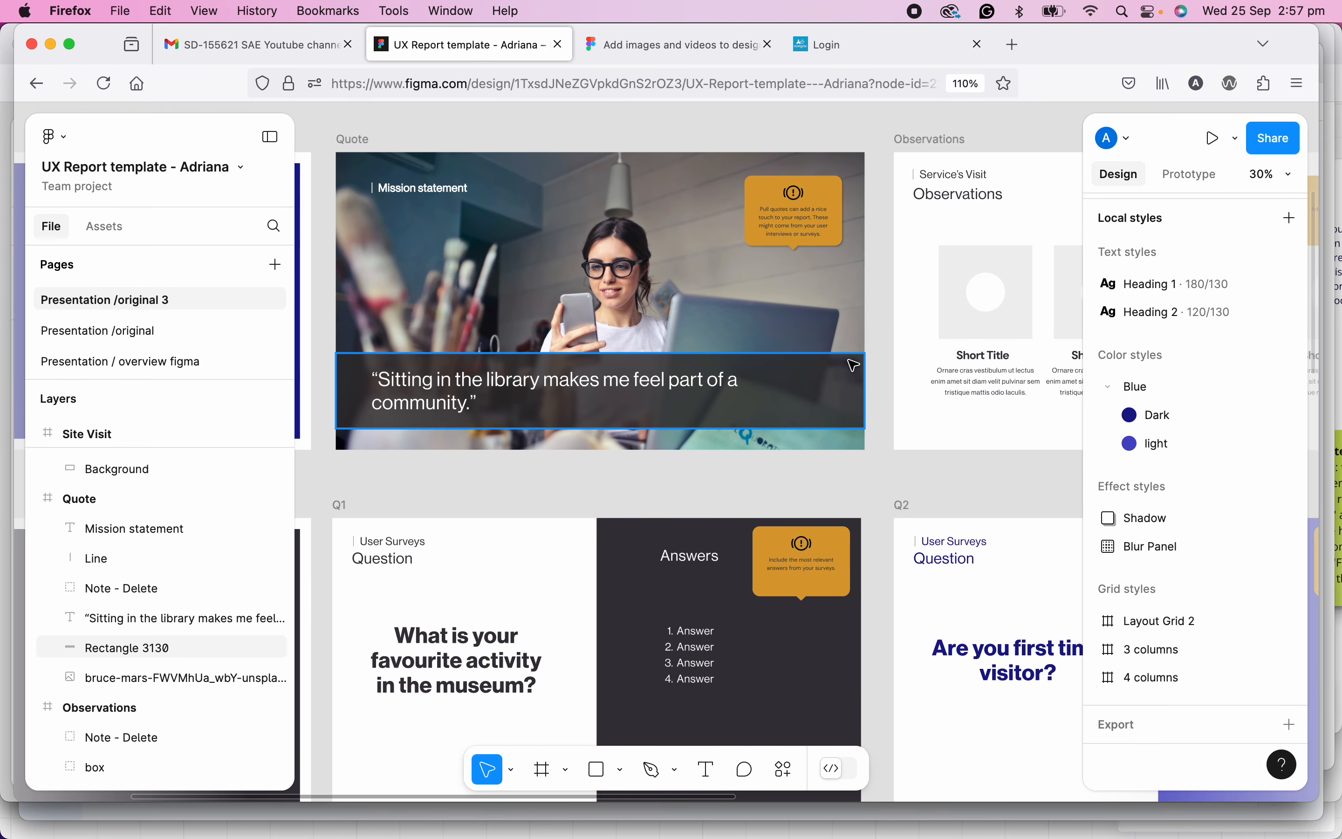
{"action": "scroll", "coordinate": [853, 365], "scroll_direction": "left", "scroll_amount": 3}
{"action": "left_click", "coordinate": [853, 366]}
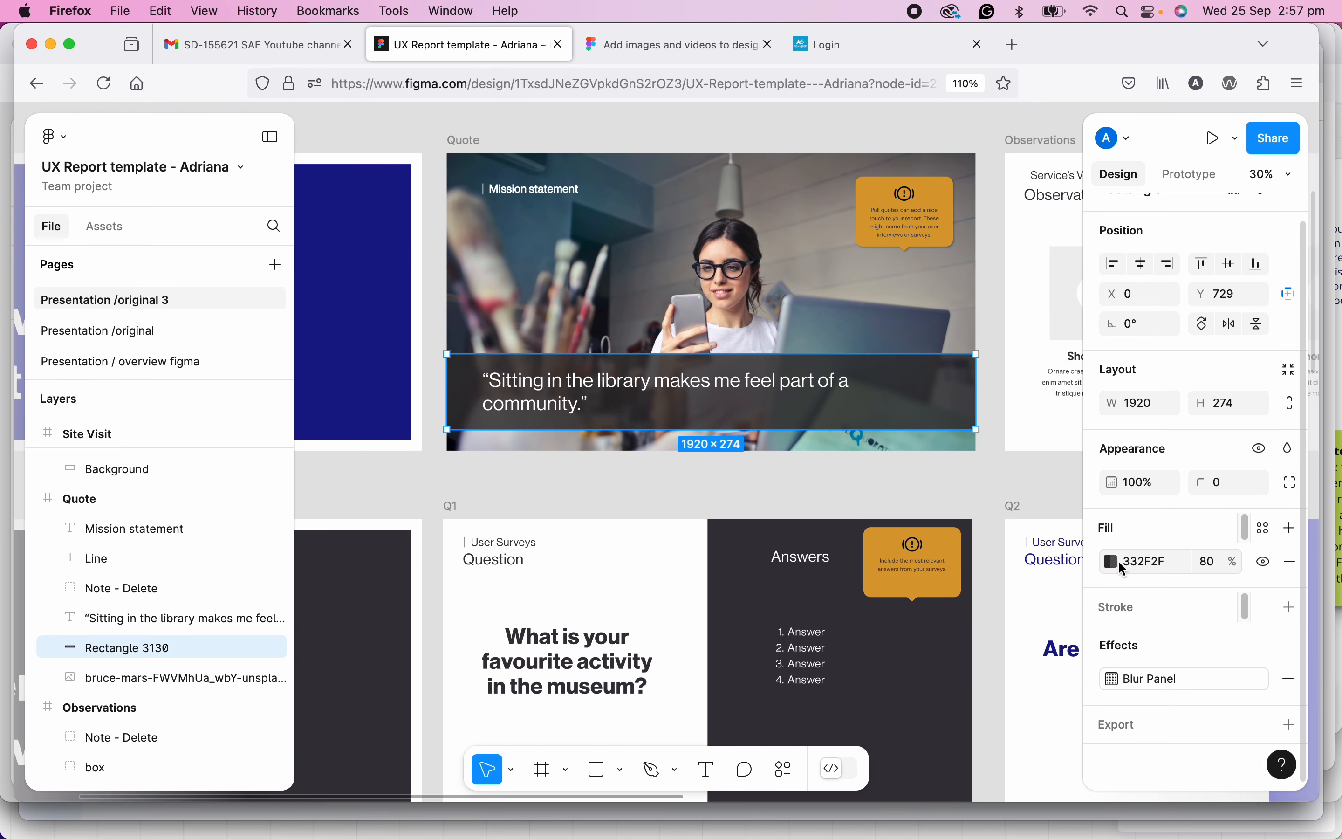
{"action": "left_click_drag", "start_coordinate": [1206, 561], "coordinate": [1200, 560]}
{"action": "type", "text": "100"}
{"action": "key", "text": "Return"}
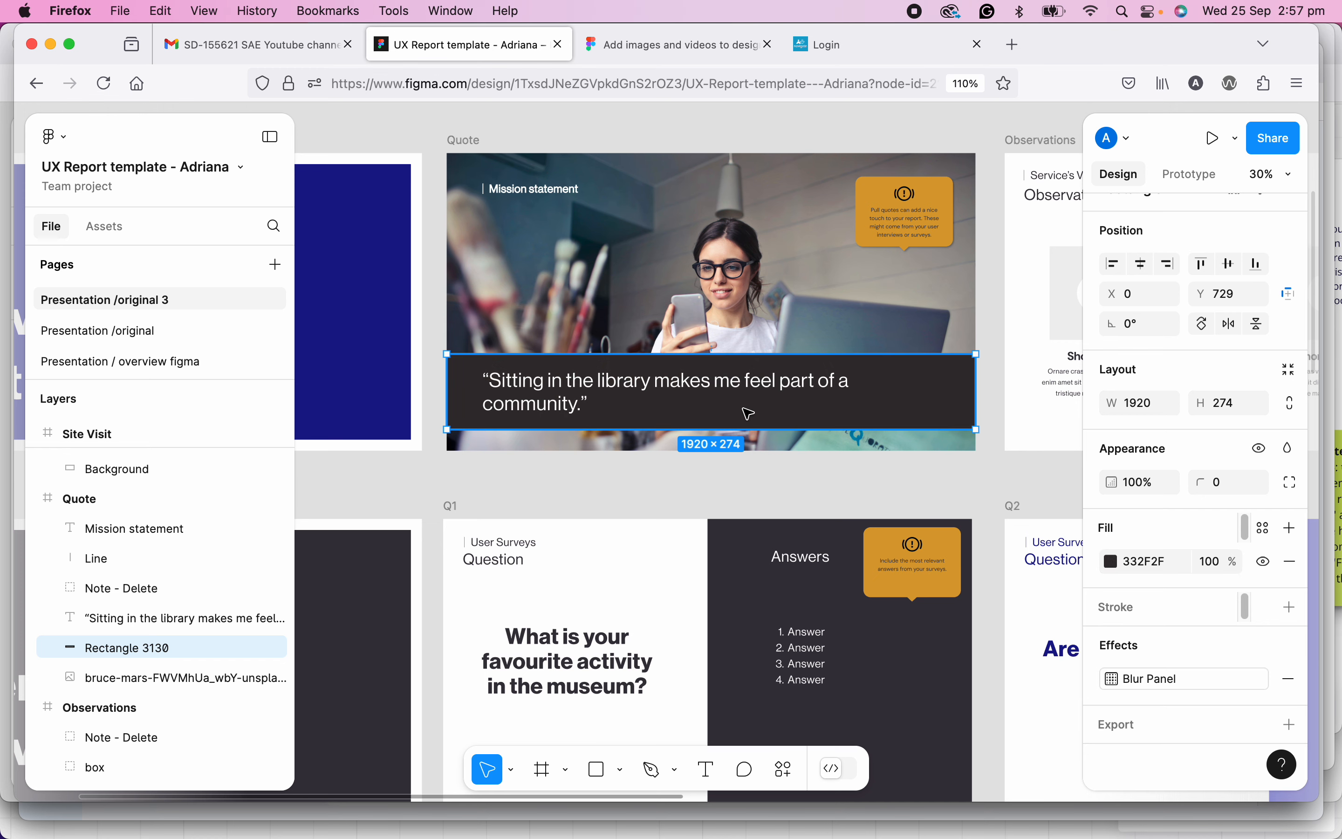
{"action": "scroll", "coordinate": [914, 398], "scroll_direction": "up", "scroll_amount": 5}
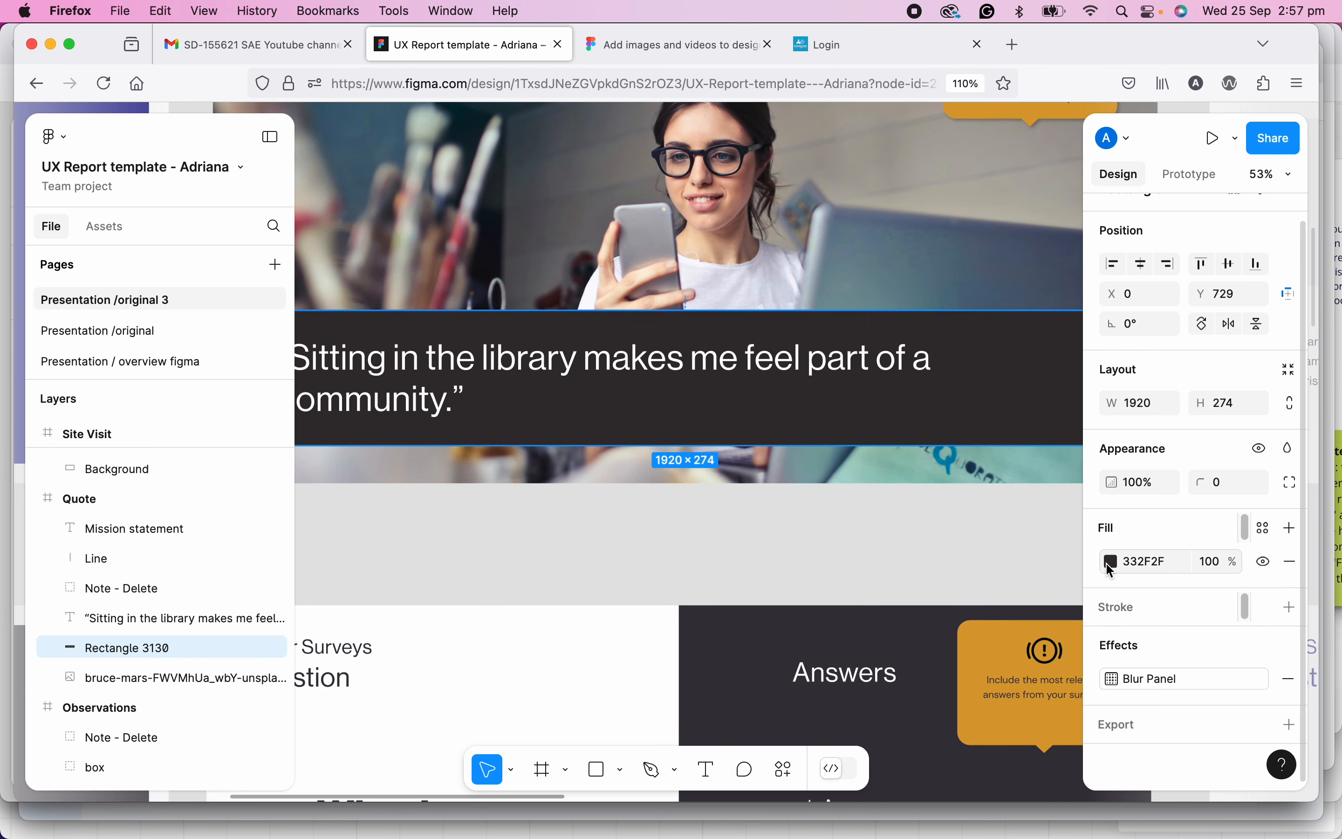
{"action": "left_click_drag", "start_coordinate": [902, 390], "coordinate": [634, 438]}
{"action": "scroll", "coordinate": [733, 410], "scroll_direction": "up", "scroll_amount": 3}
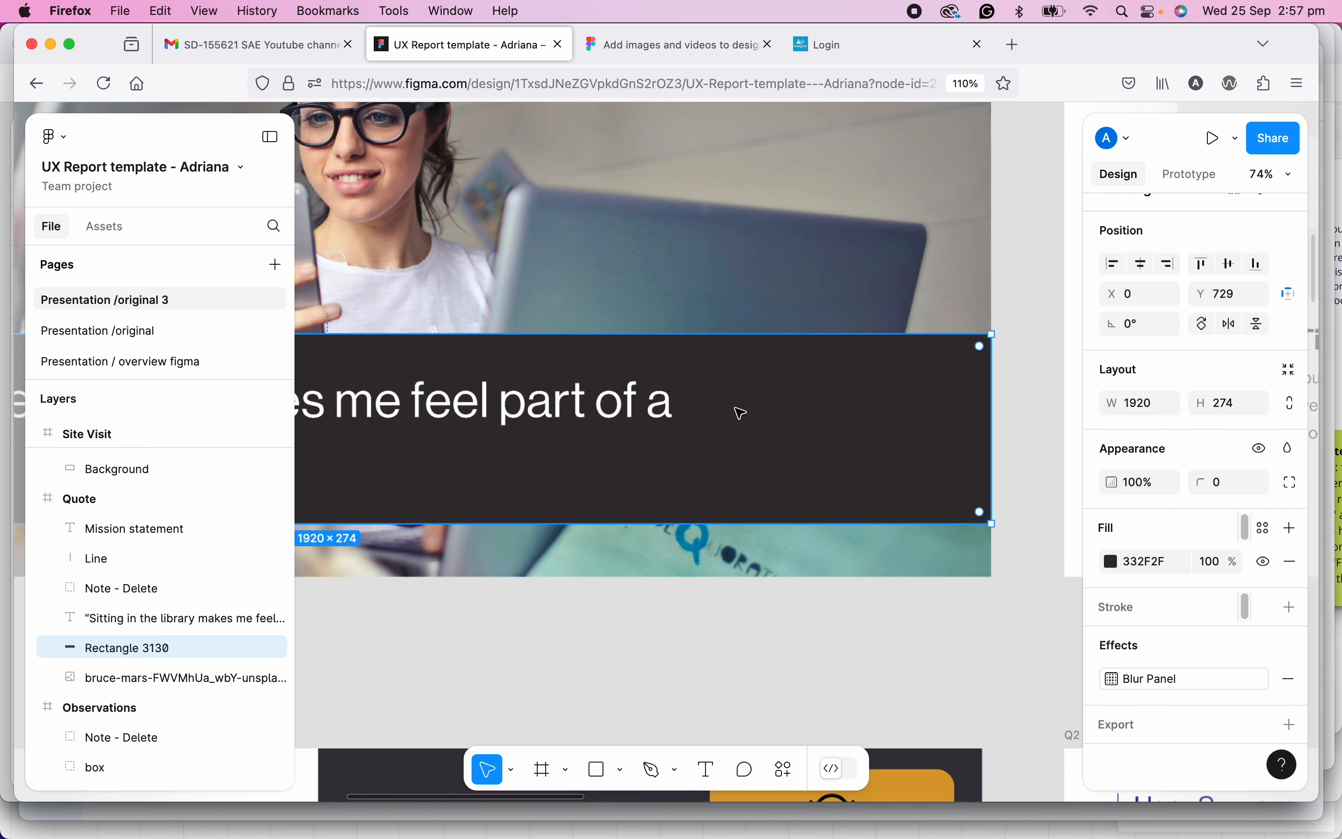
{"action": "scroll", "coordinate": [757, 422], "scroll_direction": "down", "scroll_amount": 5}
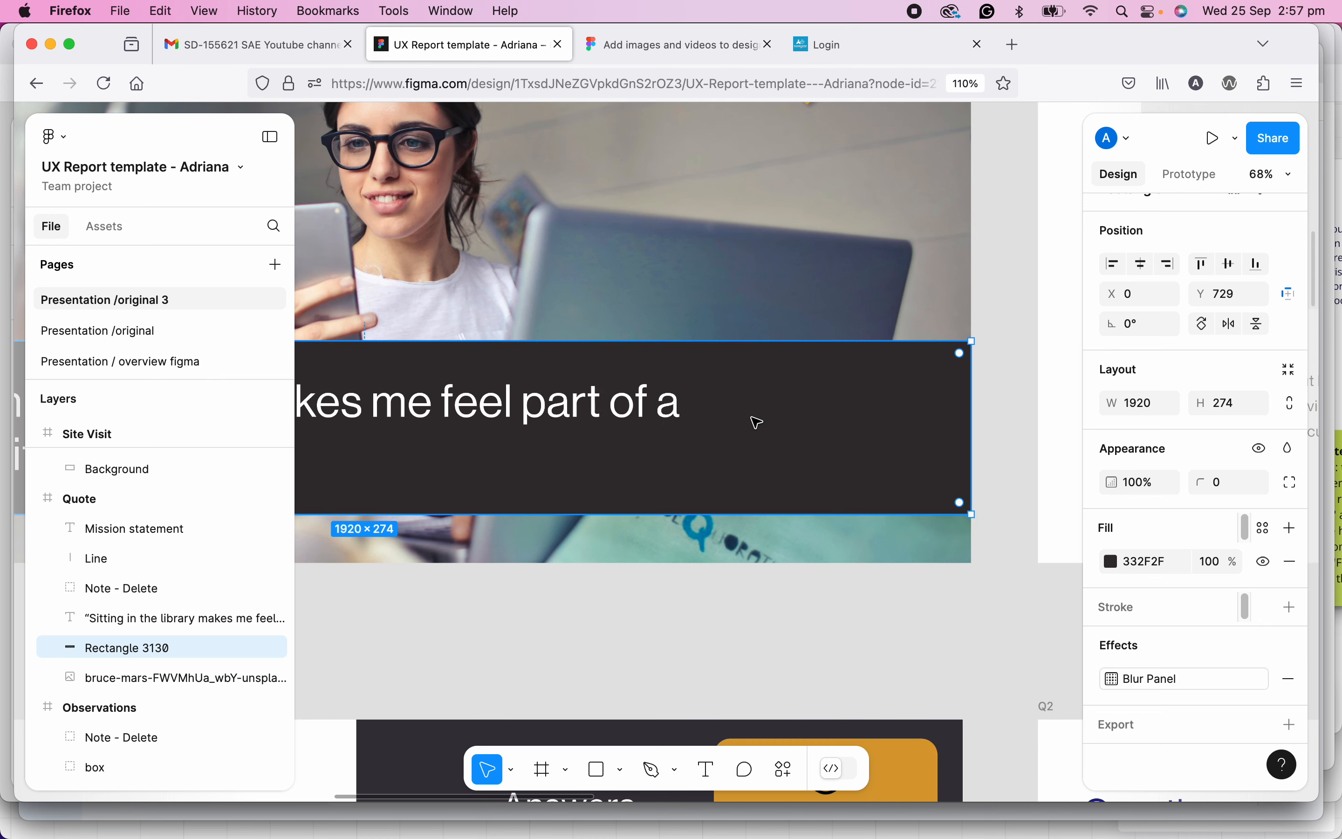
- Set the fill opacity of the rectangle behind the quote to 50% and deselect it
{"action": "left_click", "coordinate": [1211, 563]}
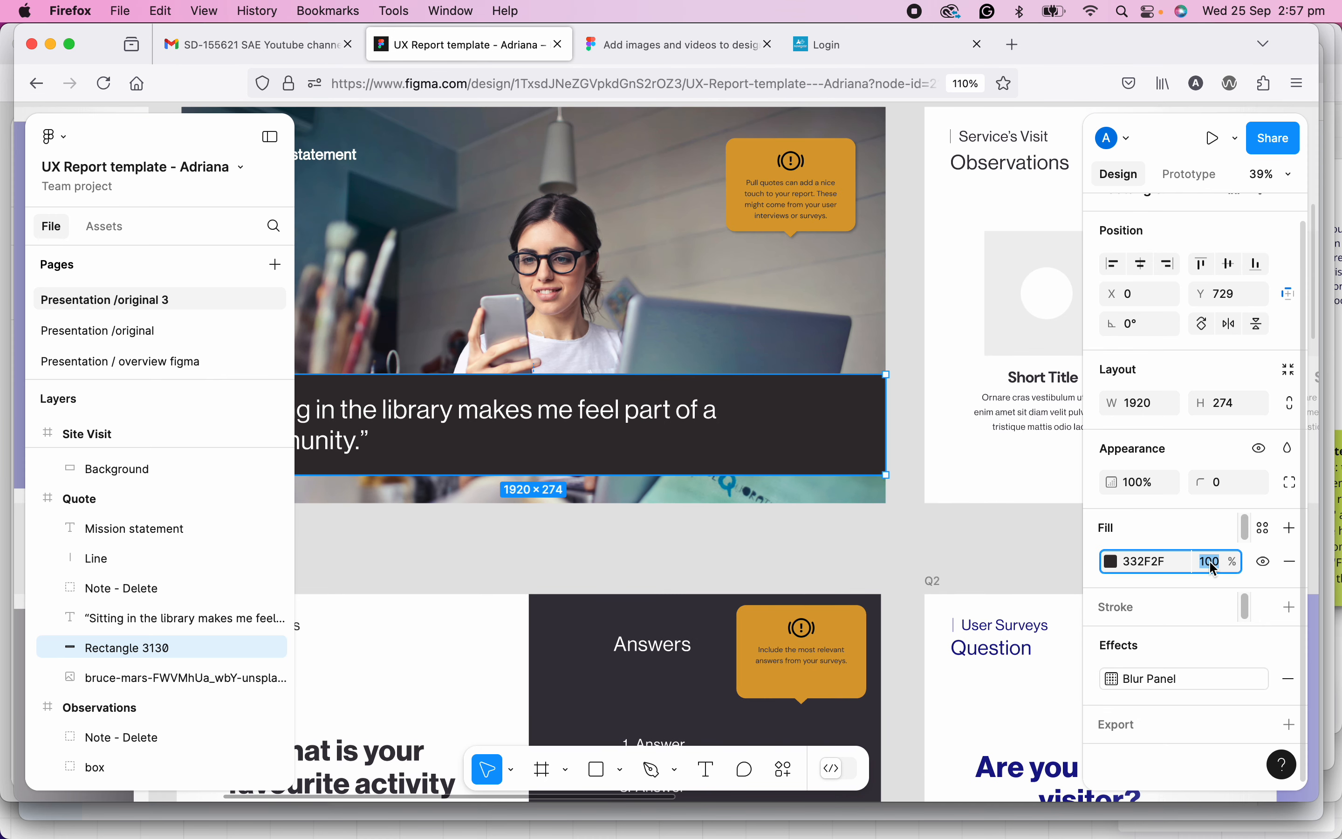
{"action": "type", "text": "50"}
{"action": "key", "text": "Return"}
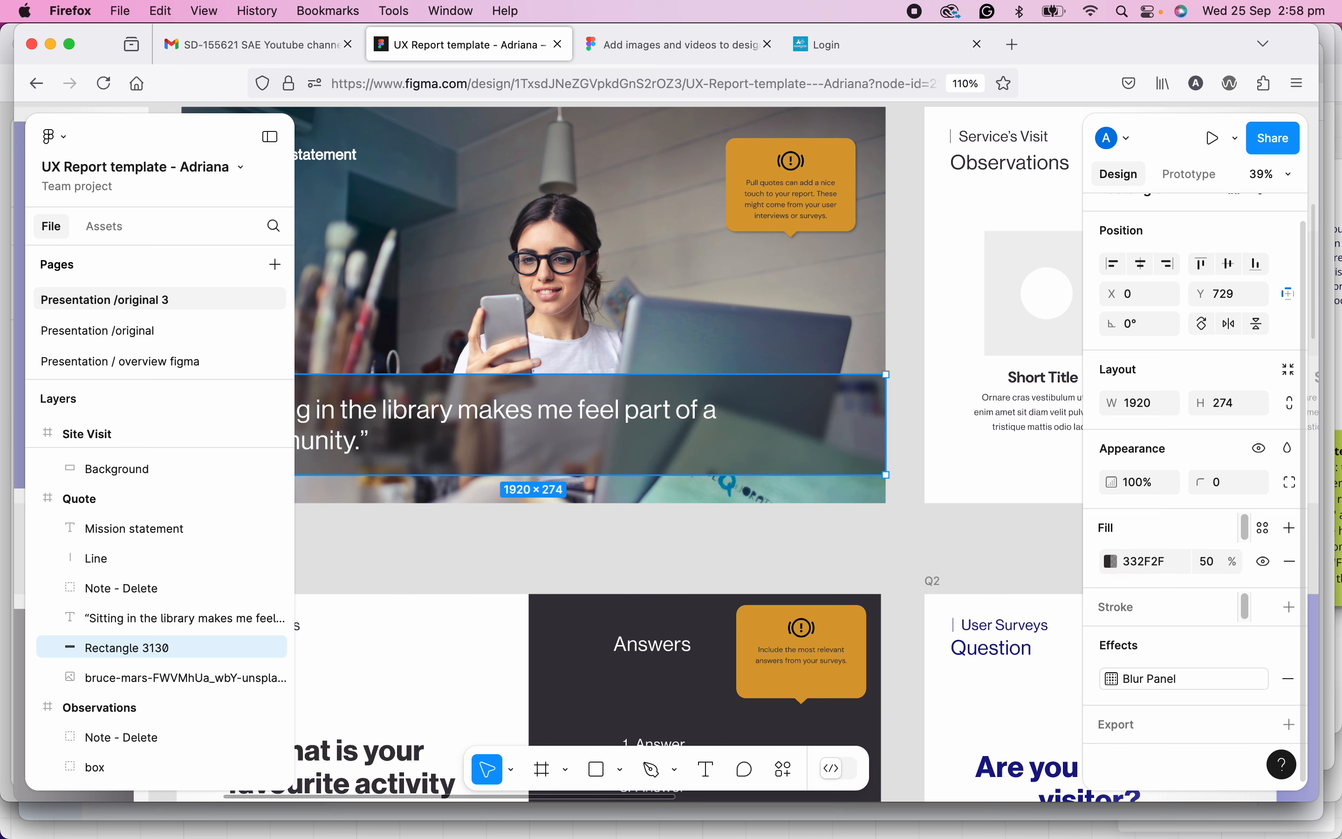
{"action": "scroll", "coordinate": [774, 439], "scroll_direction": "left", "scroll_amount": 5}
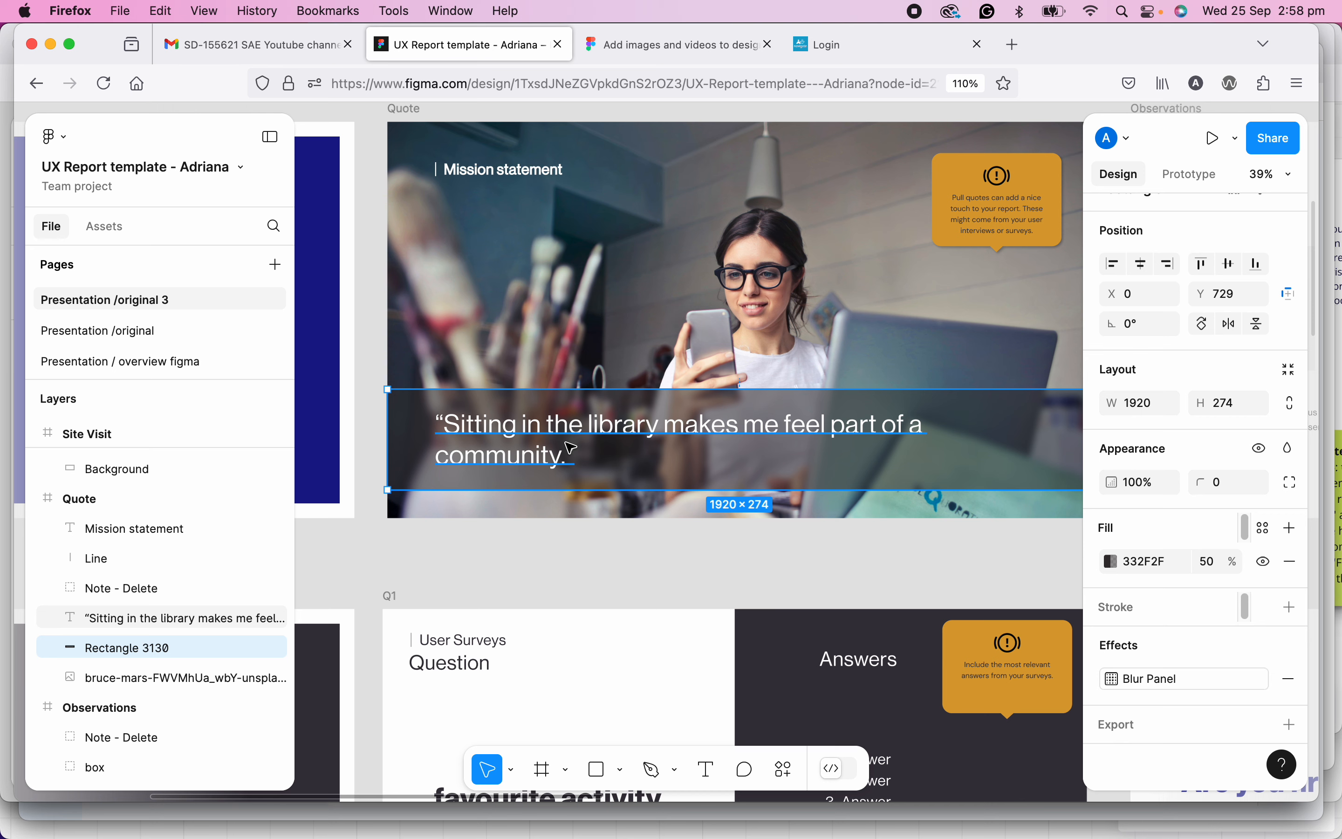
{"action": "scroll", "coordinate": [653, 282], "scroll_direction": "down", "scroll_amount": 5}
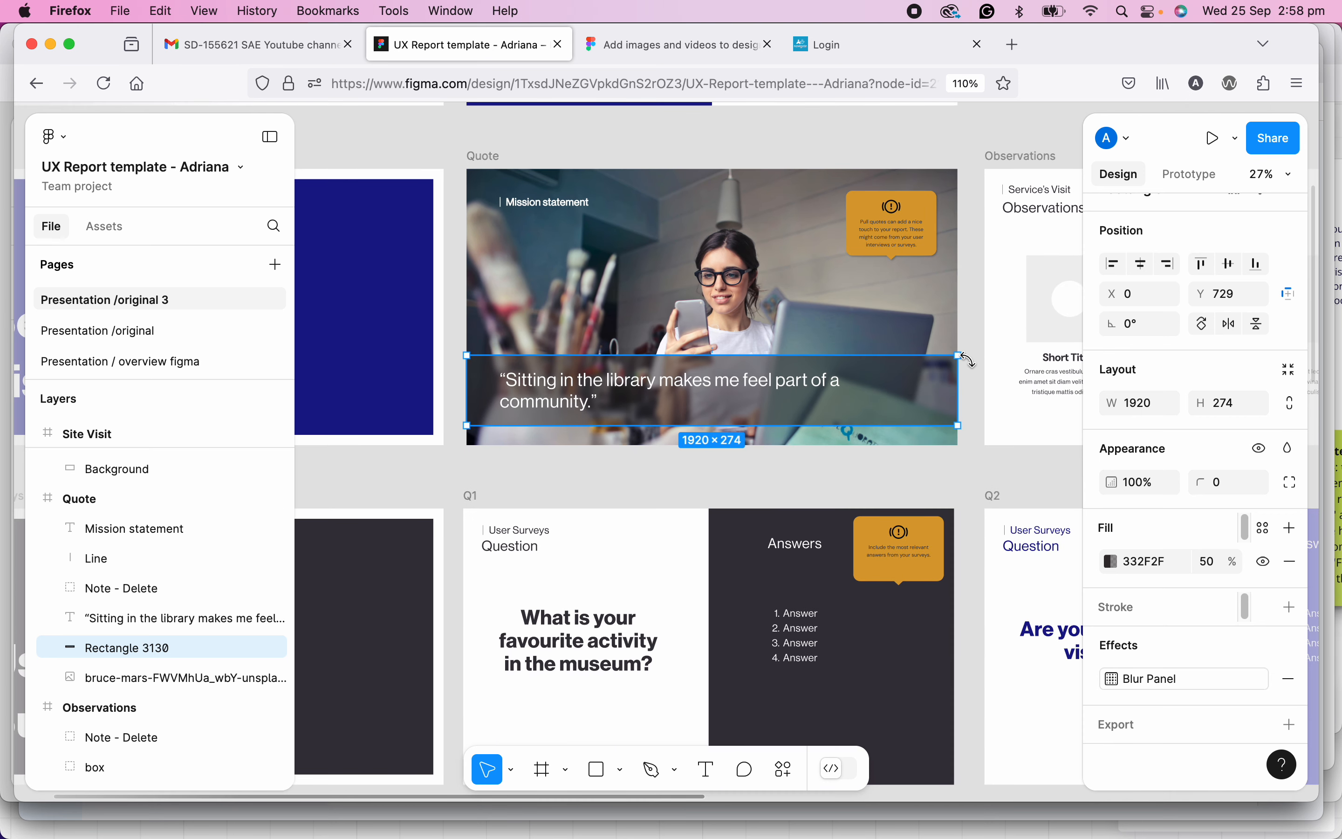
{"action": "left_click", "coordinate": [993, 376]}
- Select the Observations slide and preview its 12 rows, 12 columns and 24px rows layout grids one by one, hiding each again
{"action": "scroll", "coordinate": [969, 405], "scroll_direction": "down", "scroll_amount": 5}
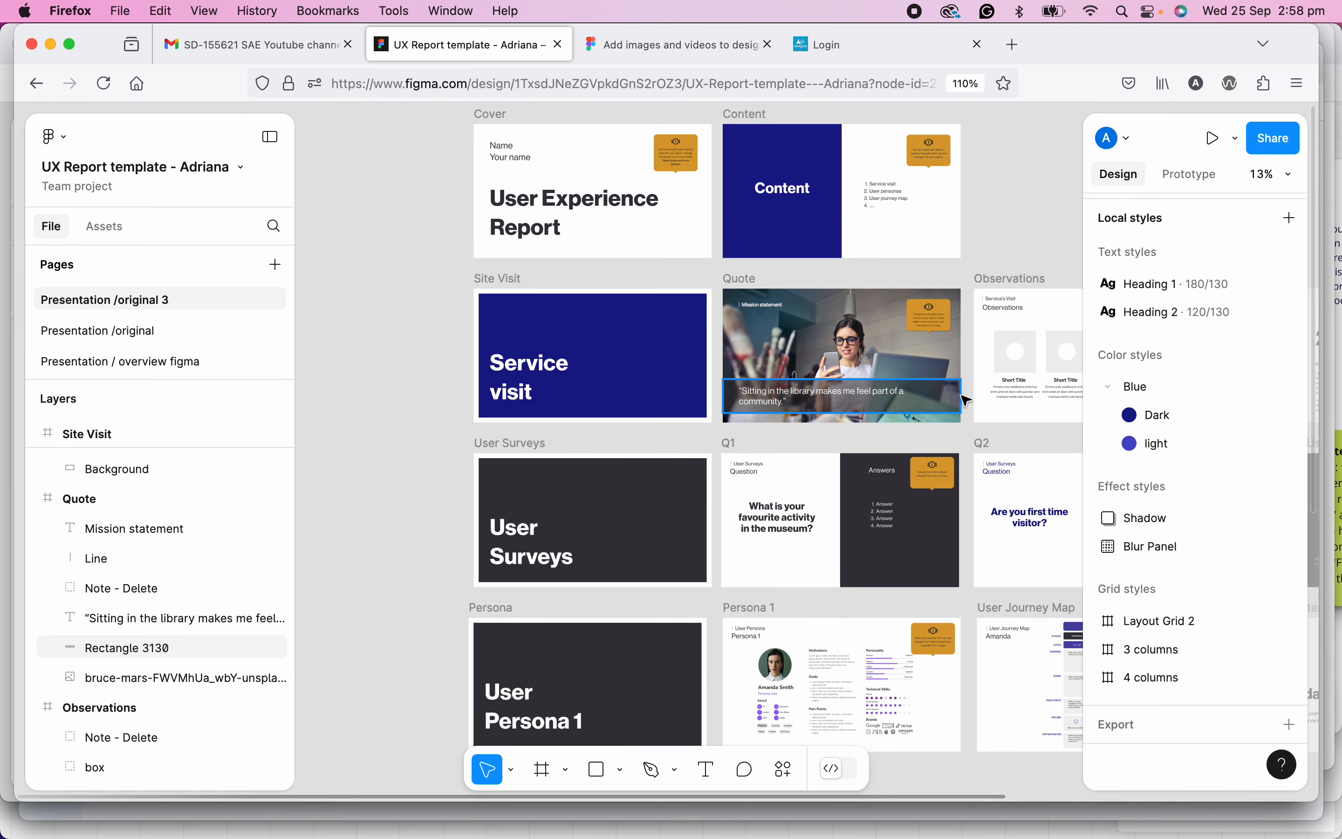
{"action": "left_click_drag", "start_coordinate": [911, 263], "coordinate": [534, 246]}
{"action": "left_click", "coordinate": [573, 262]}
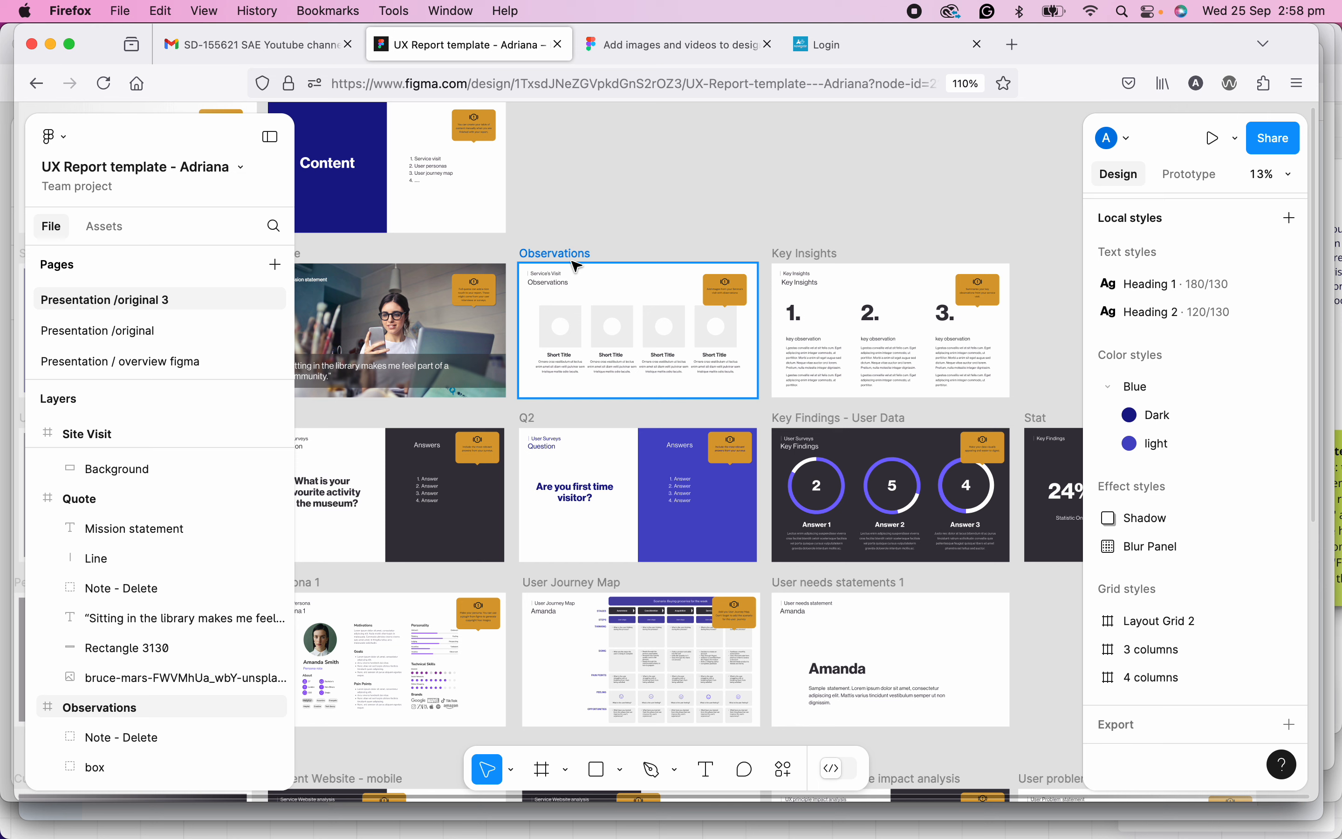
{"action": "left_click", "coordinate": [576, 267]}
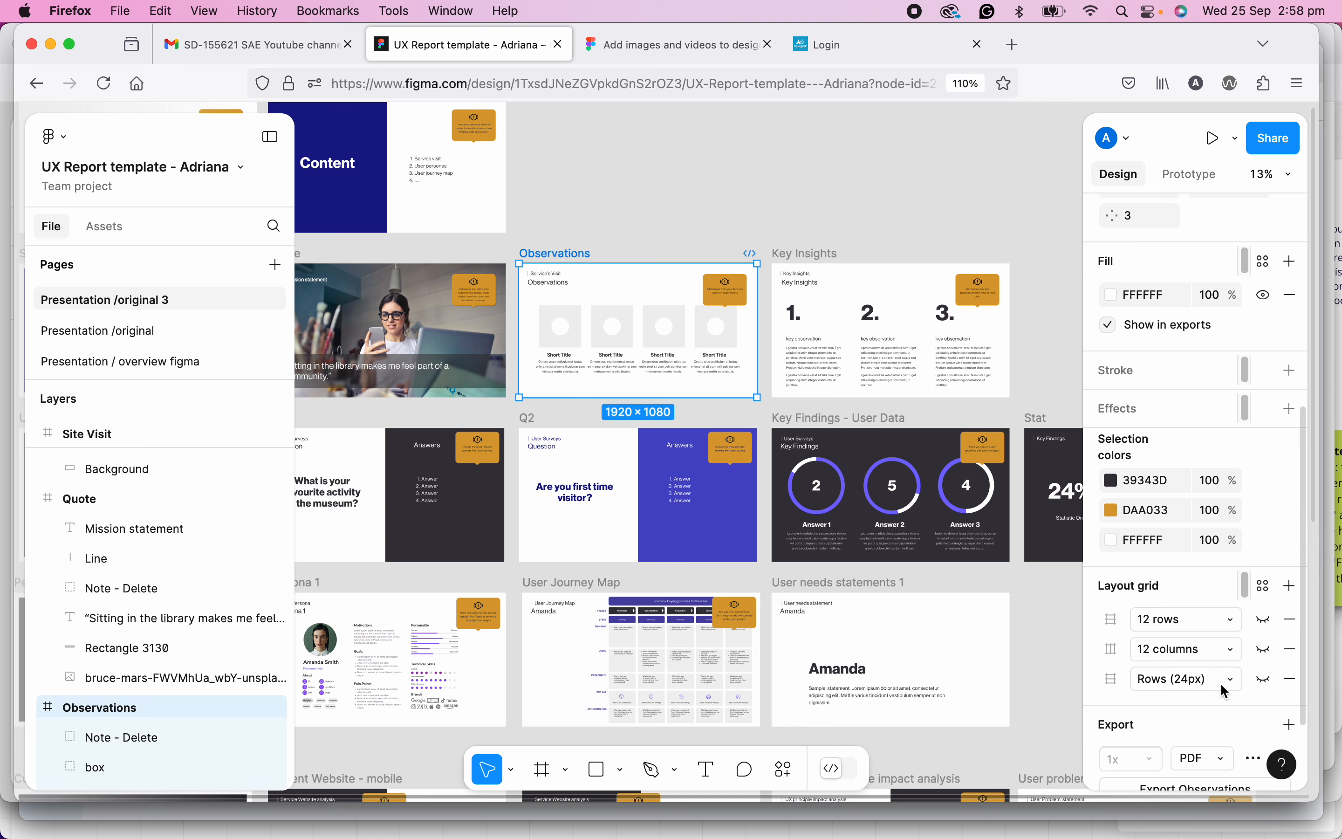
{"action": "scroll", "coordinate": [1222, 644], "scroll_direction": "up", "scroll_amount": 2}
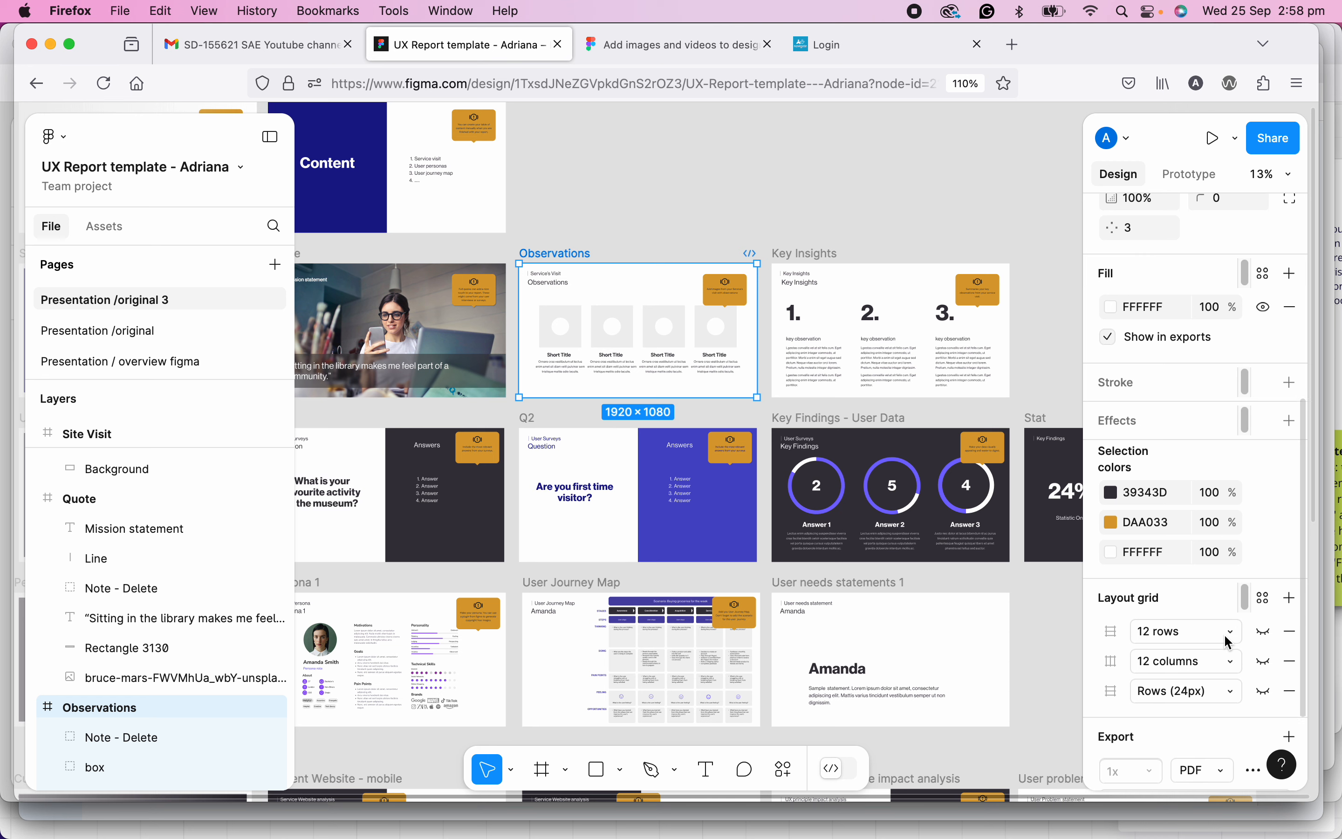
{"action": "scroll", "coordinate": [1228, 643], "scroll_direction": "down", "scroll_amount": 2}
{"action": "left_click", "coordinate": [1266, 621]}
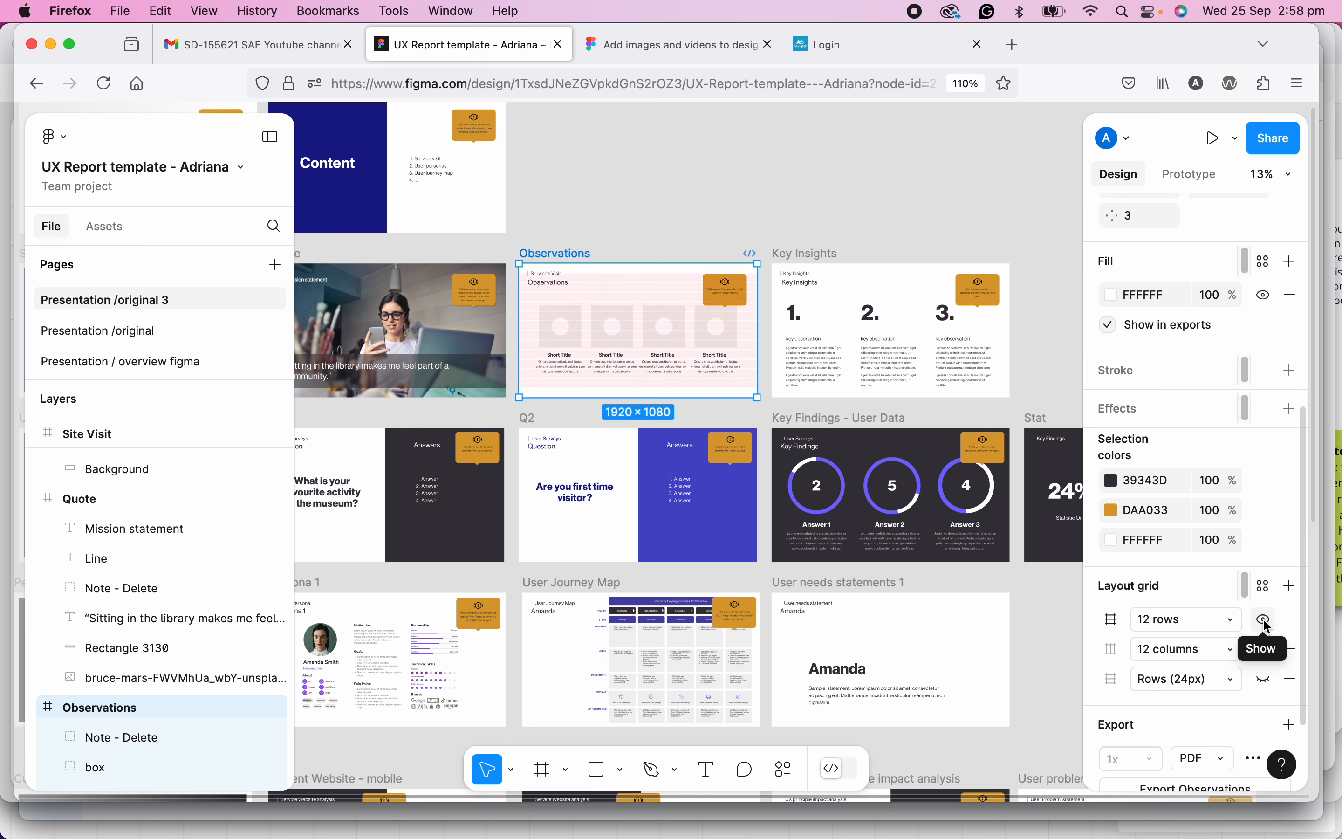
{"action": "left_click", "coordinate": [1264, 619]}
{"action": "left_click", "coordinate": [1265, 649]}
{"action": "left_click", "coordinate": [1265, 650]}
{"action": "left_click", "coordinate": [1264, 680]}
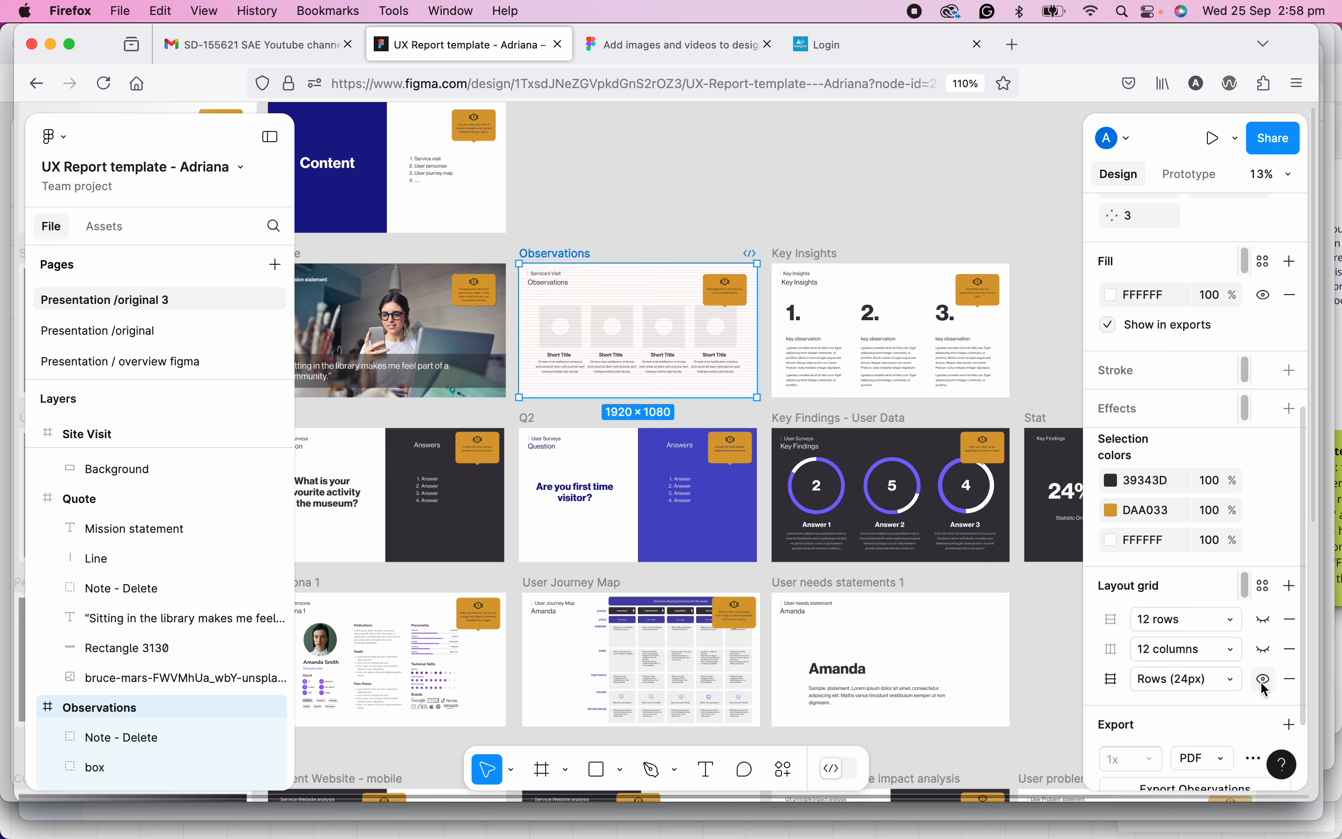
{"action": "left_click", "coordinate": [1263, 681]}
- Remove the 12 rows, 12 columns and 24px rows layout grids from the Observations slide
{"action": "left_click", "coordinate": [1292, 626]}
{"action": "left_click", "coordinate": [1291, 623]}
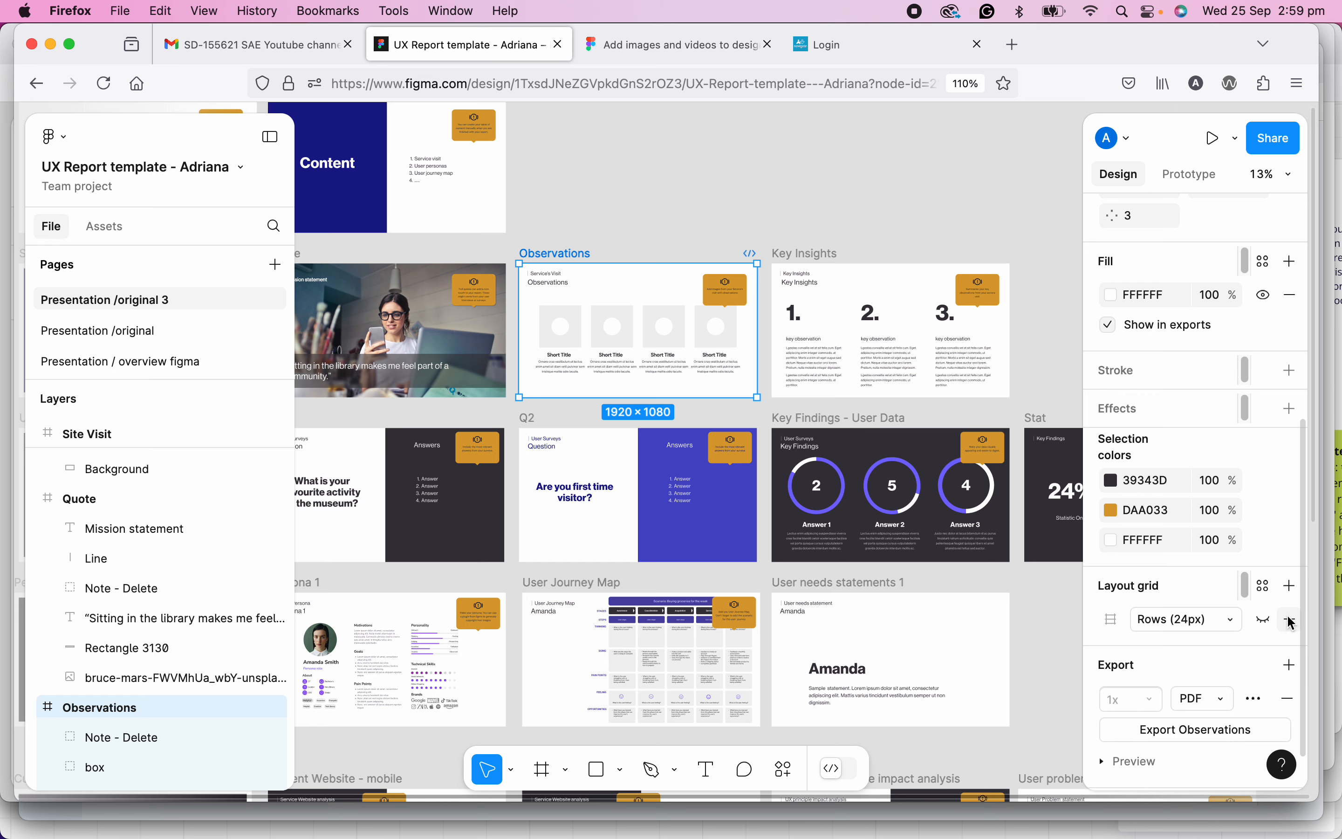
{"action": "left_click", "coordinate": [1292, 623]}
{"action": "scroll", "coordinate": [581, 338], "scroll_direction": "up", "scroll_amount": 3}
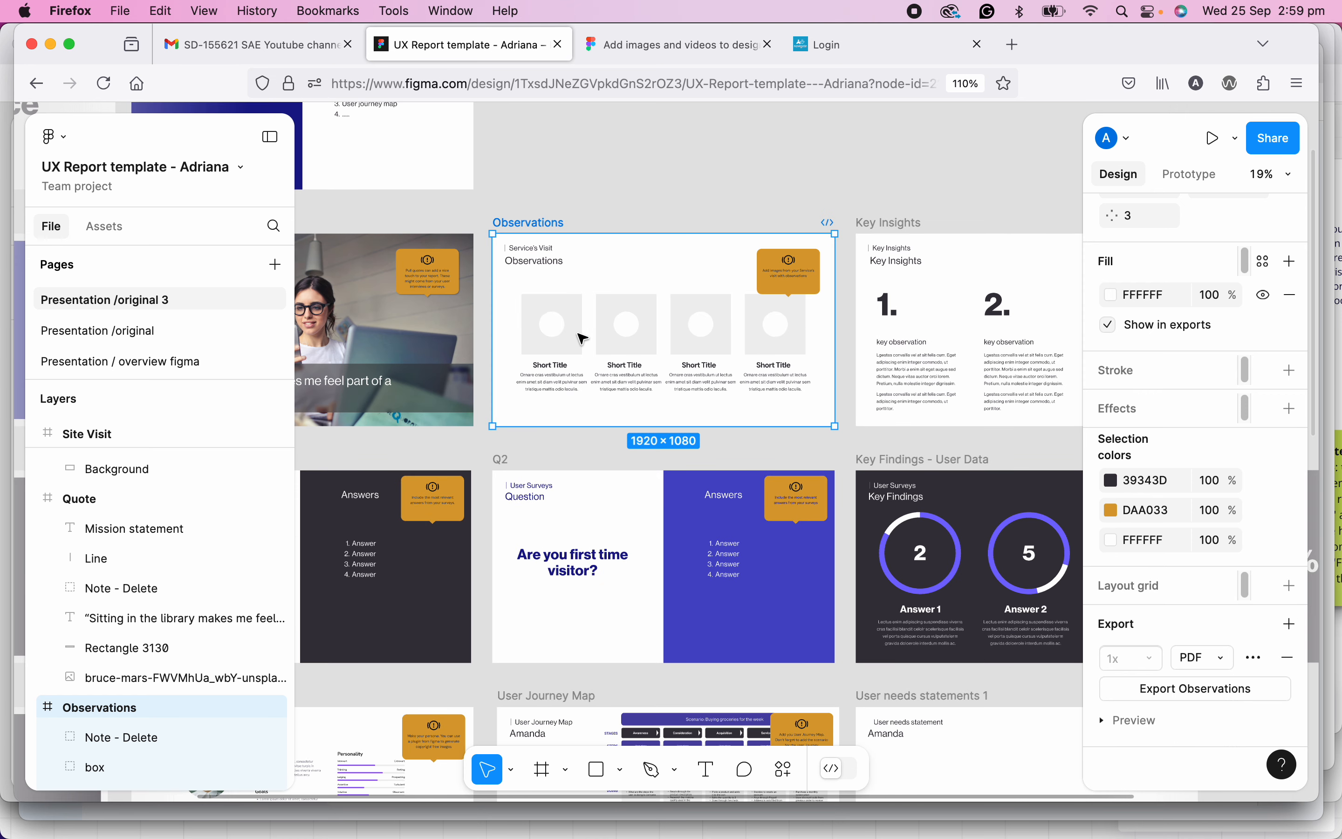
- Add a layout grid to the Observations slide and change its type to columns
{"action": "scroll", "coordinate": [580, 333], "scroll_direction": "up", "scroll_amount": 3}
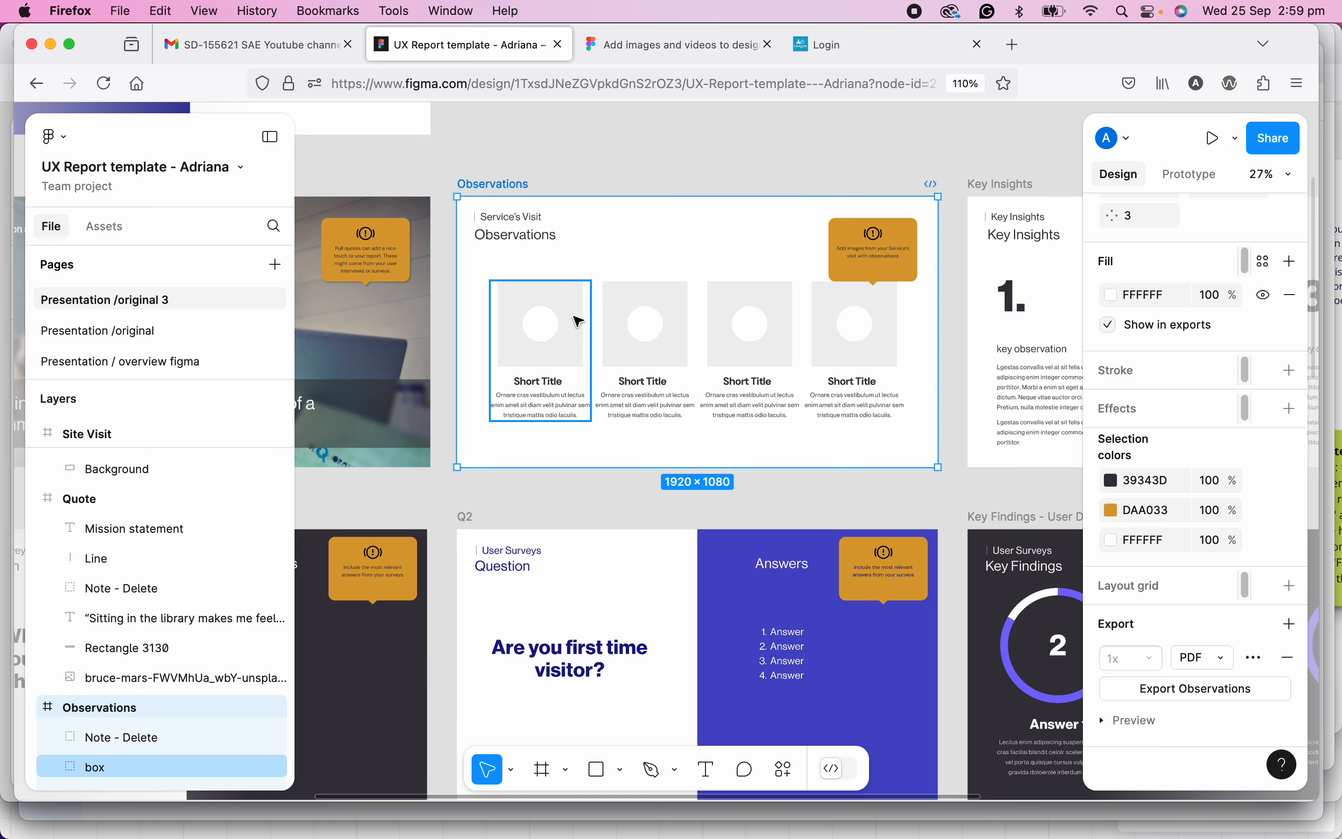
{"action": "scroll", "coordinate": [587, 308], "scroll_direction": "up", "scroll_amount": 1}
{"action": "left_click", "coordinate": [543, 168]}
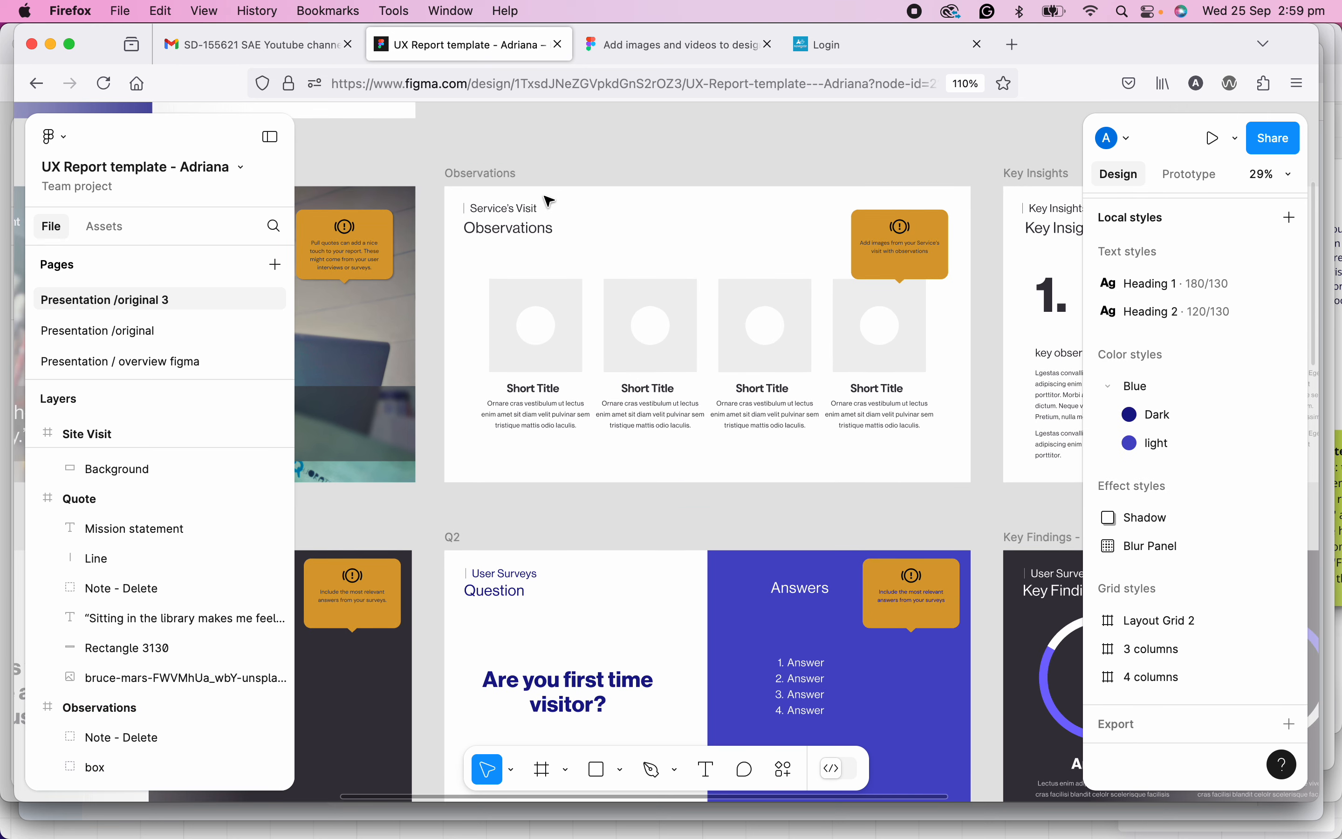
{"action": "left_click", "coordinate": [470, 182]}
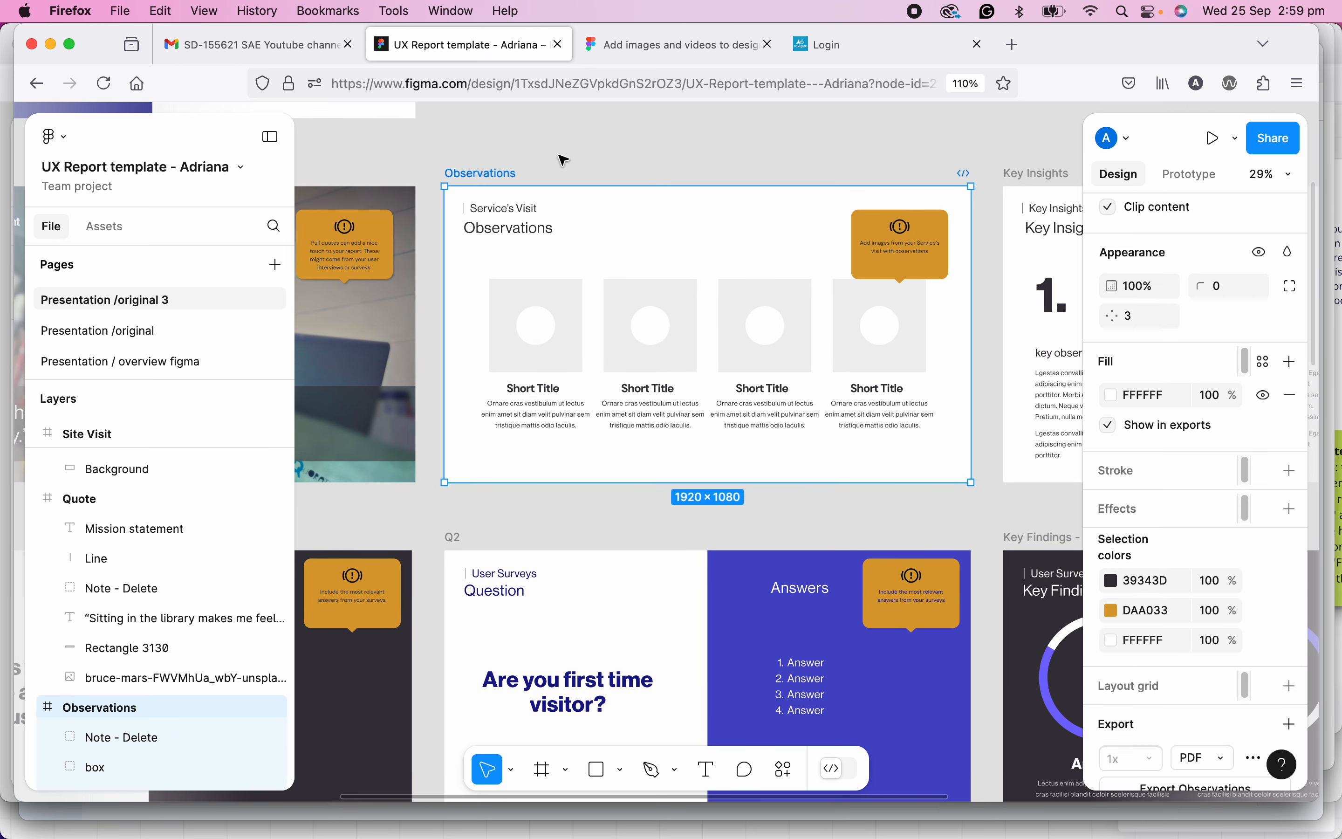
{"action": "scroll", "coordinate": [599, 234], "scroll_direction": "down", "scroll_amount": 1}
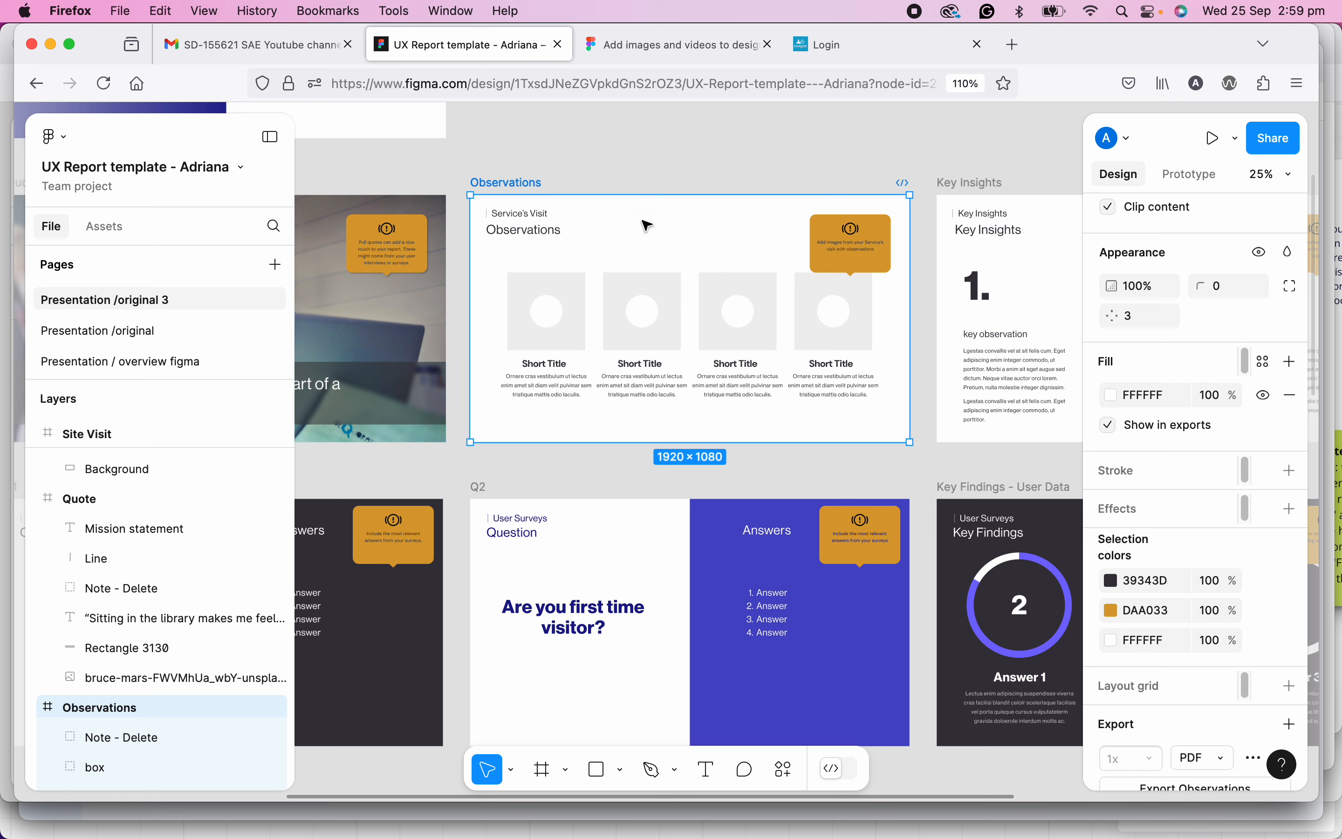
{"action": "scroll", "coordinate": [1219, 635], "scroll_direction": "down", "scroll_amount": 1}
{"action": "scroll", "coordinate": [1219, 636], "scroll_direction": "down", "scroll_amount": 2}
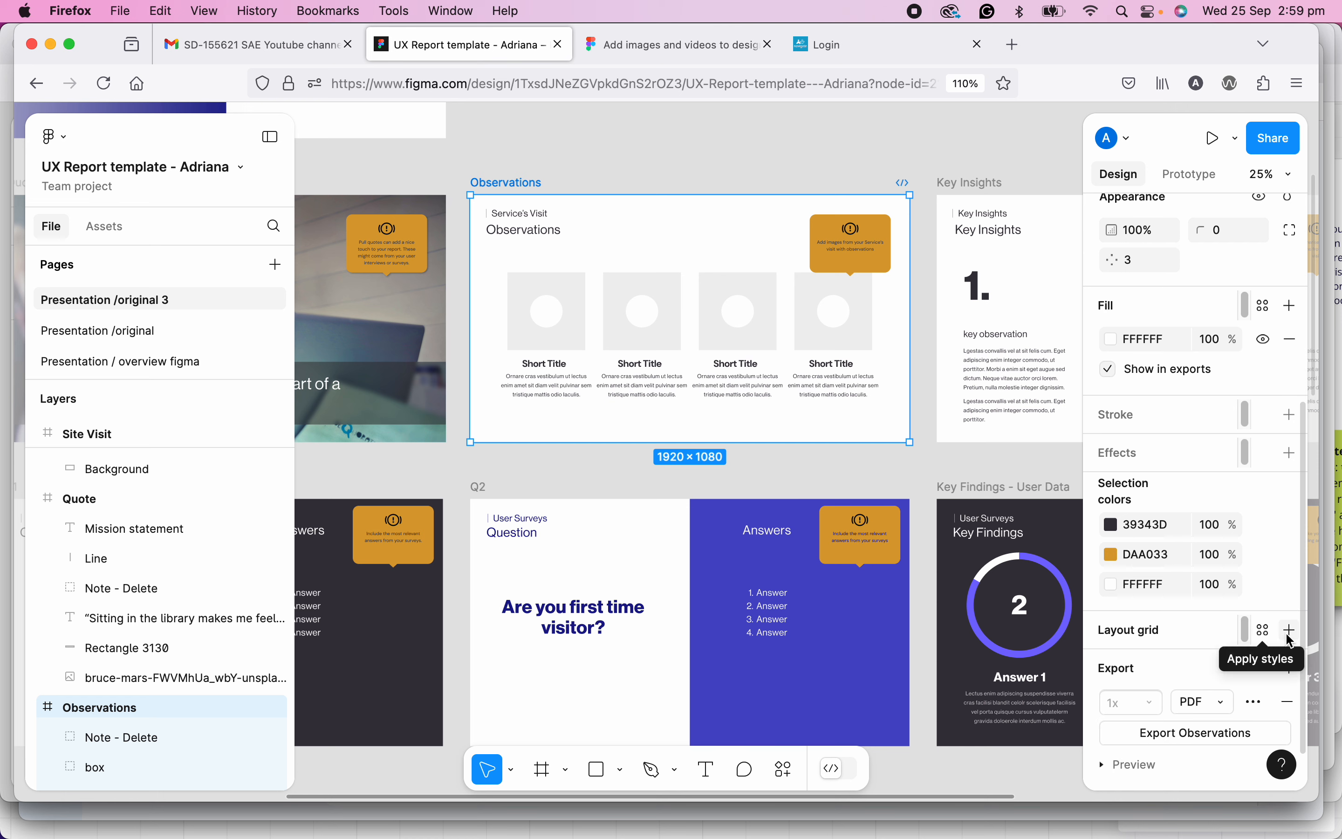
{"action": "left_click", "coordinate": [1293, 631]}
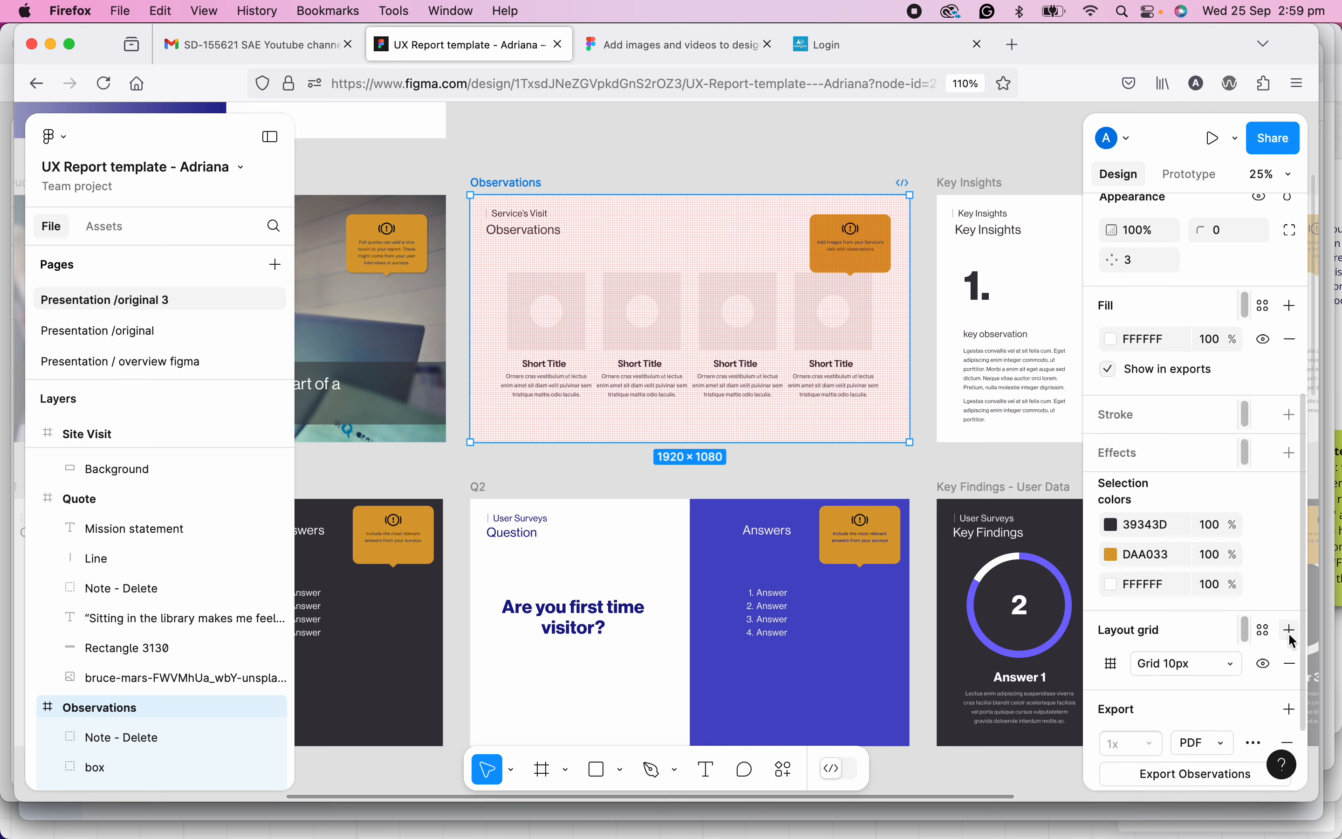
{"action": "left_click", "coordinate": [1168, 673]}
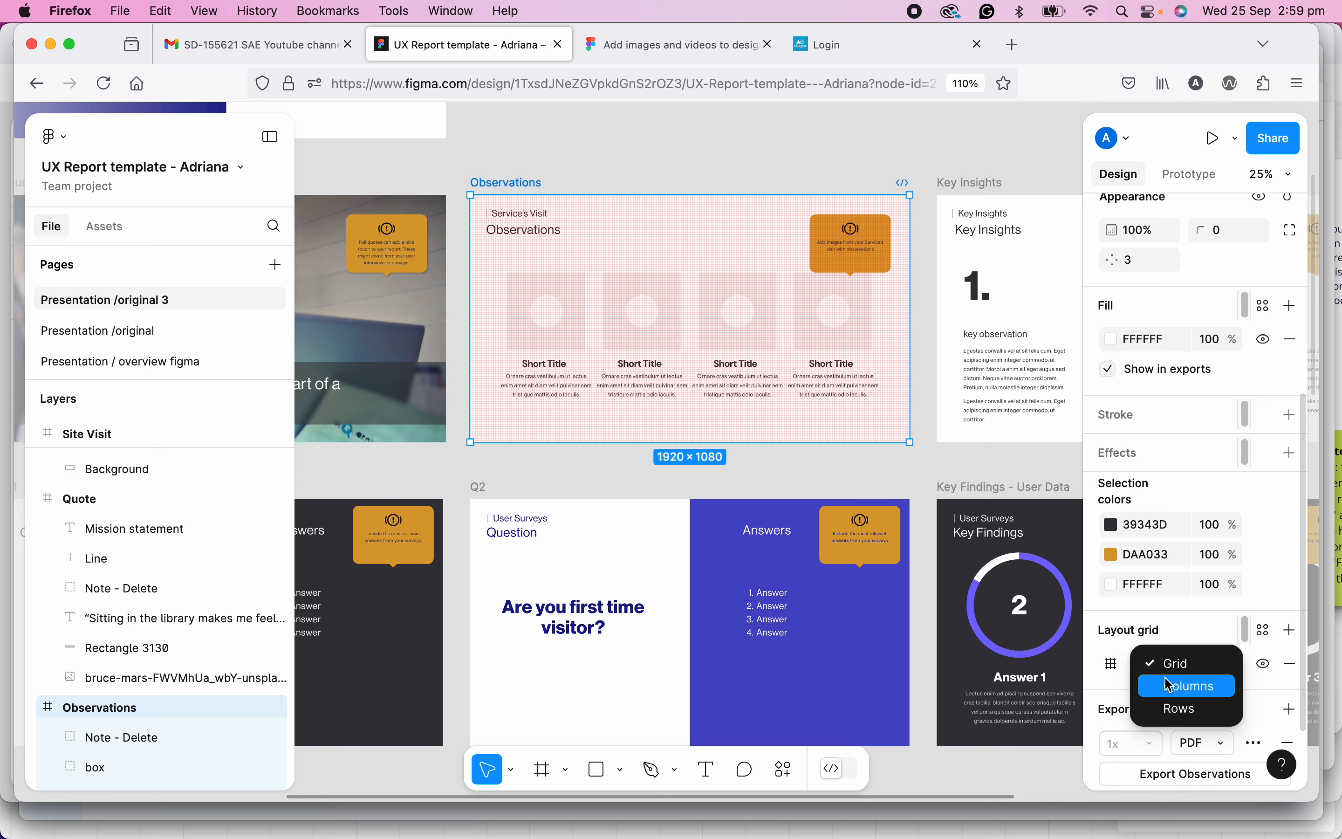
{"action": "left_click", "coordinate": [1170, 686]}
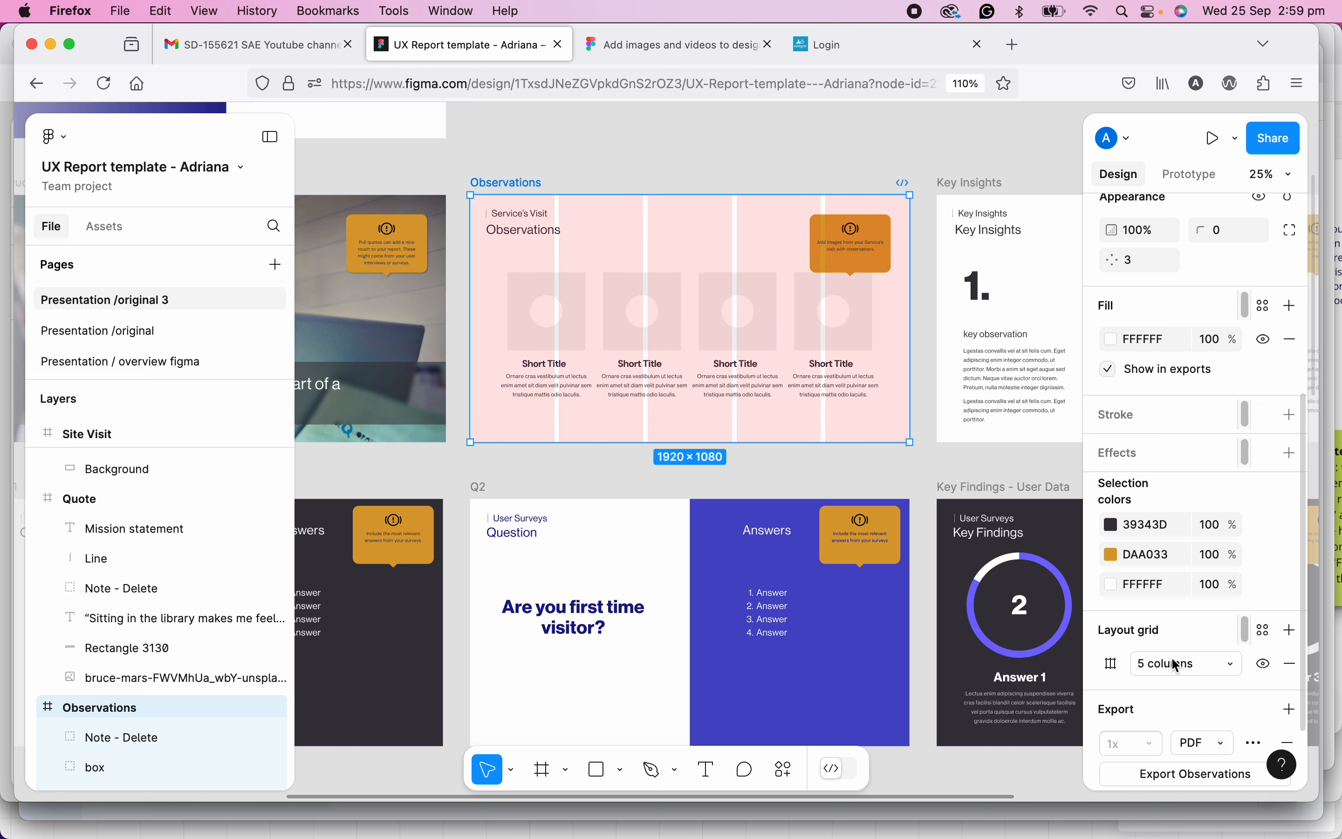
- Set the Observations slide's column grid to a count of 4, a margin of 80 and a gutter of 40
{"action": "left_click", "coordinate": [1113, 669]}
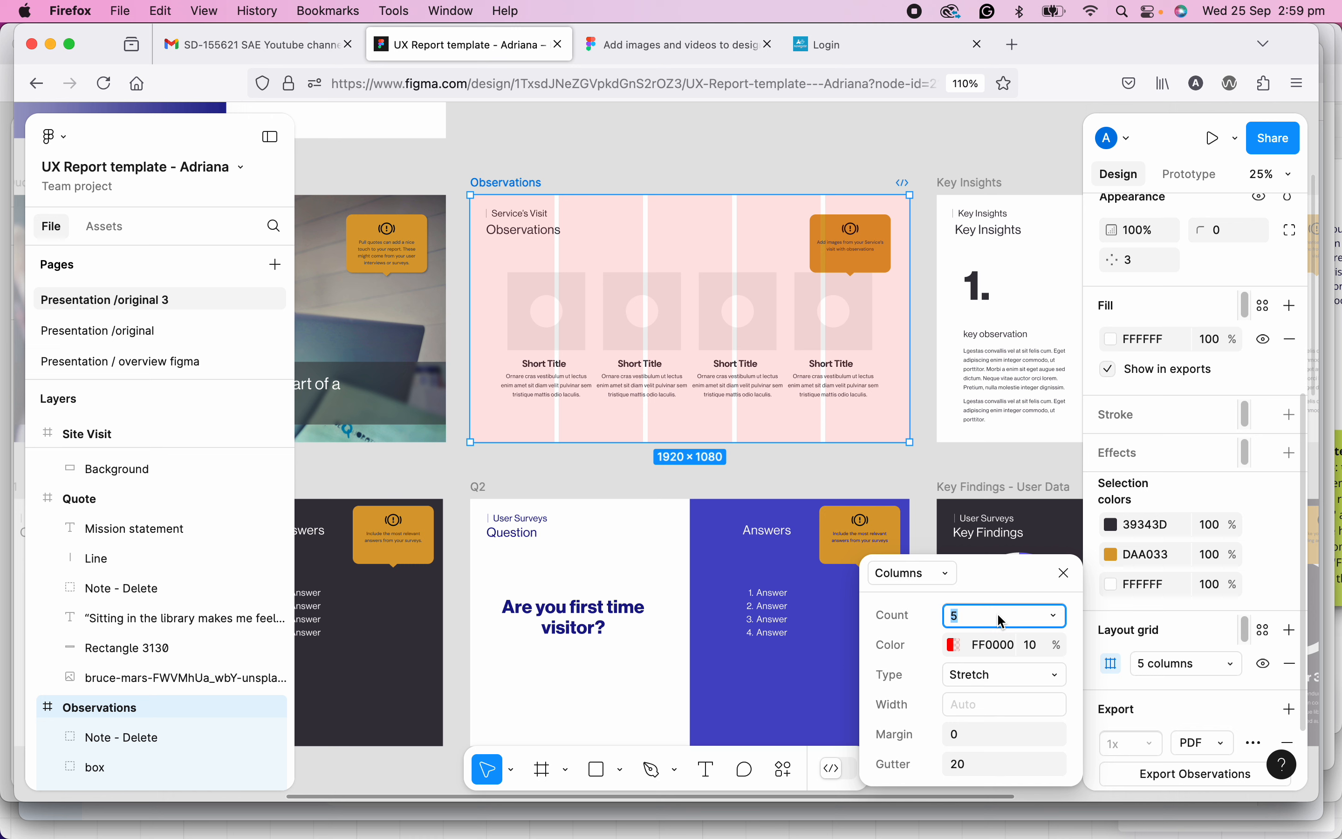
{"action": "type", "text": "4"}
{"action": "left_click", "coordinate": [963, 734]}
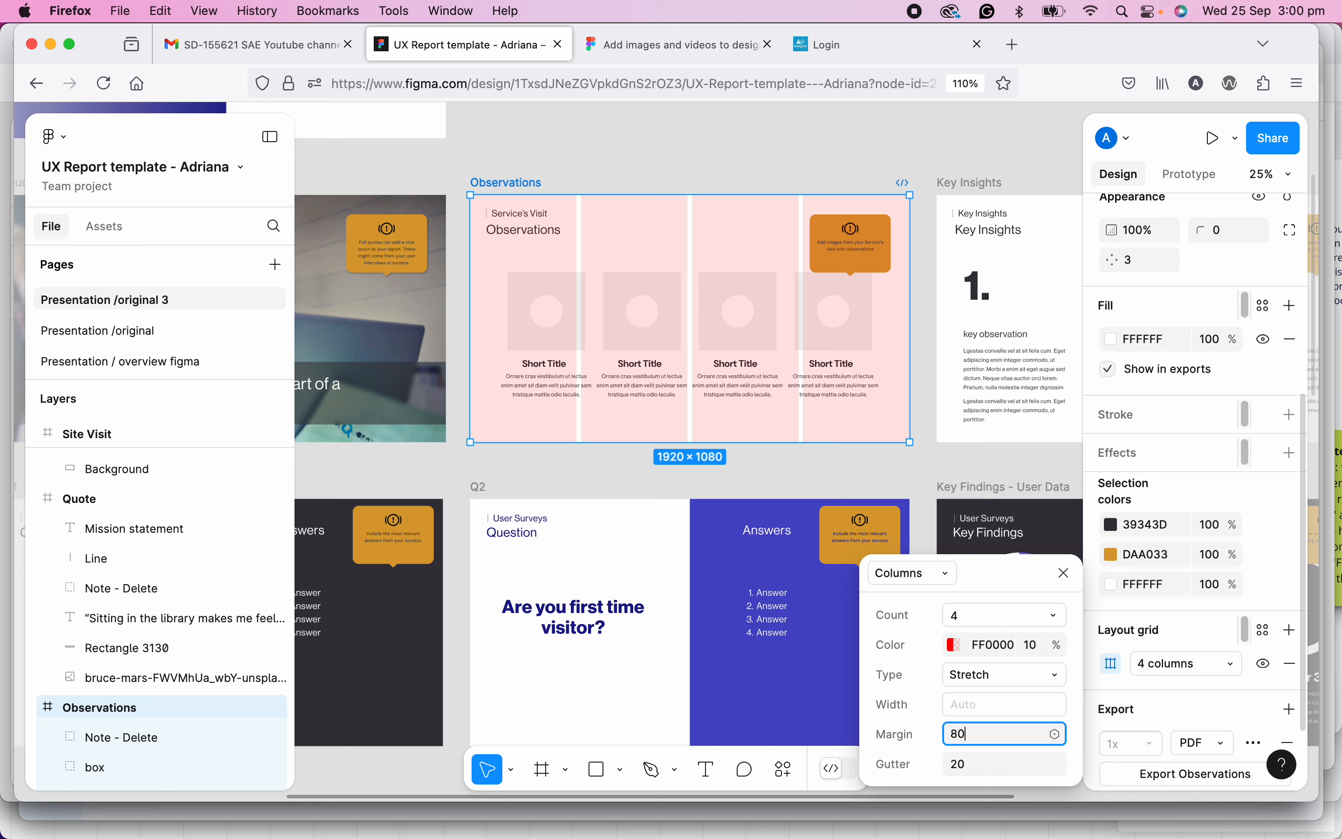
{"action": "key", "text": "Tab"}
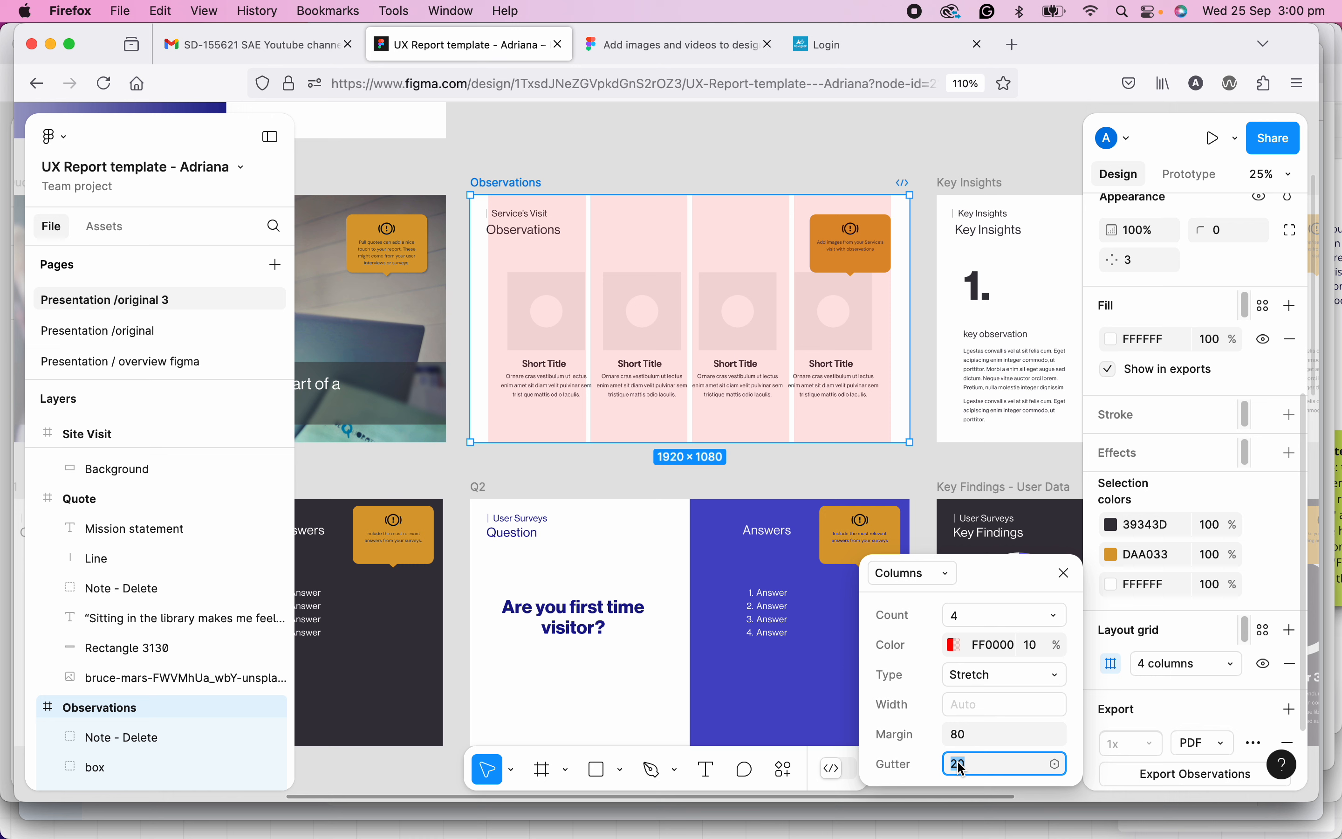
{"action": "type", "text": "40"}
{"action": "key", "text": "Tab"}
- Set the margin of the Observations slide's column grid to 140 and close the grid settings
{"action": "left_click", "coordinate": [951, 734]}
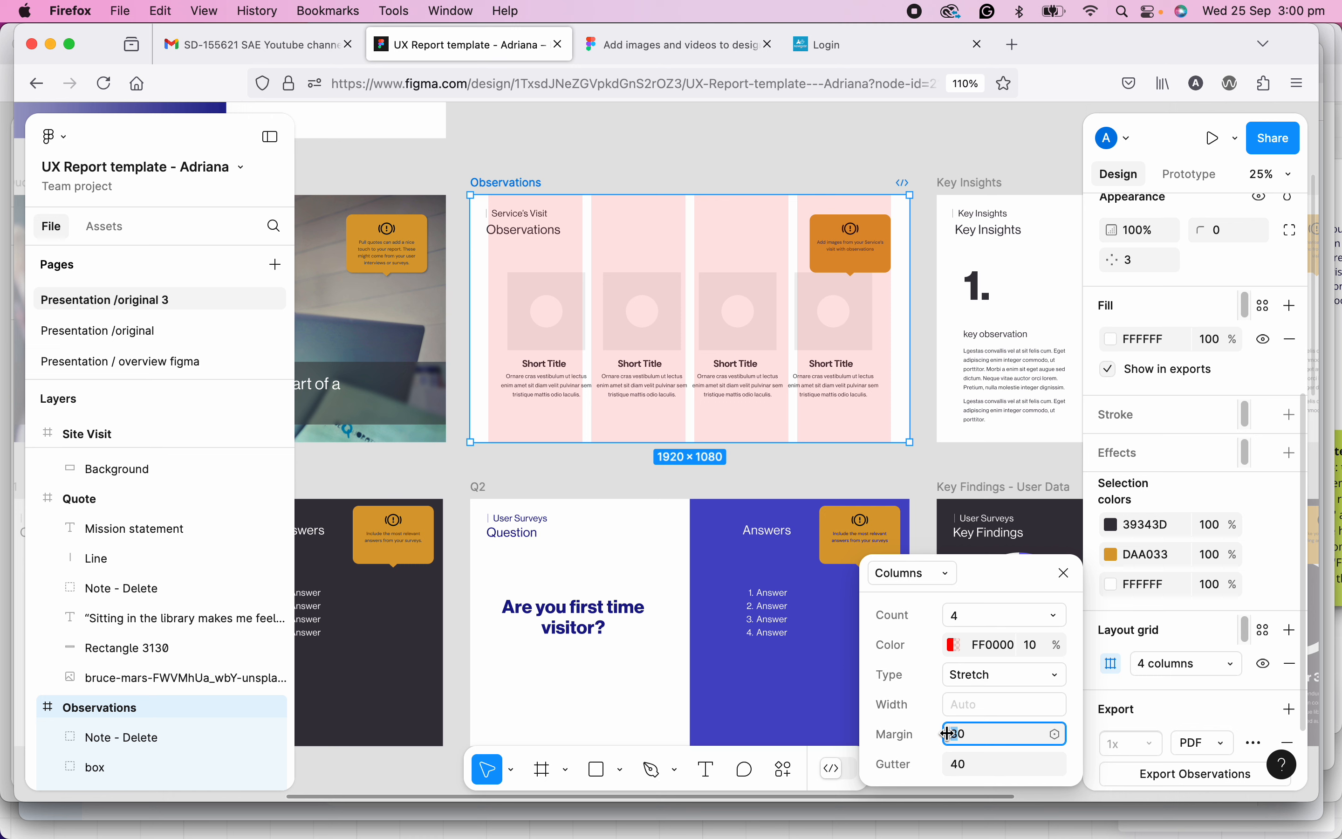
{"action": "type", "text": "140"}
{"action": "key", "text": "Return"}
{"action": "left_click", "coordinate": [965, 734]}
{"action": "key", "text": "Return"}
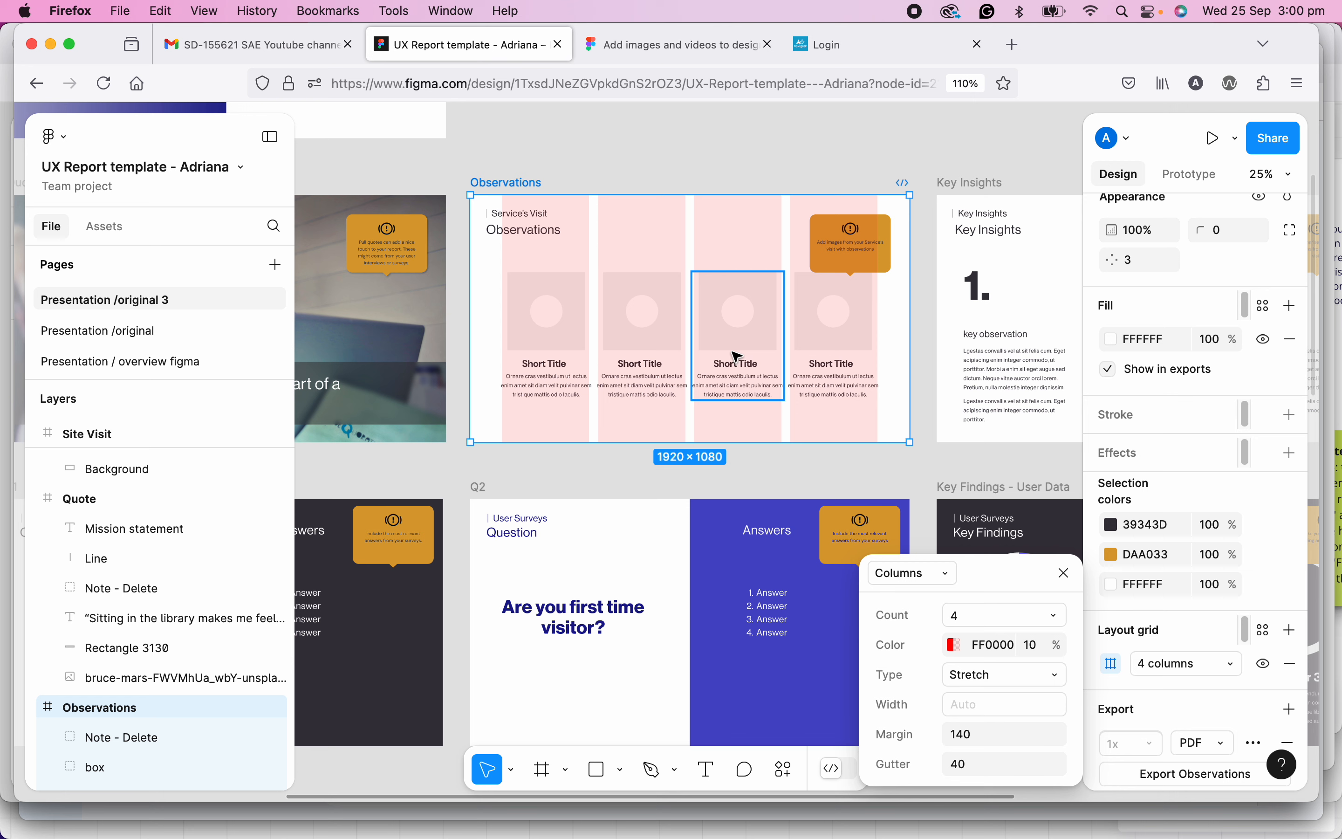
{"action": "left_click", "coordinate": [1066, 574]}
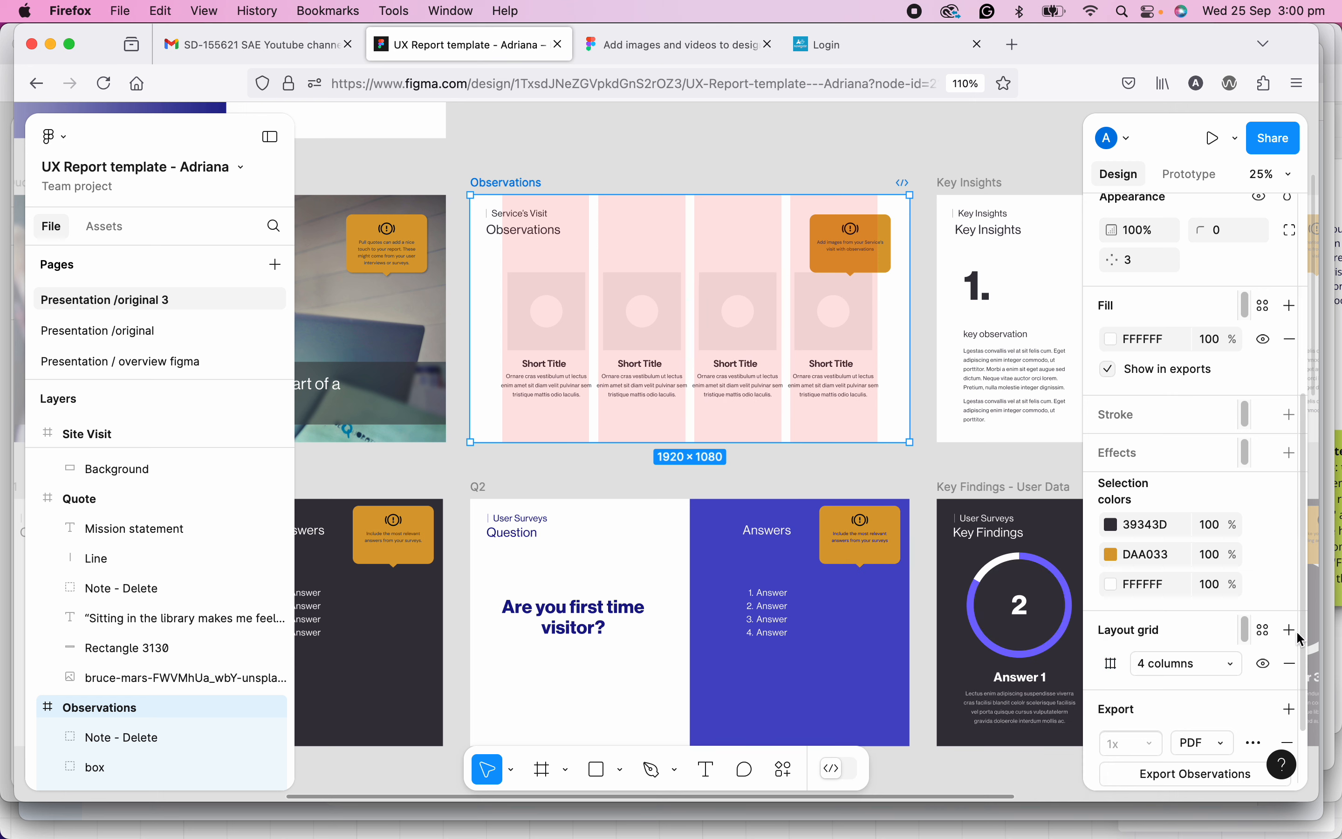
- Save the Observations slide's column grid as a new grid style named "4 columns" and toggle the grid off and on again
{"action": "left_click", "coordinate": [1266, 637]}
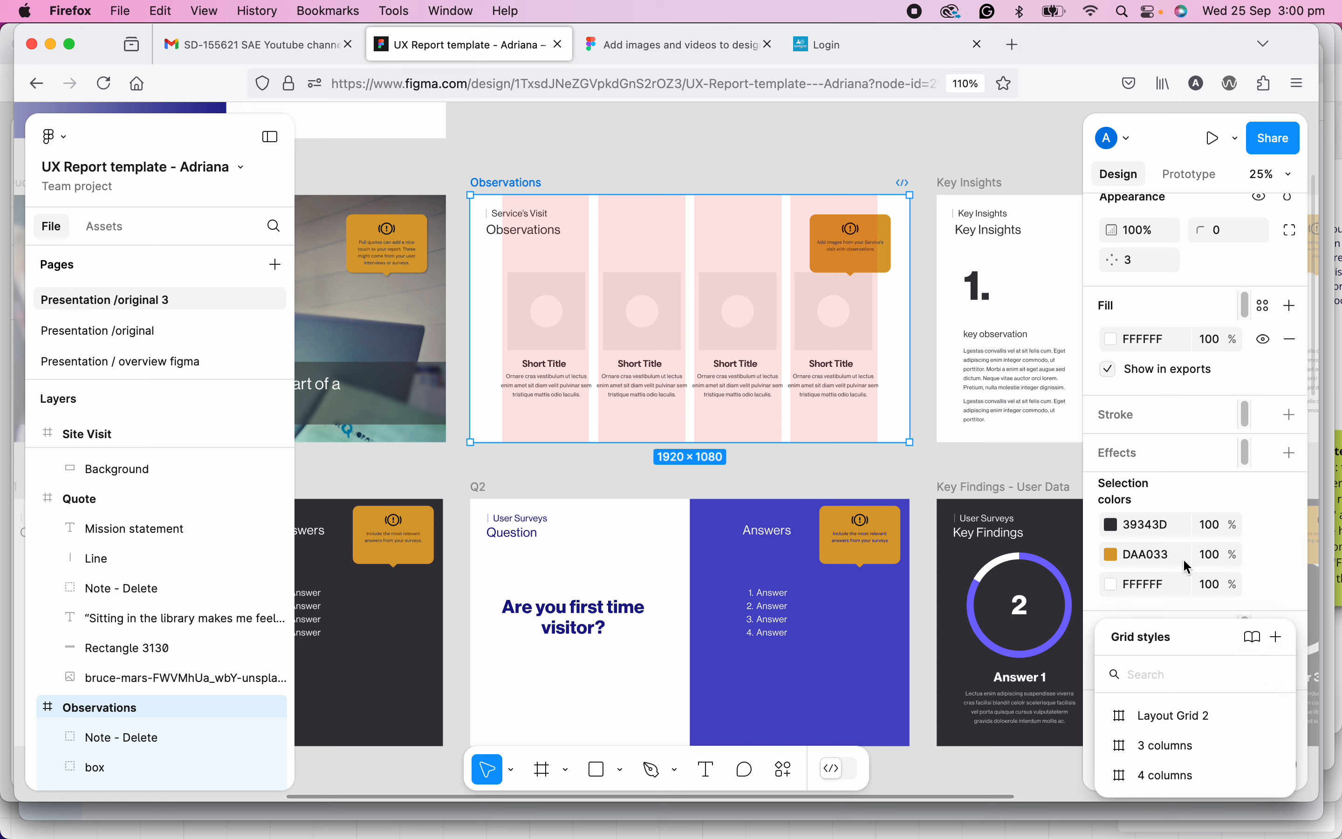
{"action": "left_click", "coordinate": [1279, 637]}
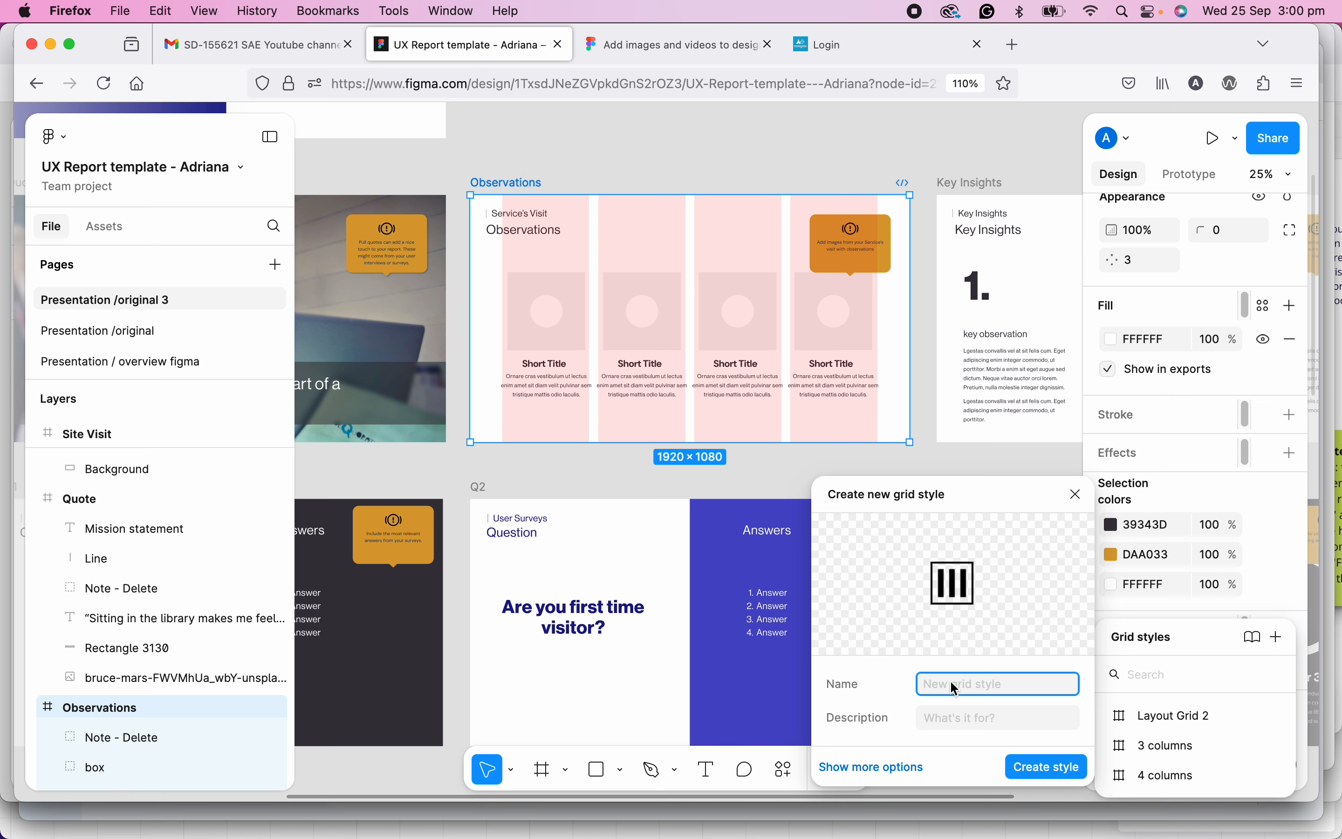
{"action": "type", "text": "4 columsn"}
{"action": "key", "text": "BackSpace"}
{"action": "key", "text": "BackSpace"}
{"action": "type", "text": "ns"}
{"action": "key", "text": "Return"}
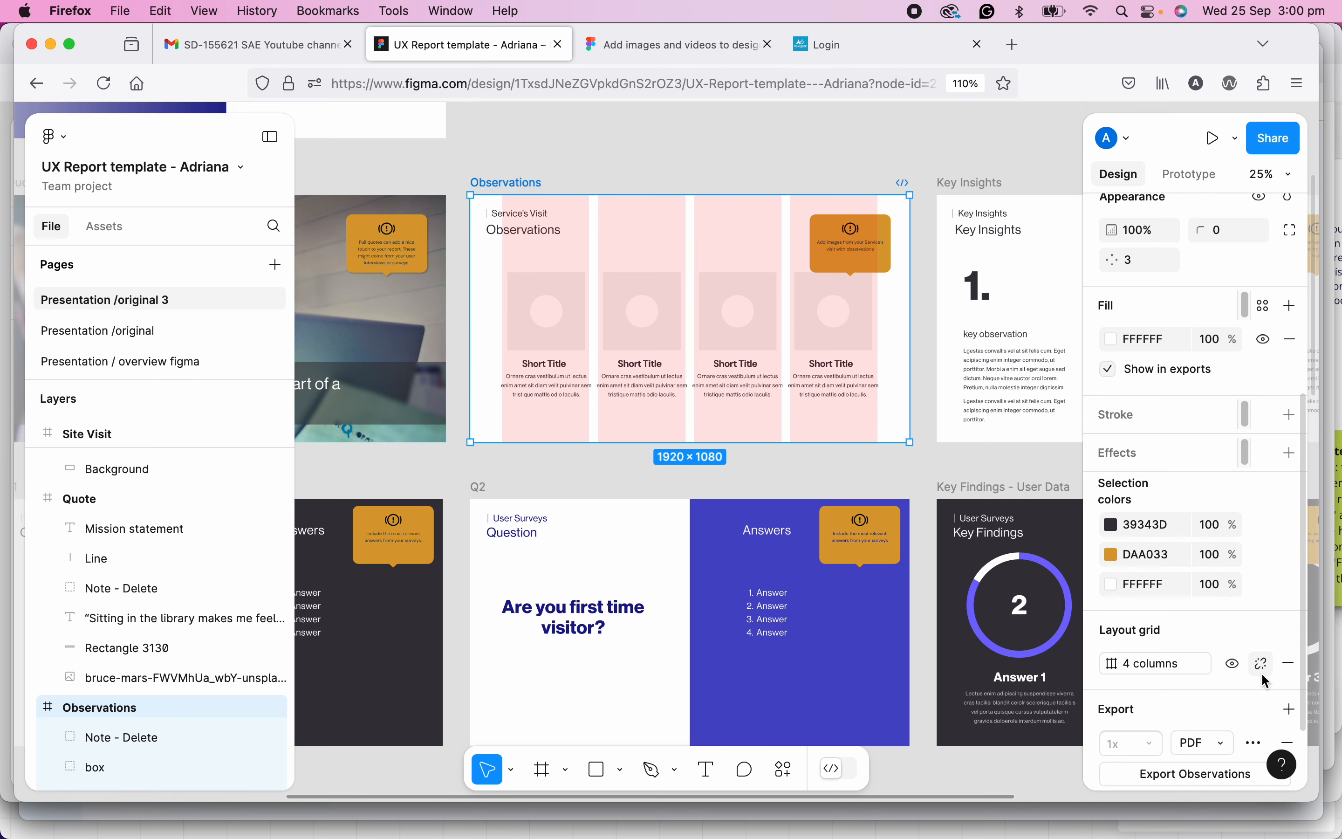
{"action": "left_click", "coordinate": [1237, 667]}
{"action": "left_click", "coordinate": [1236, 668]}
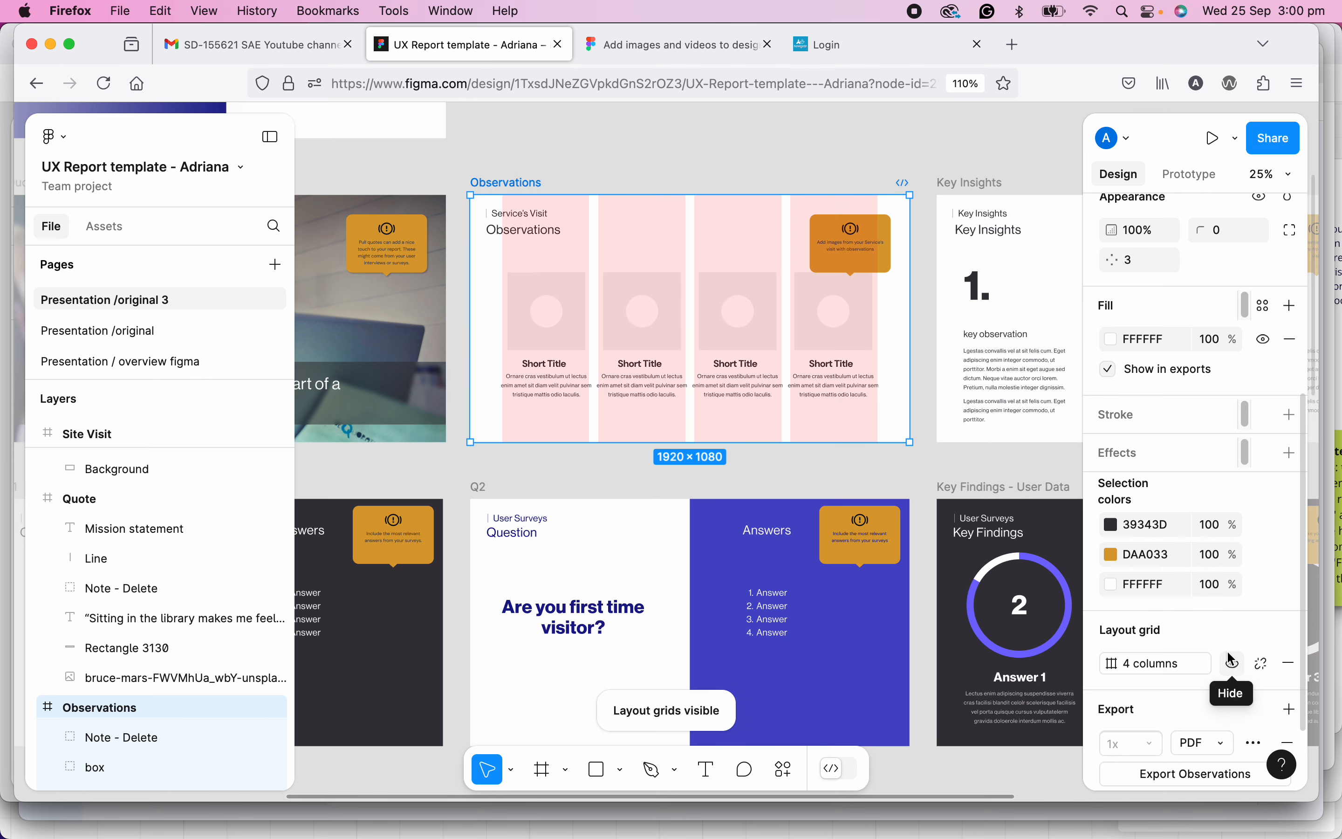
- Select the Key Insights slide and remove its 12 rows, 12 columns and 24px rows layout grids
{"action": "left_click_drag", "start_coordinate": [988, 158], "coordinate": [555, 189]}
{"action": "left_click", "coordinate": [562, 222]}
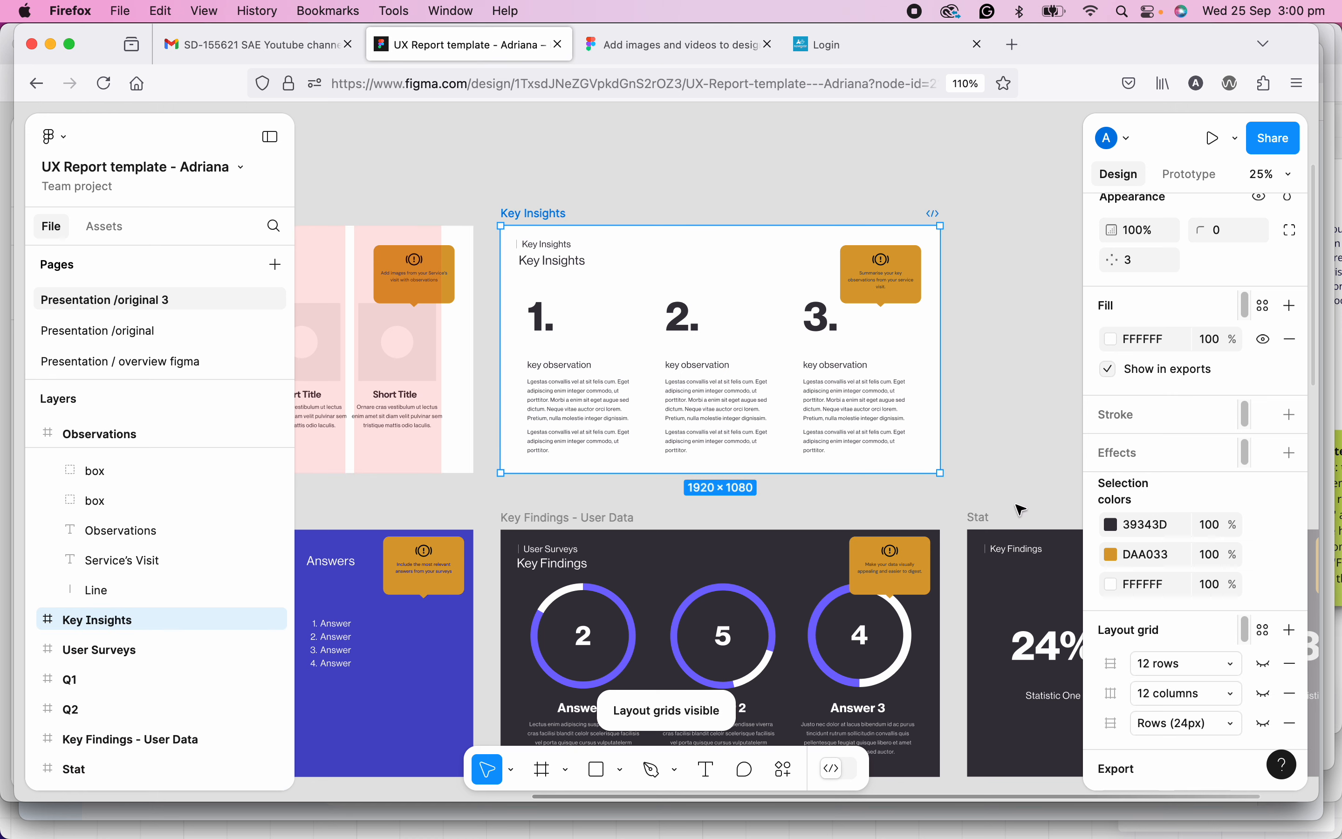
{"action": "left_click", "coordinate": [1292, 666]}
{"action": "left_click", "coordinate": [1288, 667]}
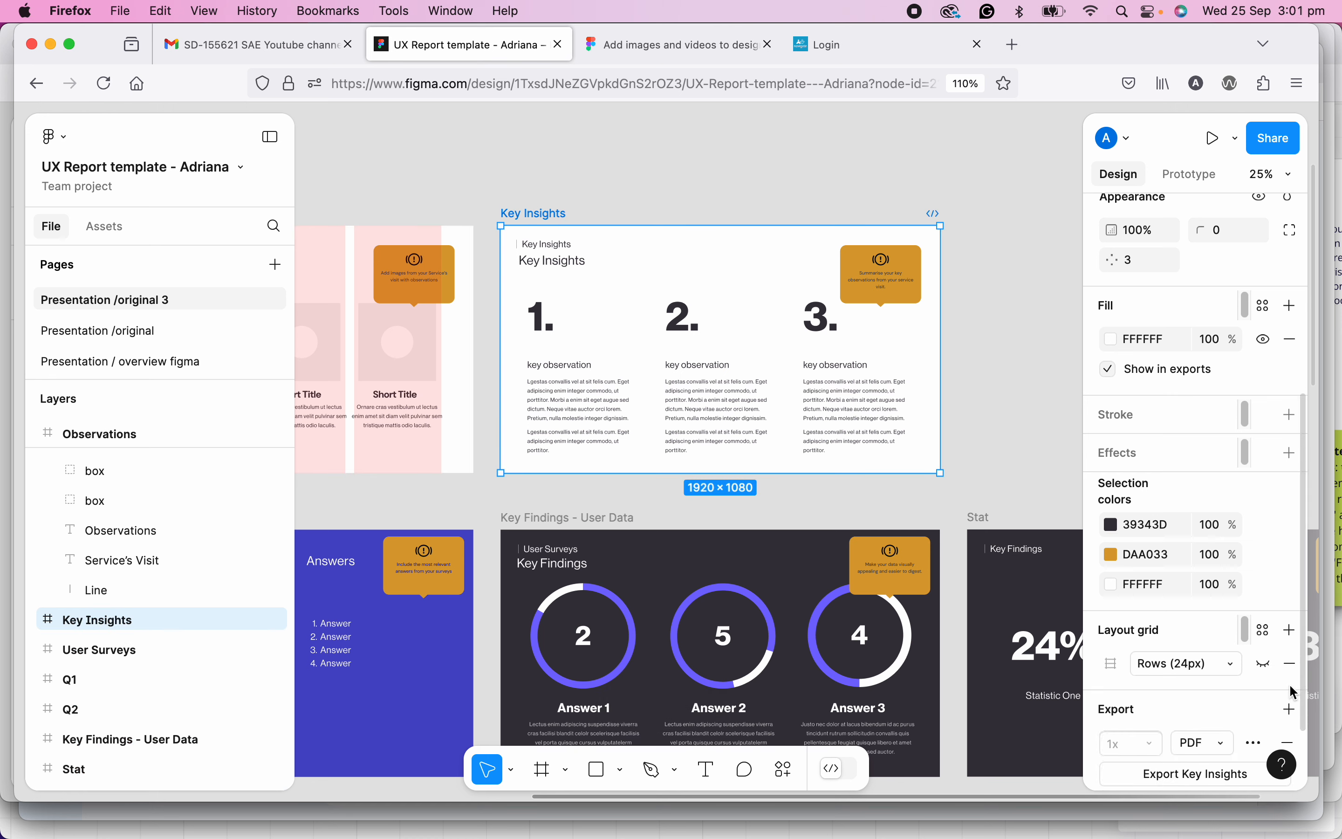
{"action": "left_click", "coordinate": [1288, 665]}
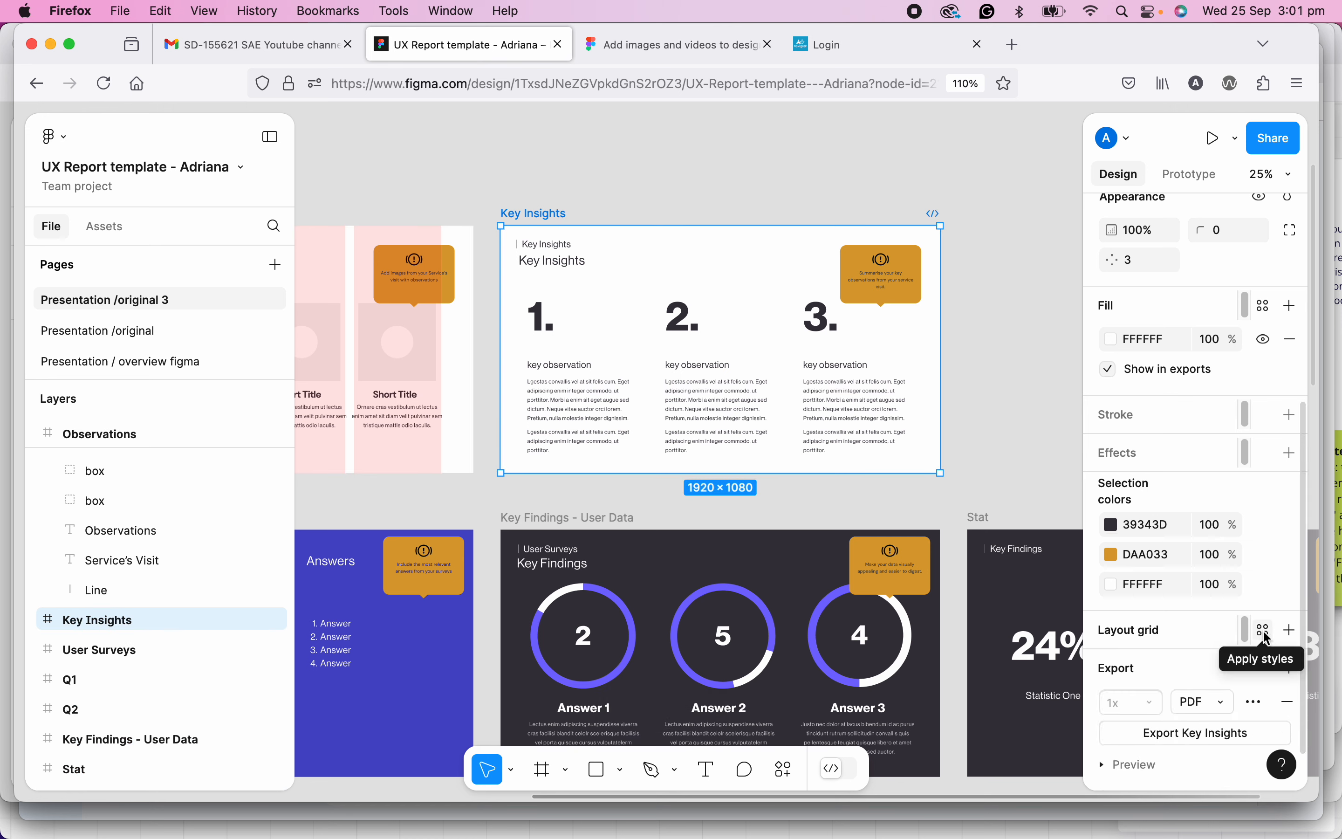
- Try both saved "4 columns" grid styles one after the other on the Key Insights slide
{"action": "left_click", "coordinate": [1264, 634]}
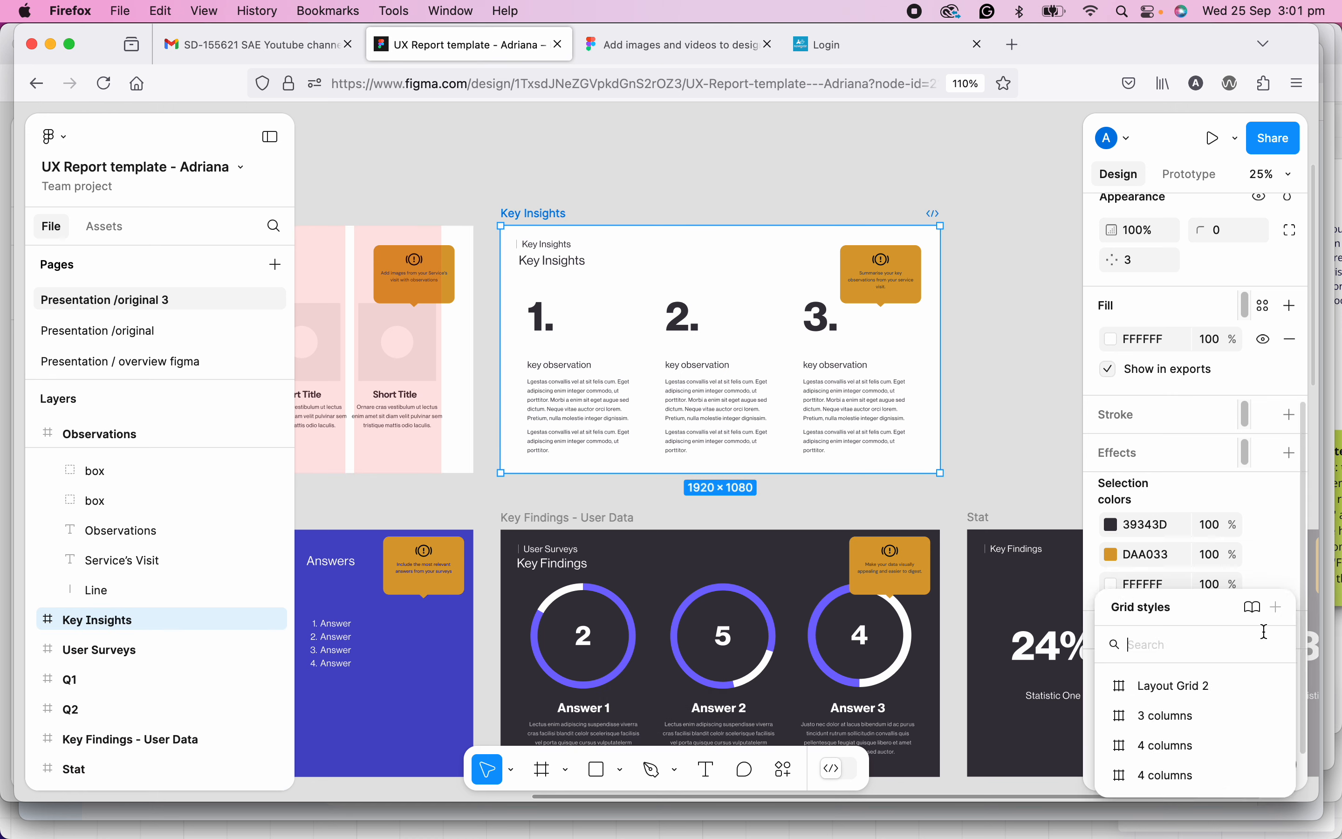
{"action": "left_click", "coordinate": [1169, 747]}
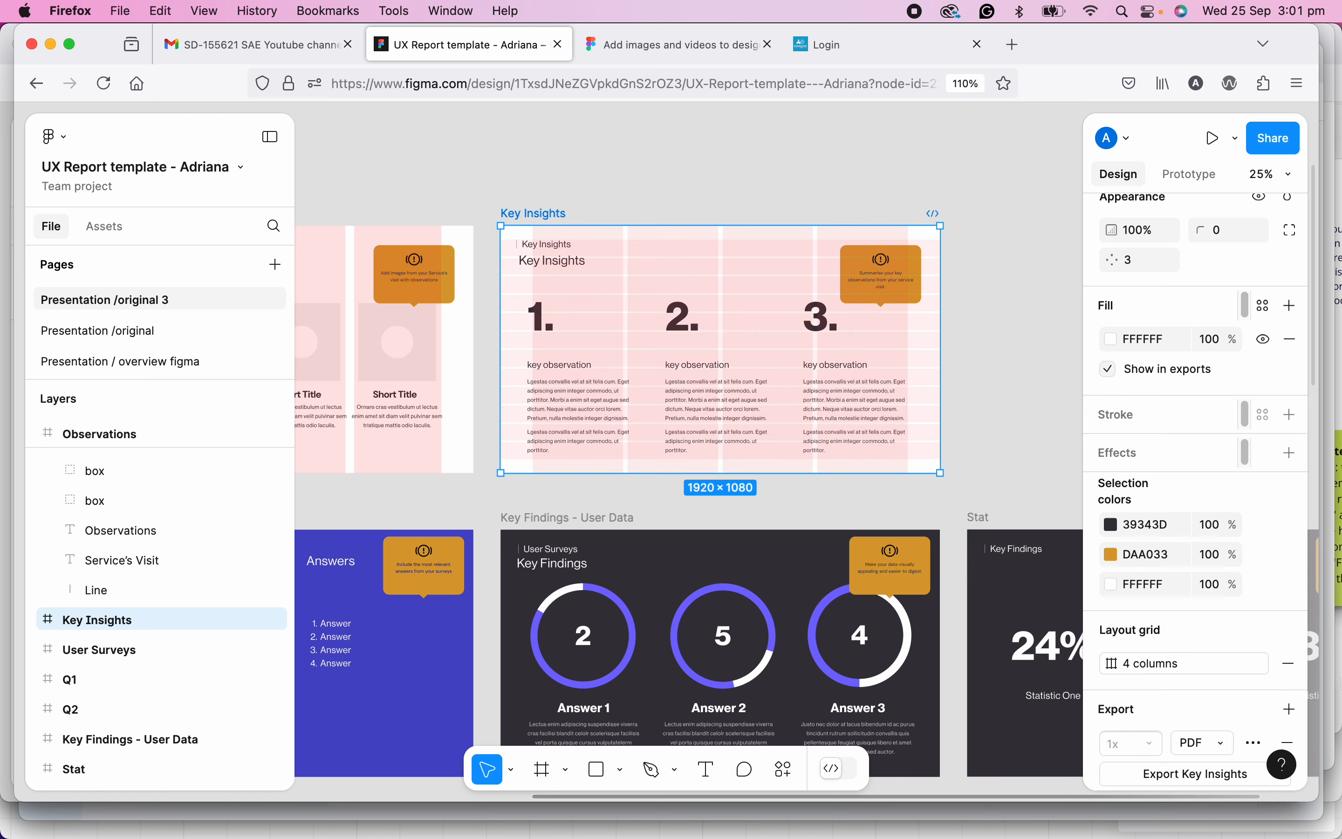
{"action": "left_click", "coordinate": [1181, 677]}
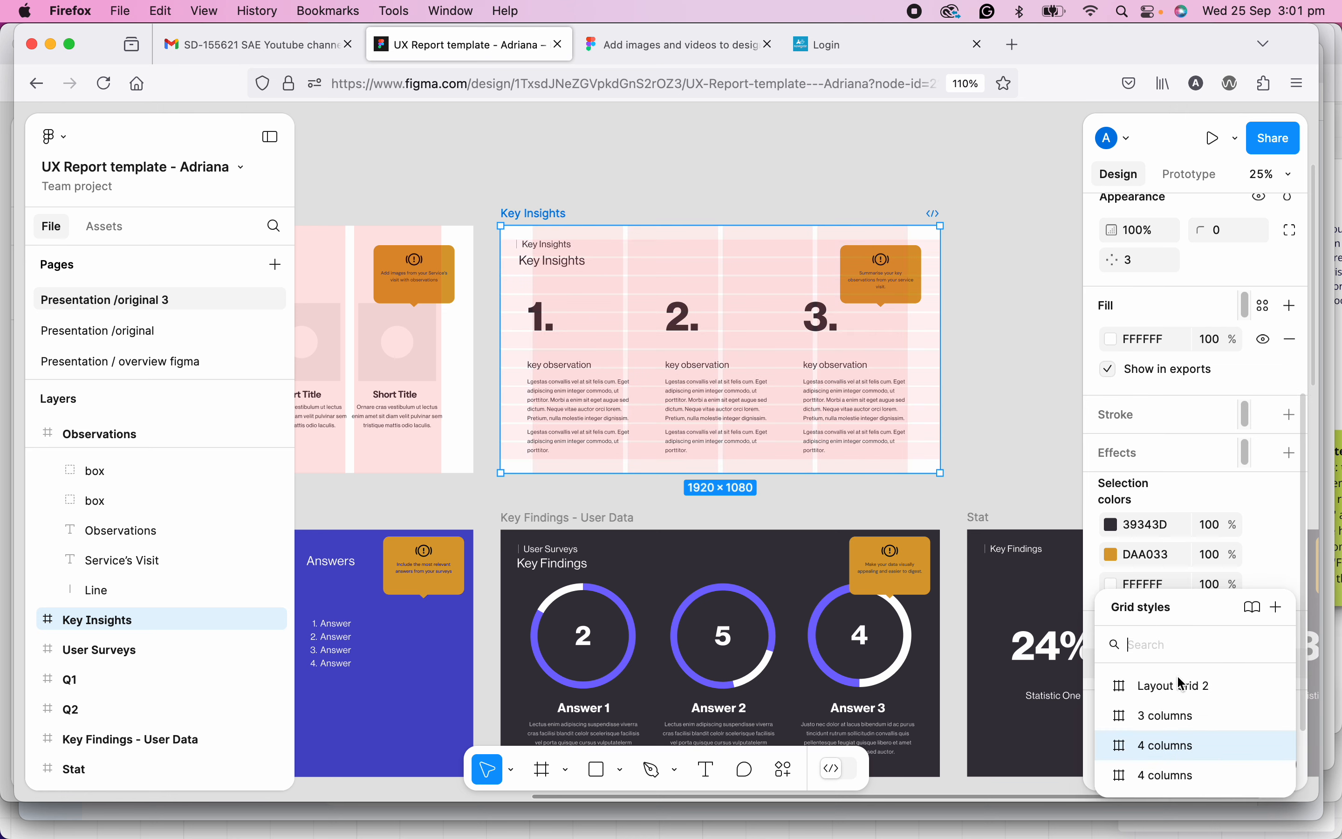
{"action": "left_click", "coordinate": [1176, 780]}
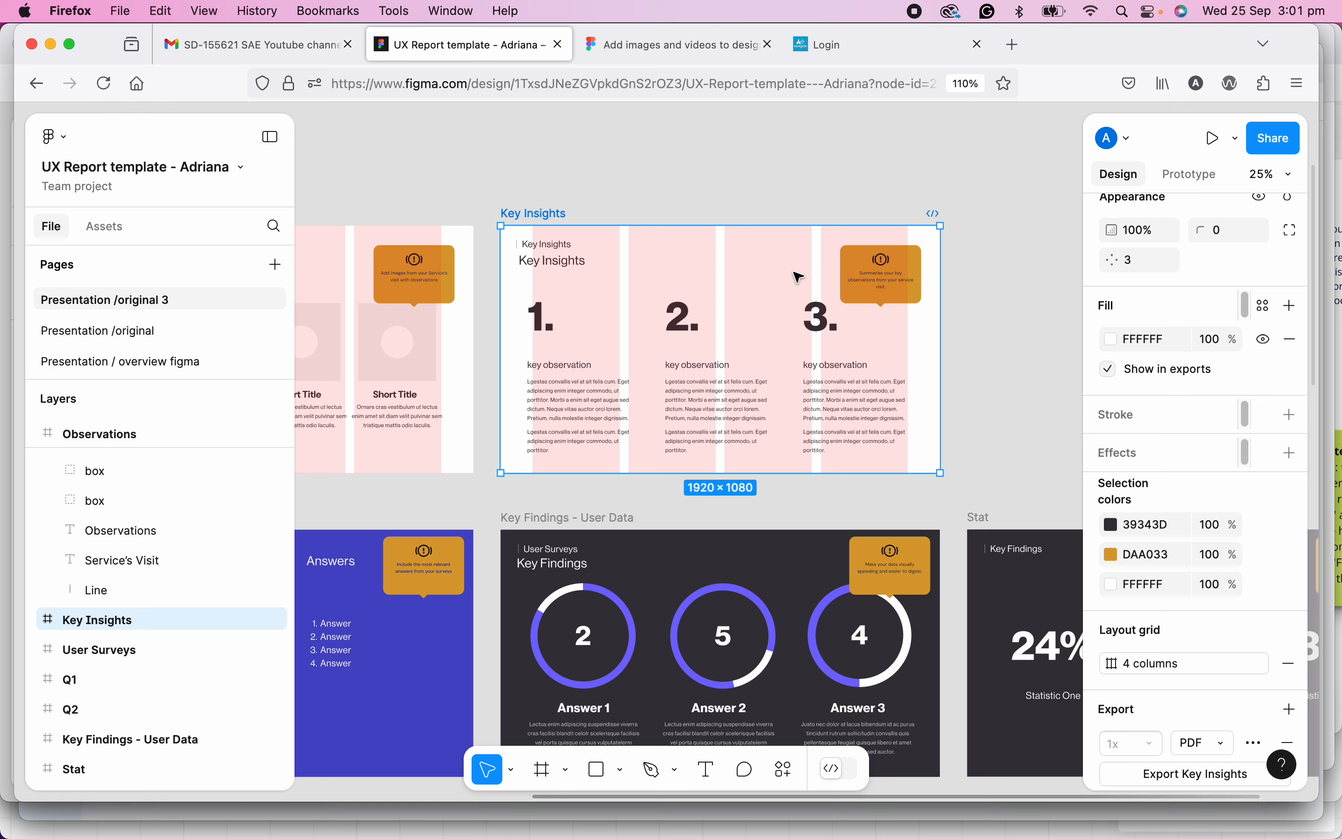
- Apply the "3 columns" grid style to the Key Insights slide and look over the neighbouring slides
{"action": "left_click", "coordinate": [1194, 678]}
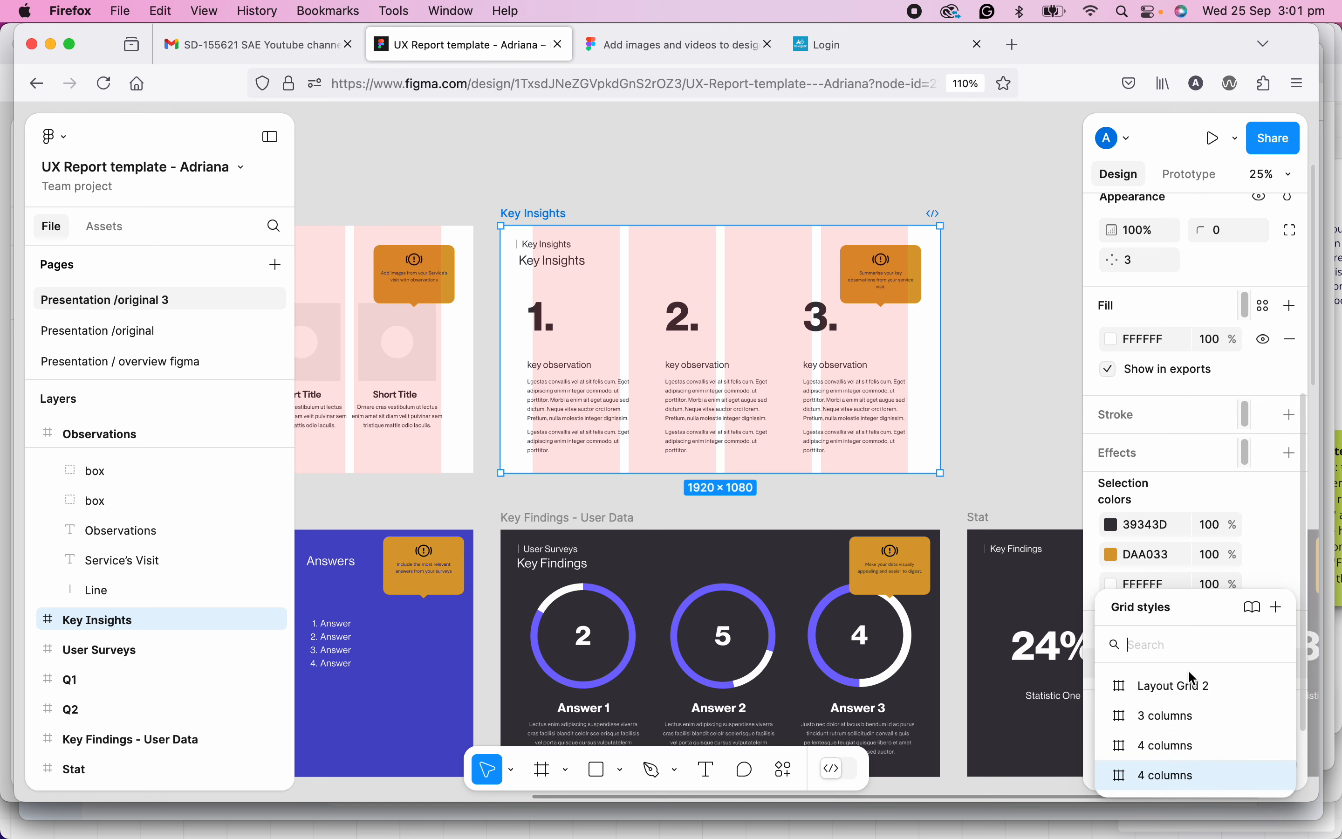
{"action": "left_click", "coordinate": [1188, 722]}
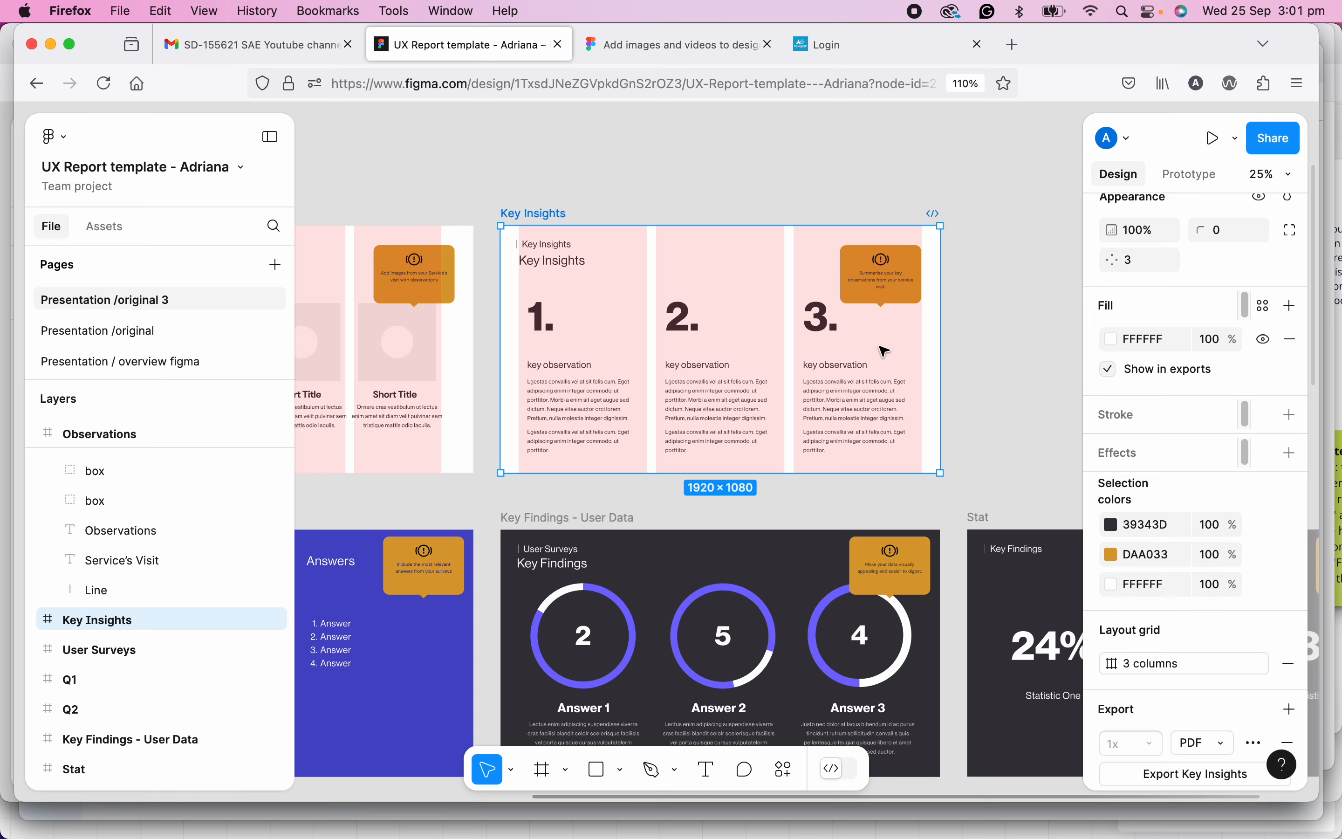
{"action": "scroll", "coordinate": [873, 341], "scroll_direction": "down", "scroll_amount": 5}
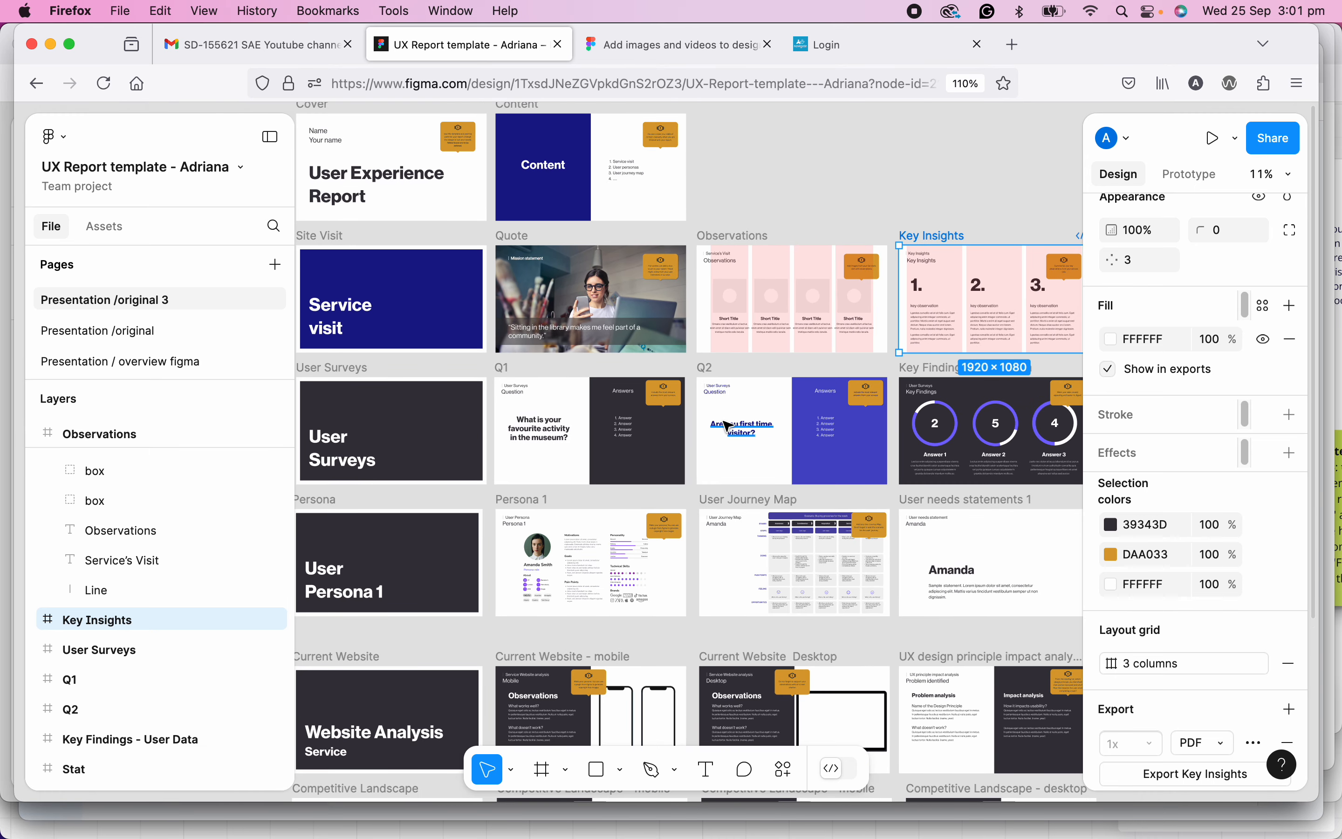
{"action": "scroll", "coordinate": [812, 411], "scroll_direction": "right", "scroll_amount": 3}
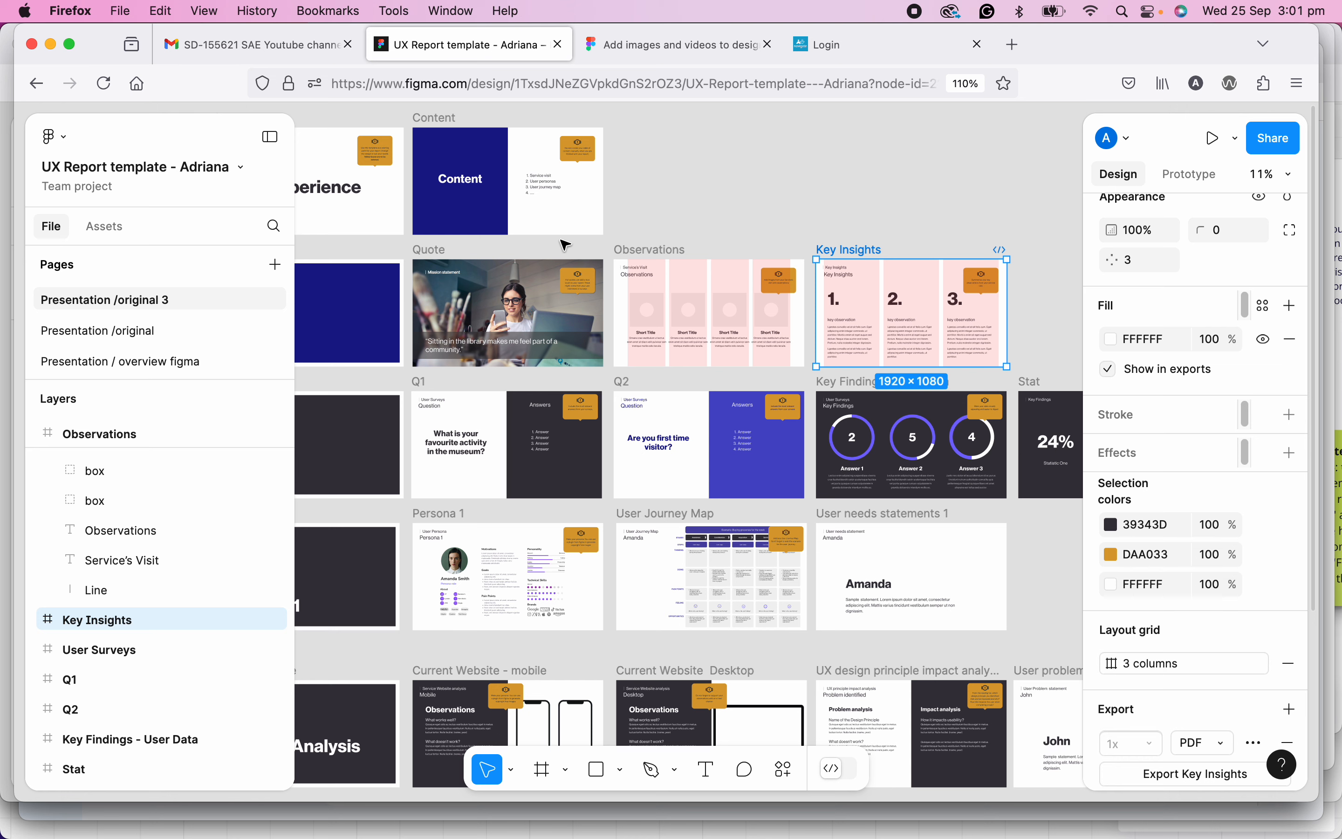
{"action": "left_click_drag", "start_coordinate": [710, 249], "coordinate": [881, 246]}
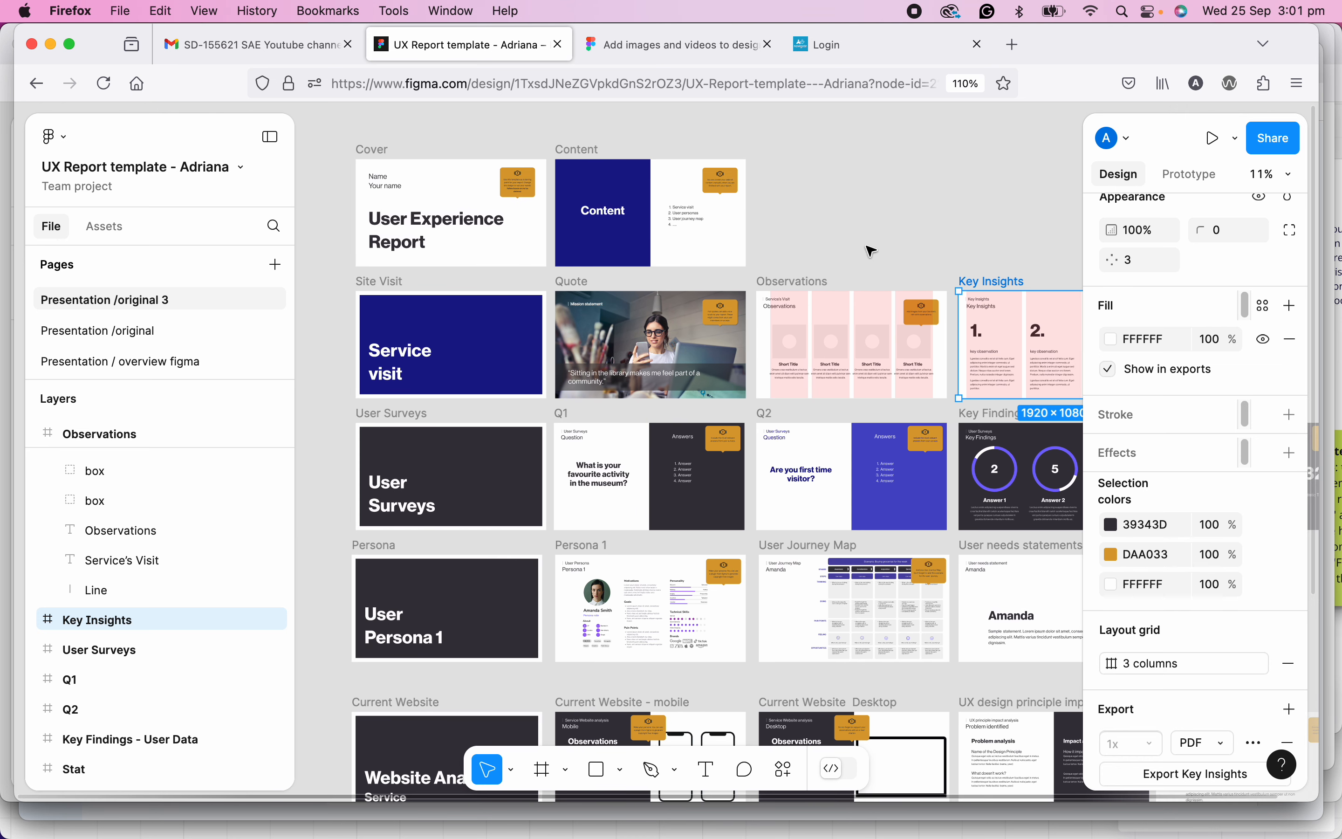